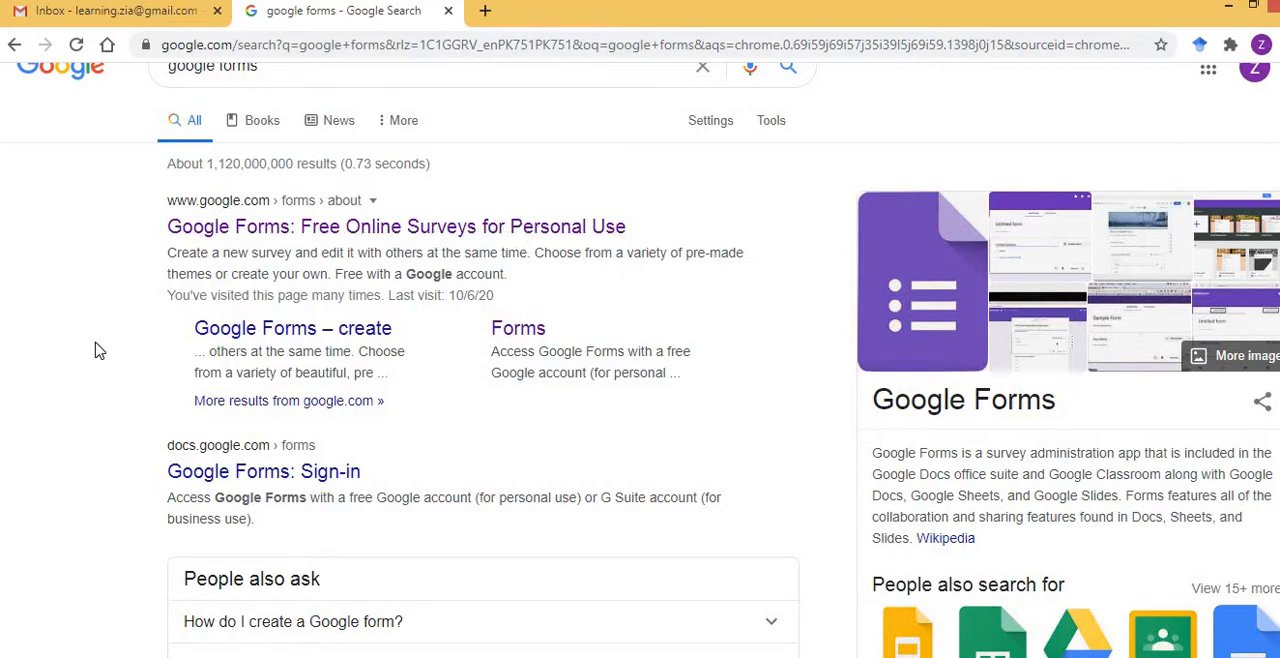
# Go to the personal version of Google Forms from the search results and create a new form from the RSVP template.
pyautogui.scroll(-2, 94, 349)
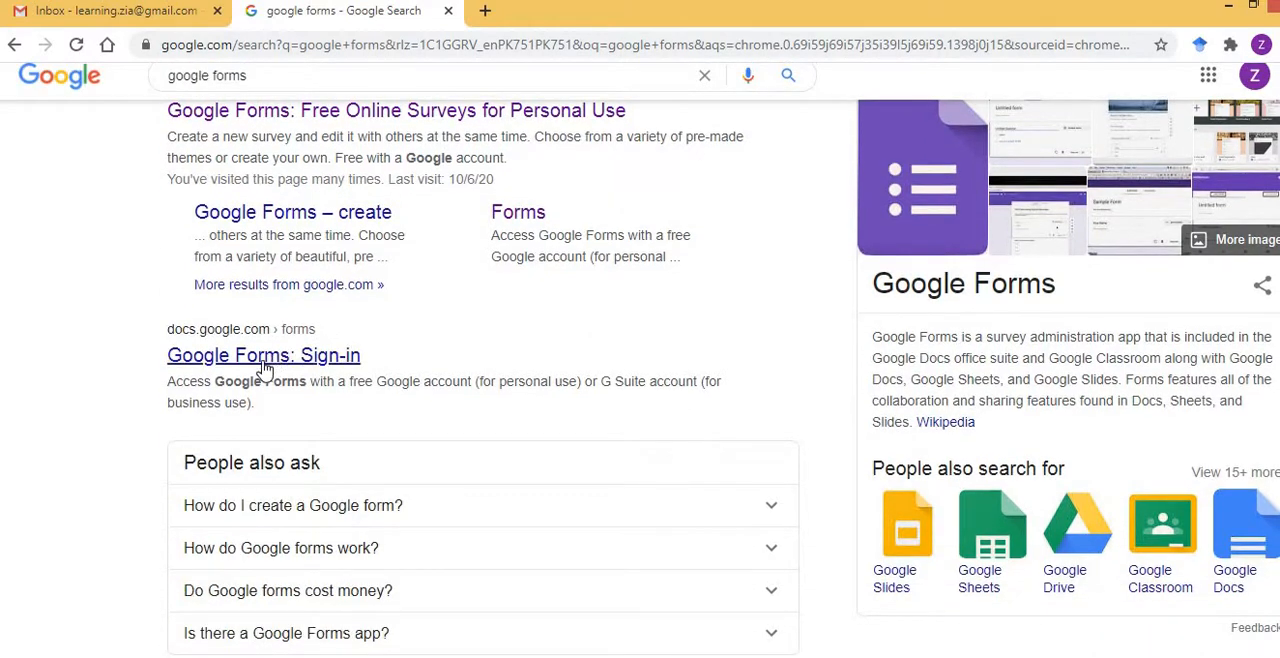
pyautogui.scroll(-3, 266, 370)
pyautogui.scroll(-5, 266, 370)
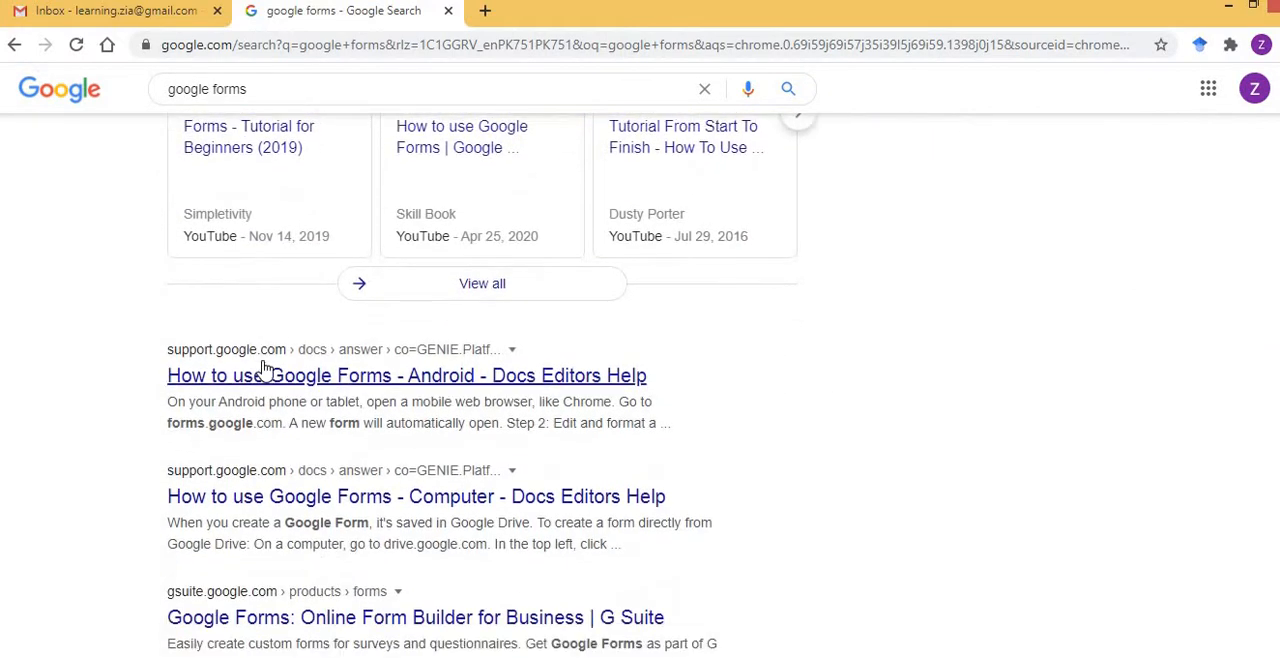
pyautogui.scroll(-2, 138, 382)
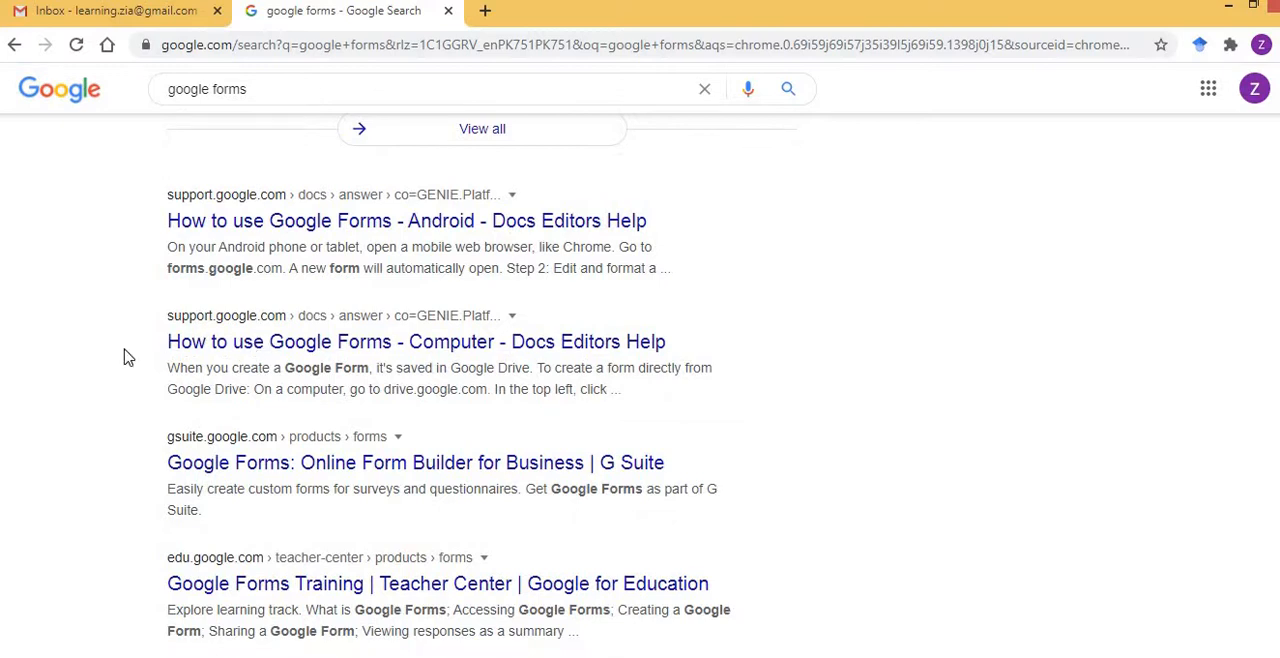
pyautogui.scroll(7, 128, 357)
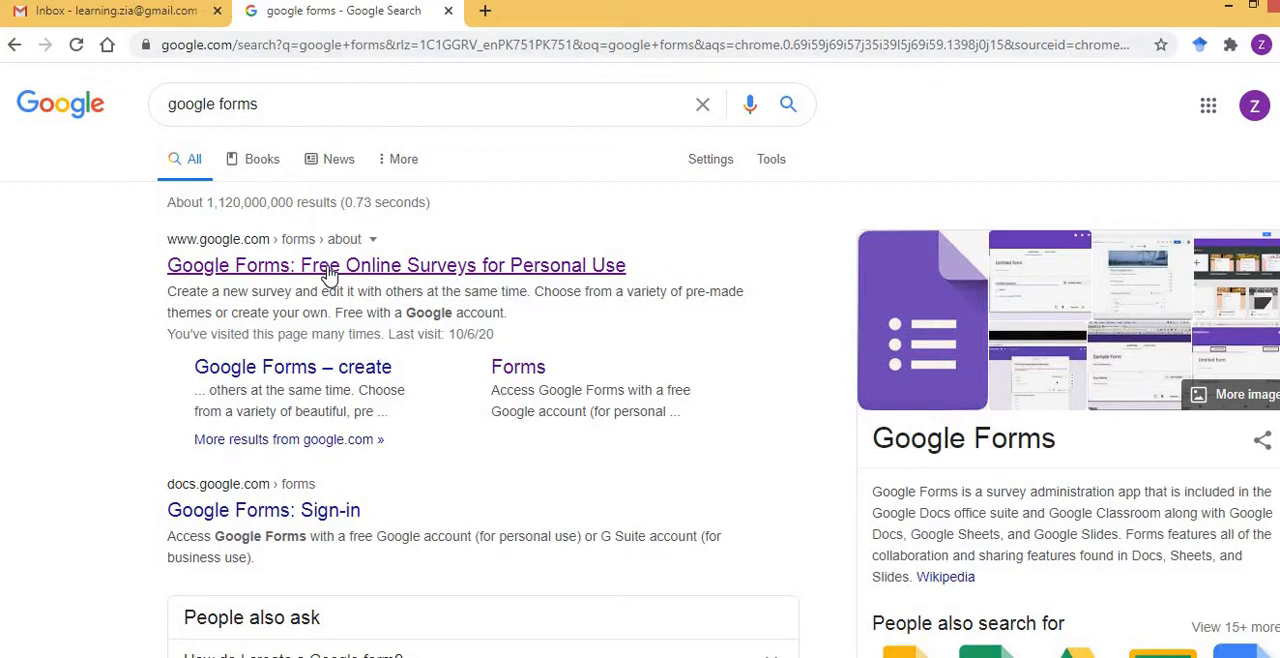
pyautogui.click(330, 265)
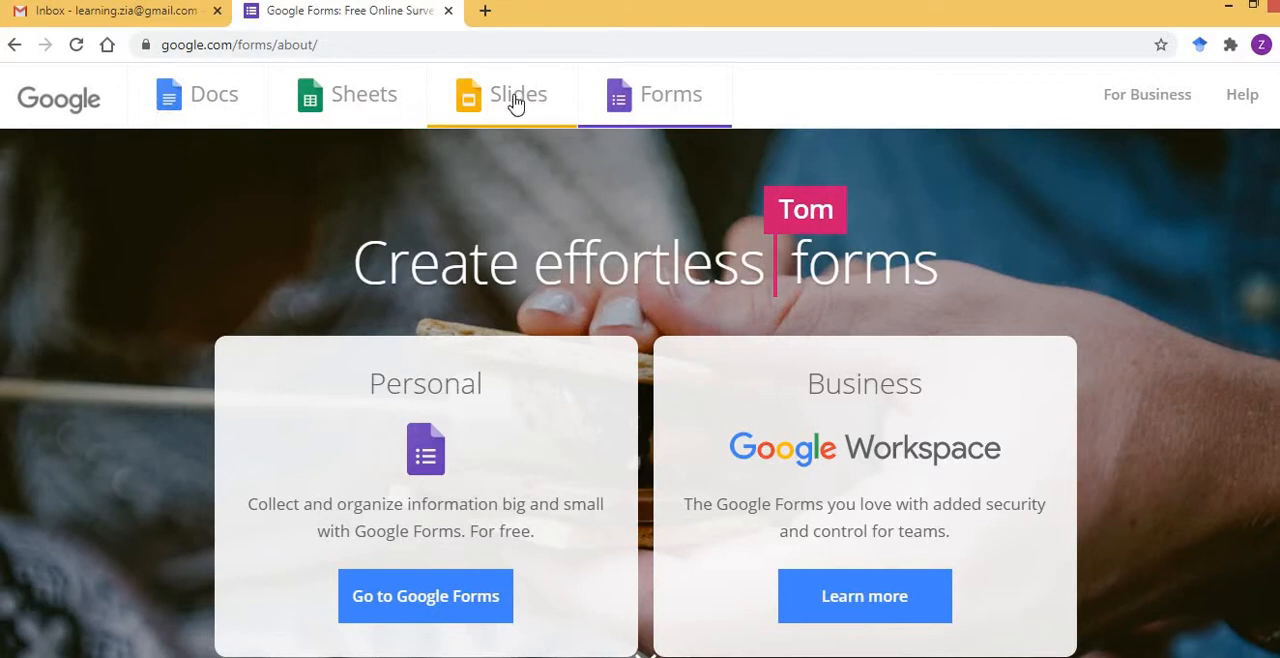
pyautogui.click(669, 103)
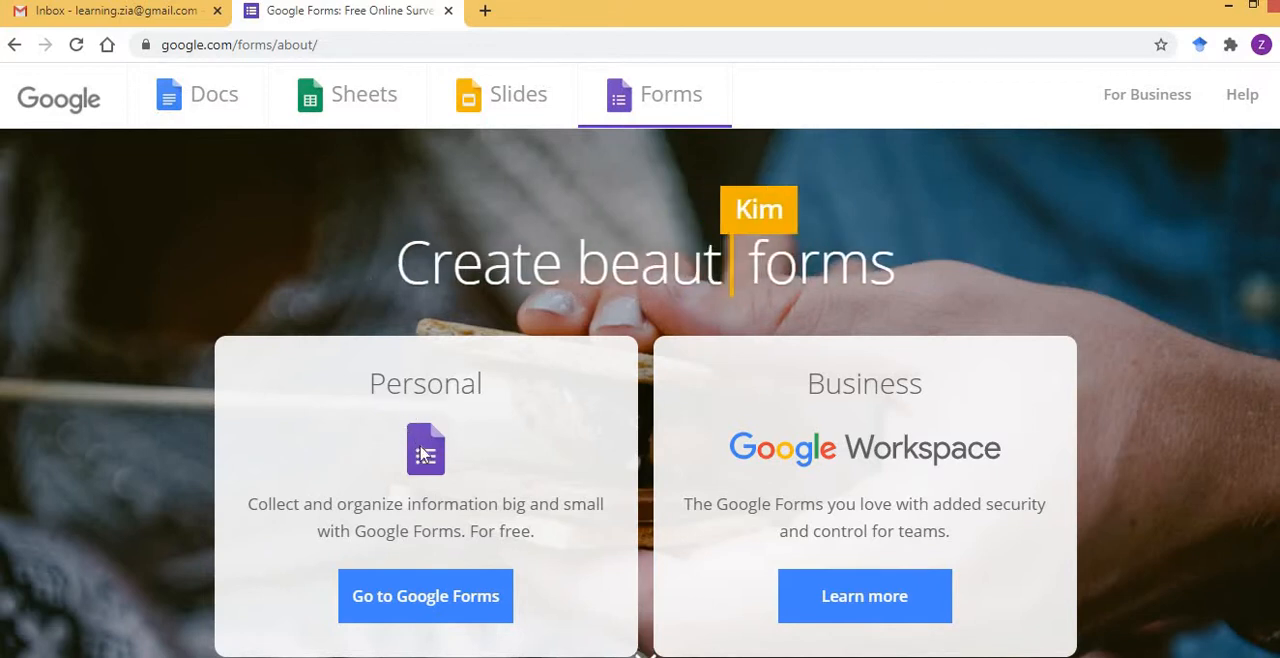
pyautogui.click(420, 597)
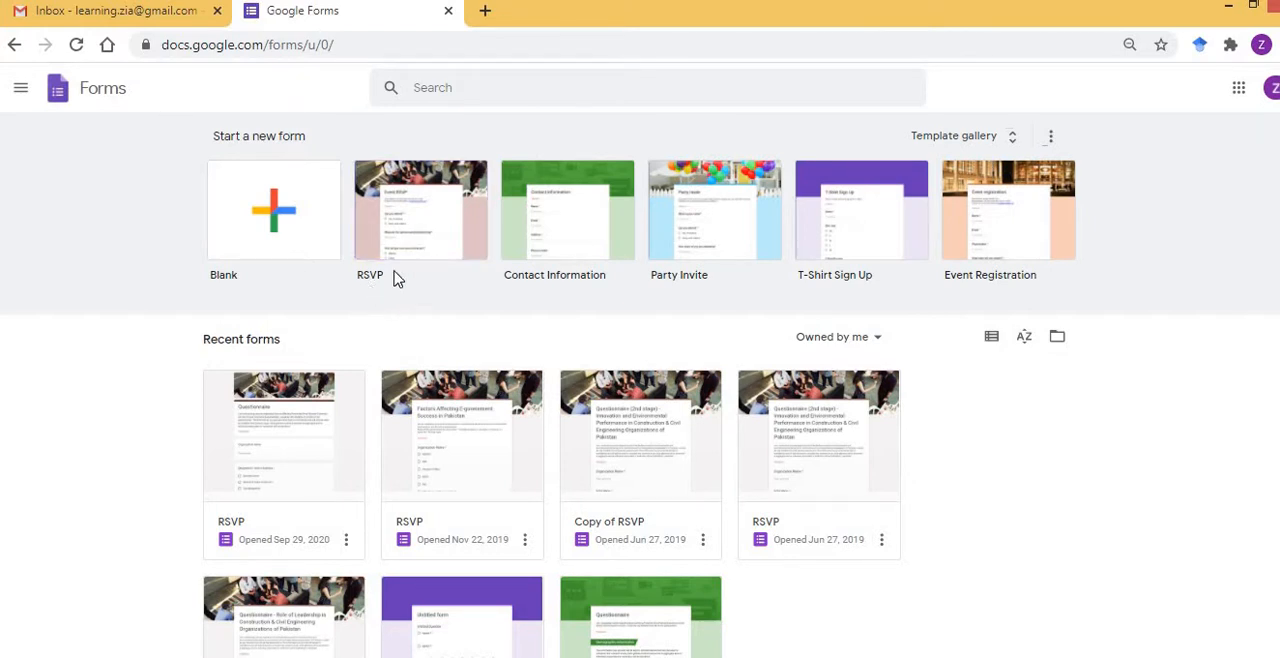
pyautogui.click(422, 237)
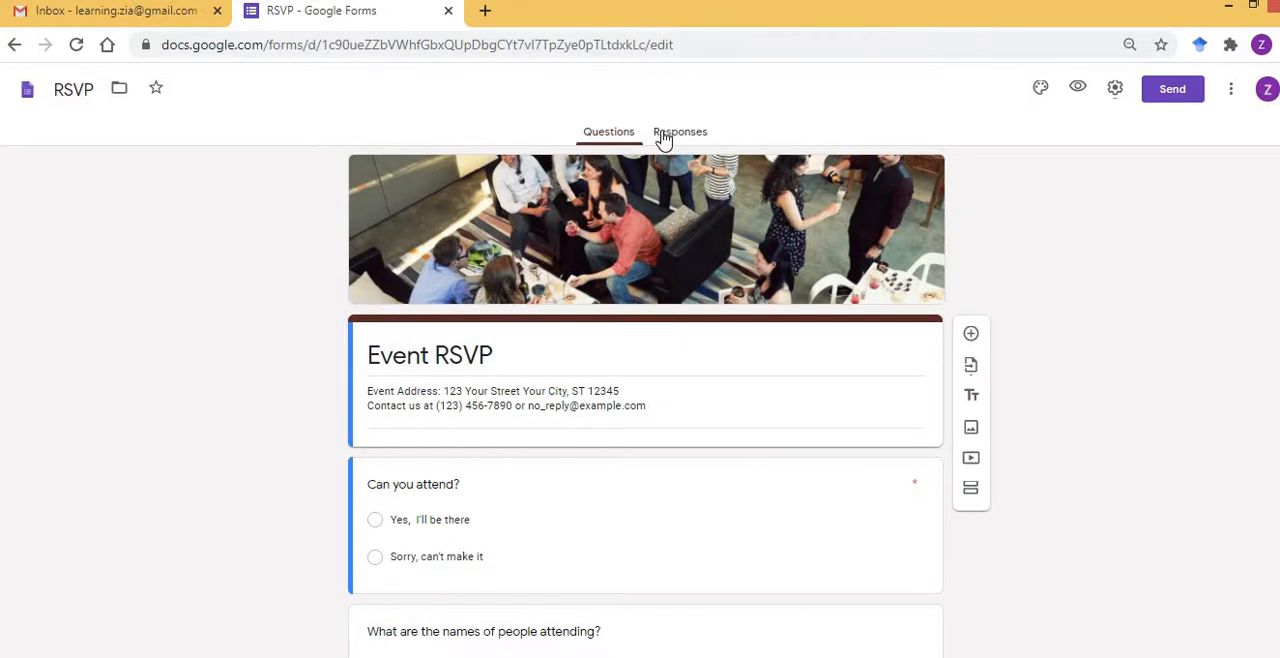
# In Gmail, follow the form link in the "Research Questionnaire for PhD Study" e-mail and look through the questionnaire's first page.
pyautogui.click(484, 11)
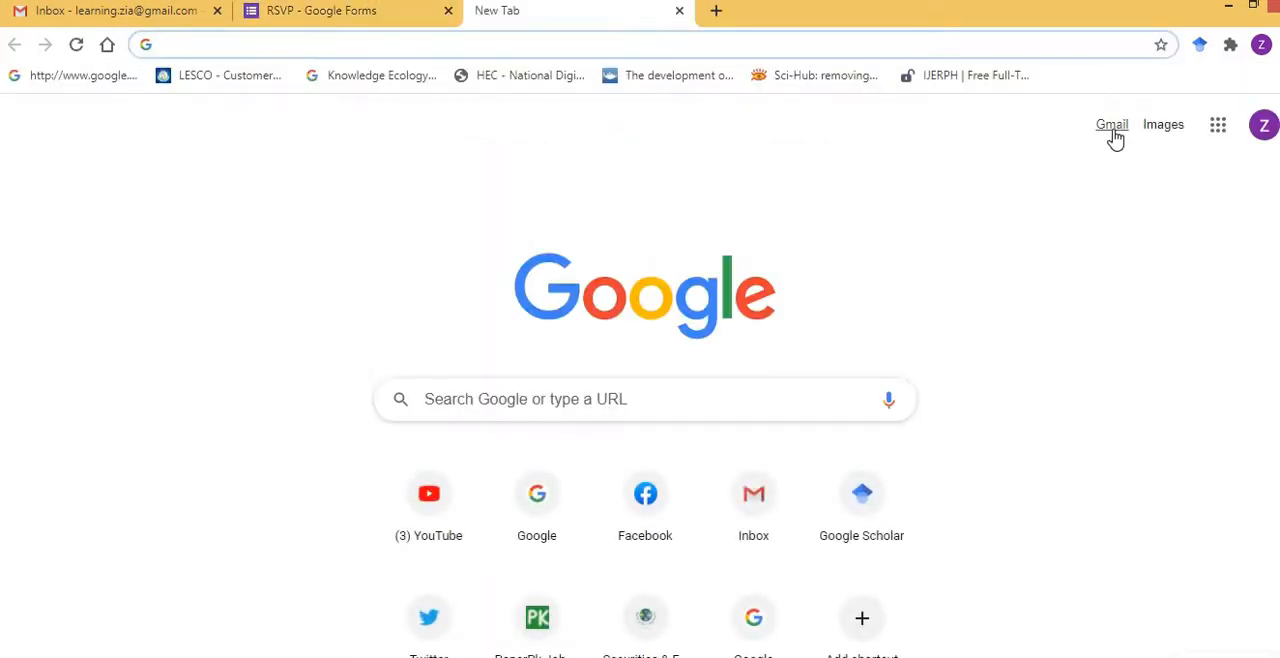
pyautogui.click(1112, 130)
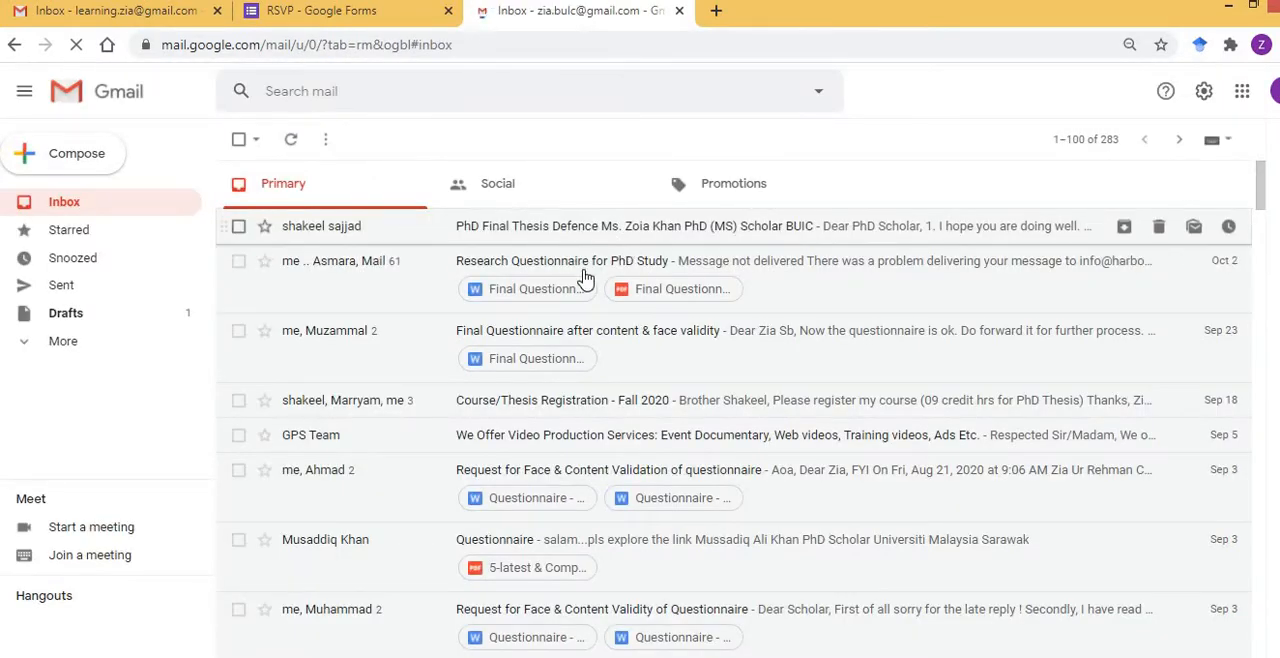
pyautogui.click(584, 266)
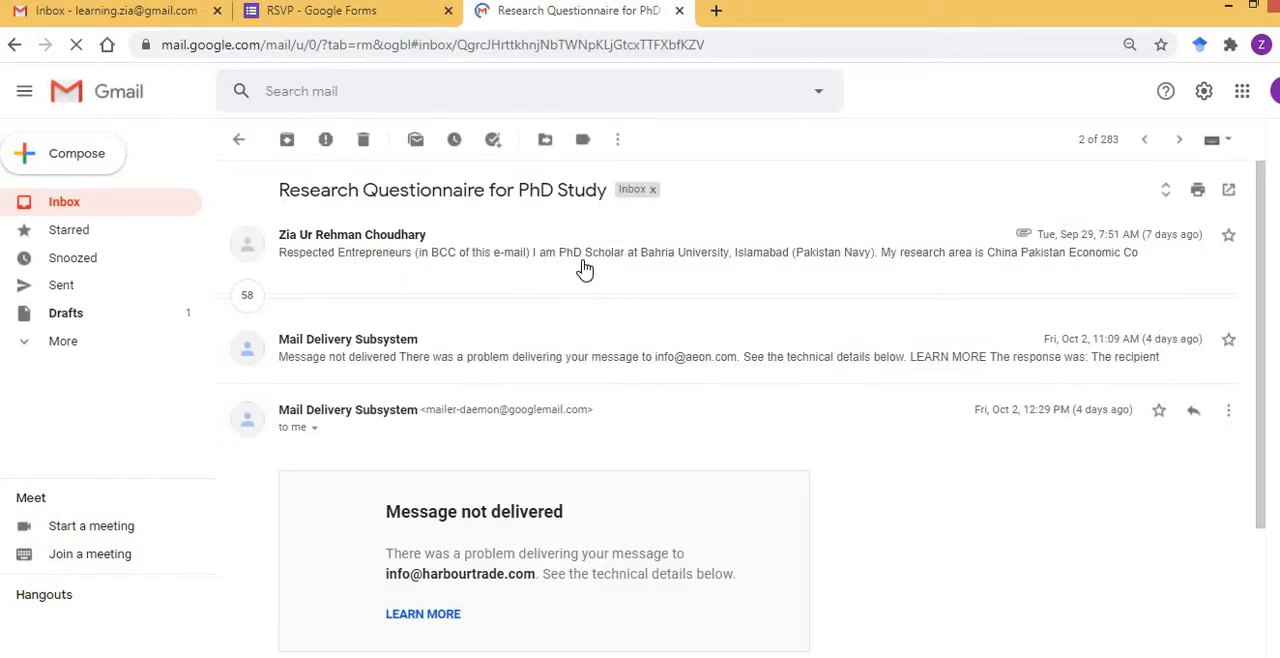
pyautogui.click(575, 258)
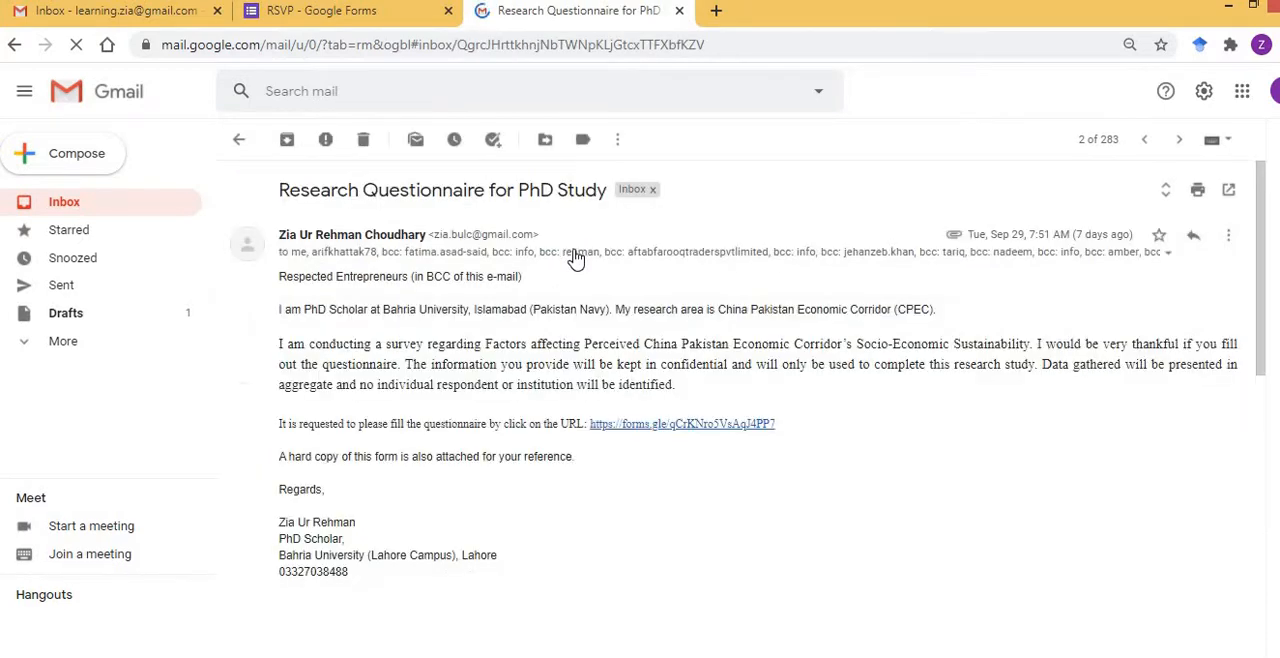
pyautogui.click(668, 428)
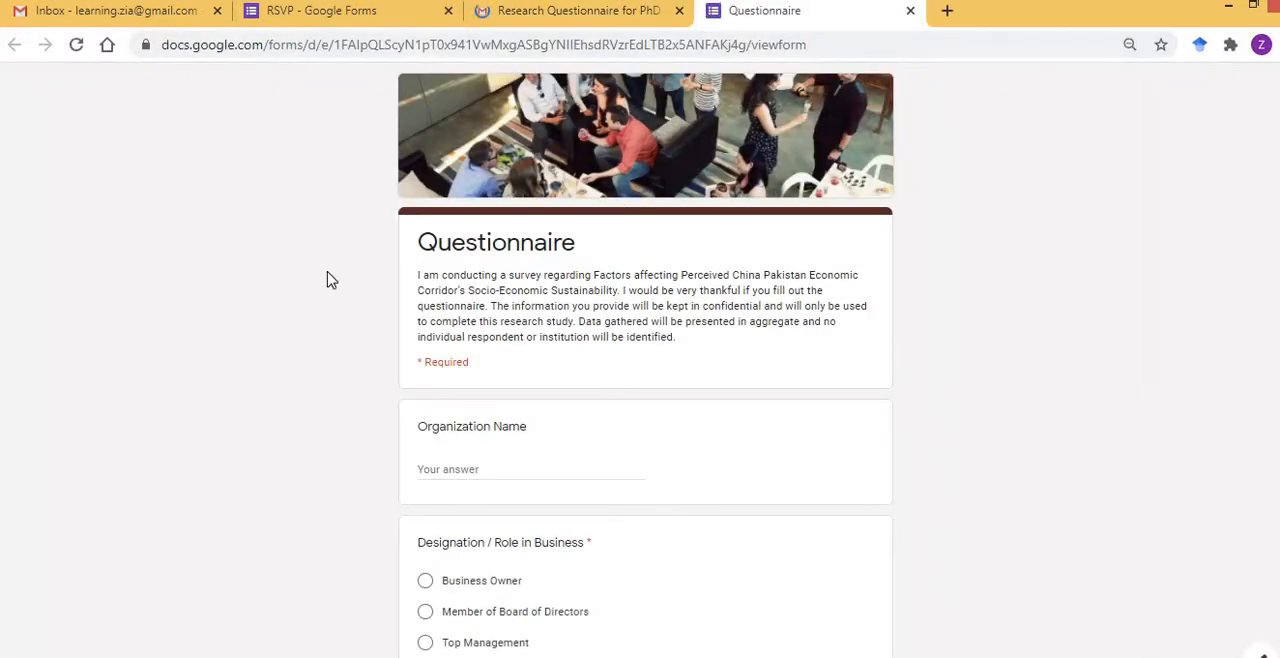
pyautogui.scroll(-2, 331, 280)
pyautogui.scroll(-13, 331, 280)
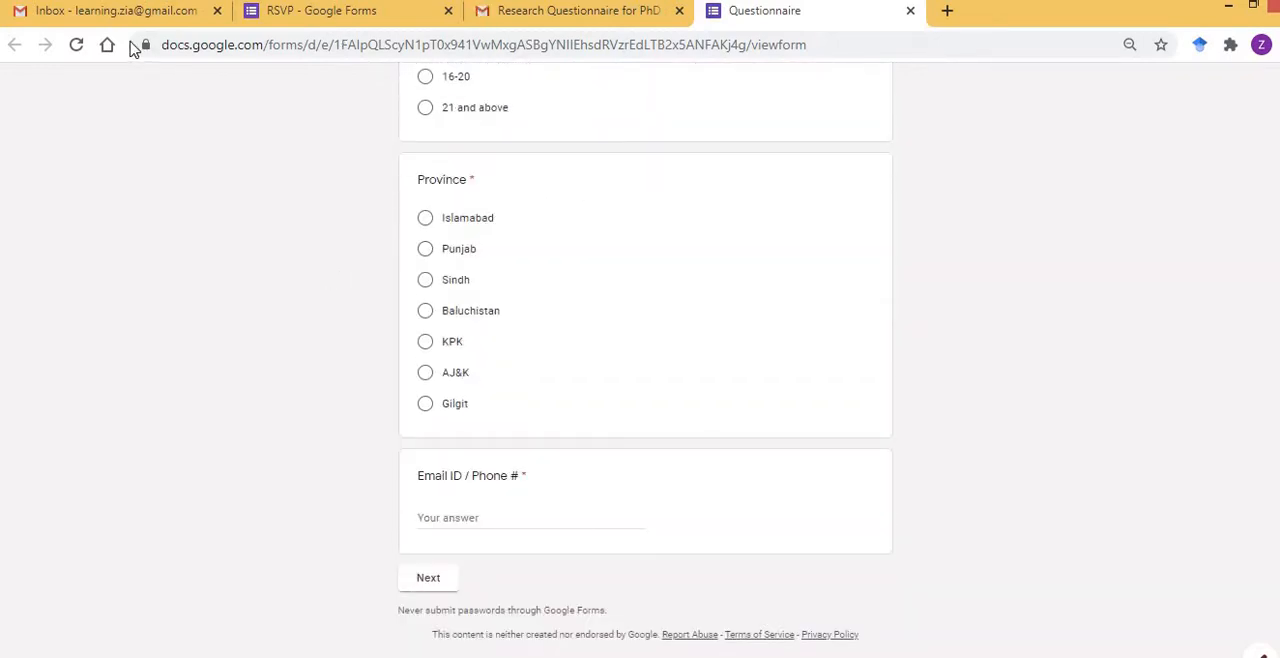
# Search for "google forms" in a new browser tab and open the personal Google Forms home page there.
pyautogui.click(352, 14)
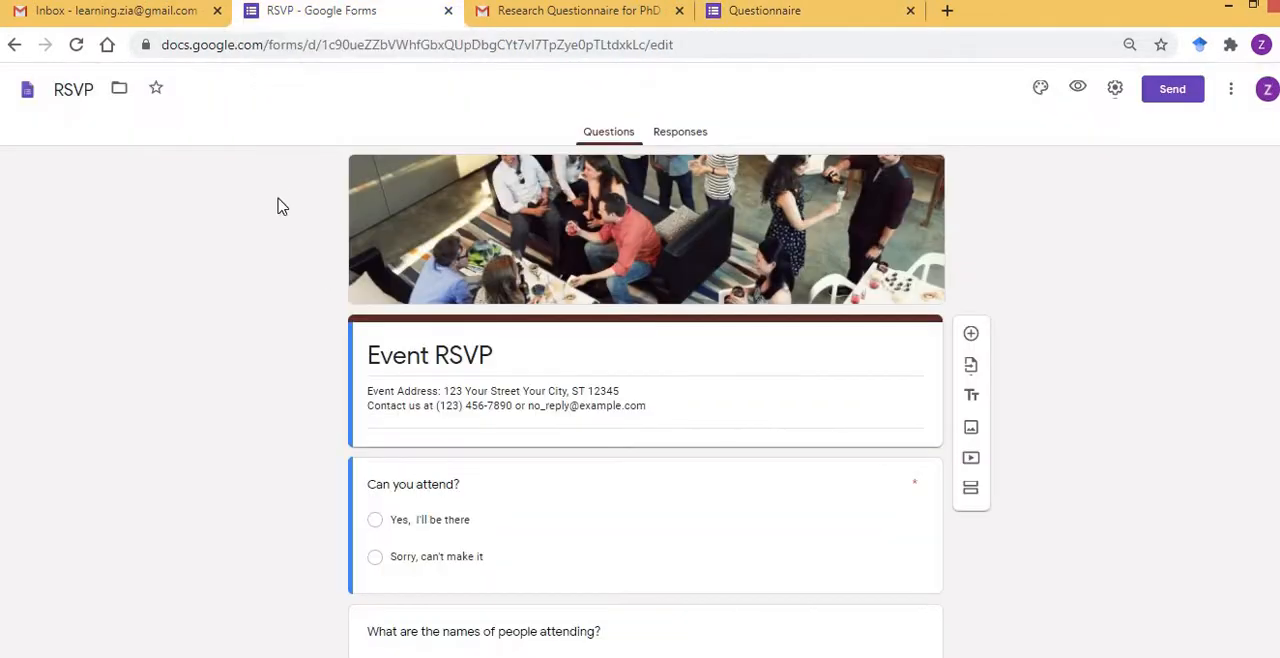
pyautogui.click(945, 12)
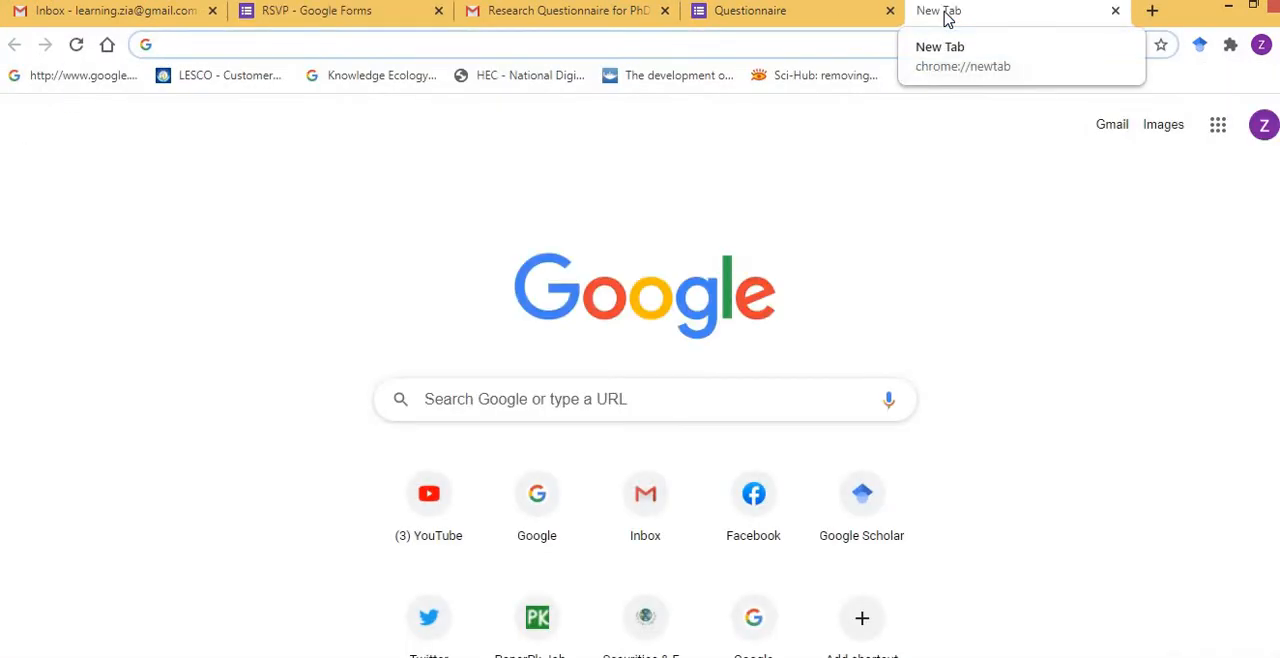
pyautogui.write('google forms')
pyautogui.press('Return')
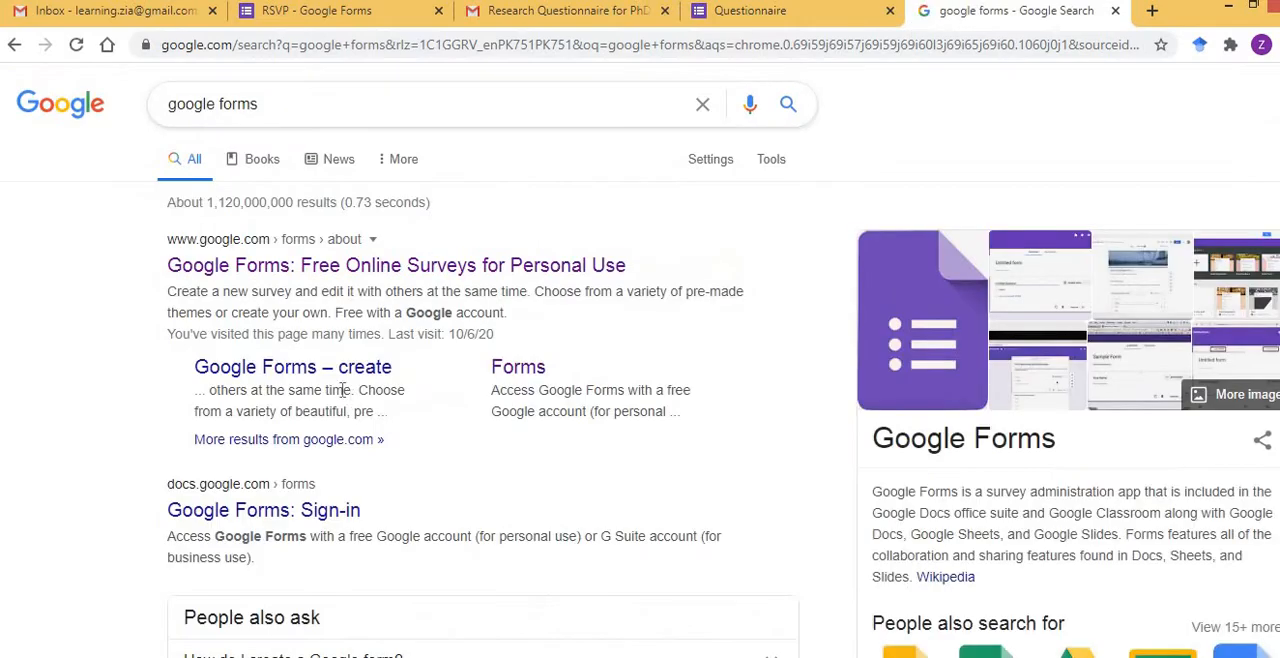
pyautogui.click(370, 268)
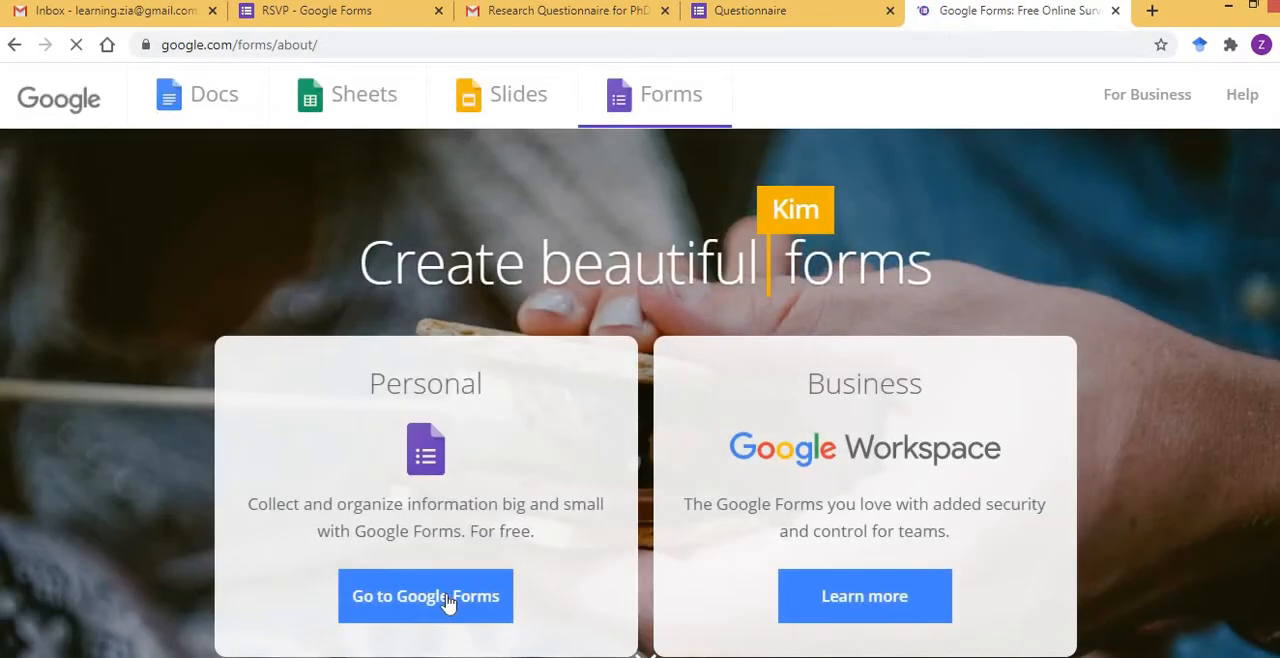
pyautogui.click(447, 600)
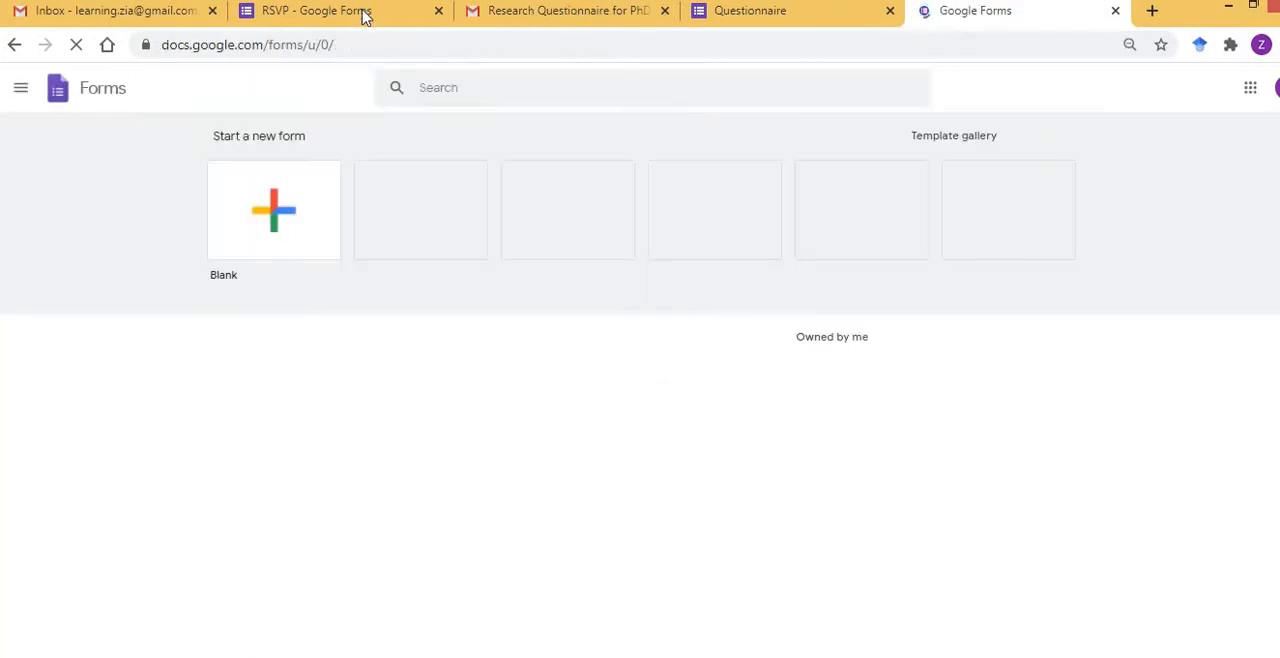
# Check the responses of the new Event RSVP form and return to its questions.
pyautogui.click(365, 15)
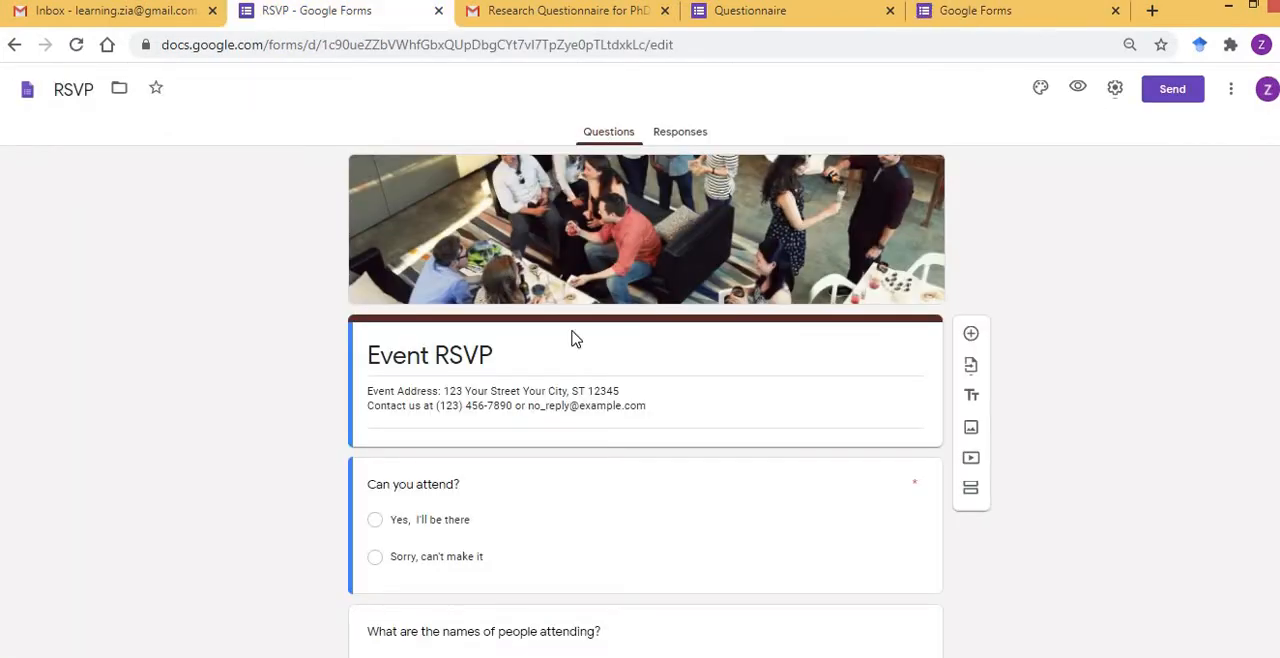
pyautogui.click(690, 133)
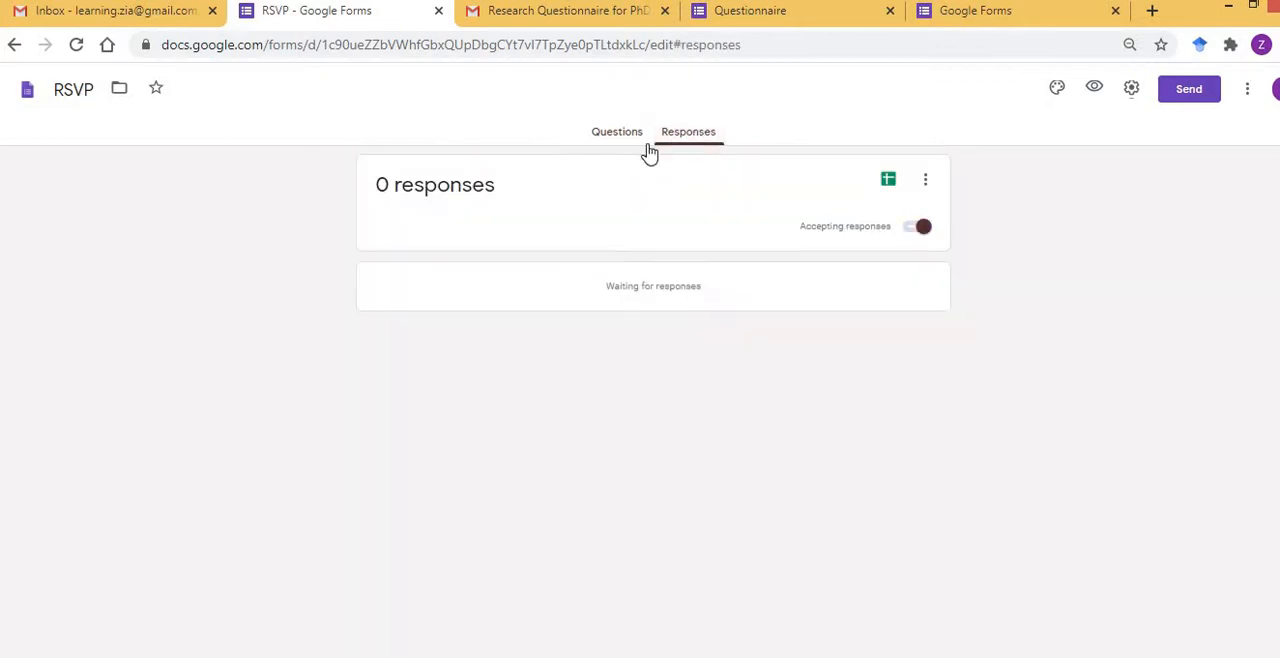
pyautogui.click(624, 131)
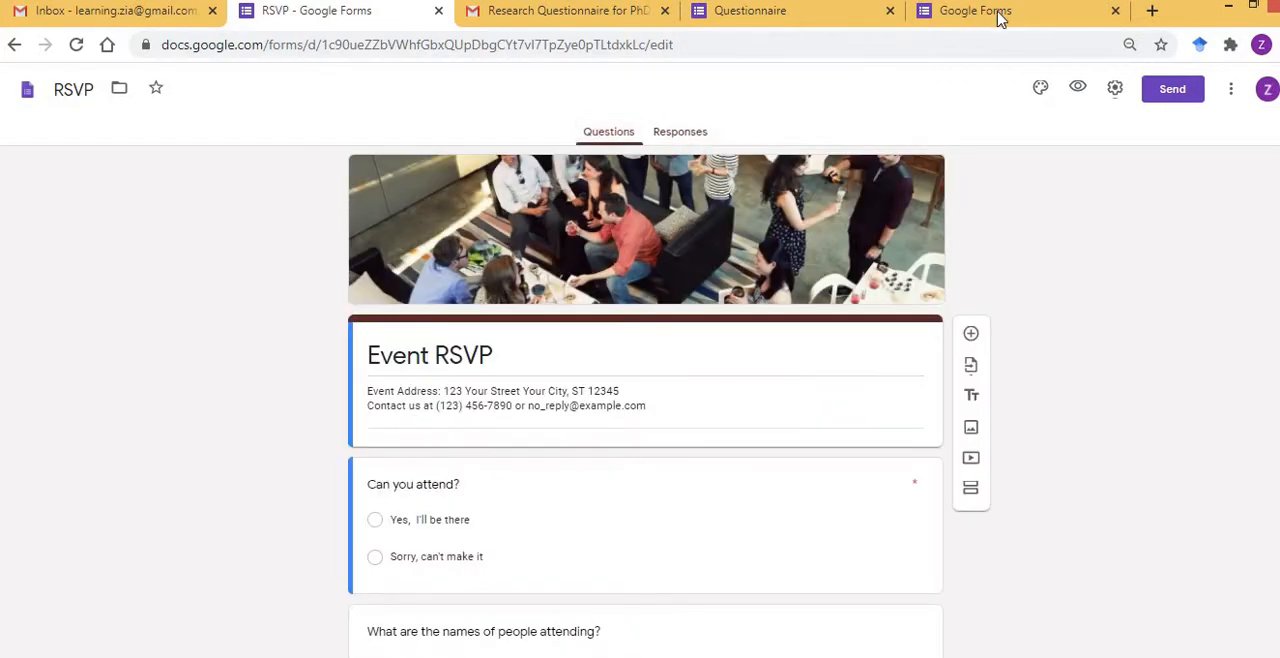
# Open the recent Questionnaire form last opened Sep 29, 2020 and examine the summary charts of its responses.
pyautogui.click(975, 12)
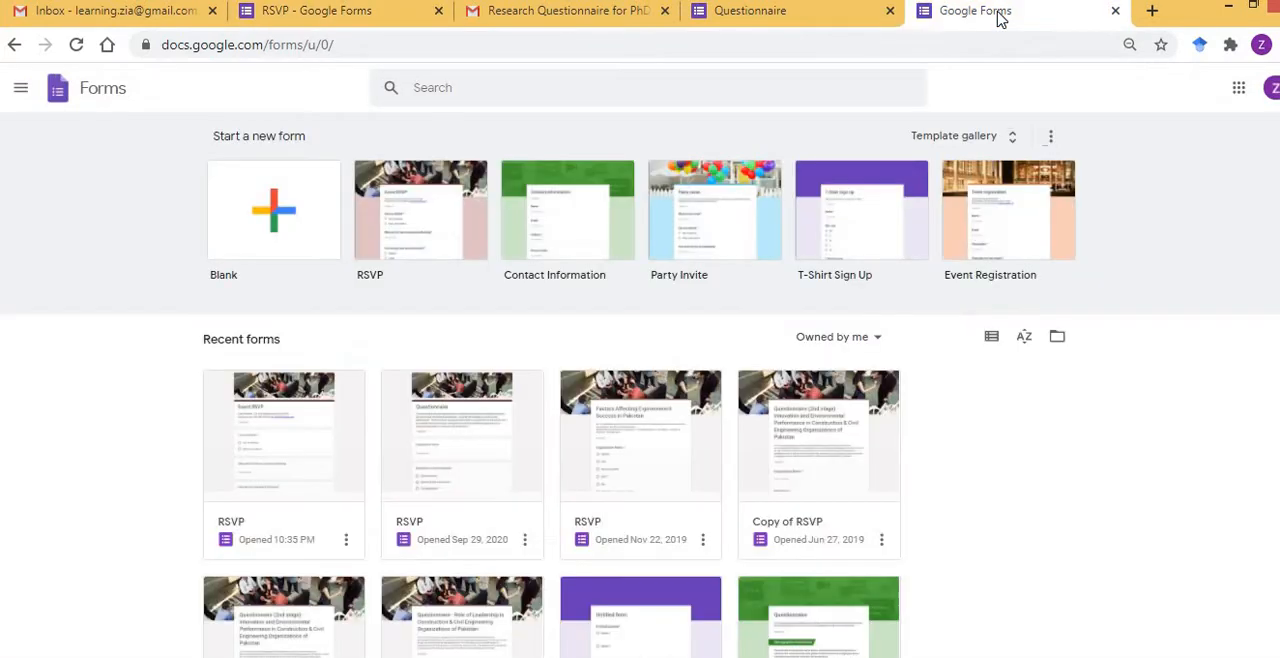
pyautogui.click(447, 445)
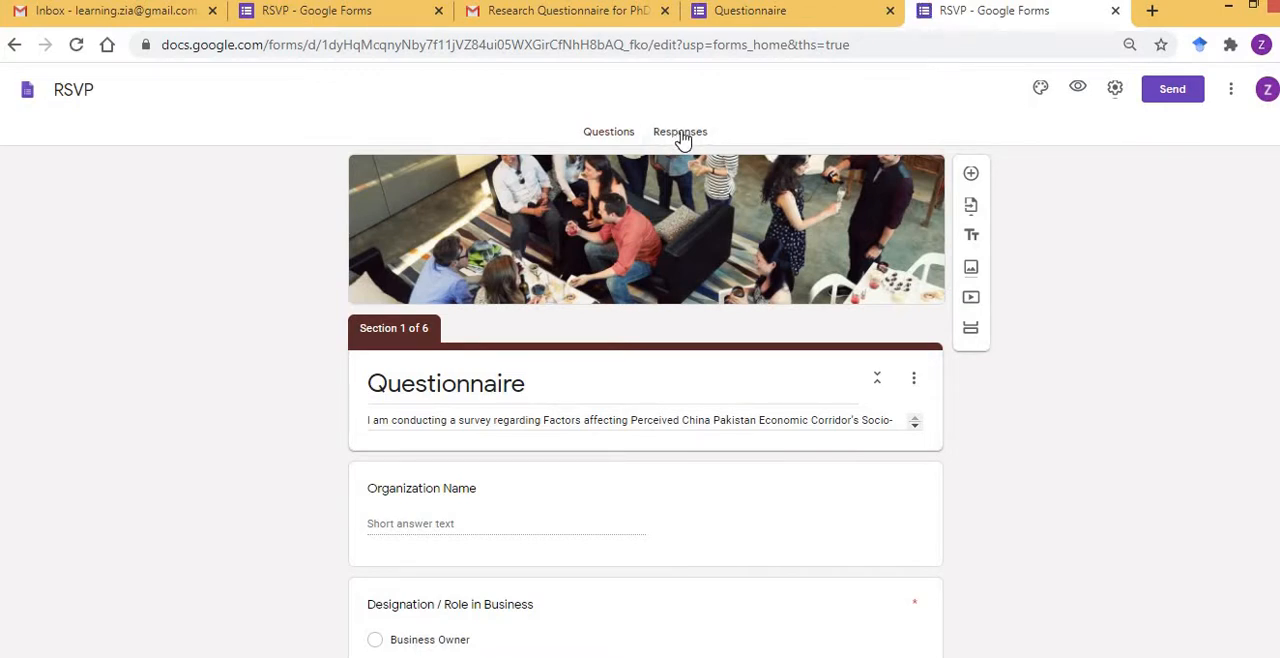
pyautogui.click(680, 138)
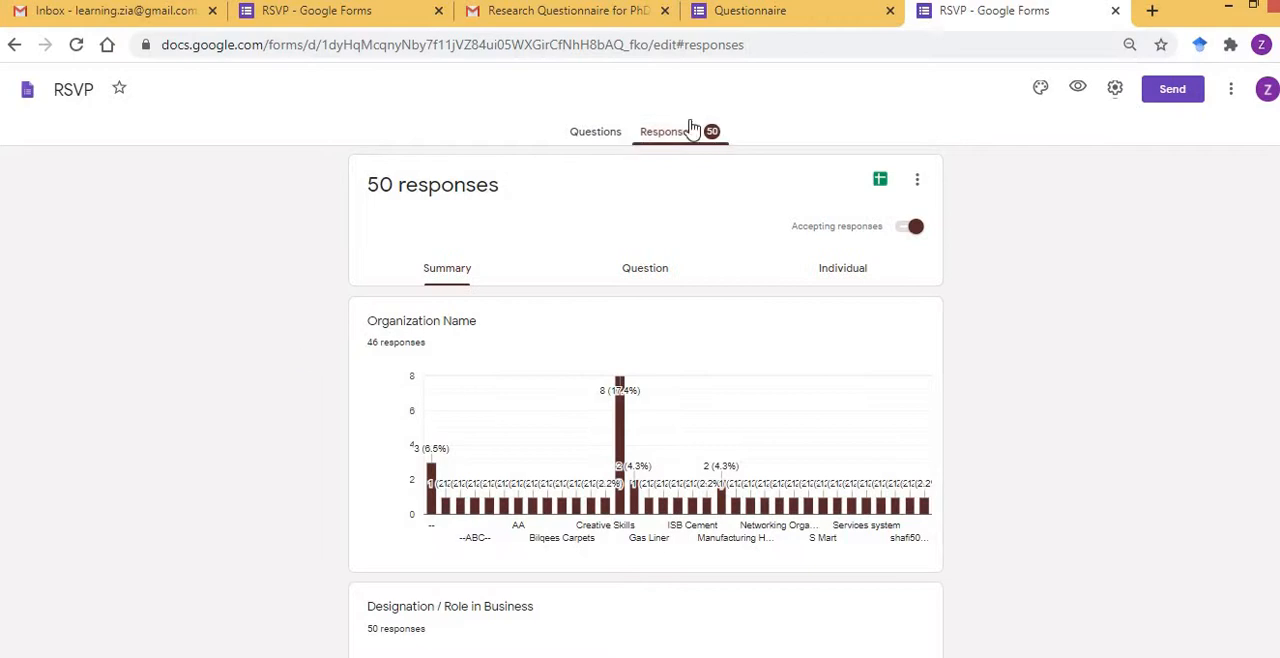
pyautogui.scroll(-4, 287, 371)
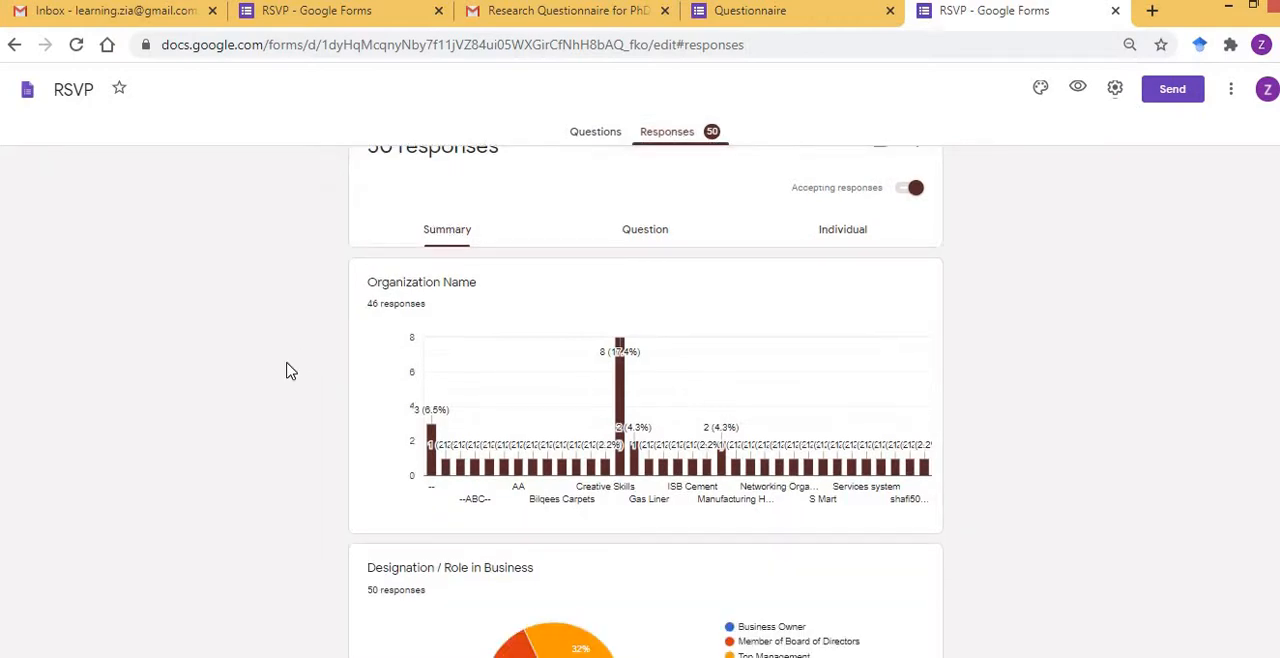
pyautogui.scroll(-5, 287, 371)
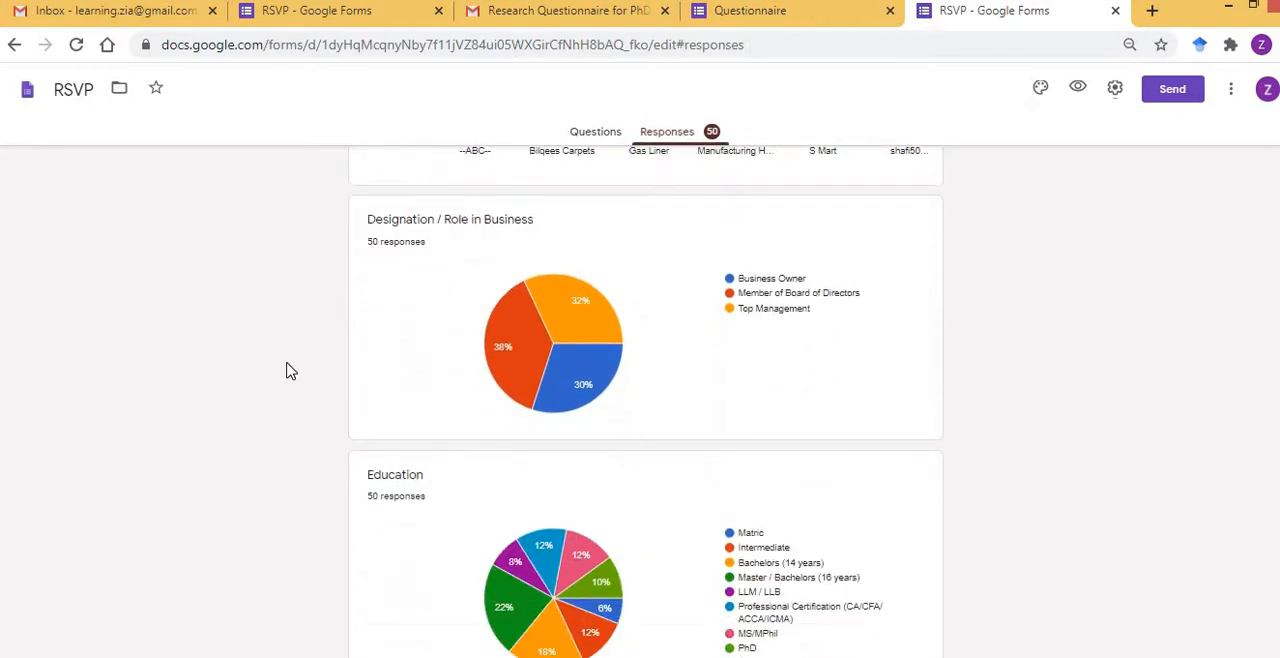
pyautogui.scroll(-10, 287, 371)
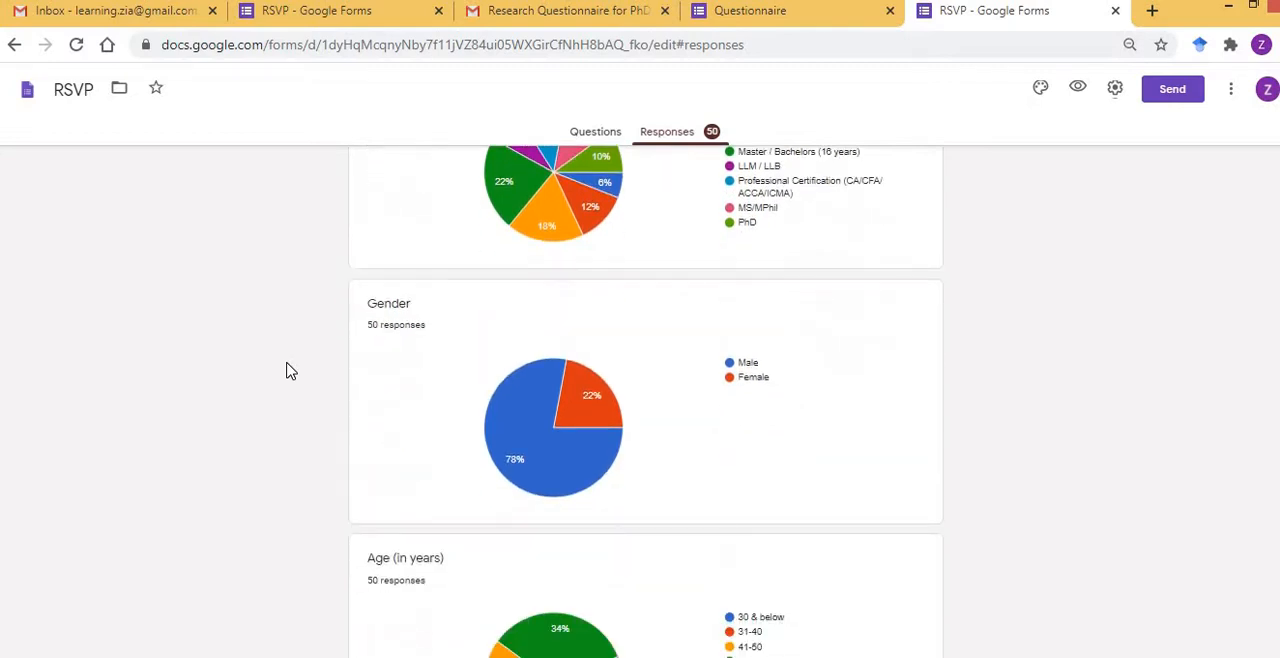
pyautogui.scroll(-5, 287, 371)
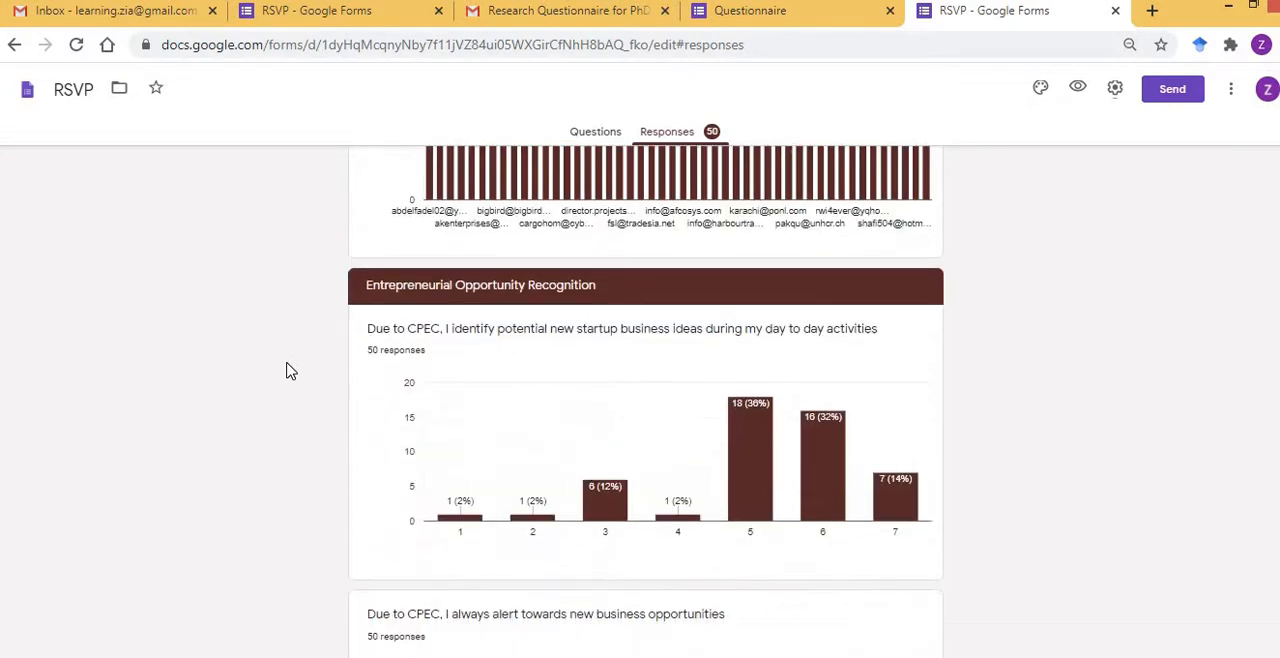
pyautogui.scroll(2, 287, 371)
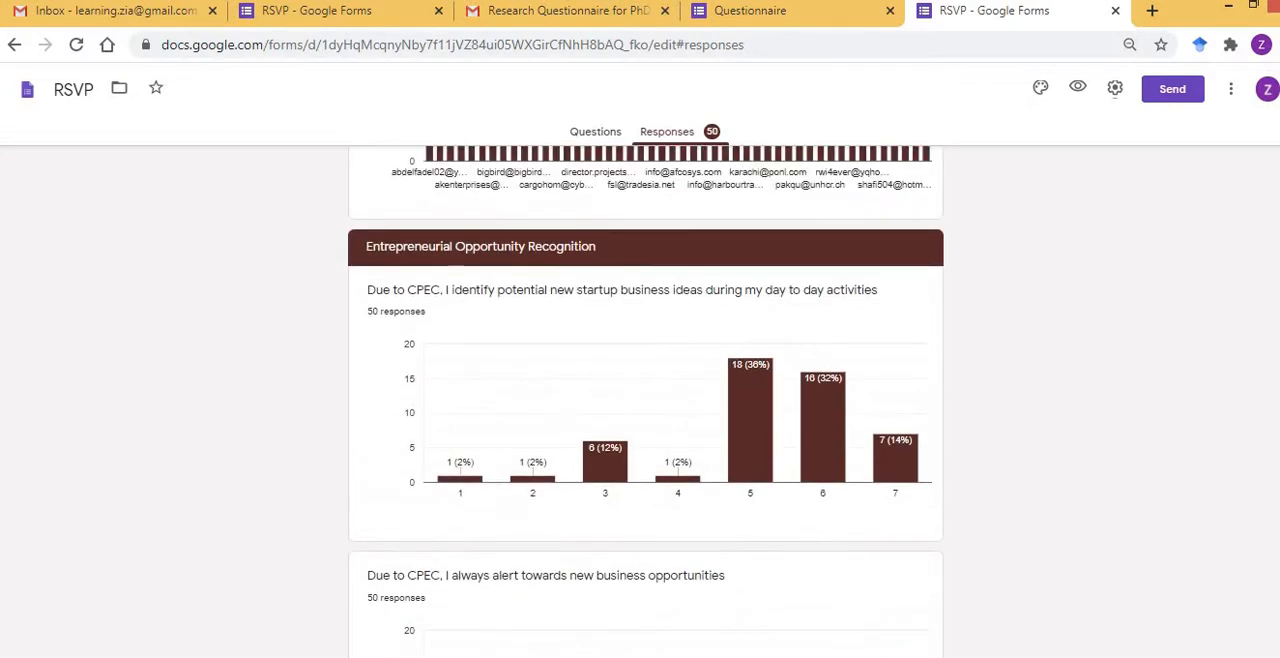
# Review the demographic questions in the respondent view of the Questionnaire, from designation and education to experience and province.
pyautogui.click(716, 12)
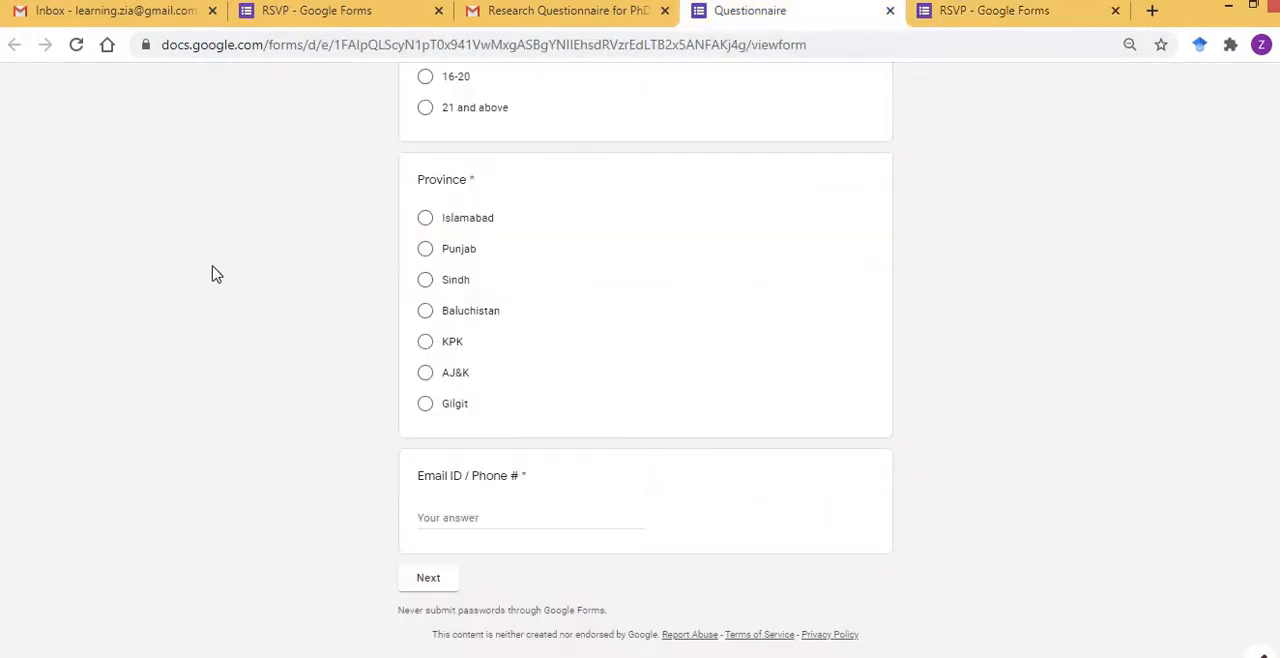
pyautogui.scroll(15, 212, 274)
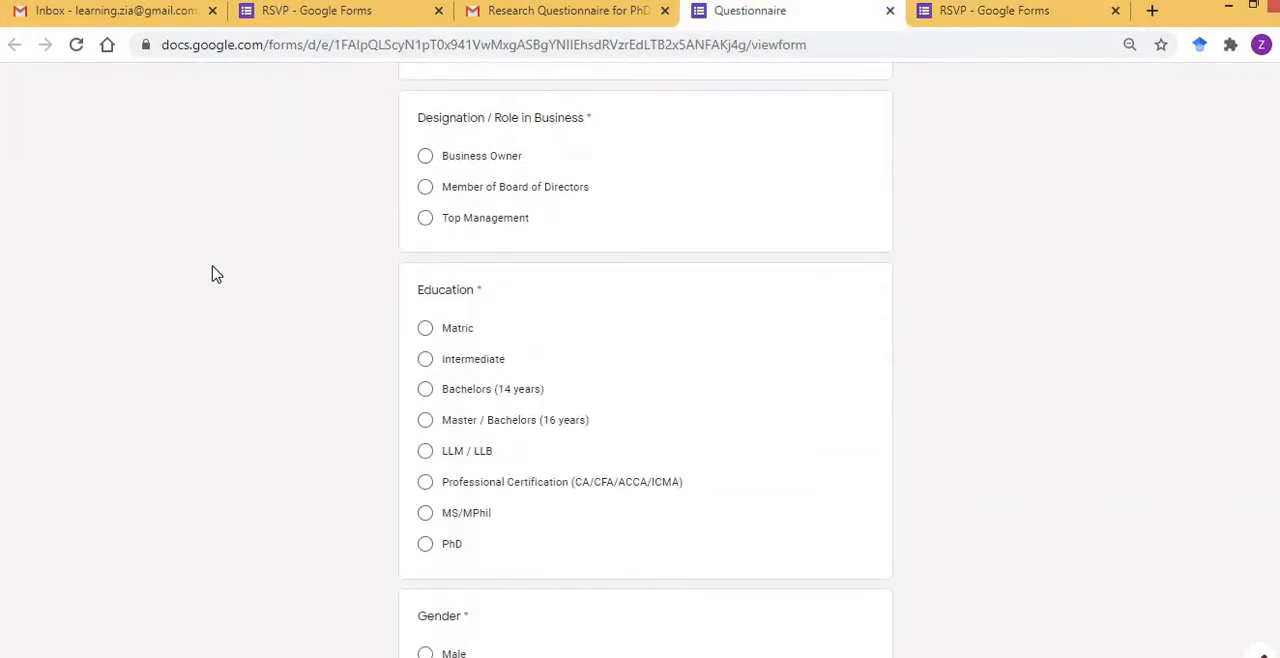
pyautogui.scroll(-4, 212, 274)
pyautogui.scroll(-5, 212, 274)
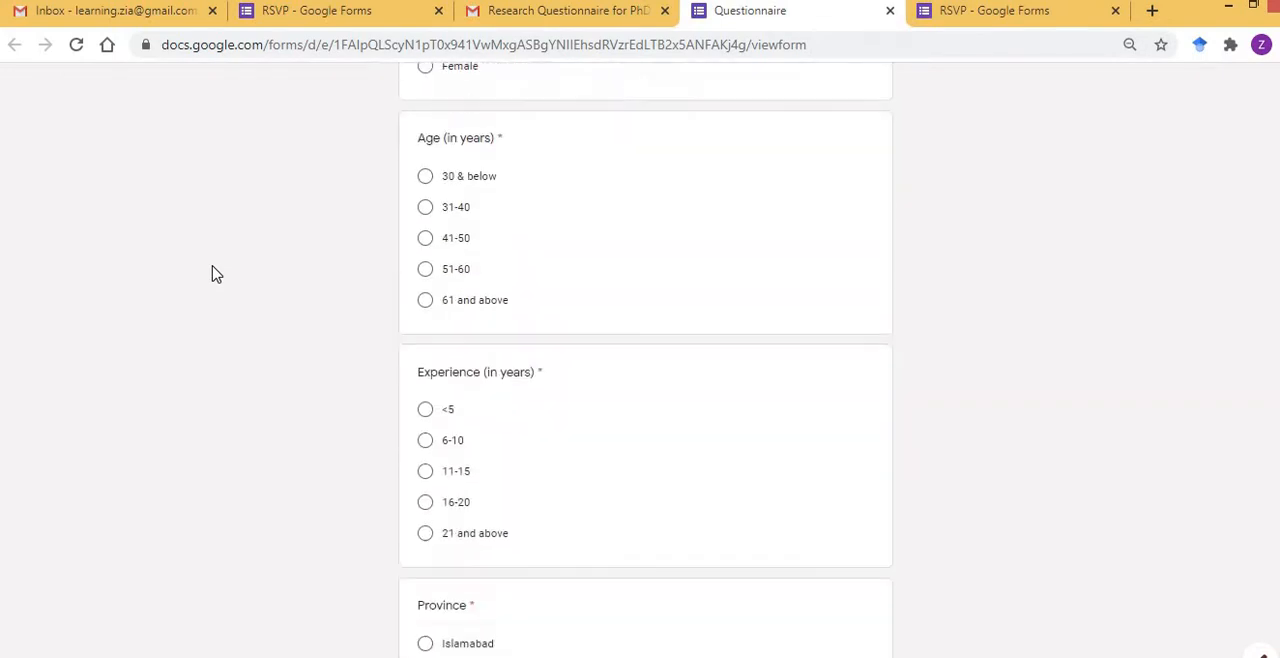
pyautogui.scroll(-4, 212, 274)
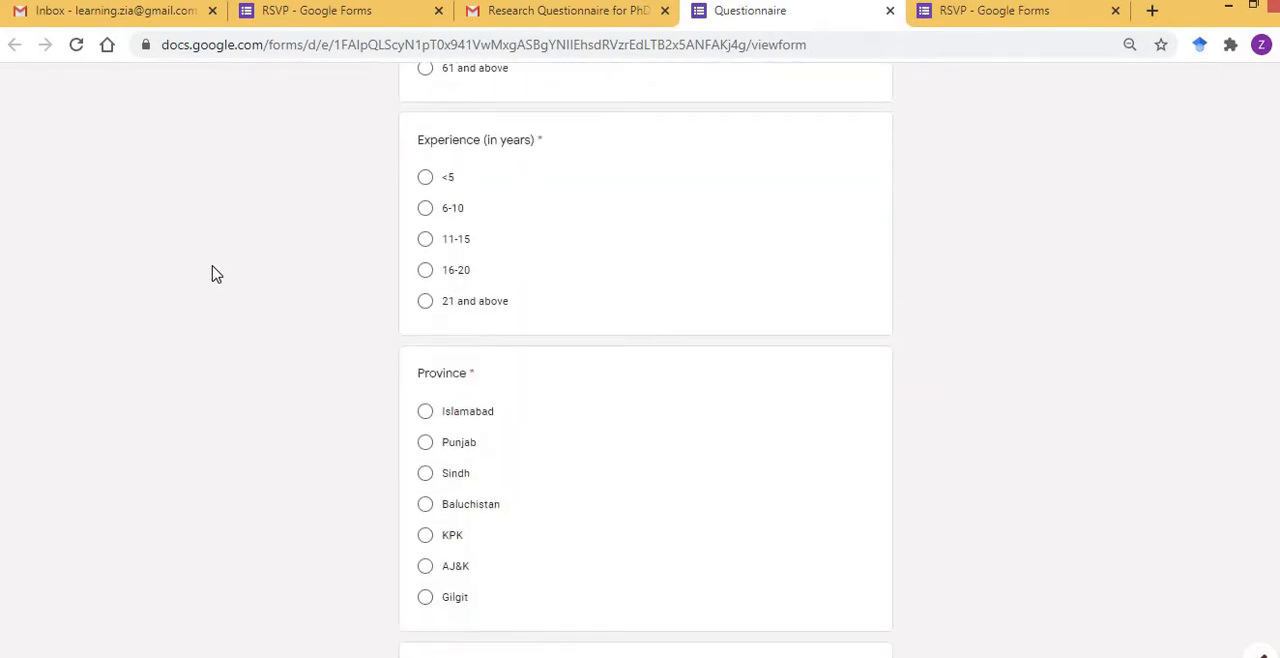
pyautogui.scroll(-1, 212, 274)
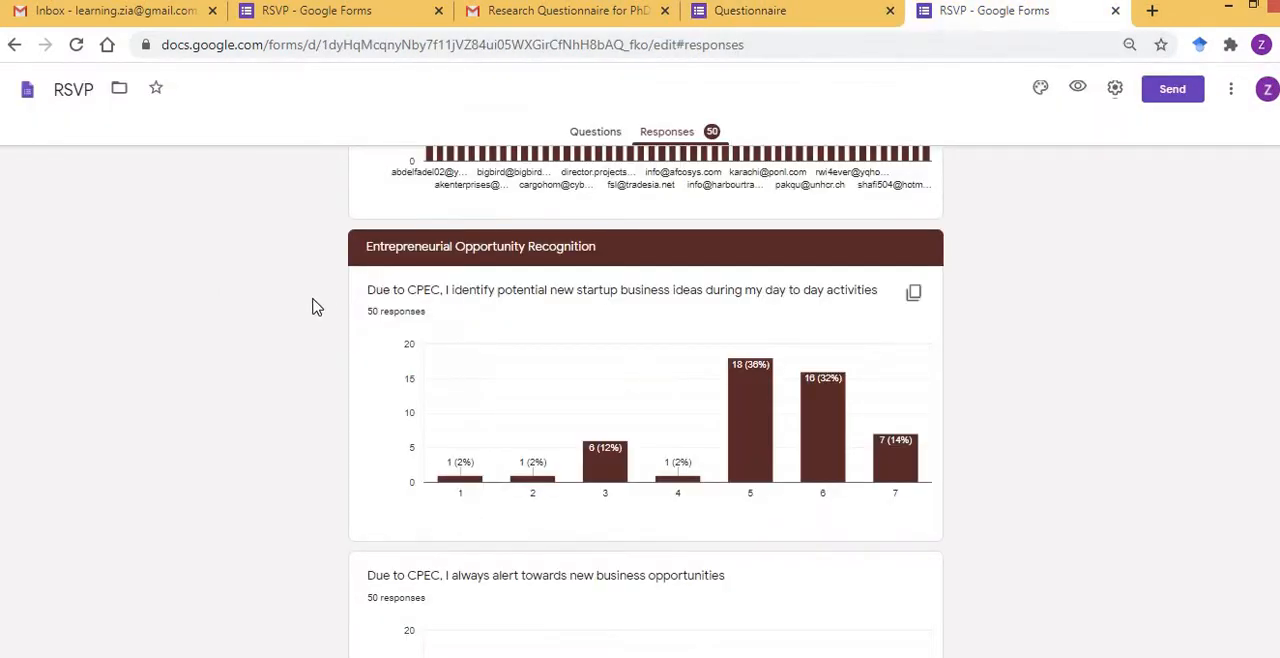
# Examine the response summary charts of the example questionnaire, from Province to the seven-point scale questions about CPEC.
pyautogui.scroll(1, 312, 304)
pyautogui.scroll(6, 310, 306)
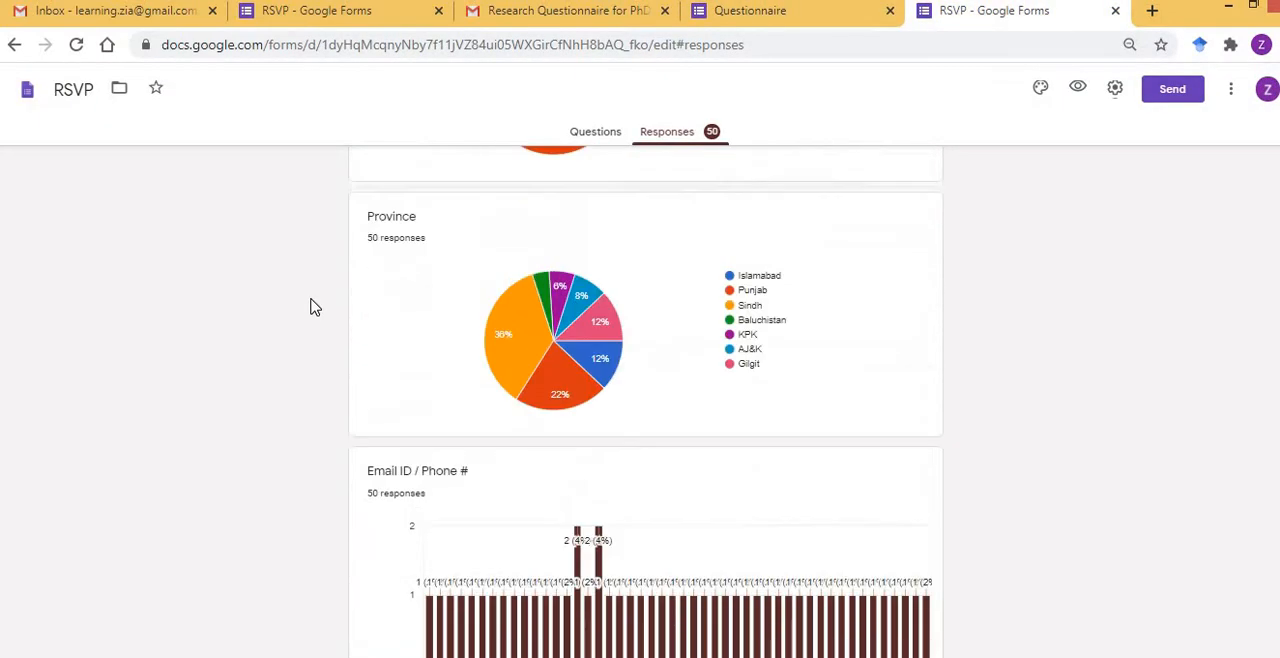
pyautogui.scroll(-5, 310, 306)
pyautogui.scroll(-15, 310, 306)
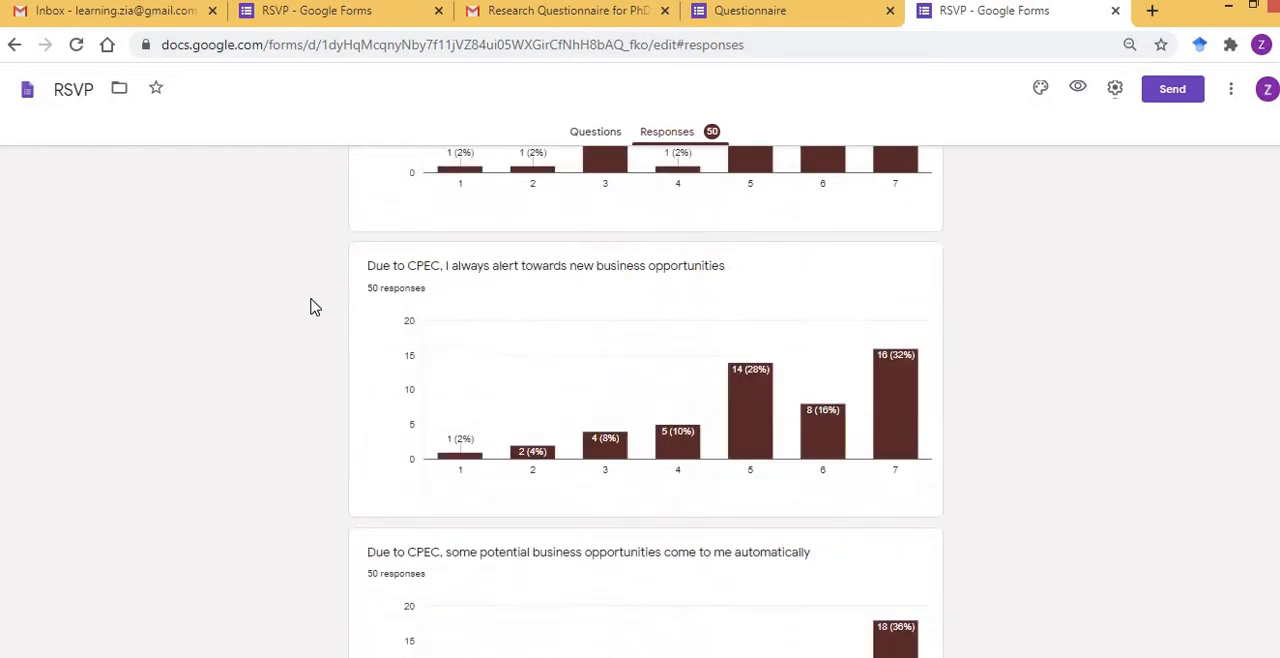
pyautogui.scroll(-5, 310, 306)
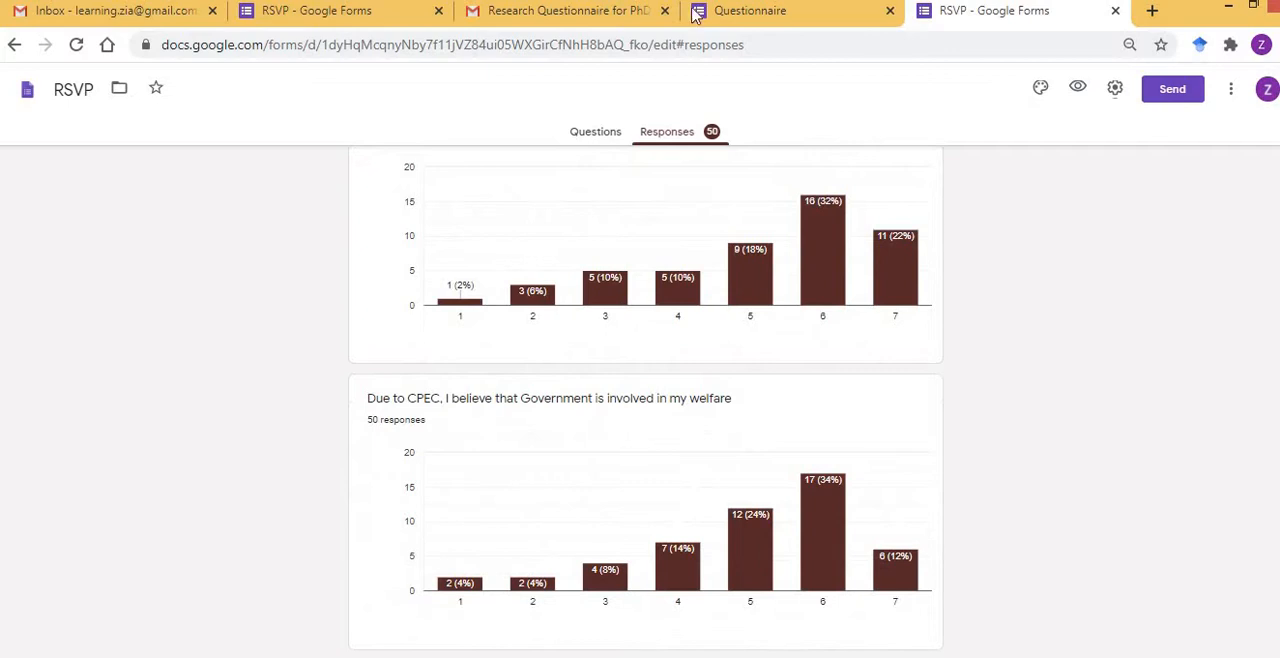
pyautogui.click(737, 18)
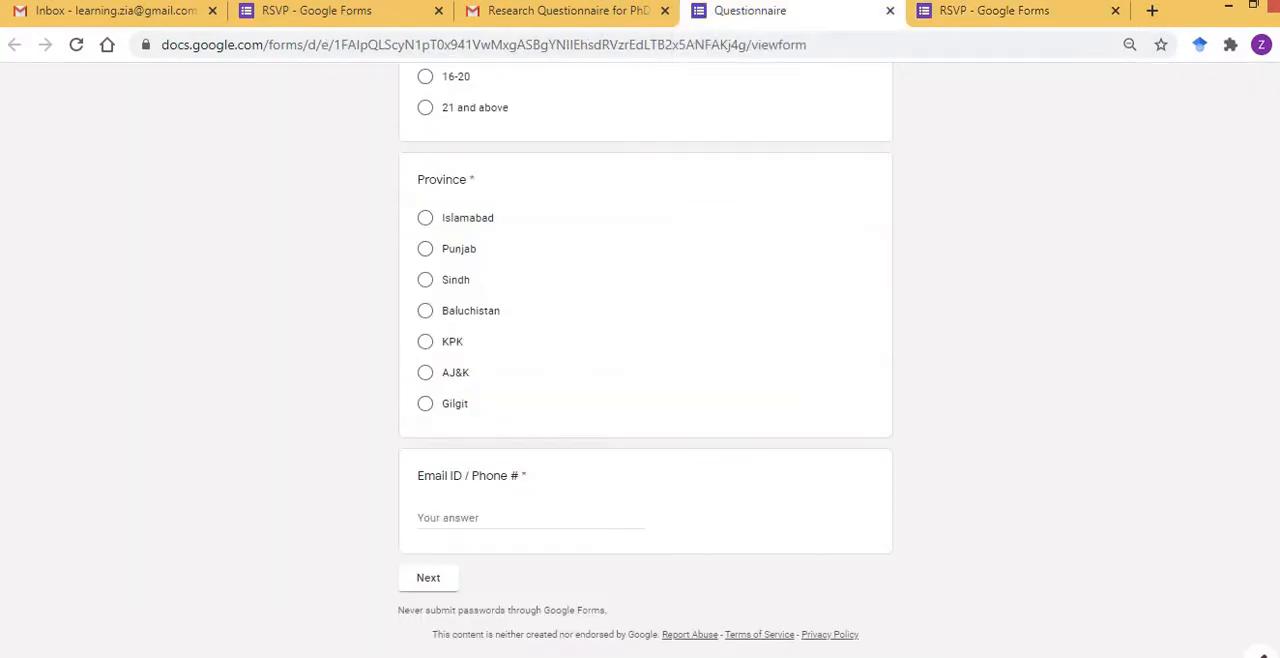
# In the new RSVP form, change the title to "Questionnaire" and clear the event address and contact description.
pyautogui.click(303, 15)
pyautogui.scroll(-1, 252, 323)
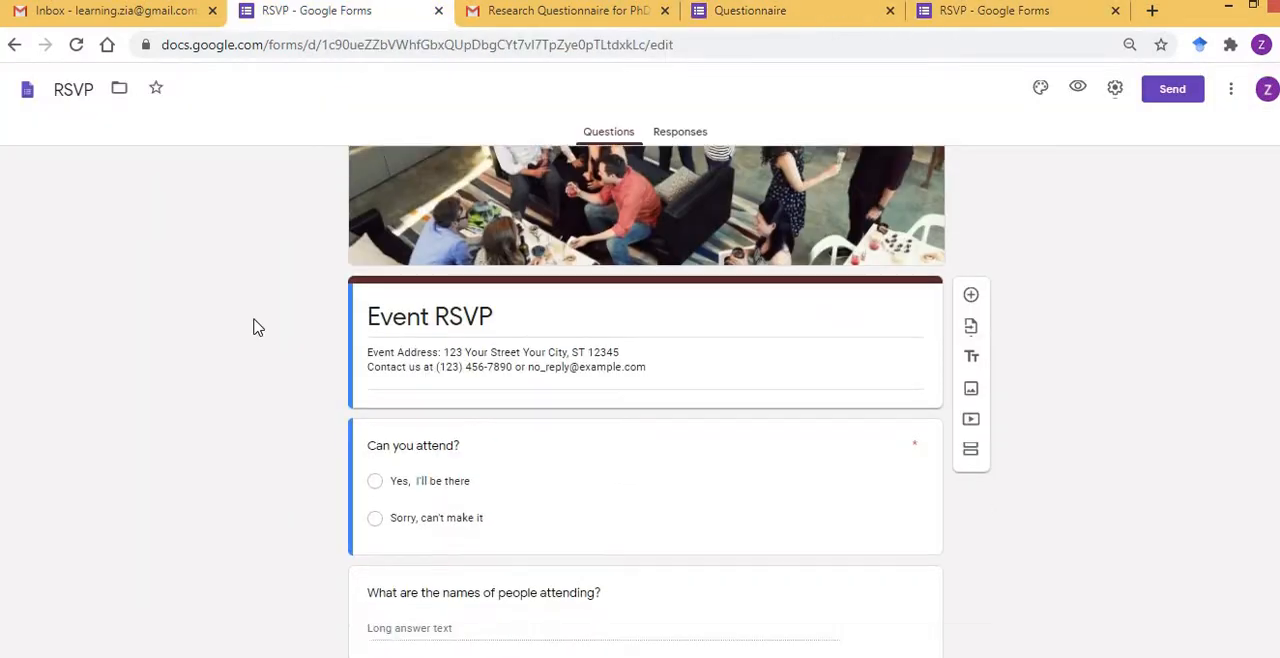
pyautogui.tripleClick(495, 241)
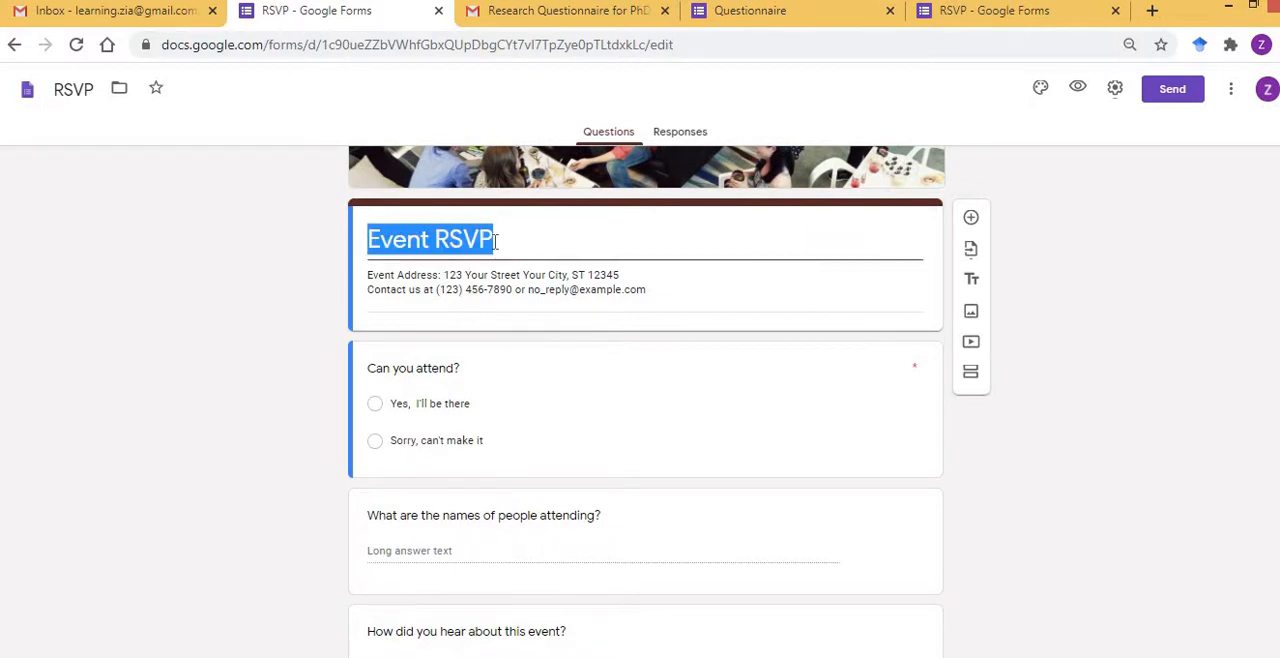
pyautogui.press('BackSpace')
pyautogui.write('Que')
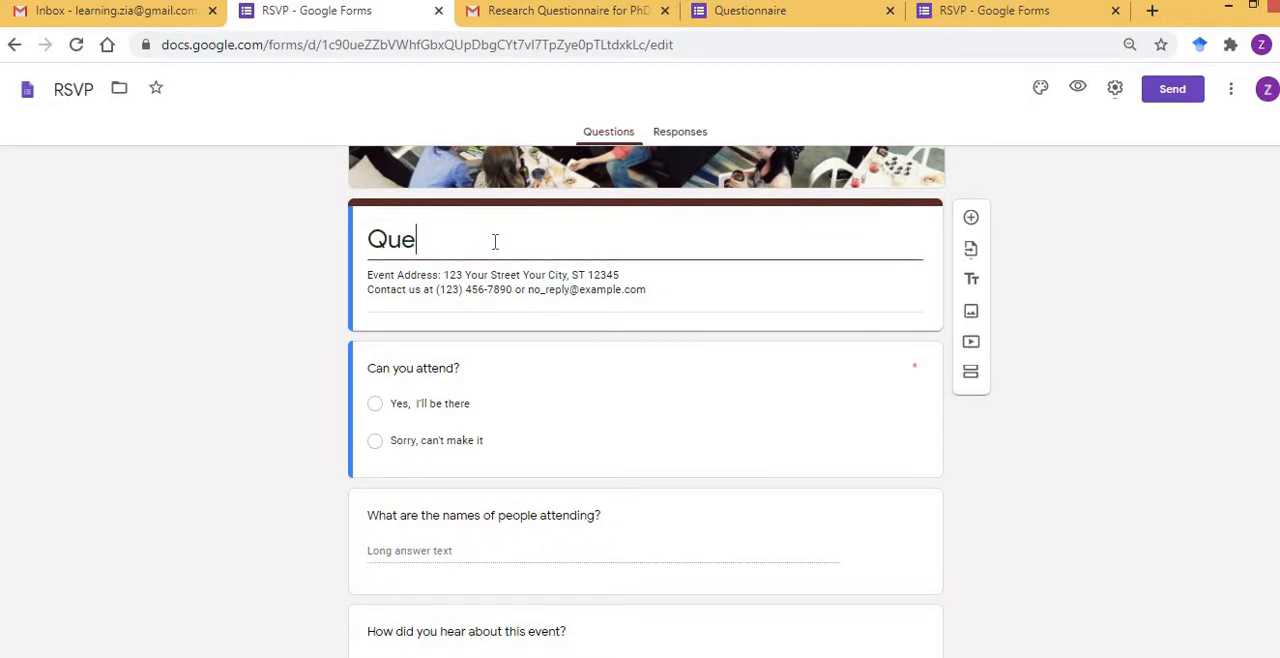
pyautogui.write('stionnaire')
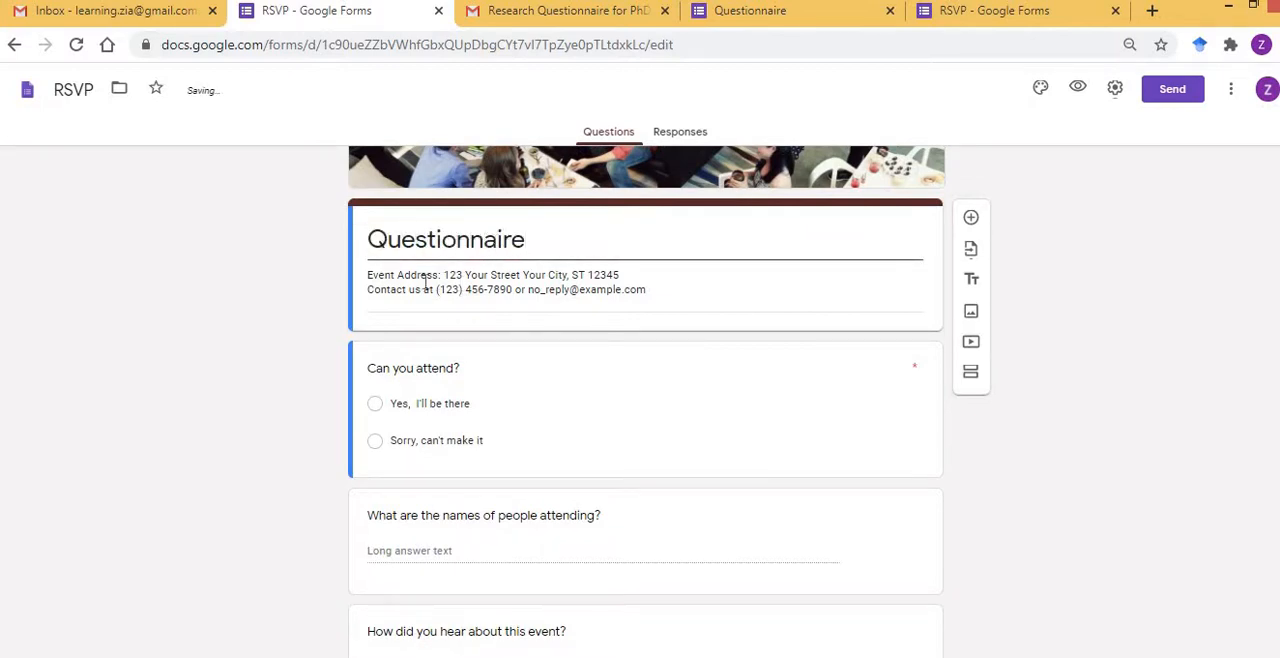
pyautogui.tripleClick(404, 275)
pyautogui.press('BackSpace')
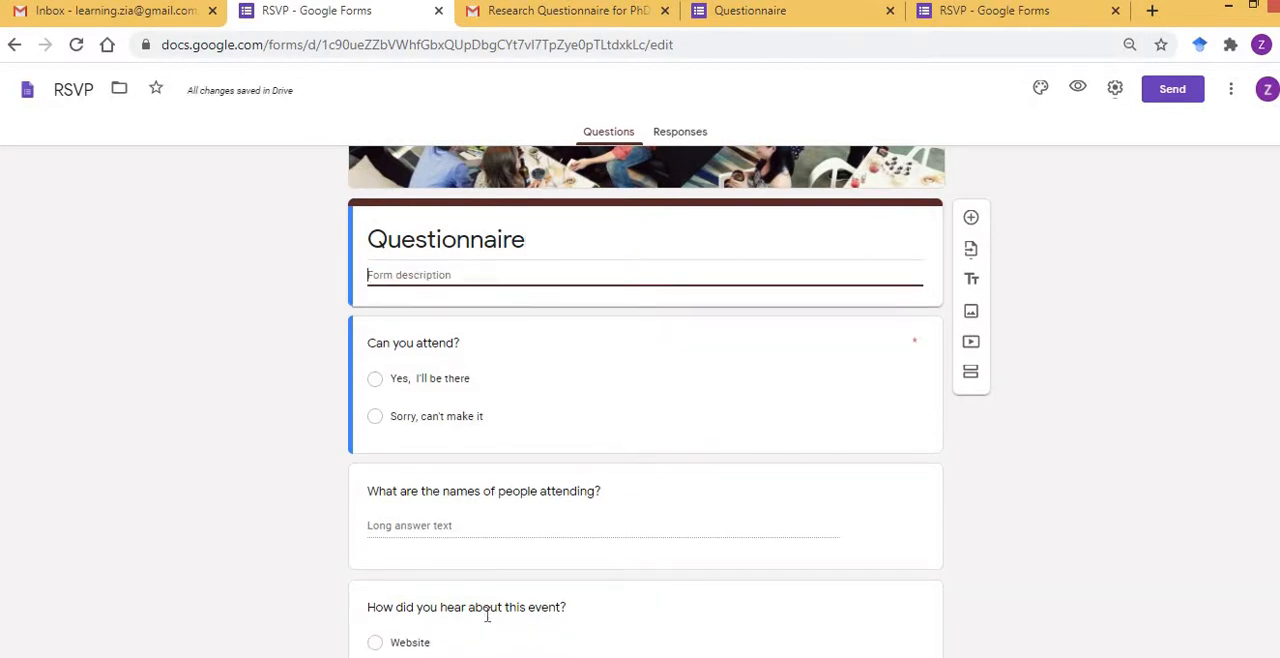
# Switch to the questionnaire document in Word and copy the boxed introductory paragraph below the heading.
pyautogui.hotkey('alt', 'Tab')
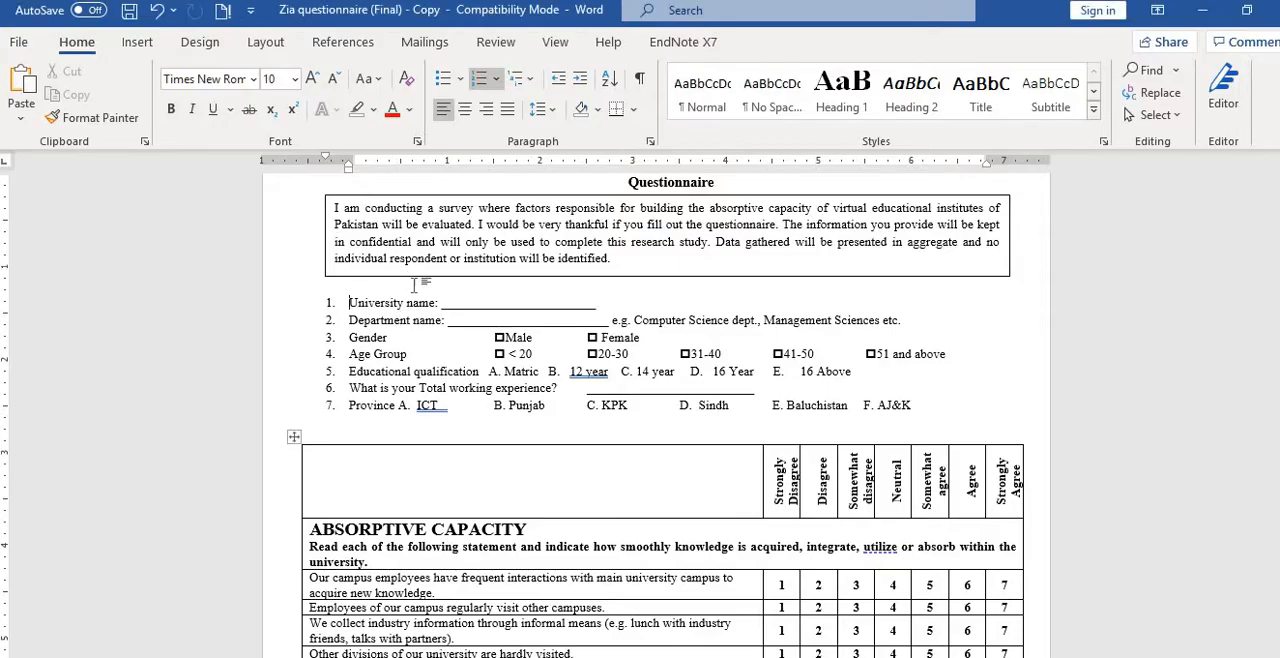
pyautogui.hotkey('ctrl', 'Home')
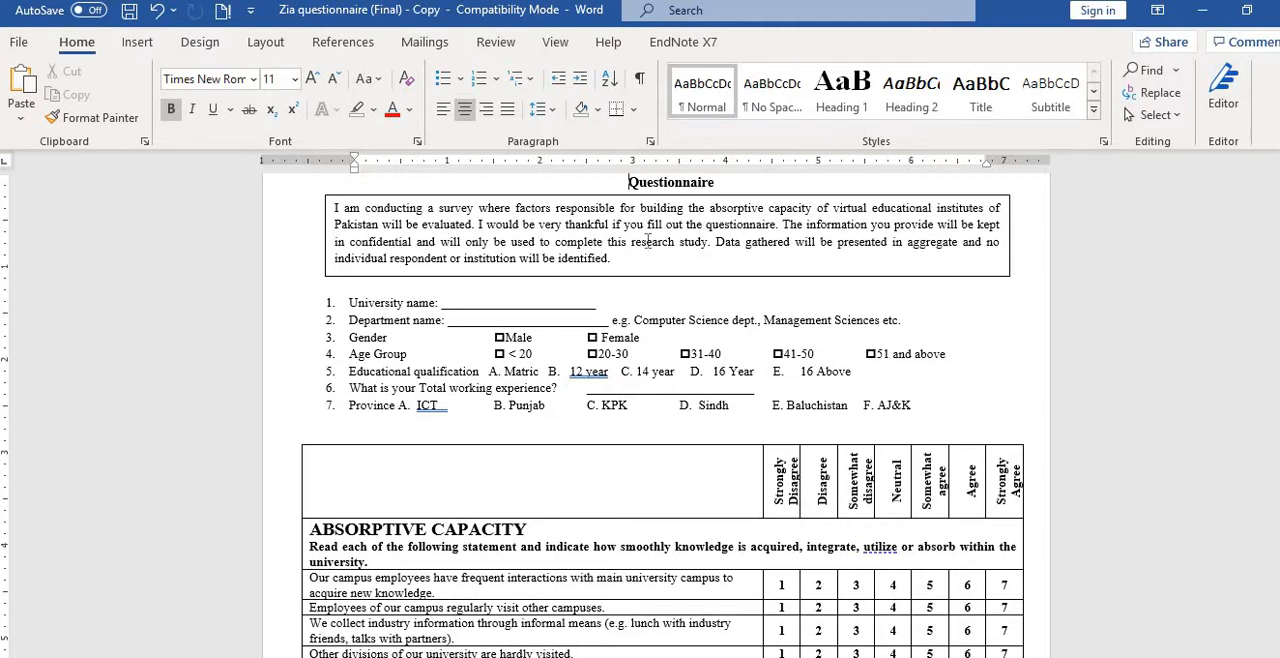
pyautogui.press('Down')
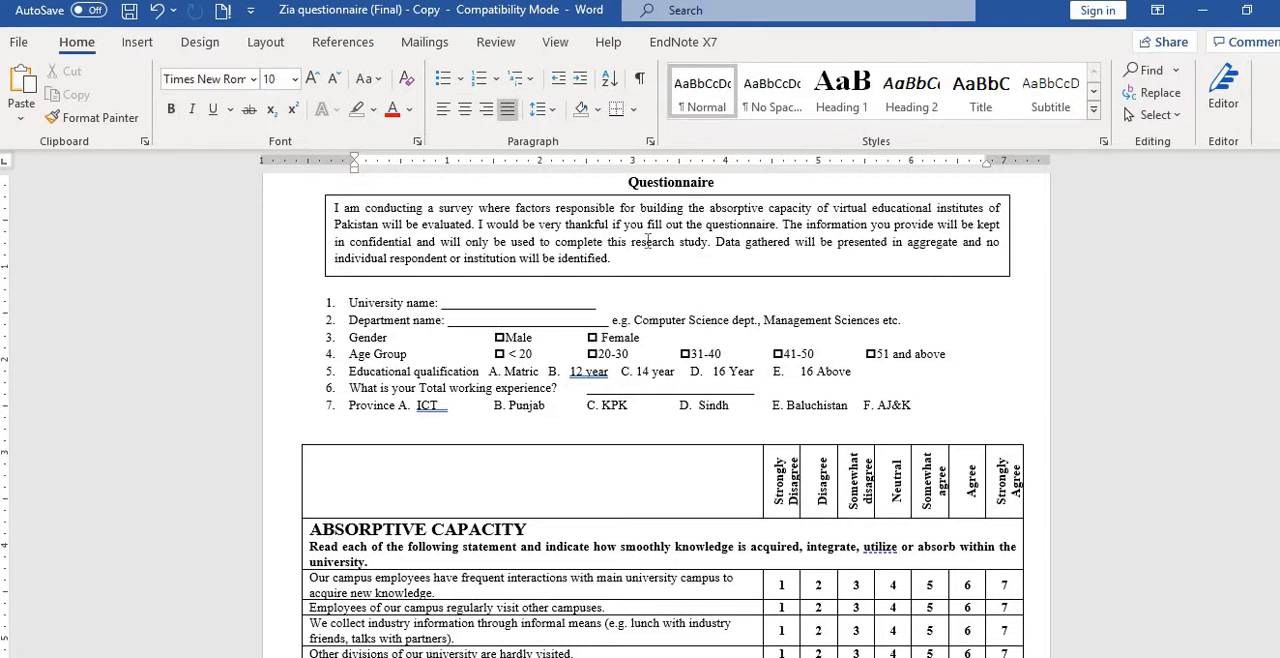
pyautogui.hotkey('ctrl', 'Home')
pyautogui.hotkey('shift', 'Down')
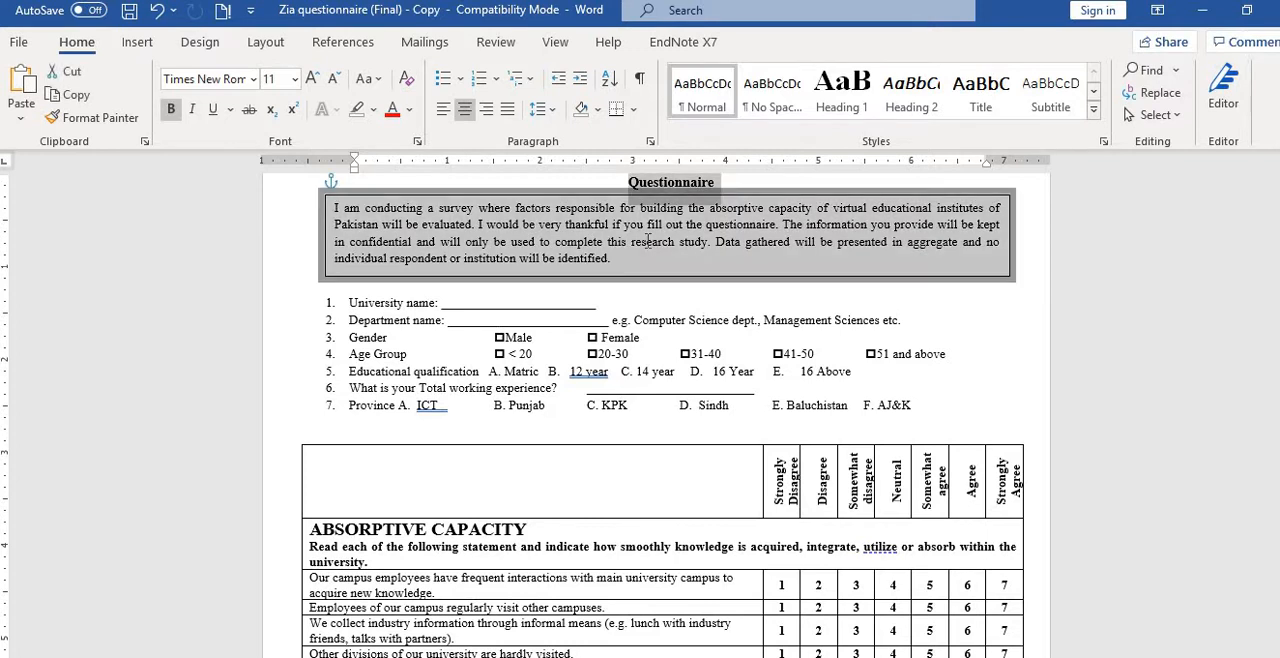
pyautogui.click(647, 243)
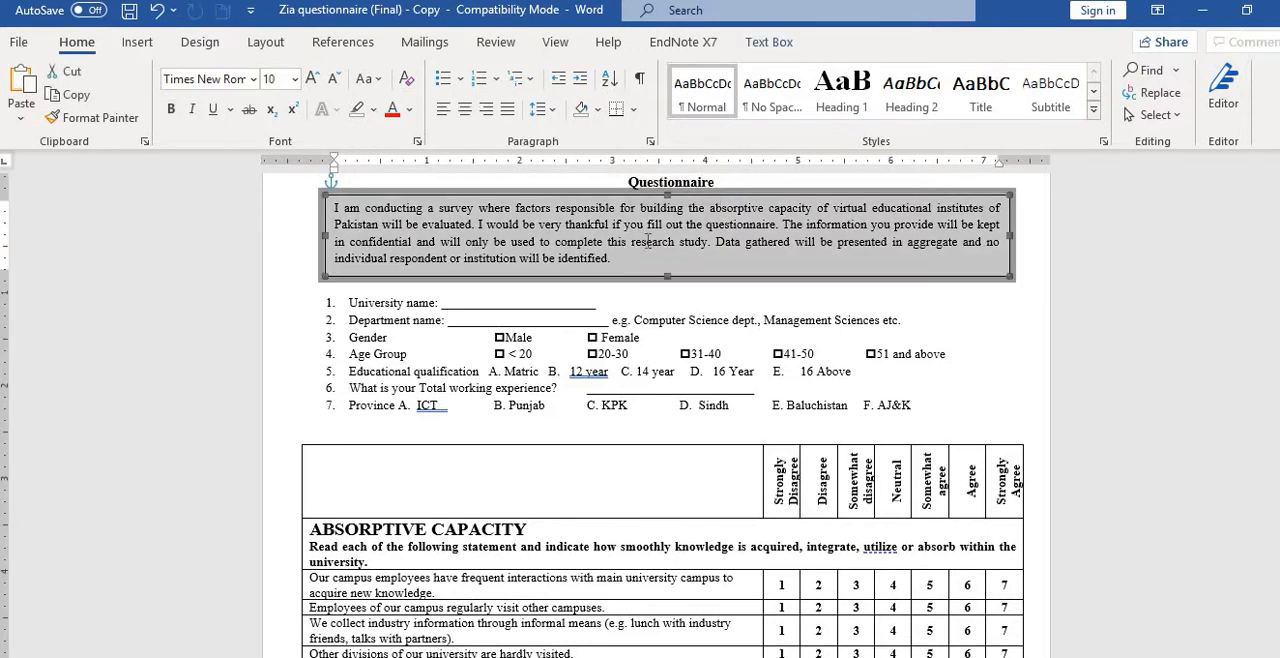
pyautogui.click(647, 242)
pyautogui.hotkey('ctrl', 'a')
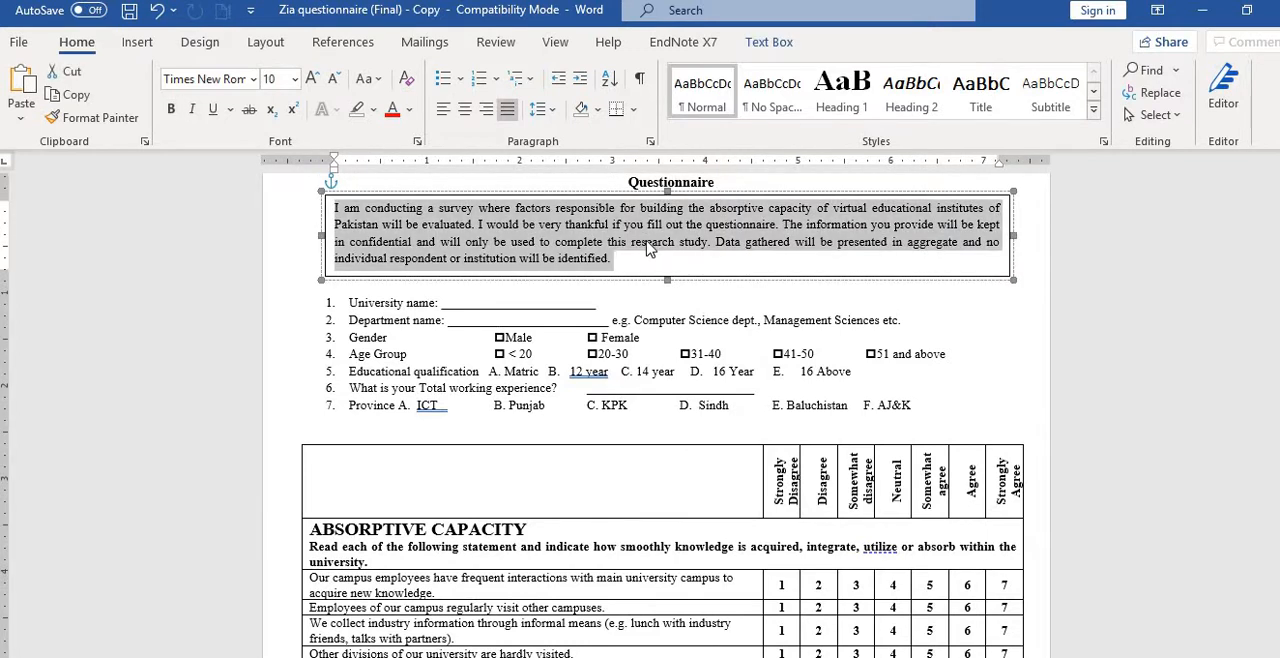
pyautogui.hotkey('ctrl', 'c')
# Return to the form in the browser and paste the copied introduction as the form description.
pyautogui.hotkey('alt', 'Tab')
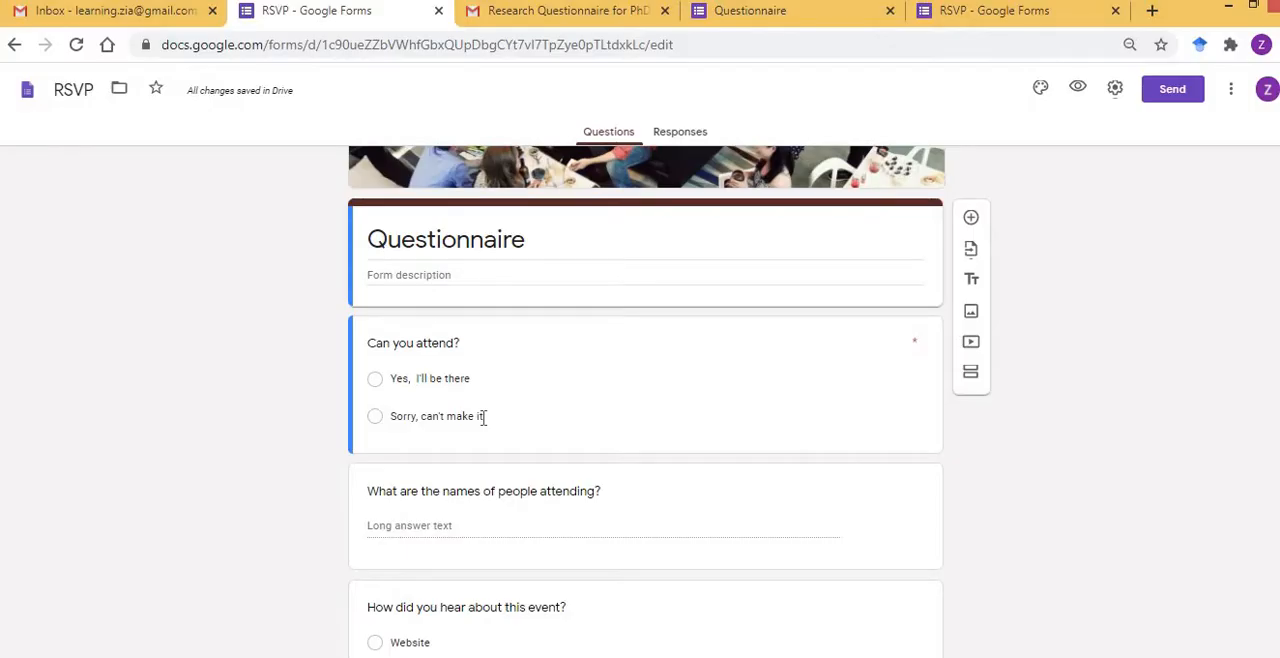
pyautogui.click(491, 272)
pyautogui.hotkey('ctrl', 'v')
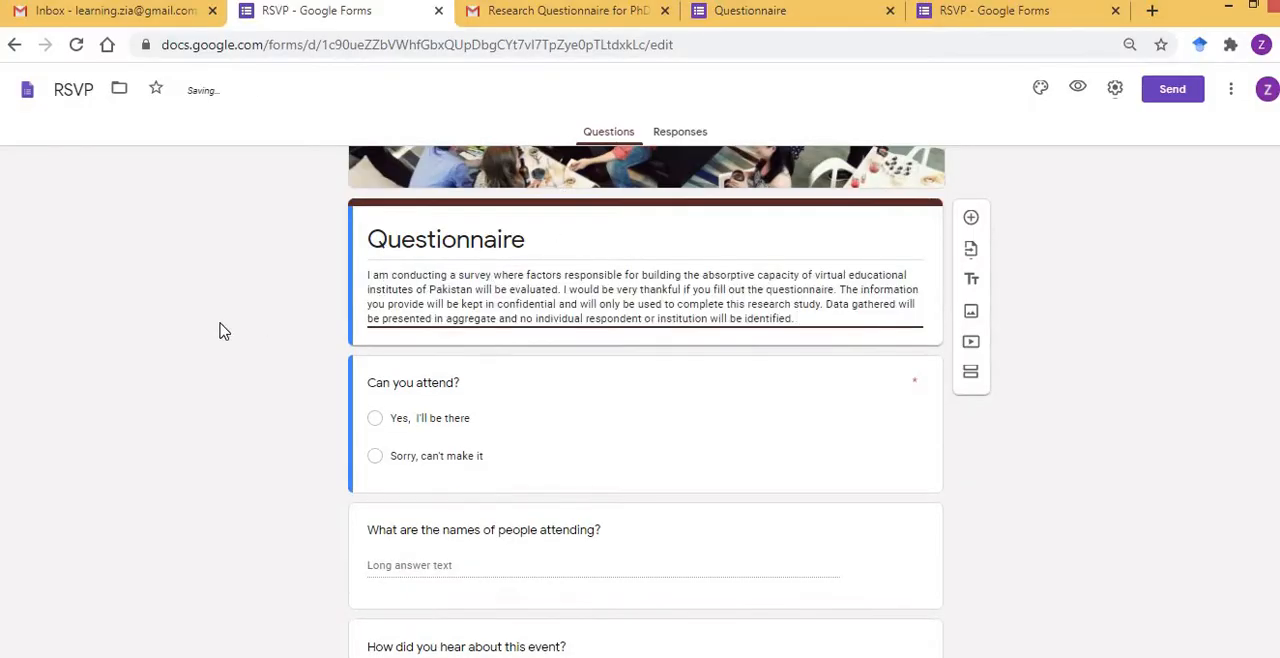
# Clear the "Can you attend?" question text and change its question type to Short answer.
pyautogui.scroll(-2, 222, 328)
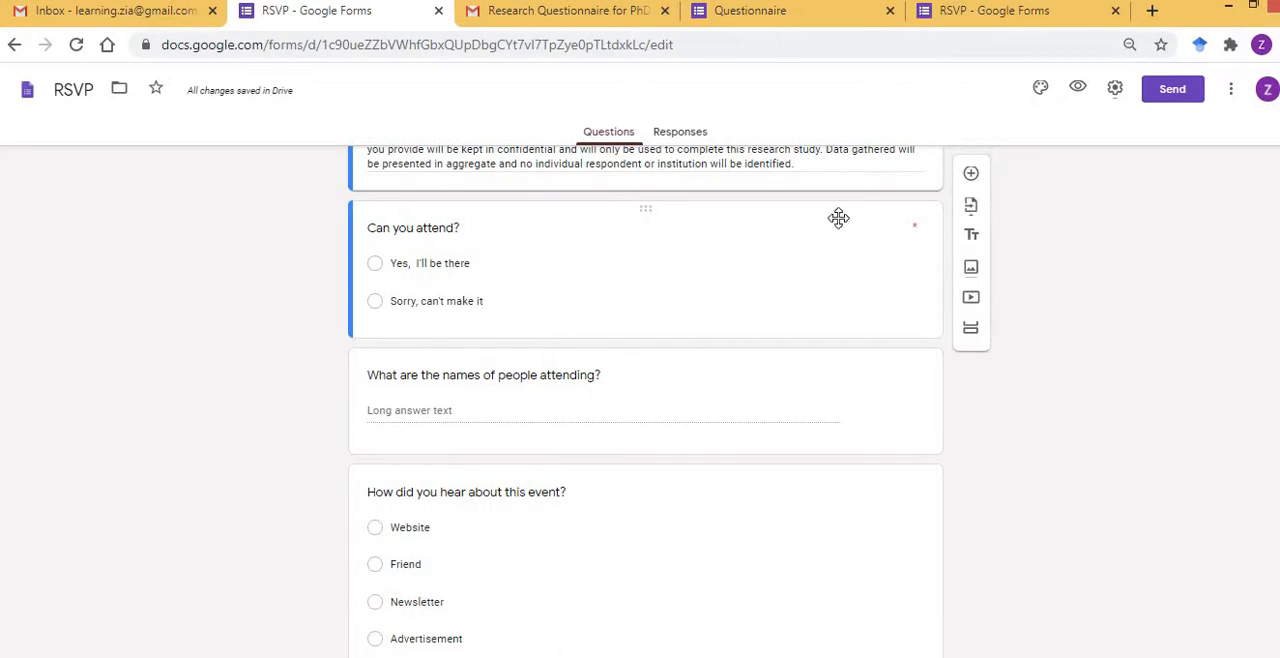
pyautogui.tripleClick(427, 231)
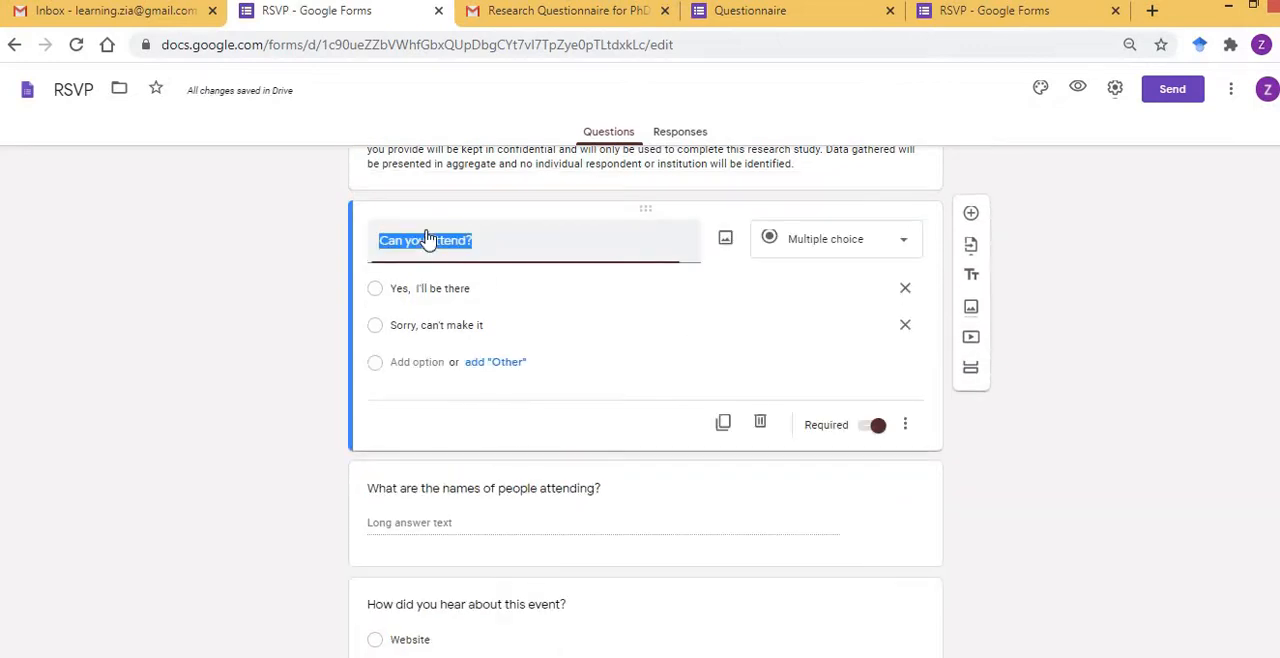
pyautogui.press('BackSpace')
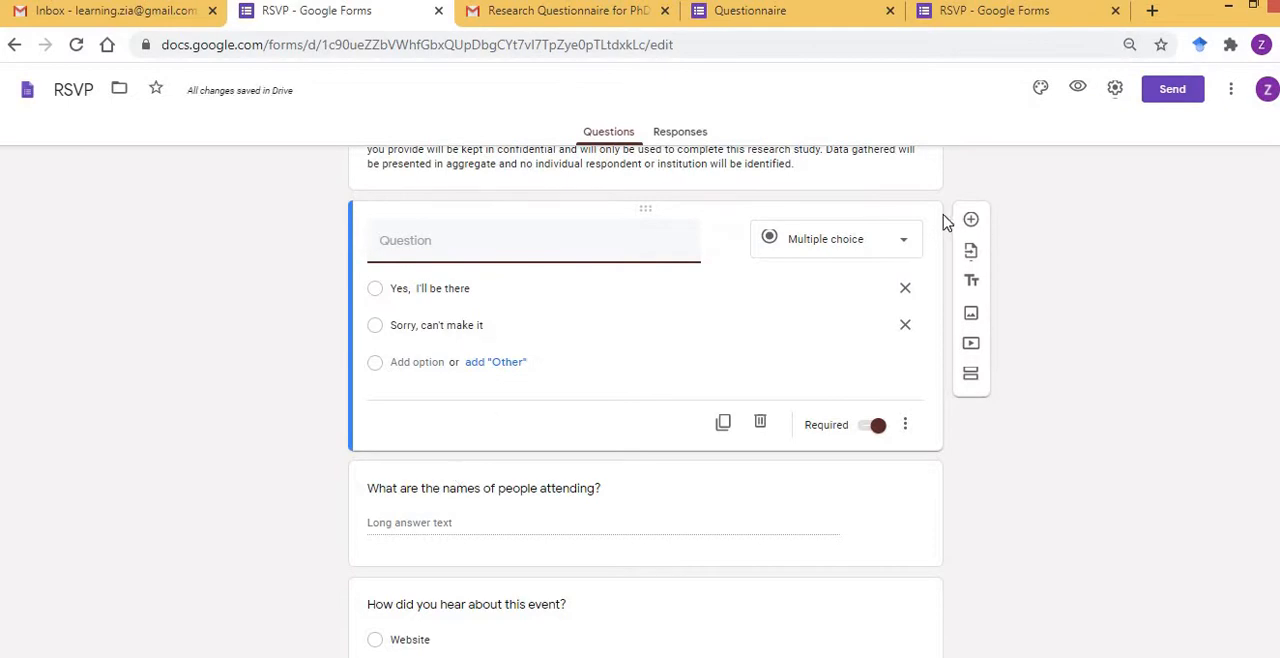
pyautogui.click(903, 247)
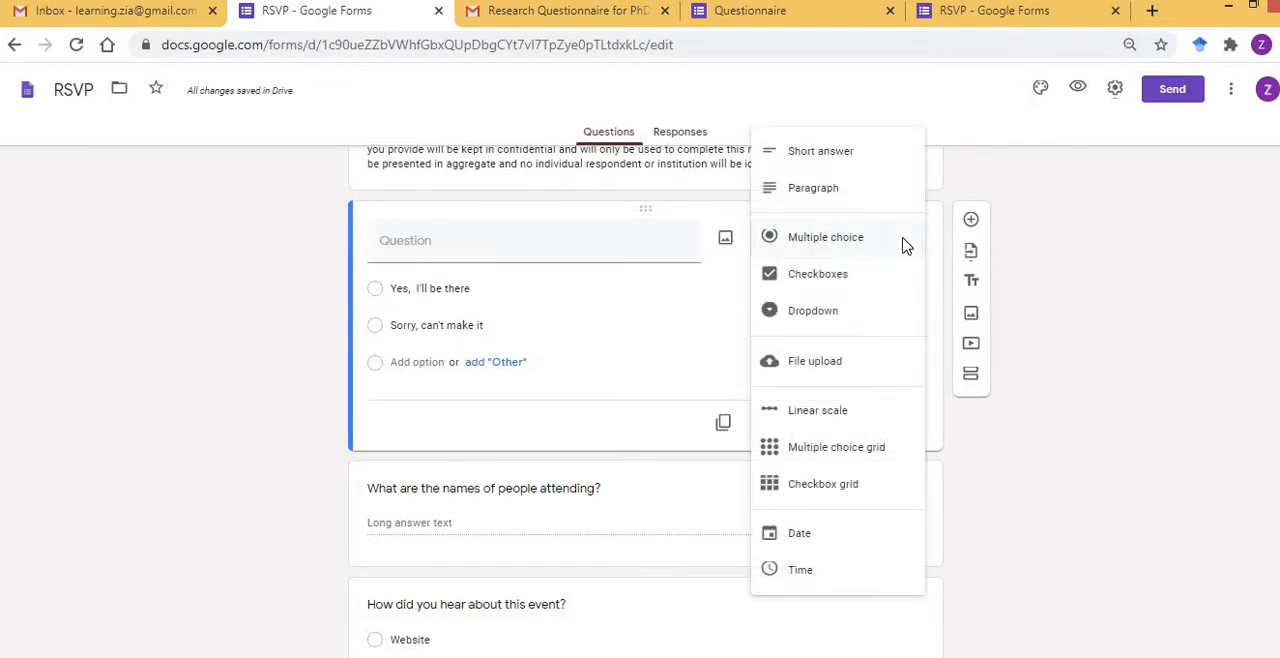
pyautogui.click(852, 154)
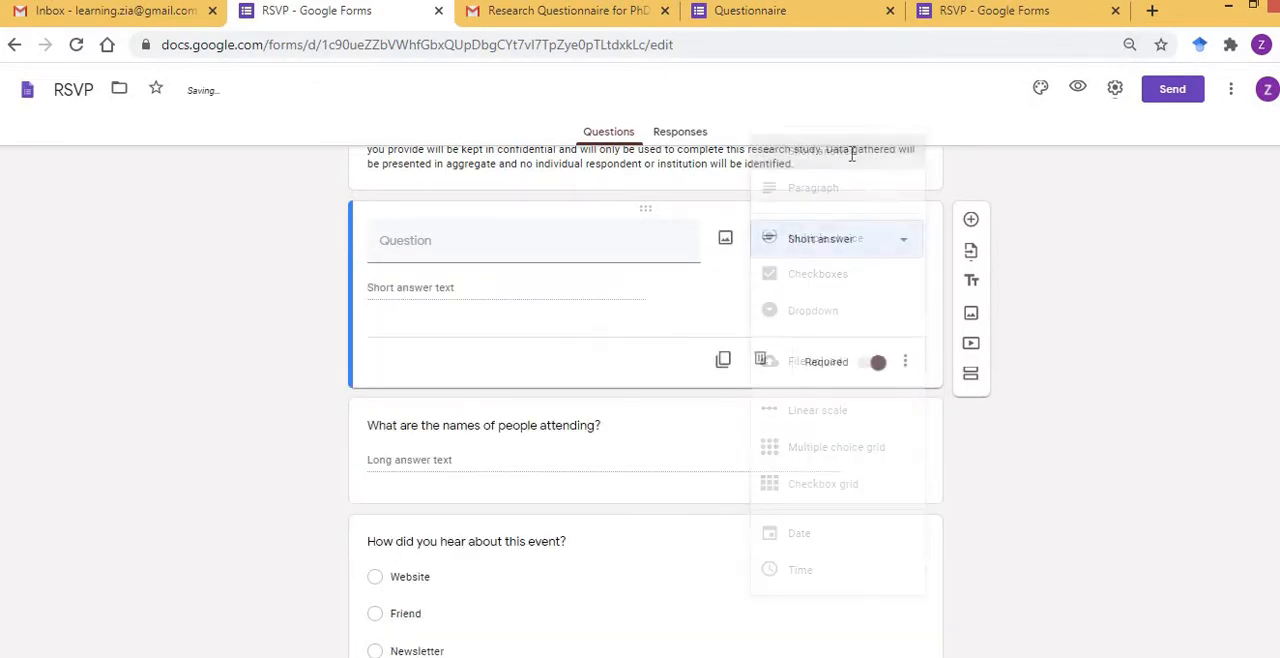
# Title the short-answer question "Organization Name" and make it required.
pyautogui.click(521, 248)
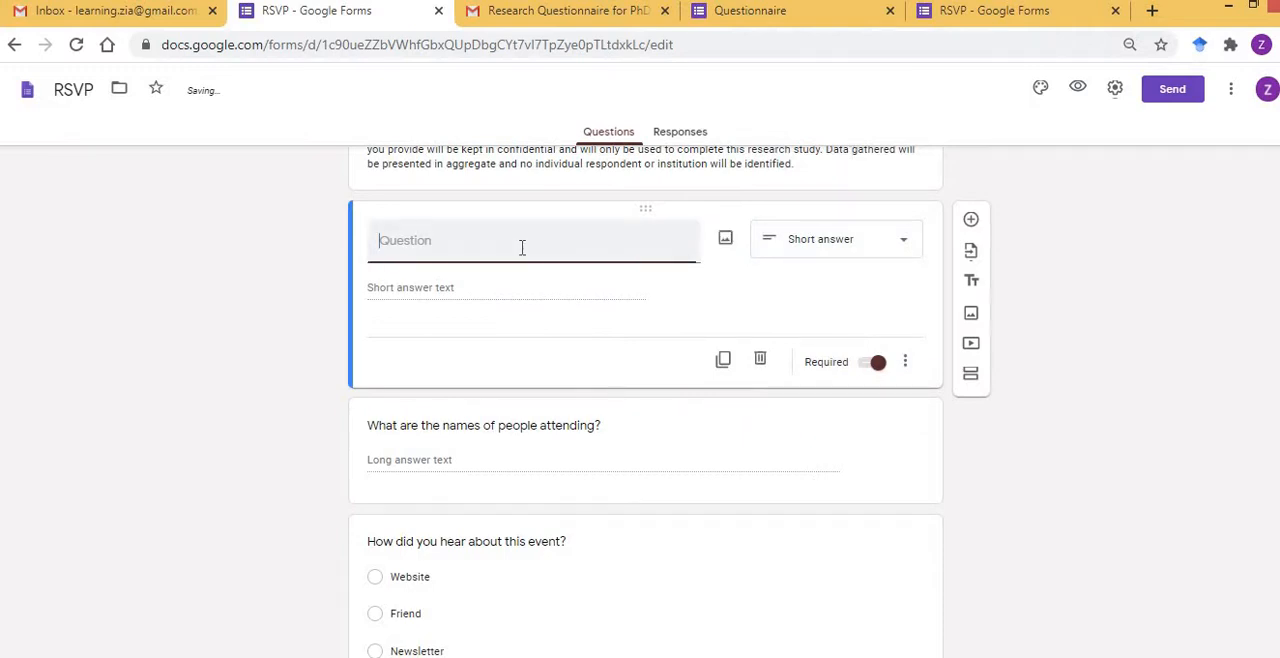
pyautogui.write('Or')
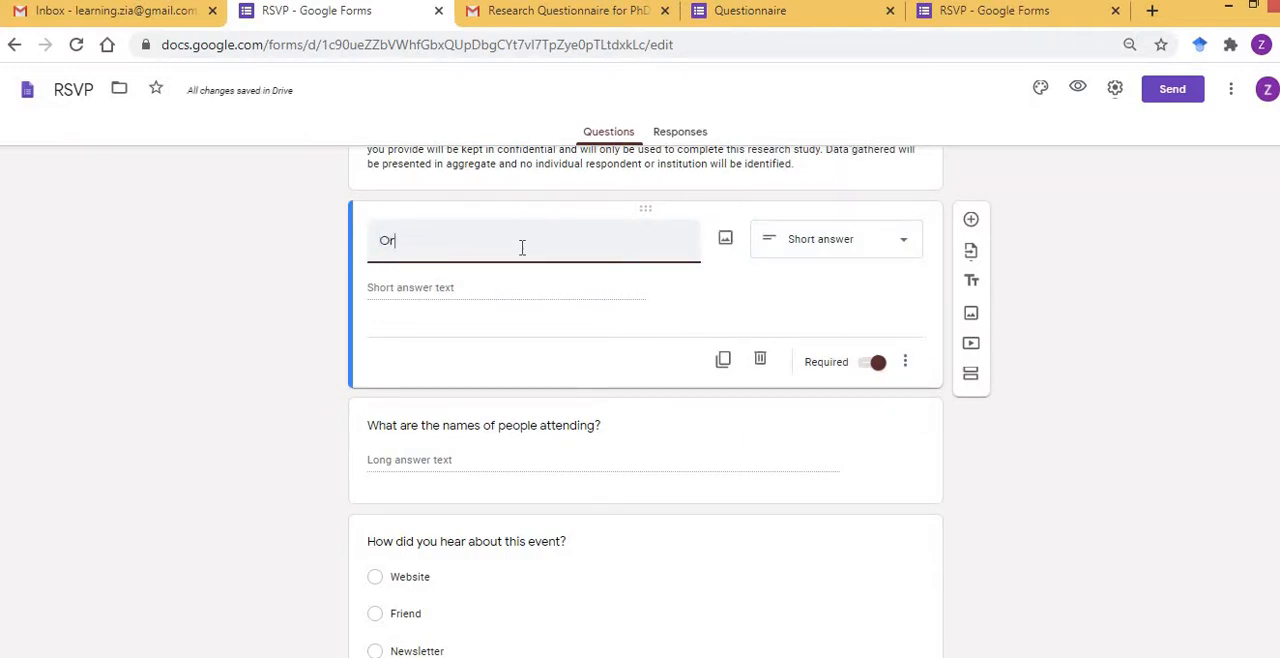
pyautogui.write('ganization name')
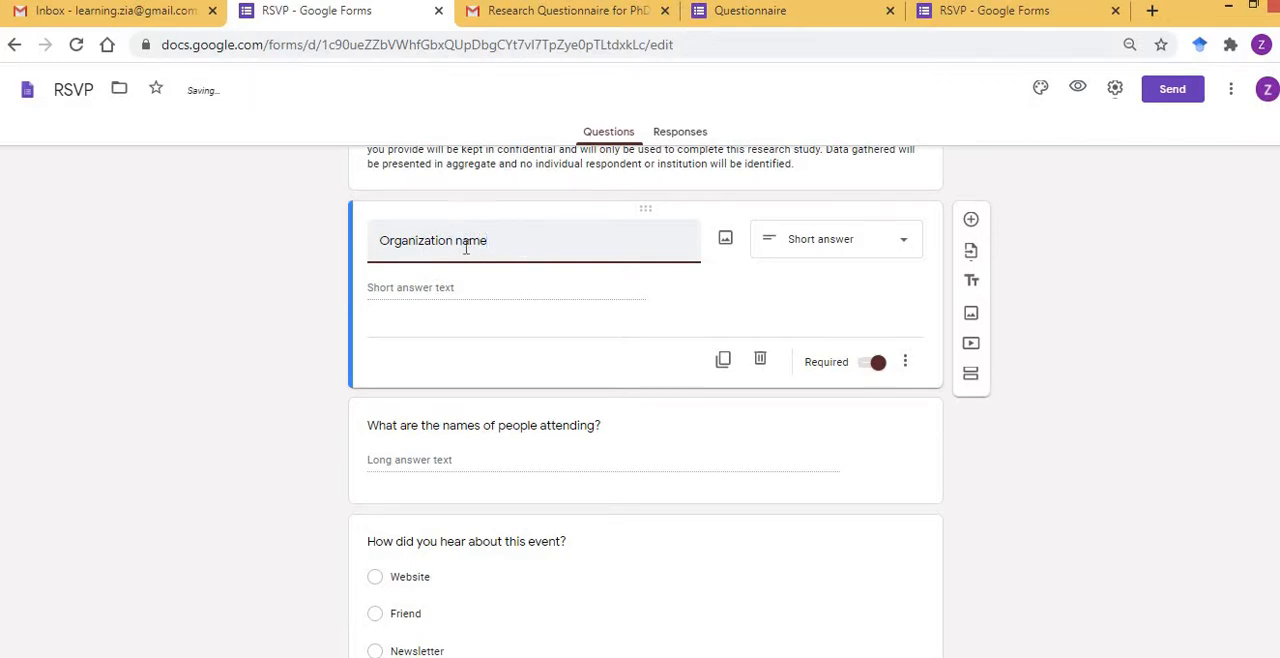
pyautogui.doubleClick(465, 247)
pyautogui.write('Name')
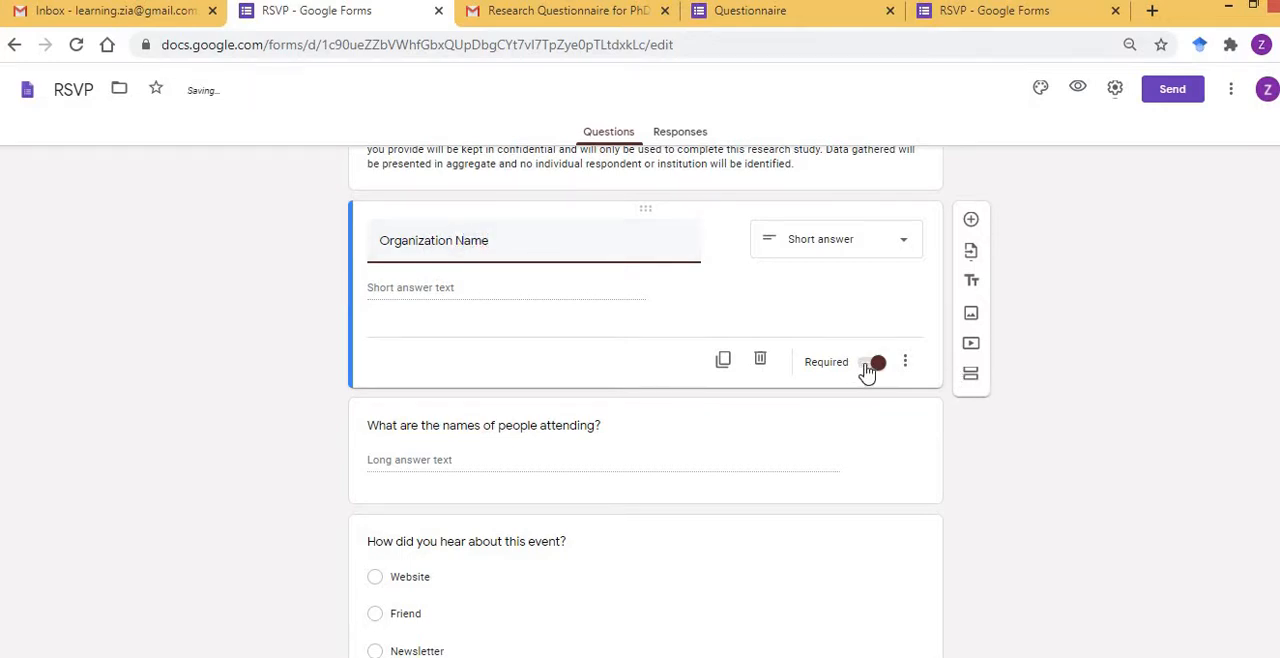
pyautogui.click(867, 370)
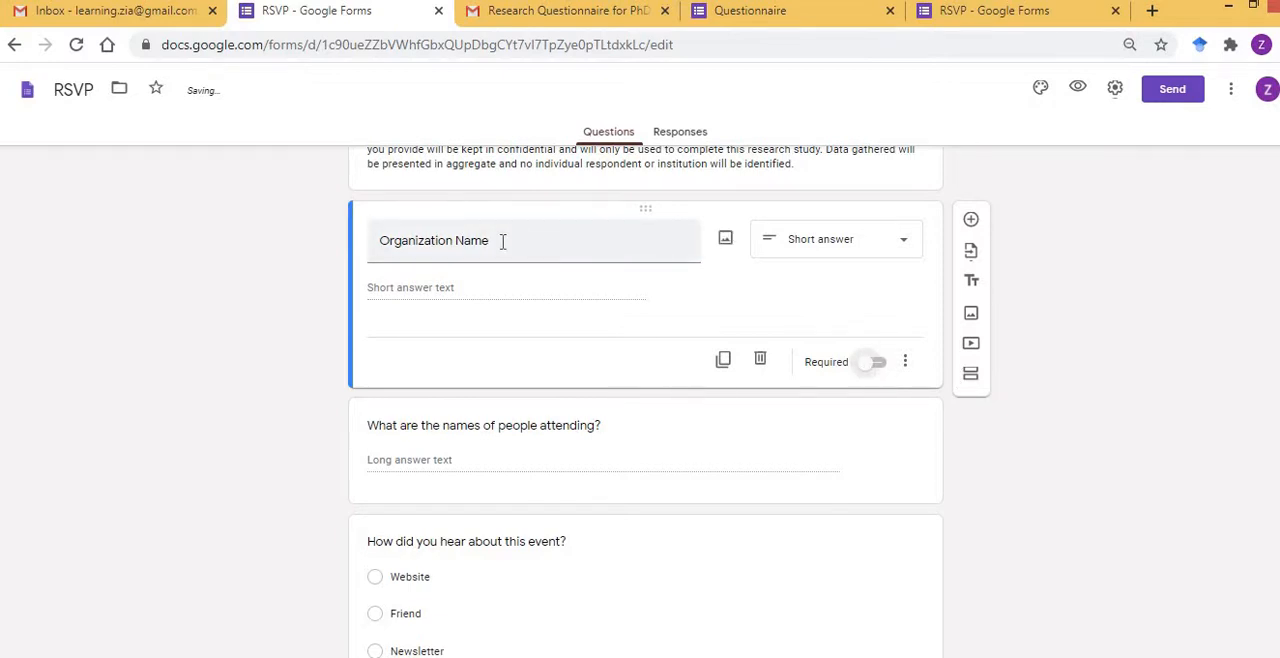
pyautogui.click(878, 368)
# Check which demographic questions are marked as required in the example Questionnaire's respondent view, and return to the new form's questions.
pyautogui.click(980, 17)
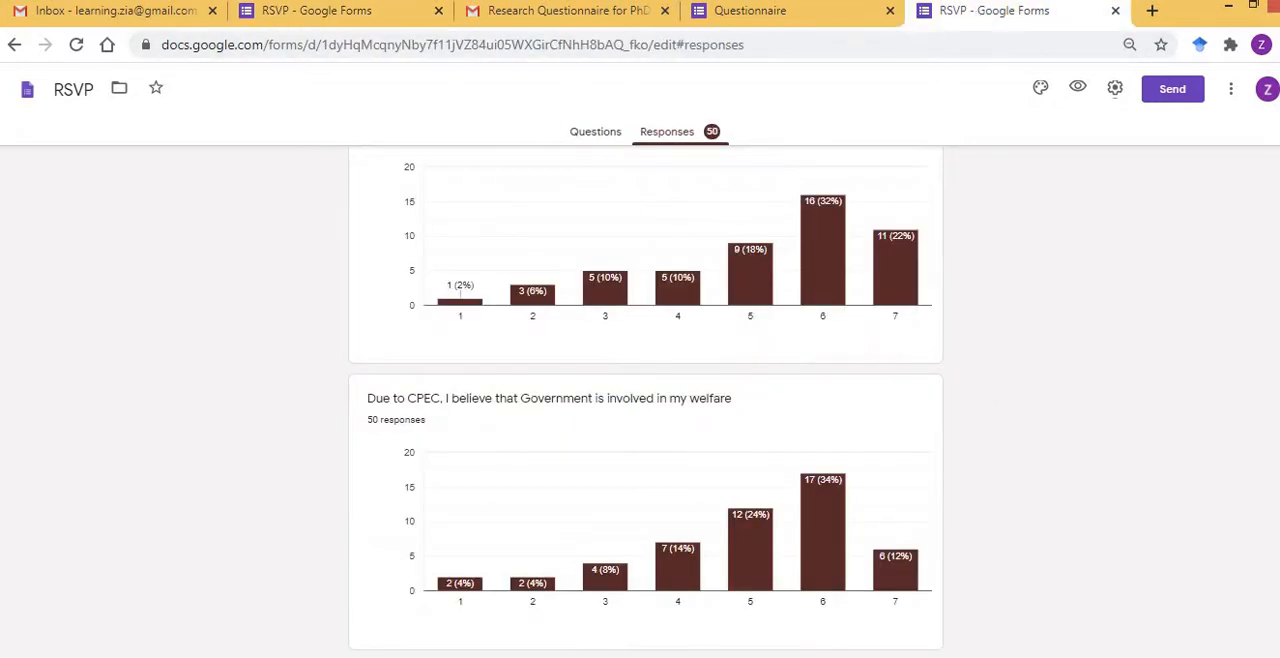
pyautogui.click(826, 20)
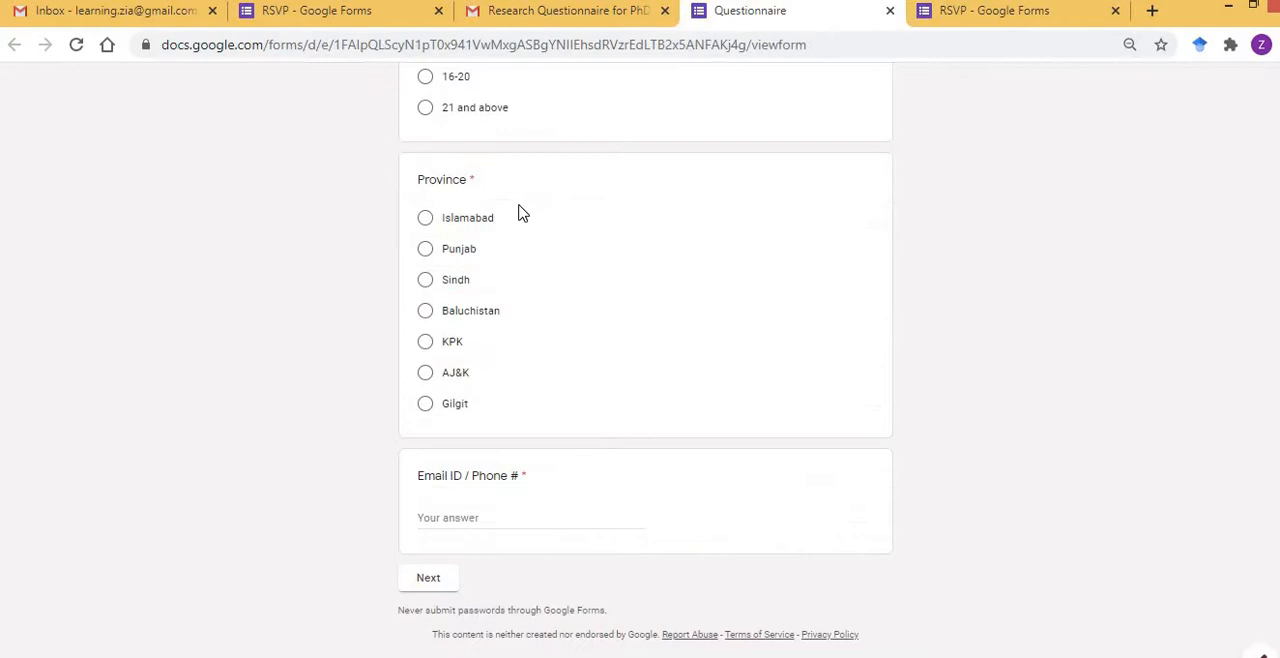
pyautogui.doubleClick(476, 179)
pyautogui.scroll(10, 348, 202)
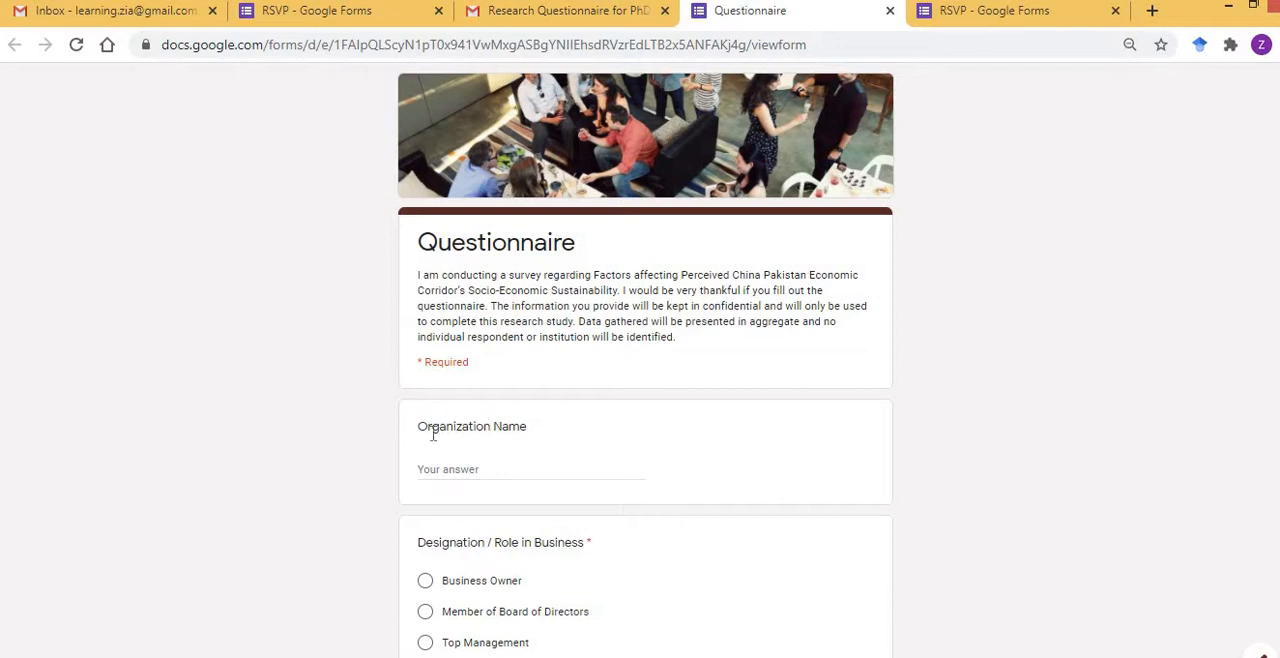
pyautogui.doubleClick(400, 438)
pyautogui.scroll(-2, 397, 438)
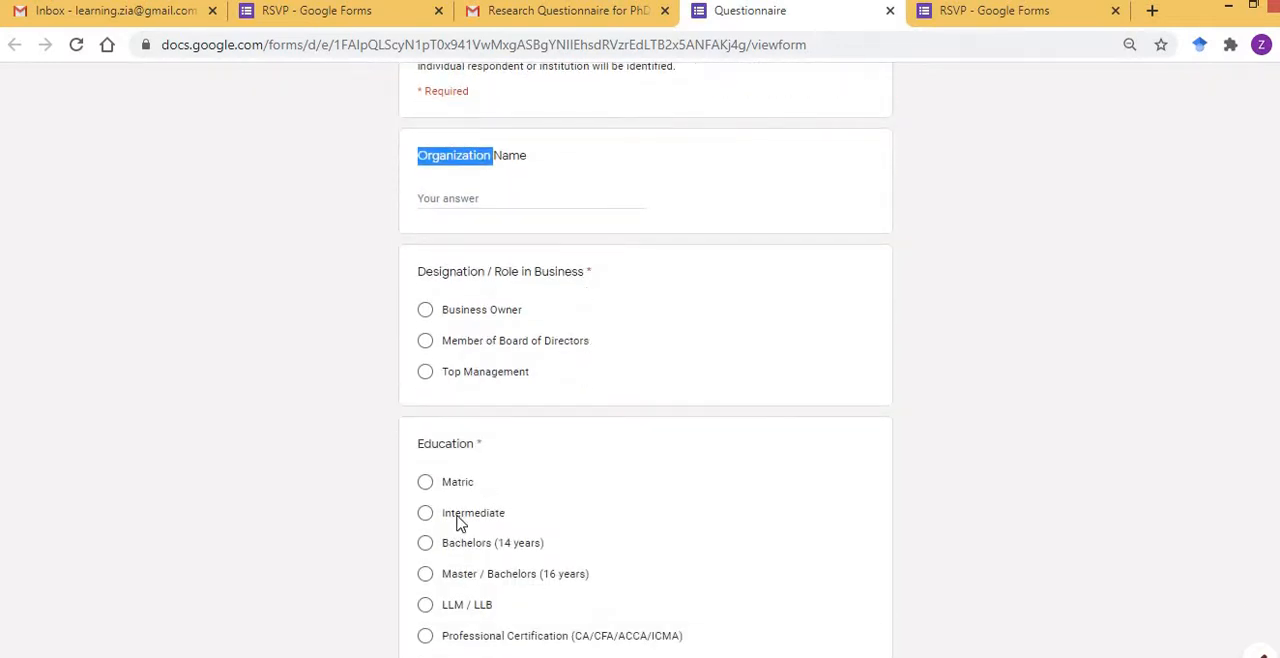
pyautogui.doubleClick(477, 443)
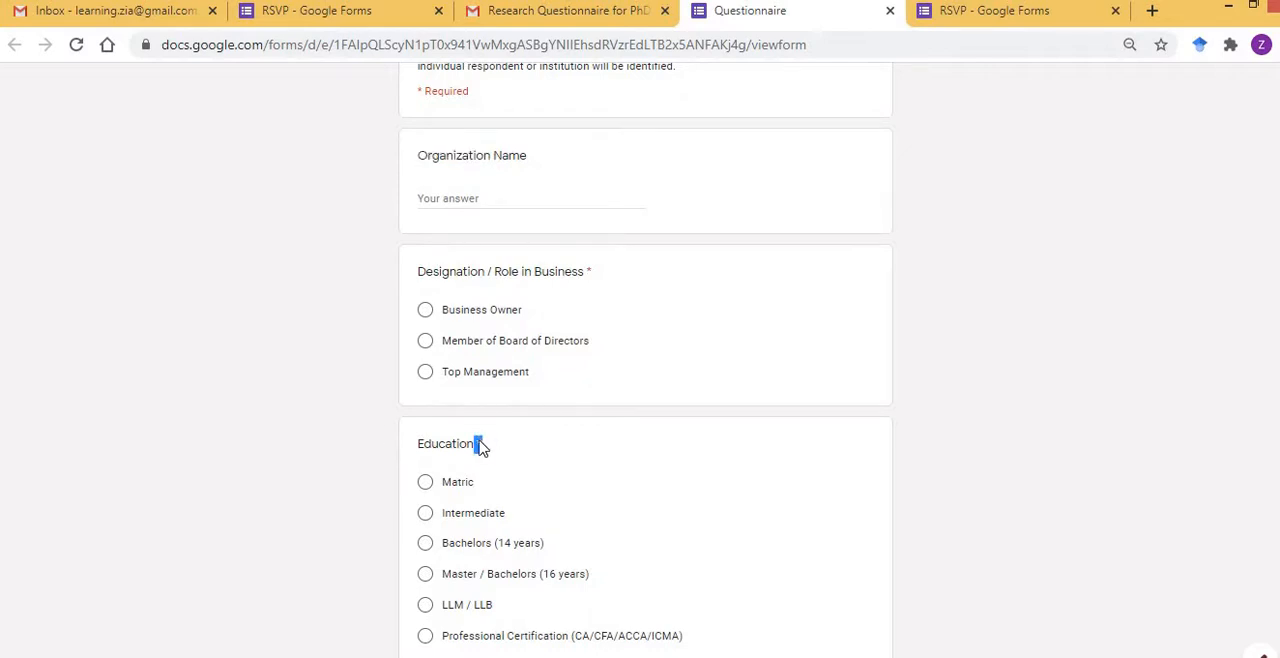
pyautogui.click(334, 425)
pyautogui.scroll(-8, 334, 432)
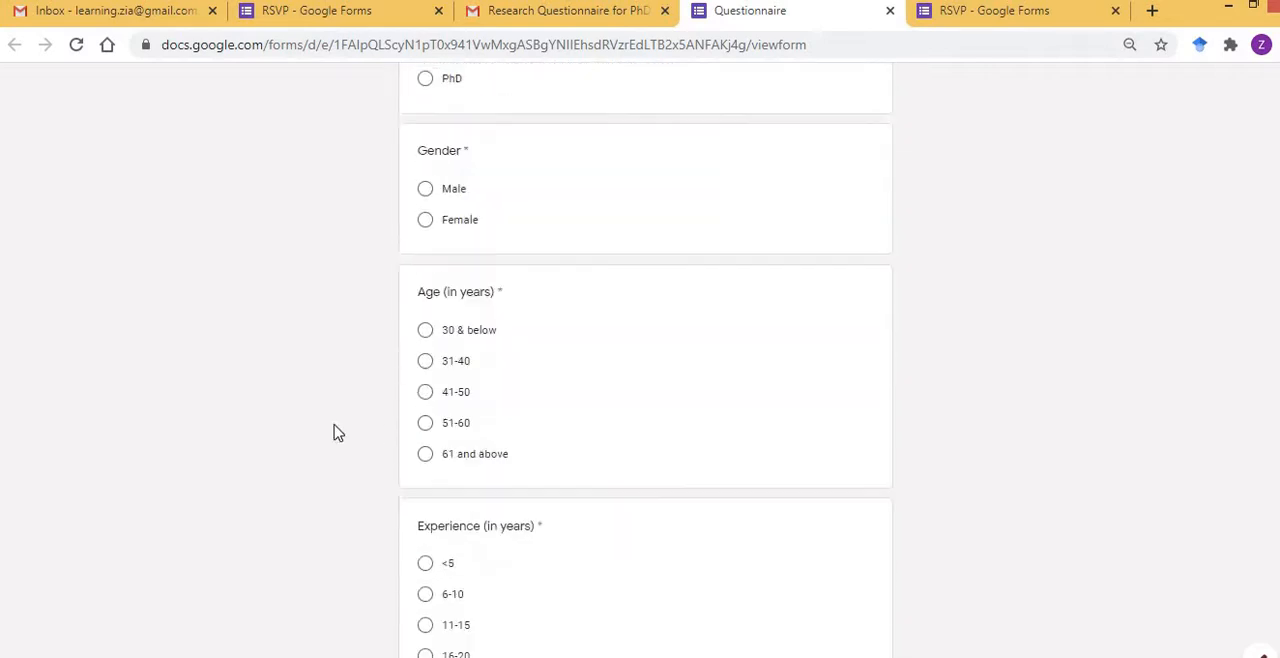
pyautogui.scroll(-4, 336, 432)
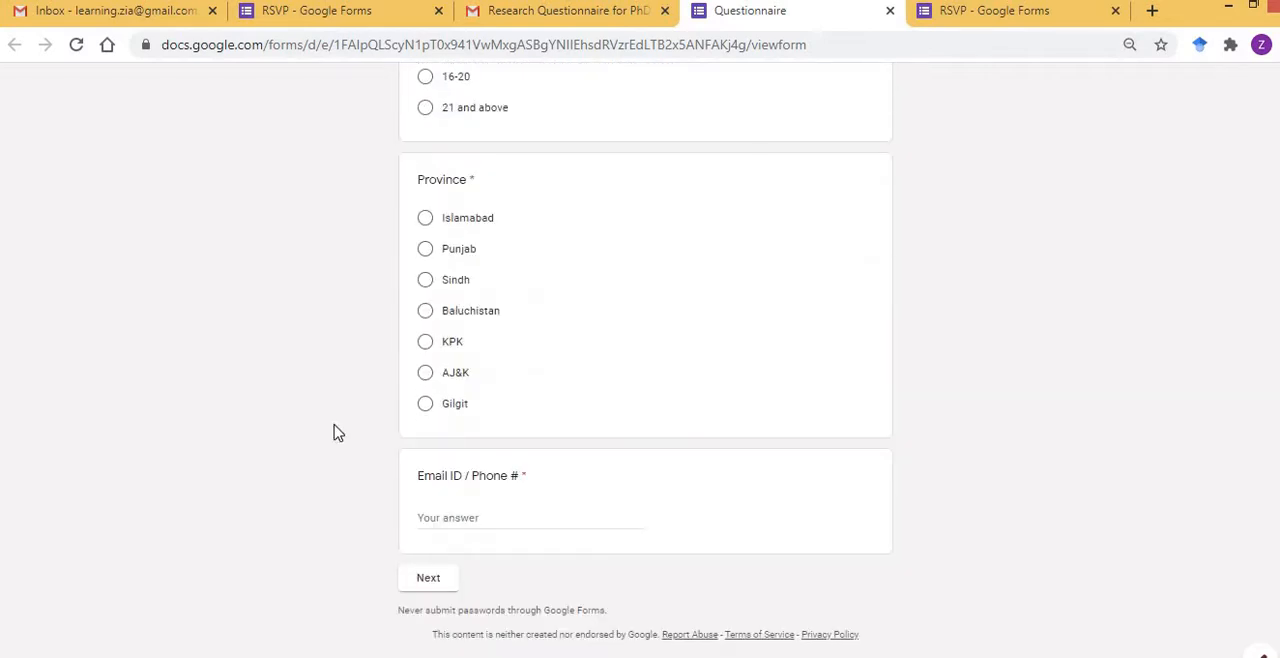
pyautogui.click(338, 8)
pyautogui.scroll(1, 262, 279)
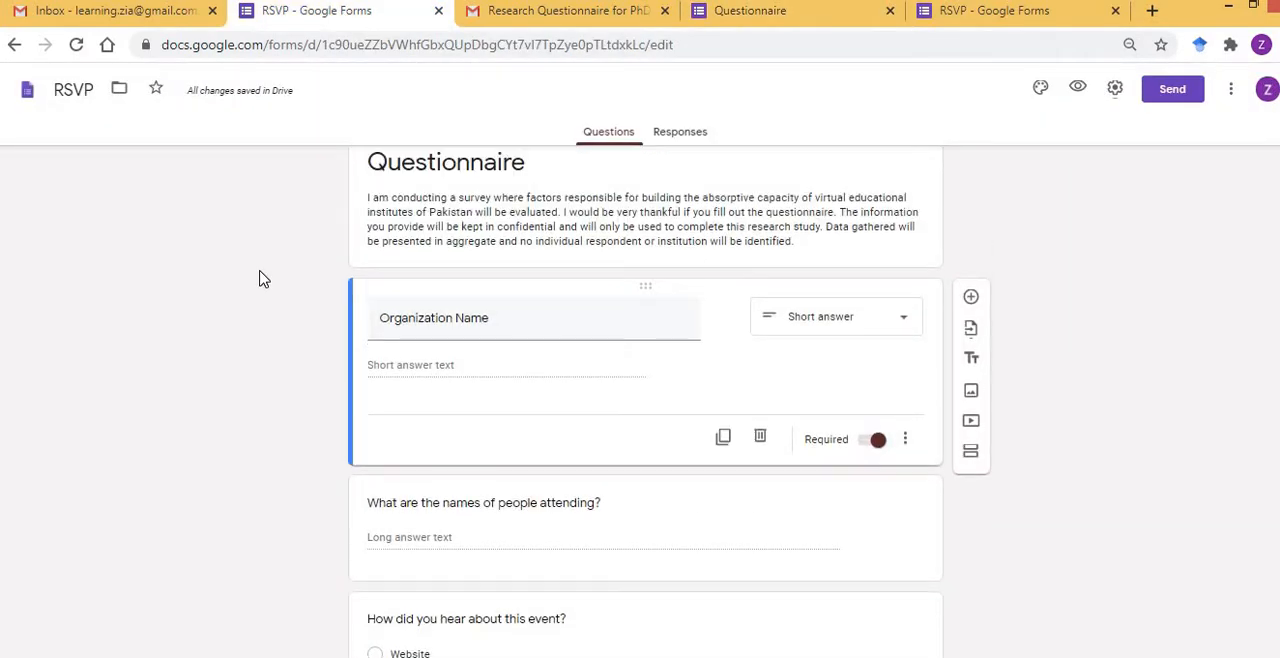
# Make the "Organization Name" question optional.
pyautogui.click(875, 440)
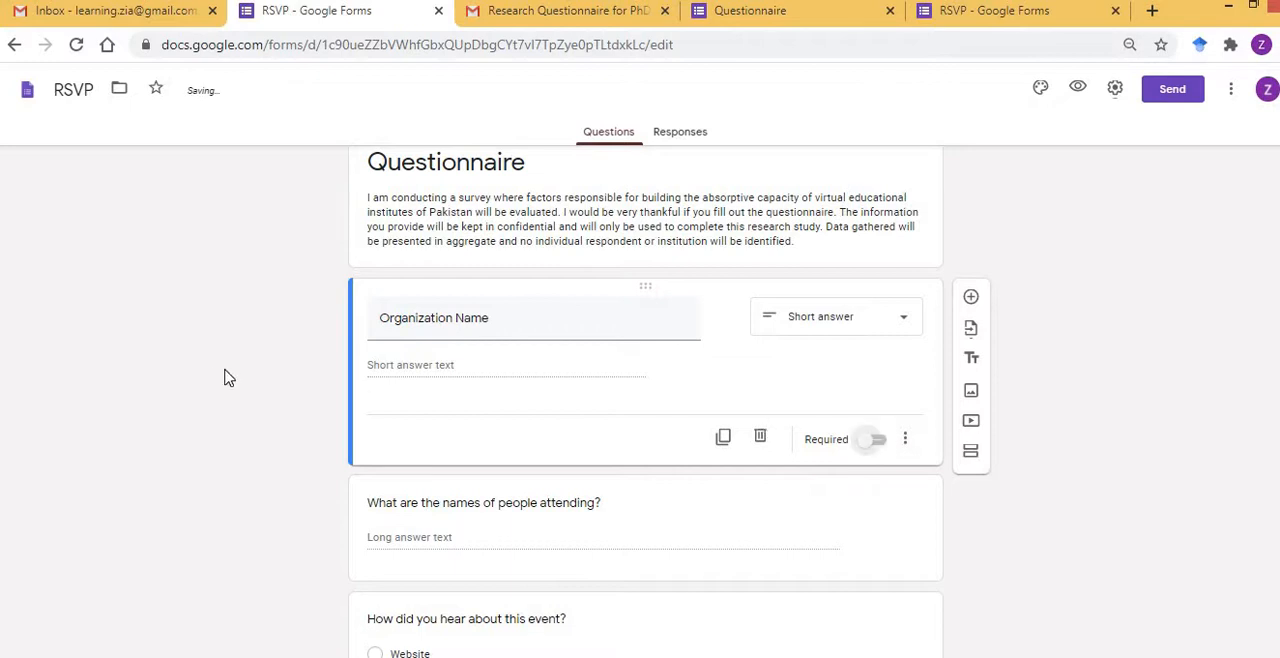
# Retitle the question about the names of people attending as "Gender" and change its type to Multiple choice.
pyautogui.scroll(-2, 214, 375)
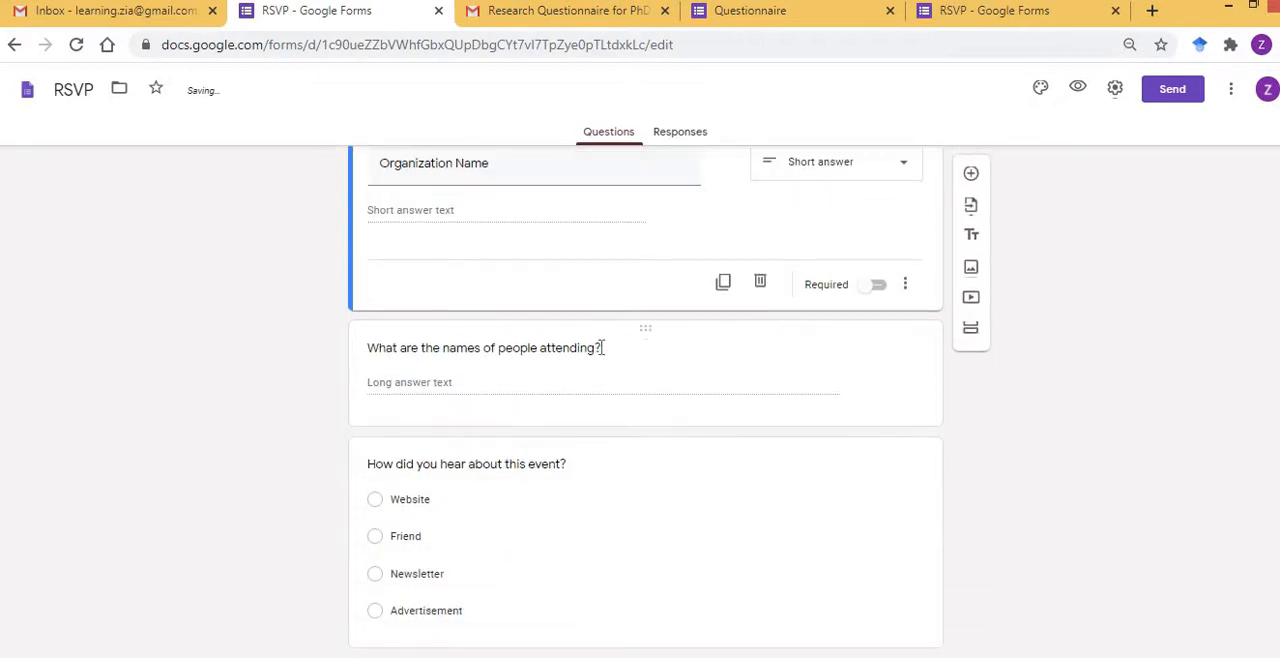
pyautogui.click(603, 347)
pyautogui.press('BackSpace')
pyautogui.write('Gender')
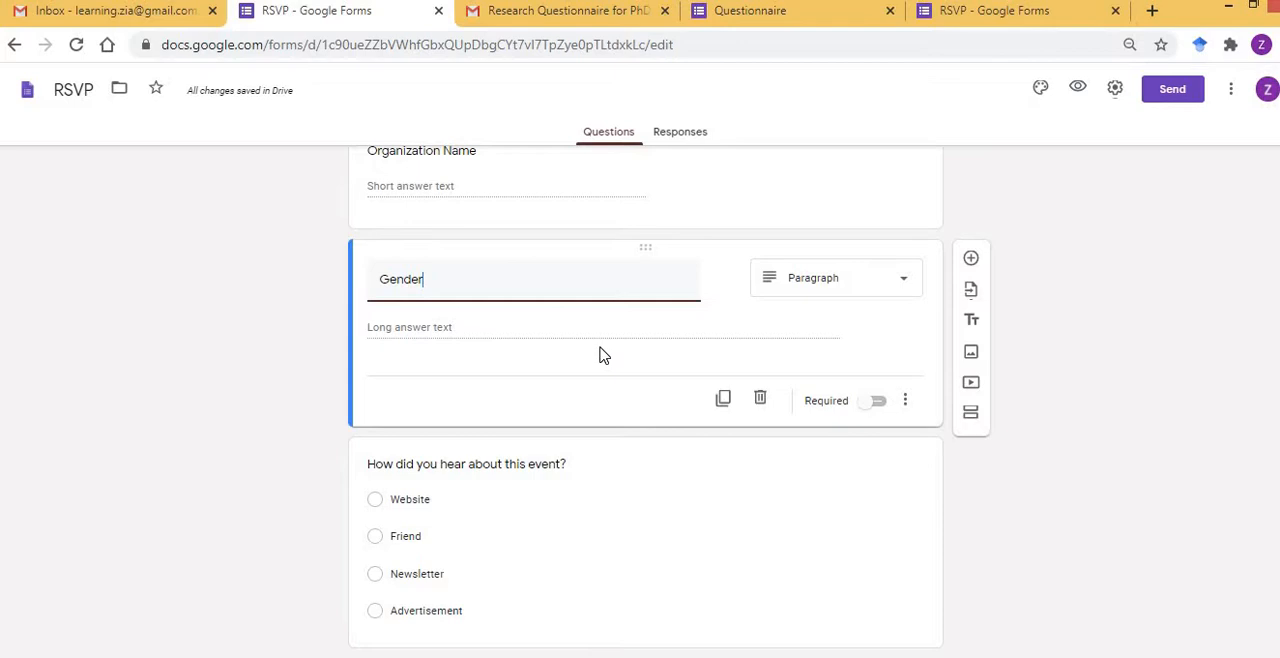
pyautogui.click(903, 286)
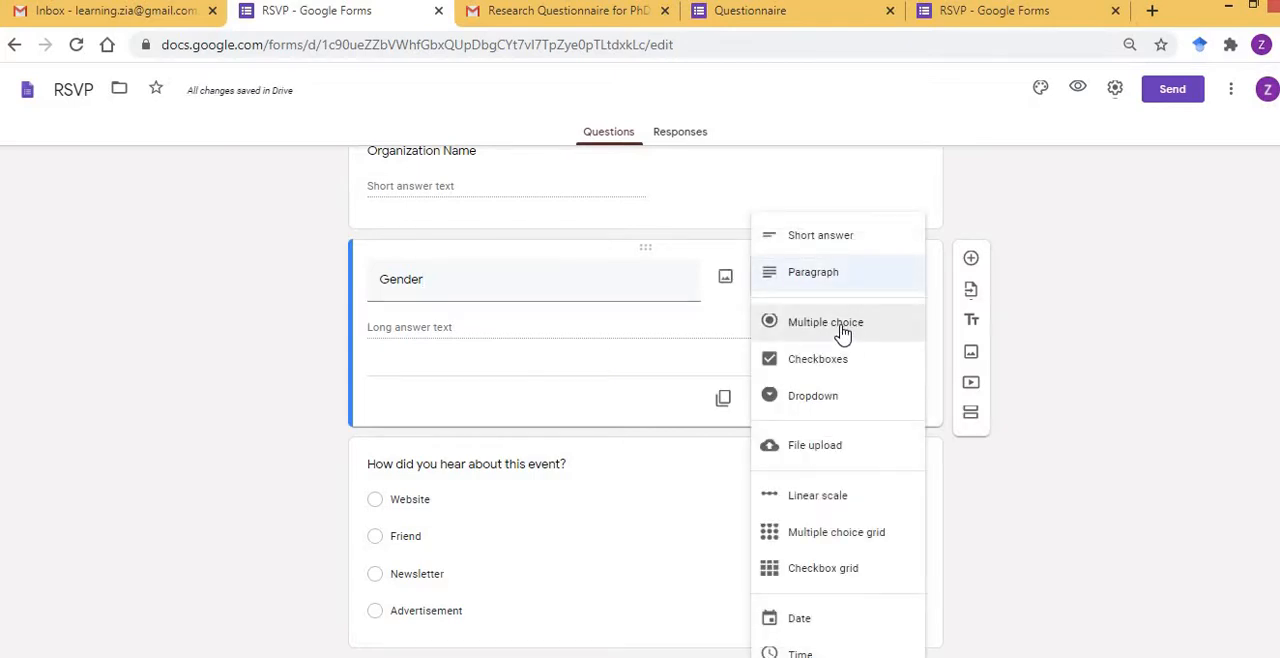
pyautogui.click(840, 332)
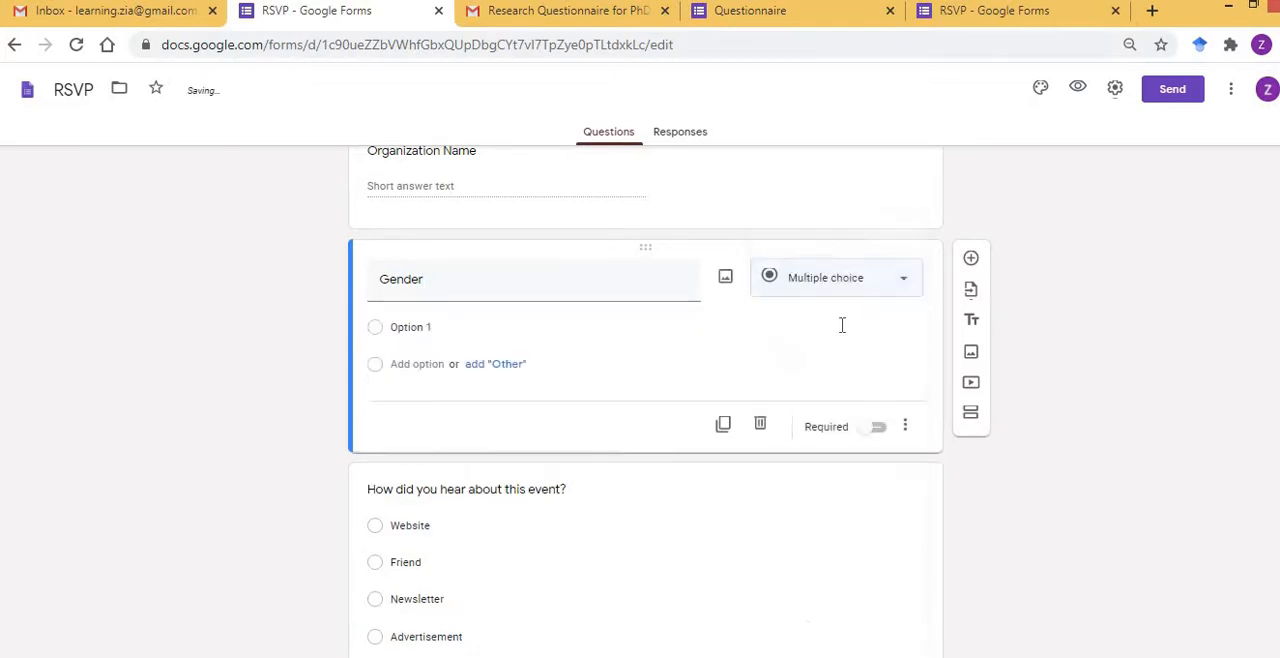
# Give the Gender question the options "Male" and "Female" and make it required.
pyautogui.click(439, 329)
pyautogui.write('Male')
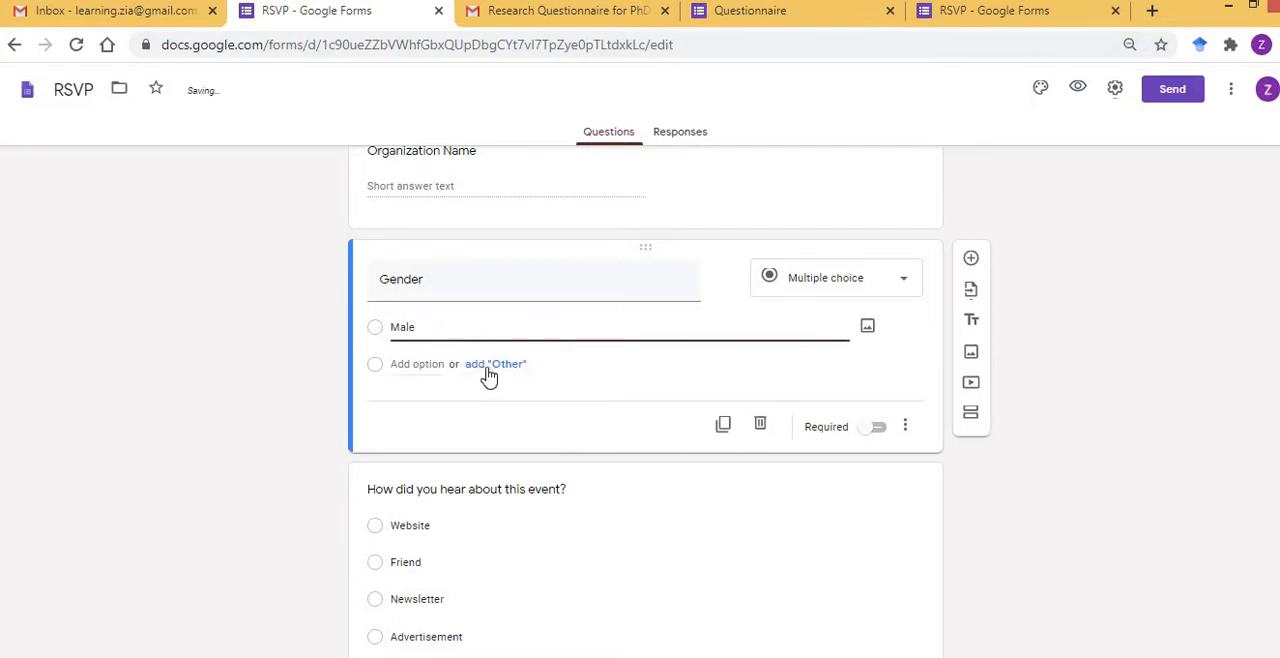
pyautogui.click(429, 365)
pyautogui.write('M')
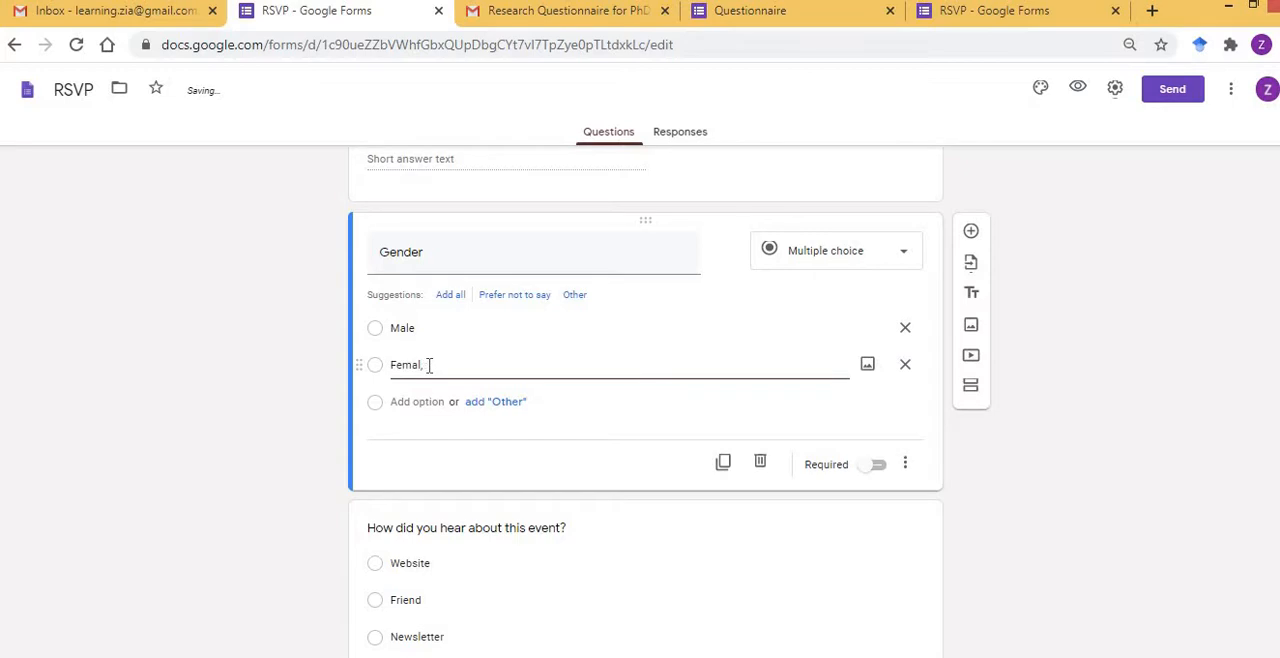
pyautogui.click(327, 367)
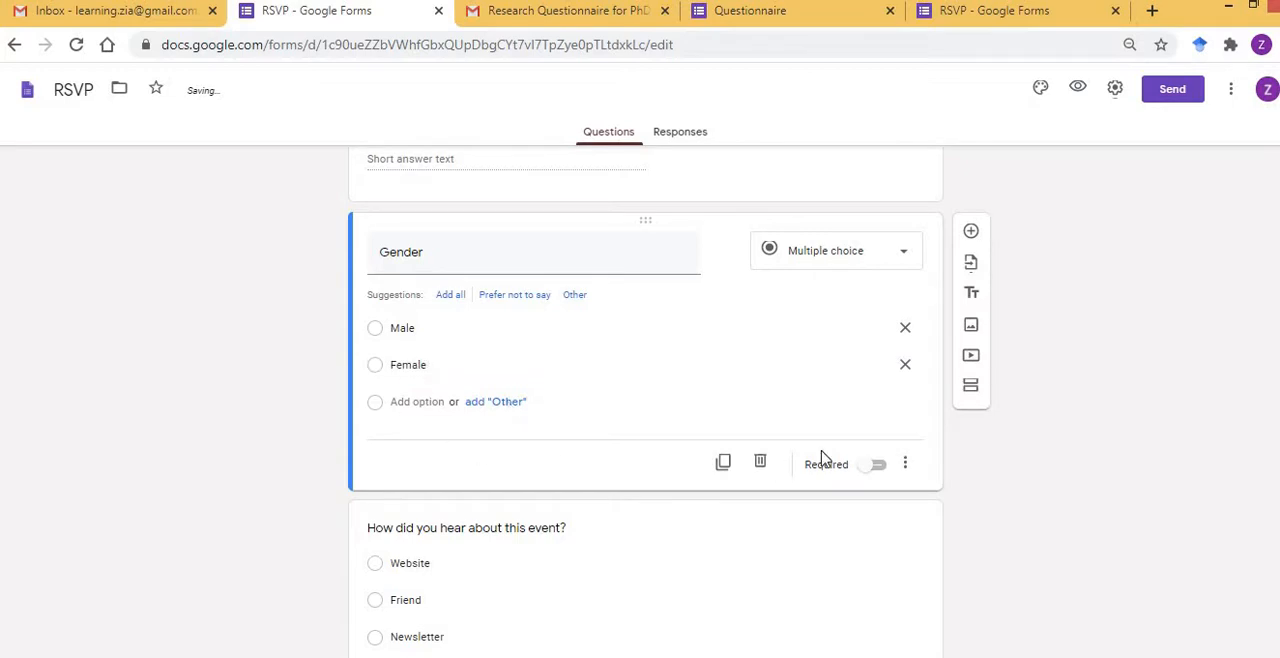
pyautogui.click(878, 466)
# Retitle the "How did you hear about this event?" question as "Experience", keep it as Multiple choice, and make it required.
pyautogui.scroll(-2, 220, 375)
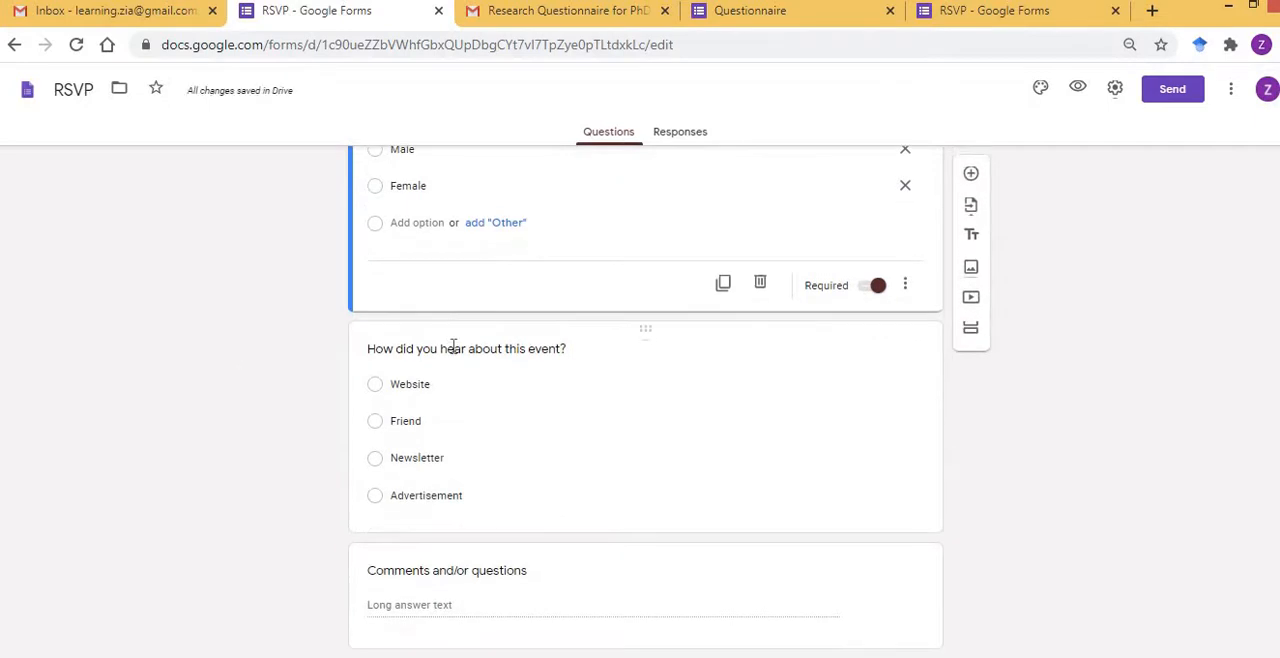
pyautogui.click(453, 346)
pyautogui.write('Expe')
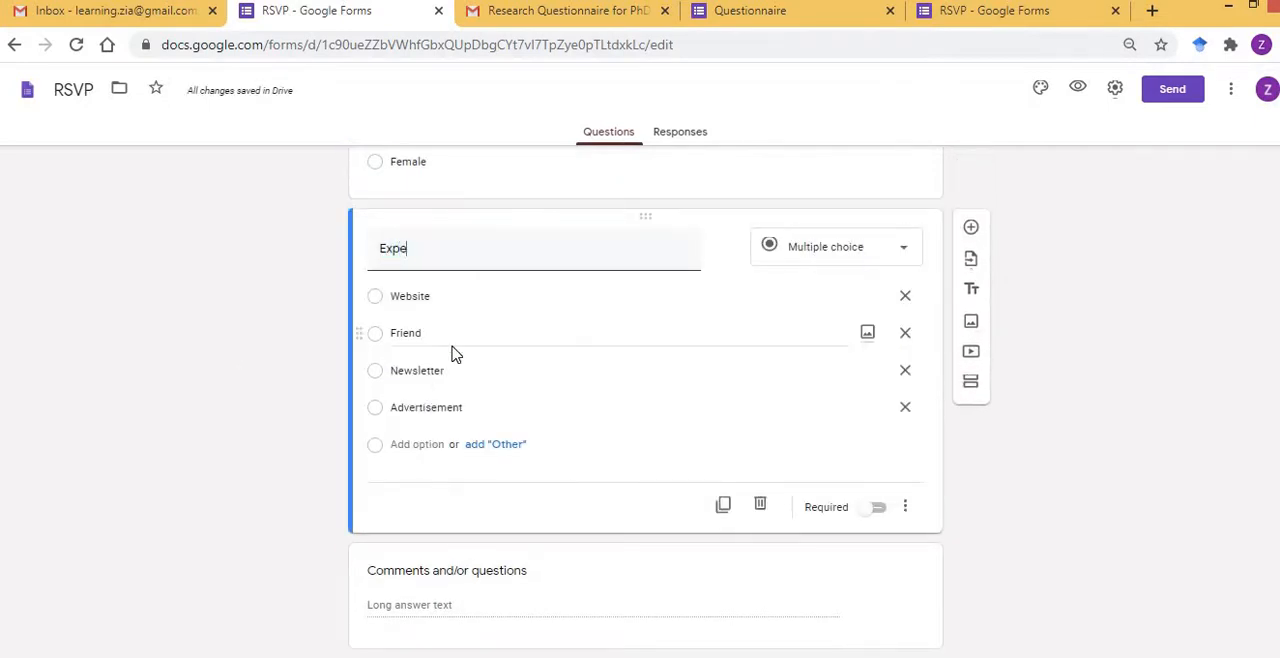
pyautogui.write('rience')
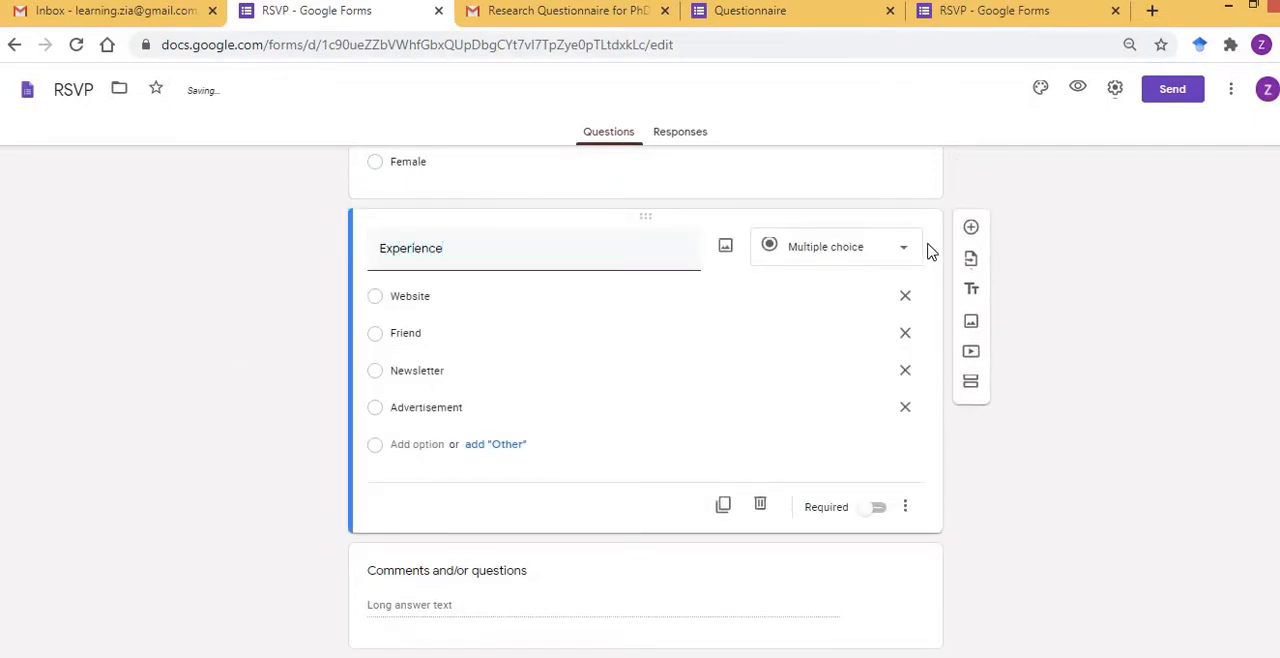
pyautogui.click(903, 256)
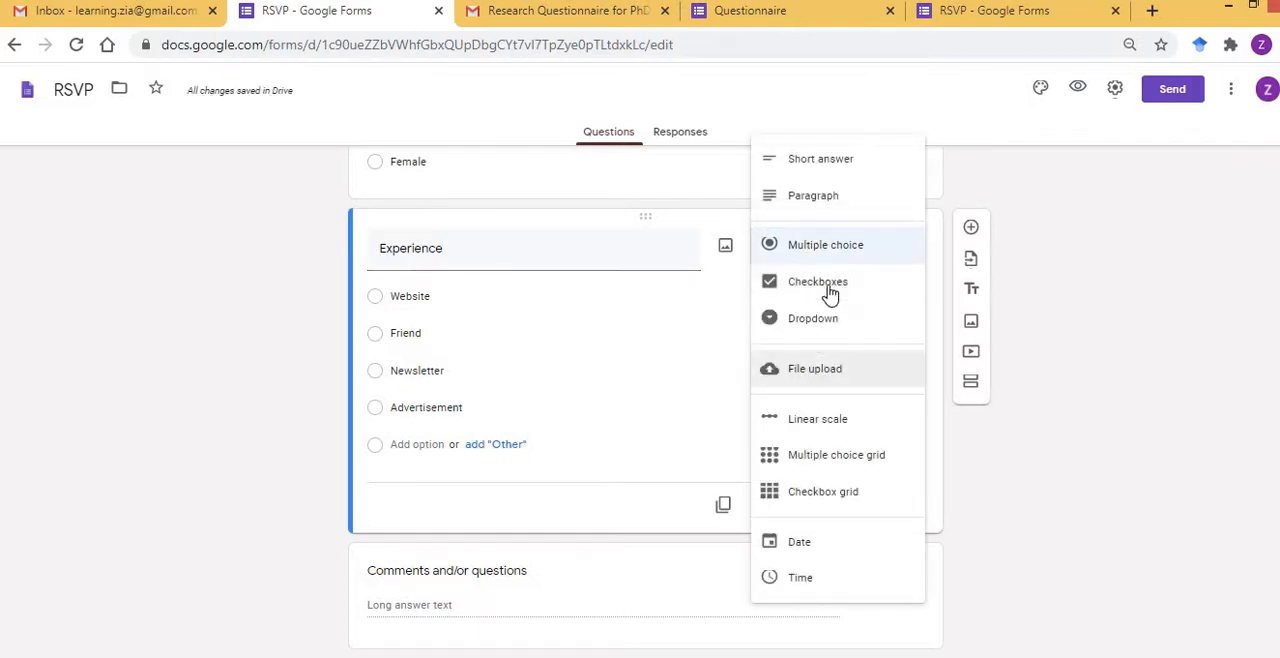
pyautogui.click(829, 255)
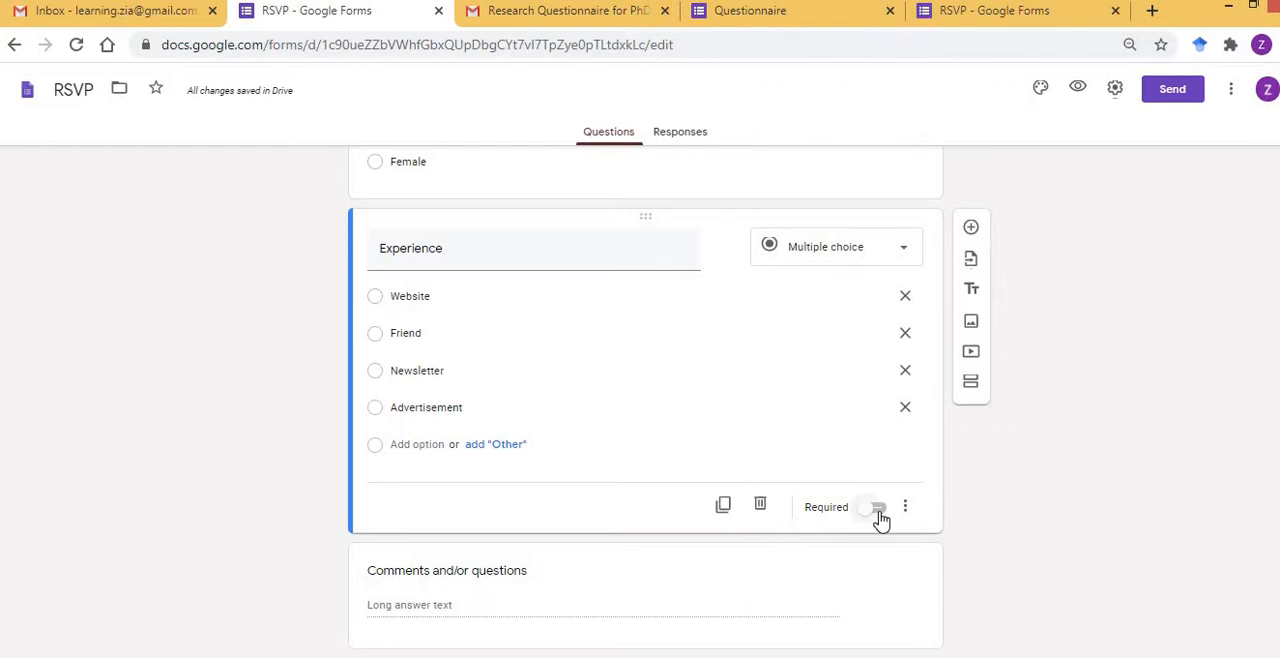
pyautogui.click(878, 510)
# Replace the first three Experience options with "5 years & Below", "6 - 10" and "11-15".
pyautogui.click(414, 296)
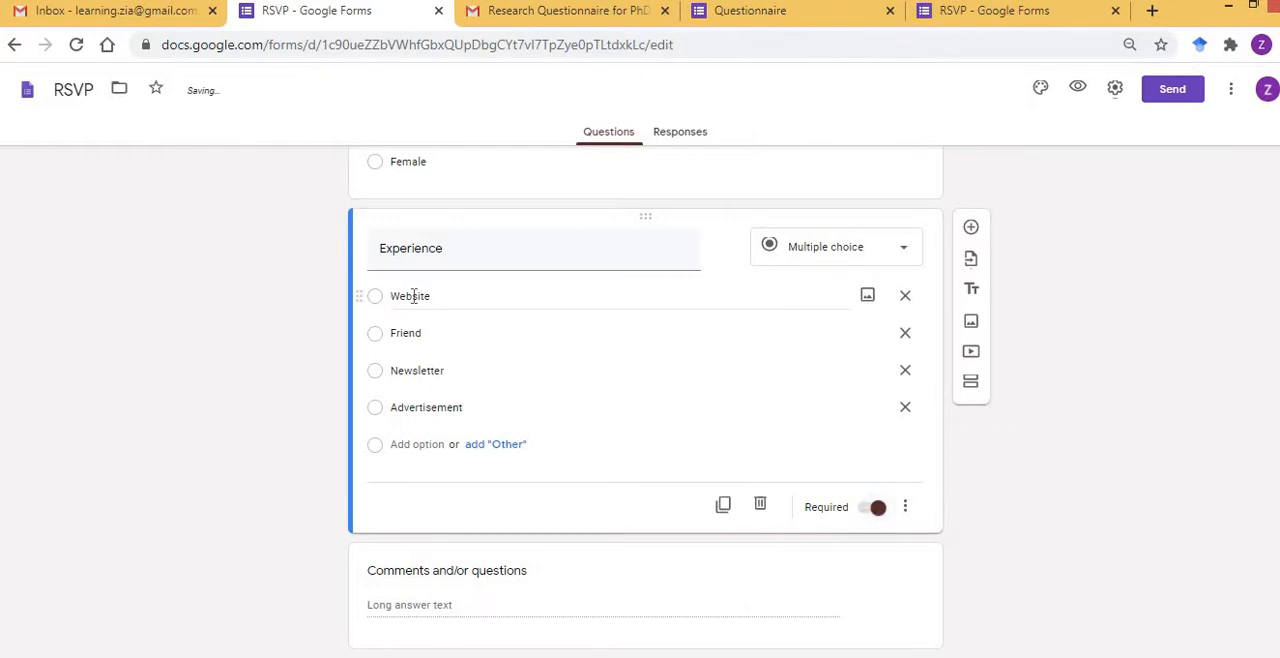
pyautogui.press('BackSpace')
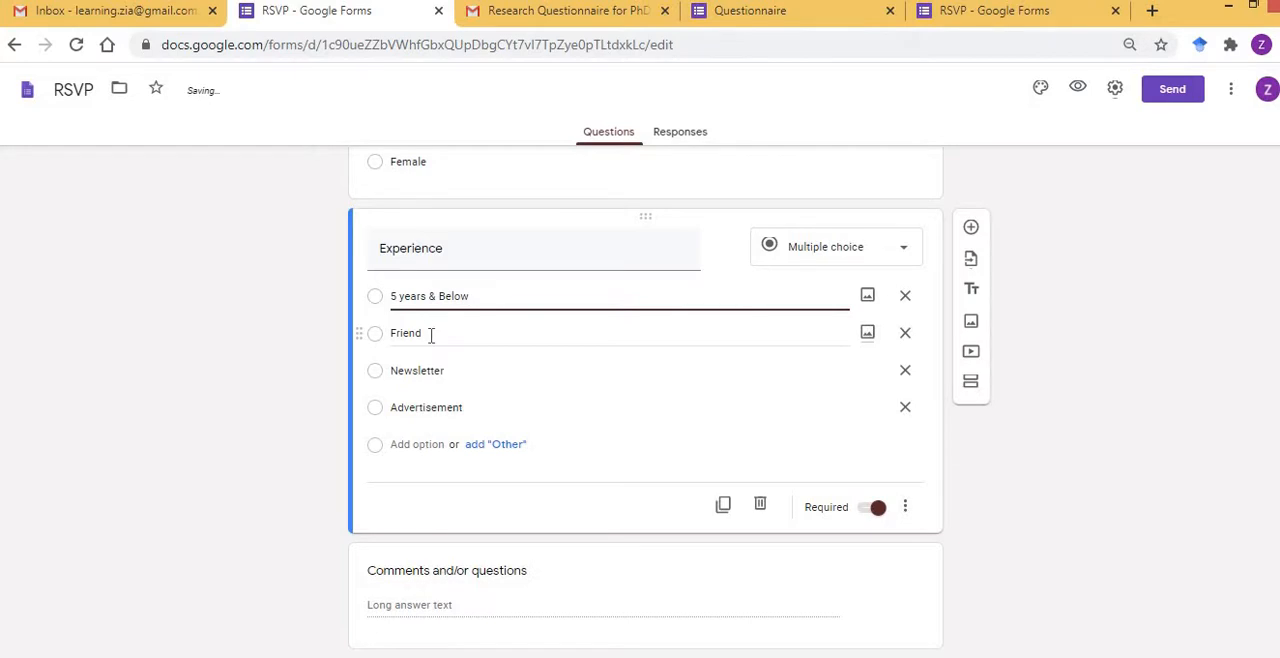
pyautogui.click(431, 332)
pyautogui.write('6 ')
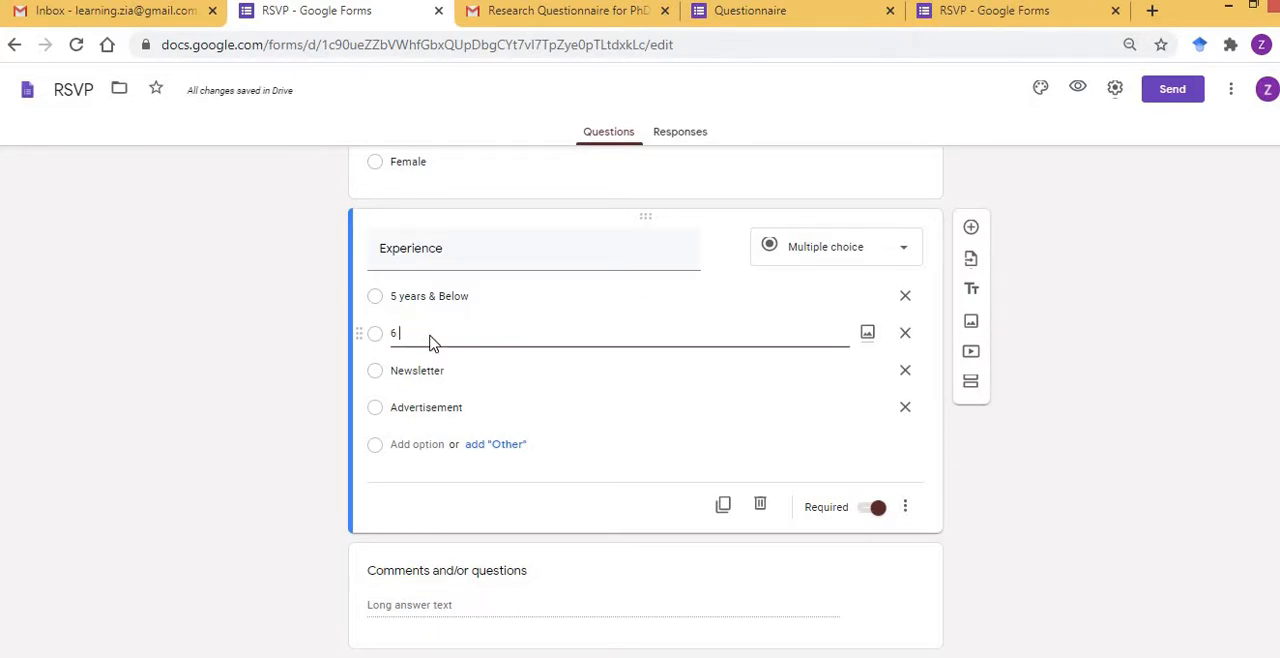
pyautogui.write('- 10')
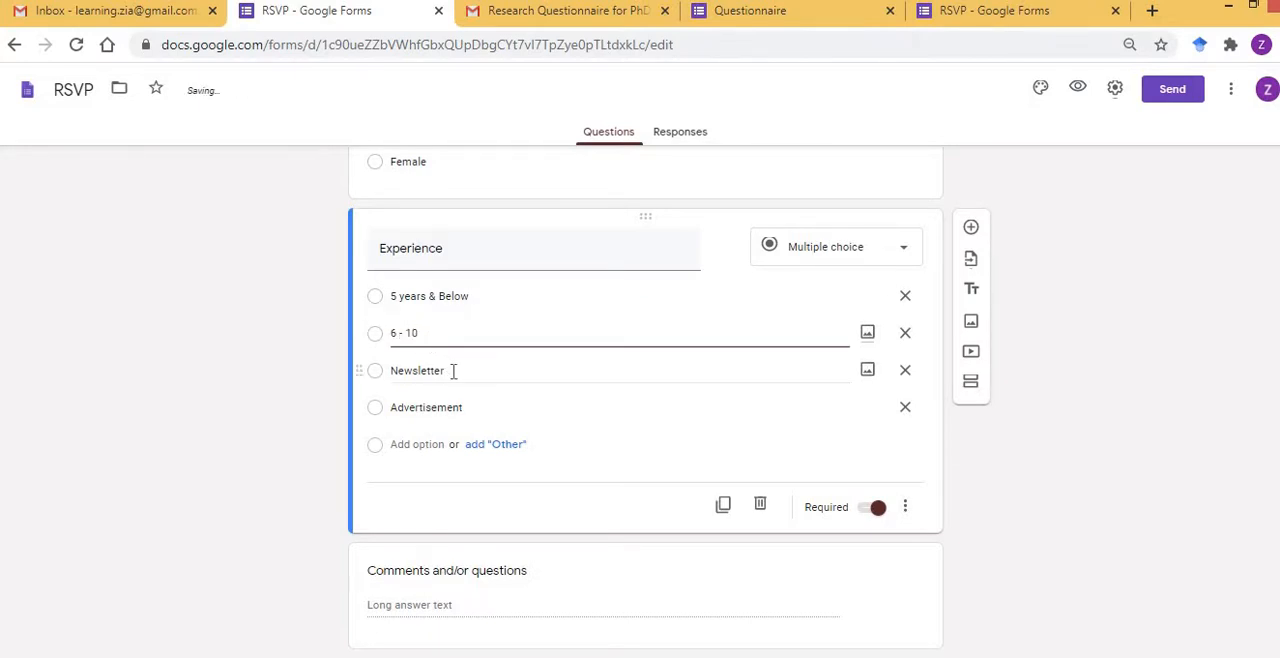
pyautogui.click(451, 369)
pyautogui.press('BackSpace')
pyautogui.write('11')
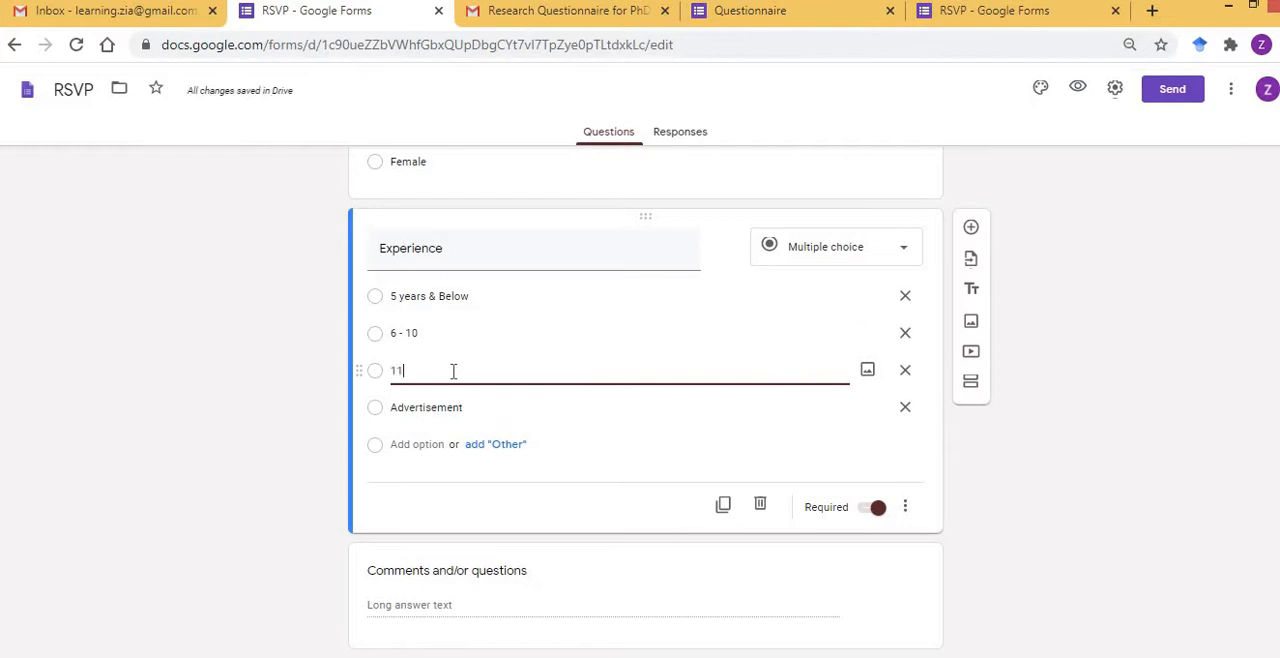
pyautogui.write('-15')
# Replace the "Advertisement" option of the Experience question with "15 & Above", keeping the question required.
pyautogui.click(463, 407)
pyautogui.doubleClick(463, 407)
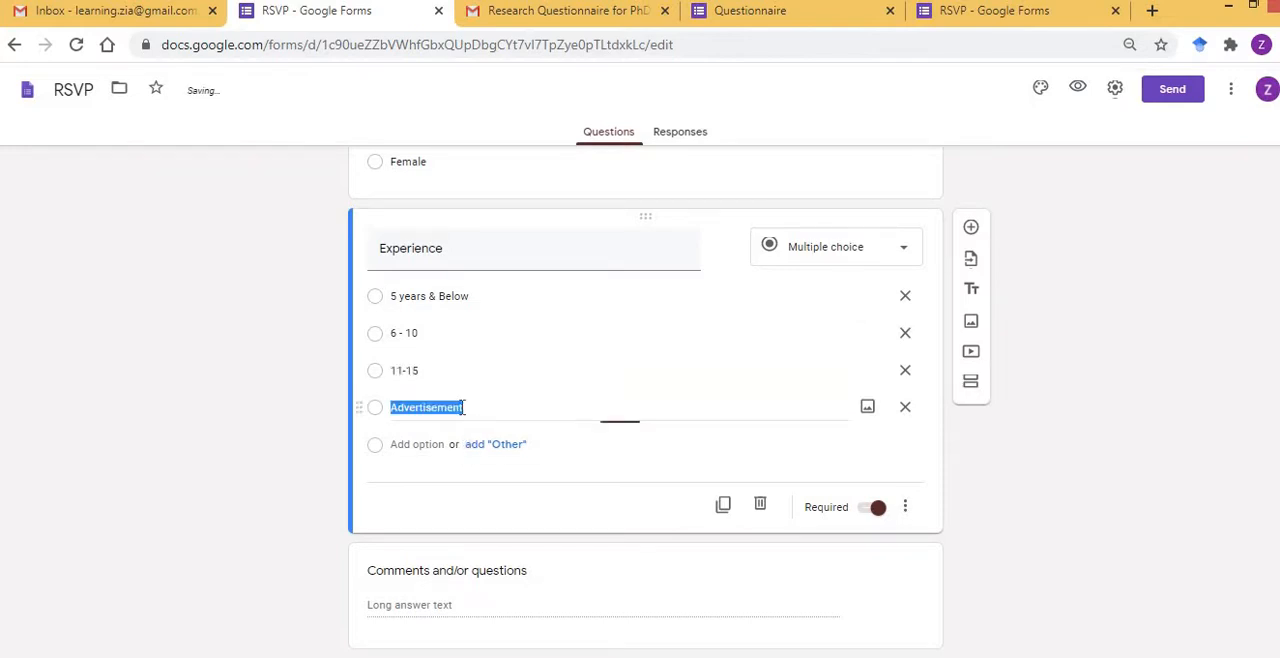
pyautogui.write('15 & ')
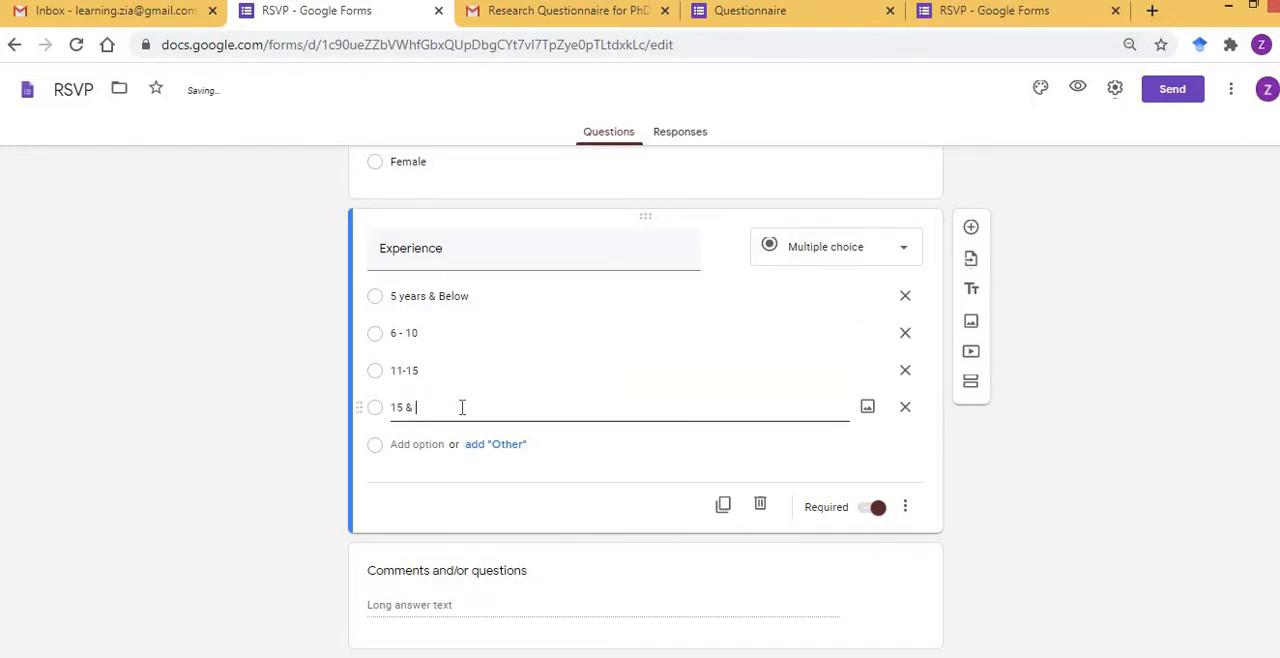
pyautogui.write('Agboveove')
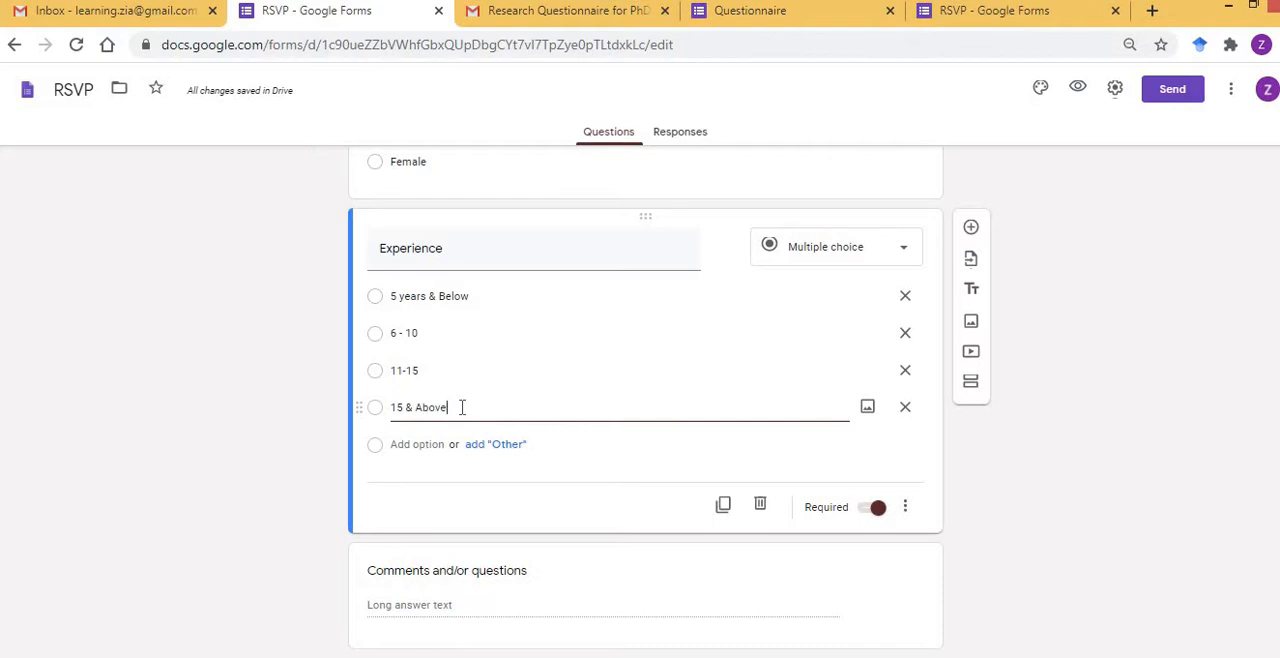
pyautogui.click(286, 437)
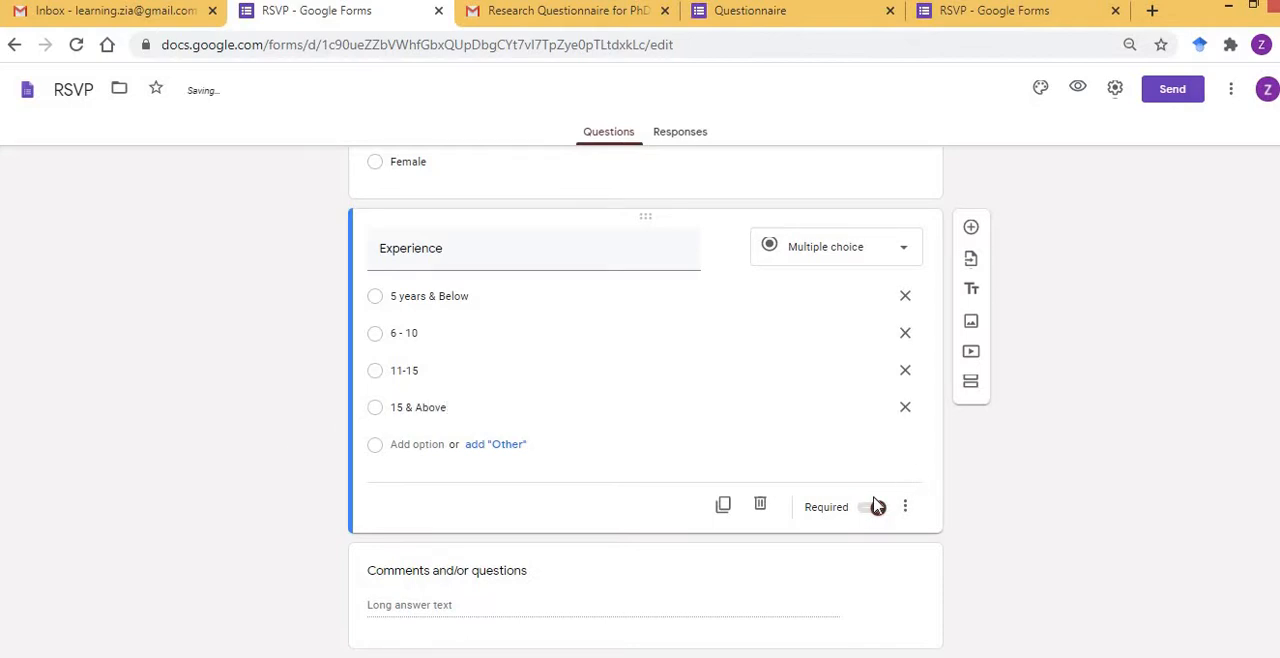
pyautogui.click(877, 507)
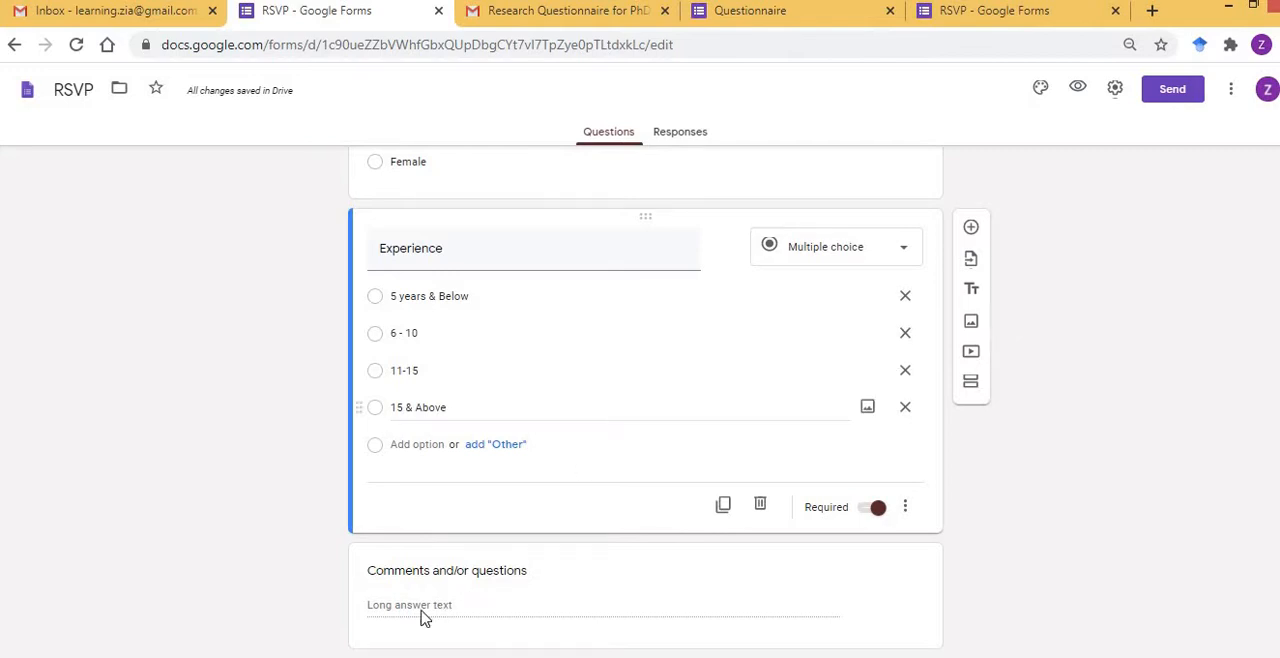
# Delete the "Comments and/or questions" question and return to the Experience question.
pyautogui.click(797, 610)
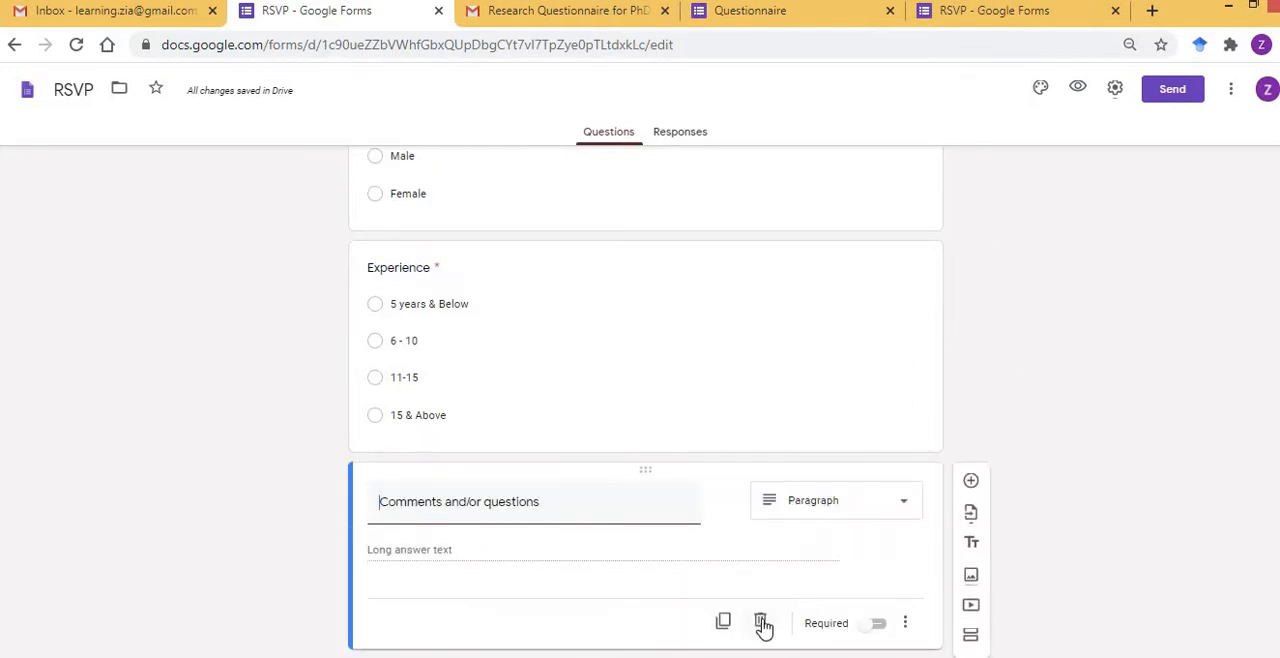
pyautogui.click(761, 623)
pyautogui.click(781, 495)
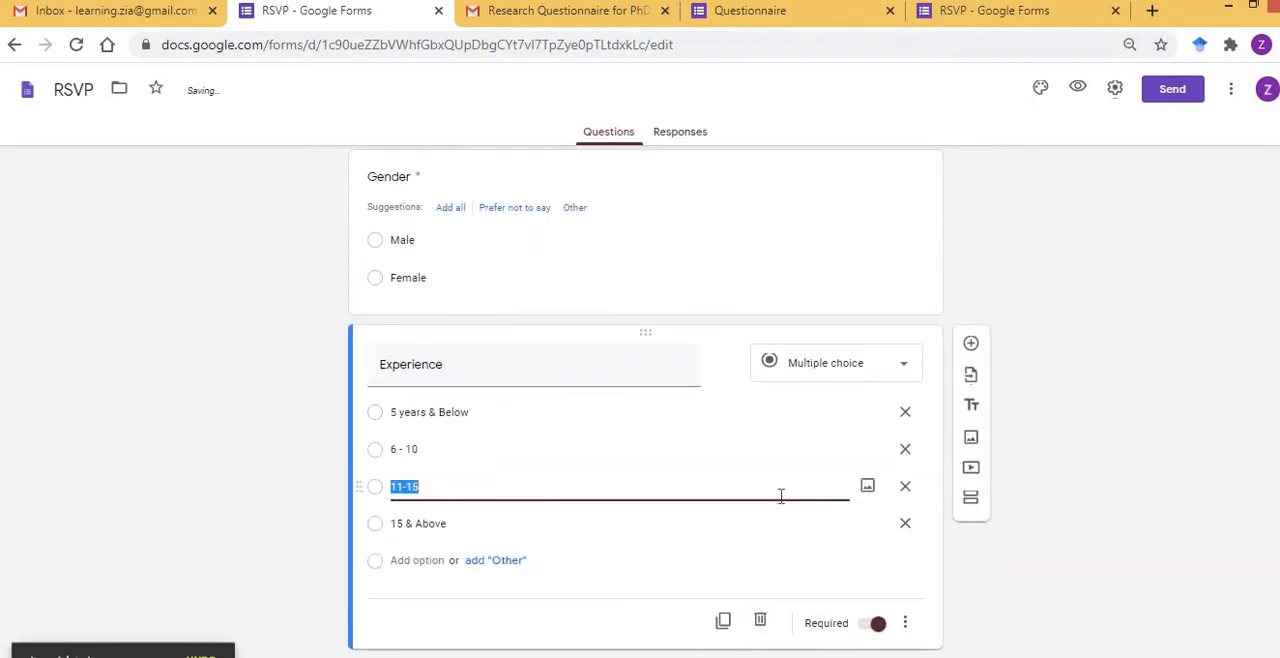
# Add a new question below Experience and title it "Province".
pyautogui.click(970, 346)
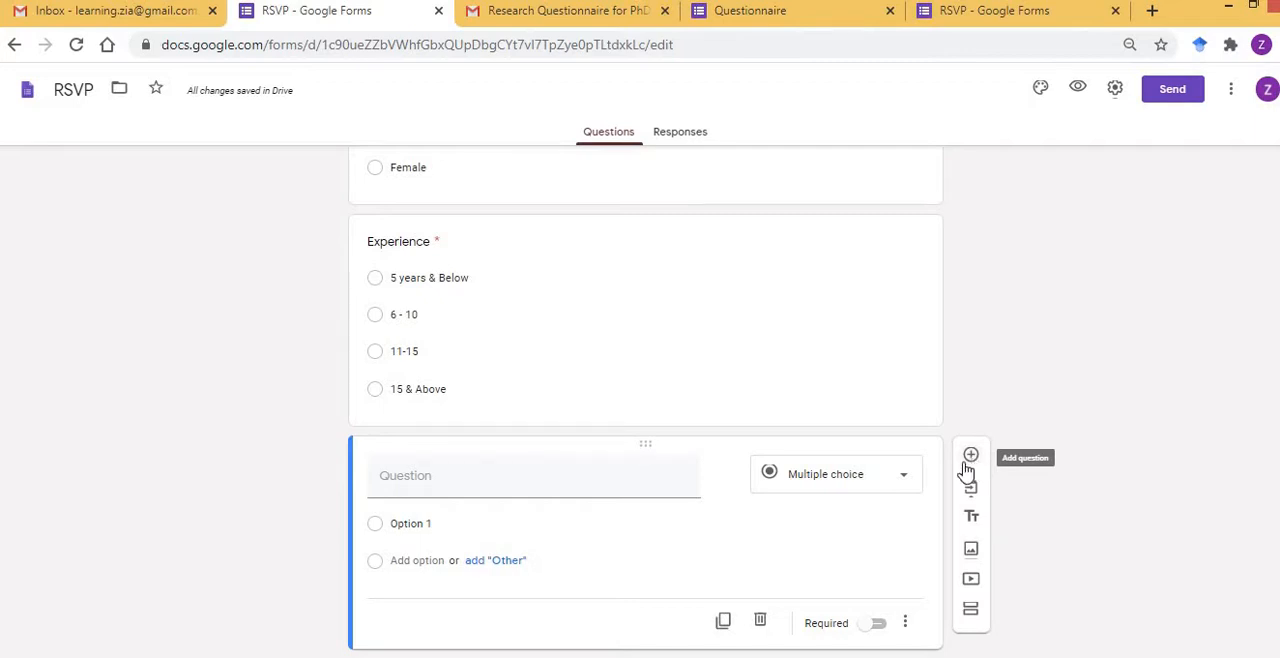
pyautogui.click(466, 475)
pyautogui.write('Province')
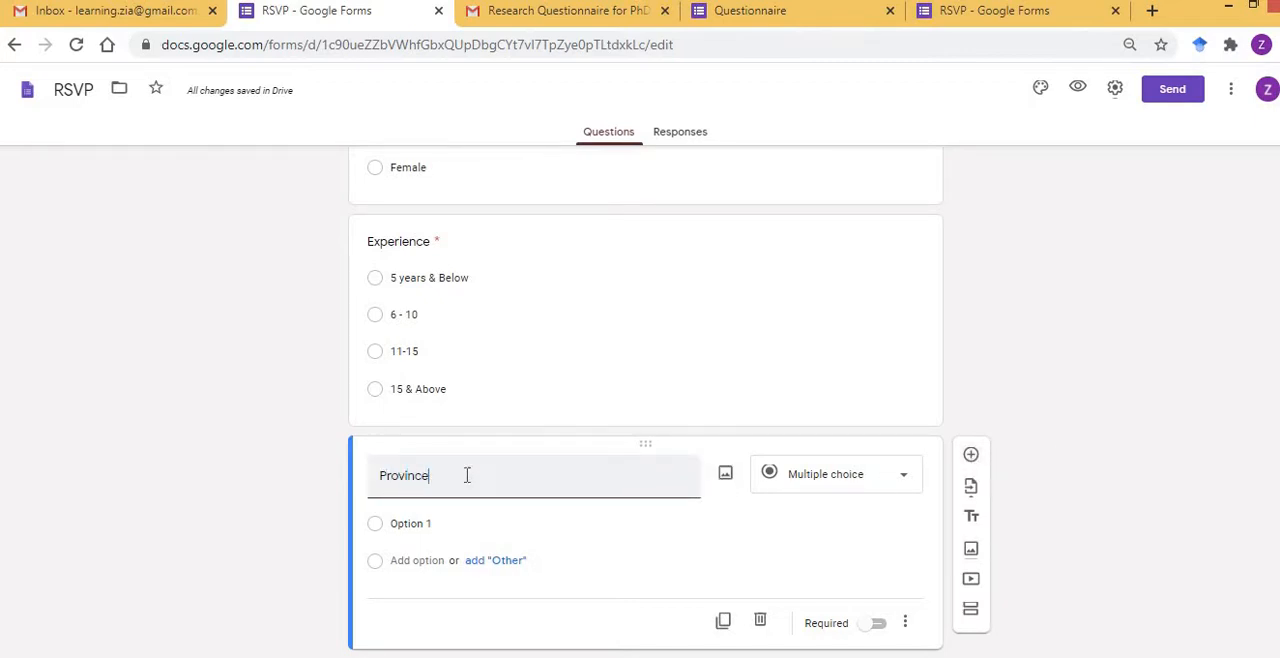
pyautogui.click(418, 528)
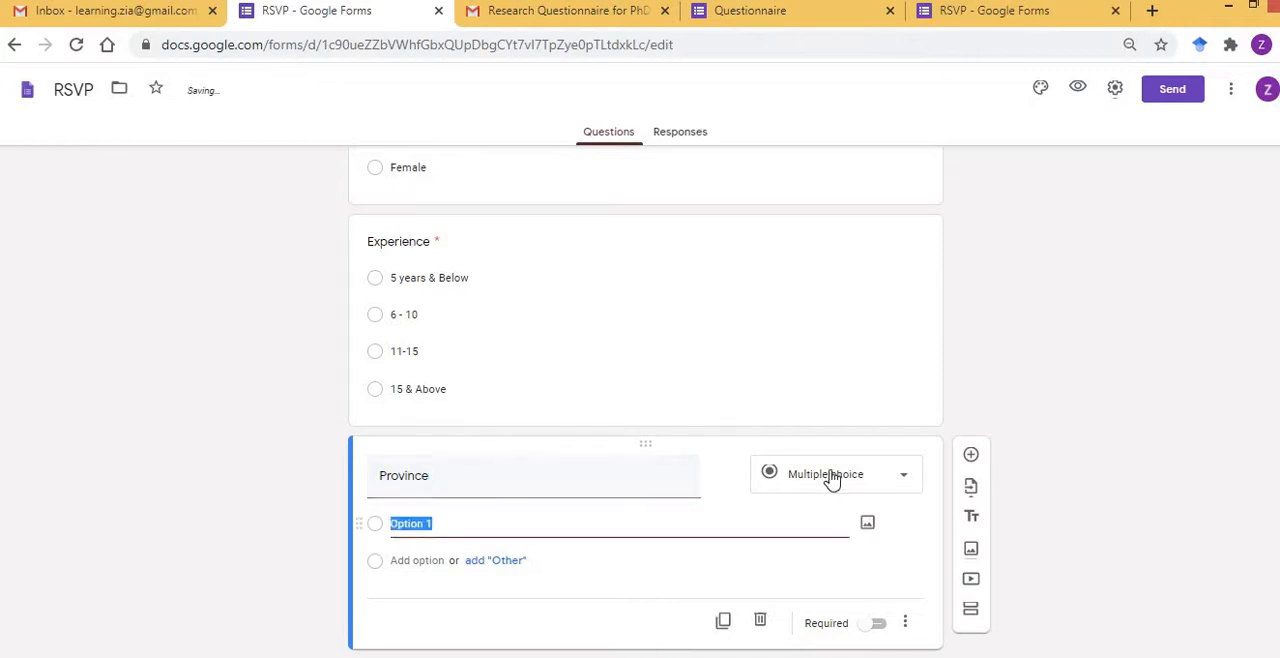
# Try the Short answer and Paragraph types on the Province question.
pyautogui.click(907, 483)
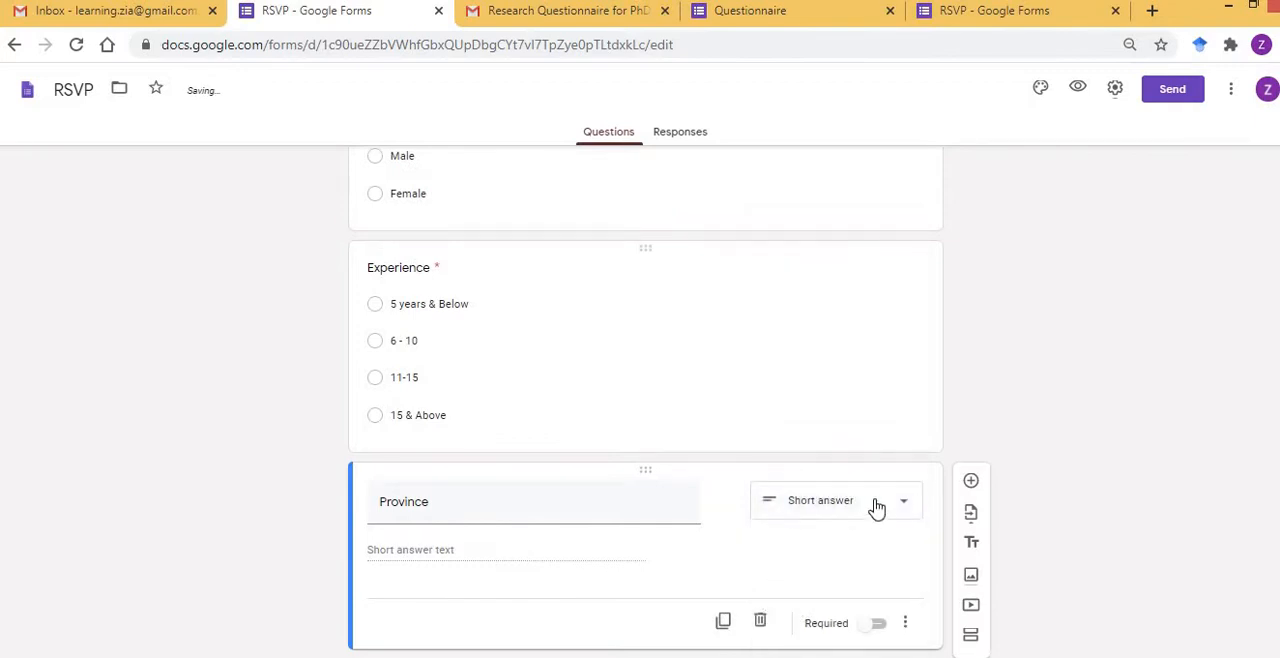
pyautogui.click(902, 509)
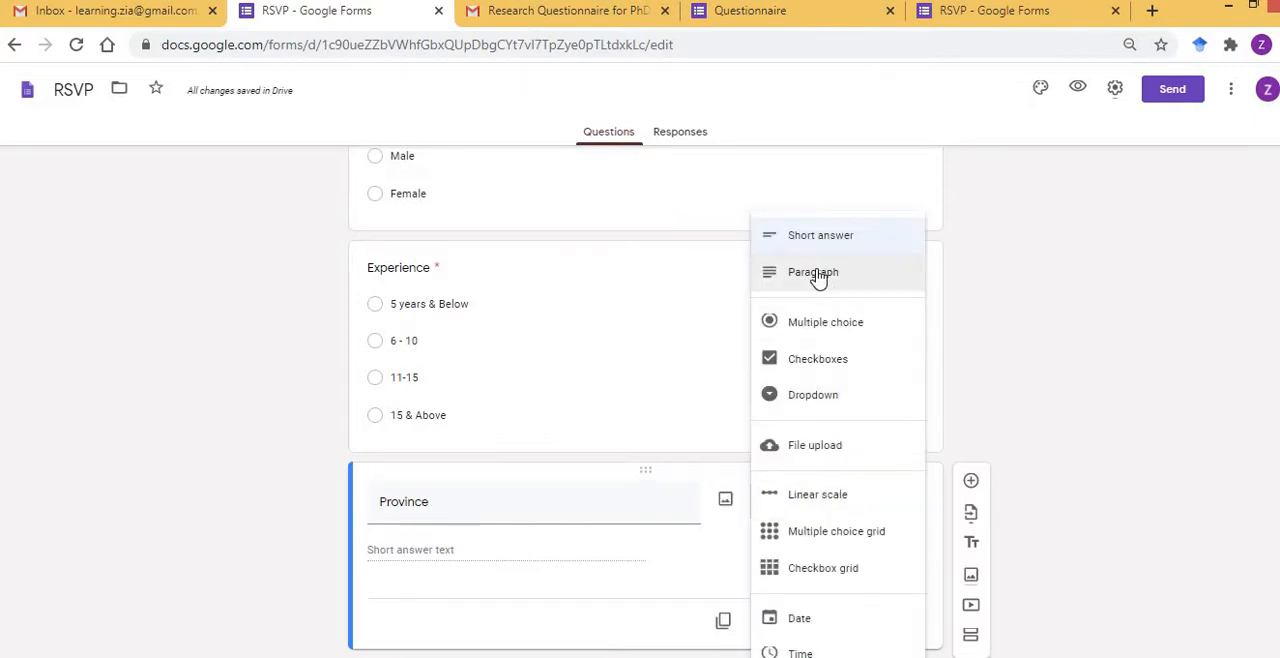
pyautogui.click(818, 275)
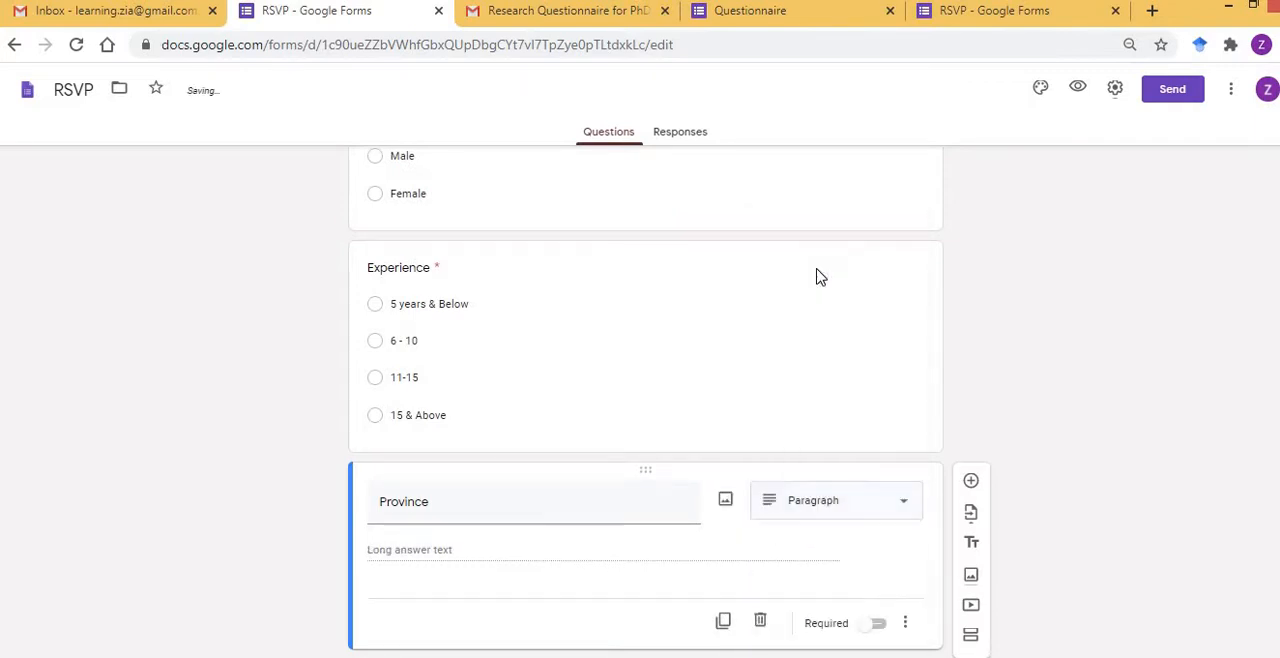
# Change the Province question's type to Linear scale.
pyautogui.click(903, 512)
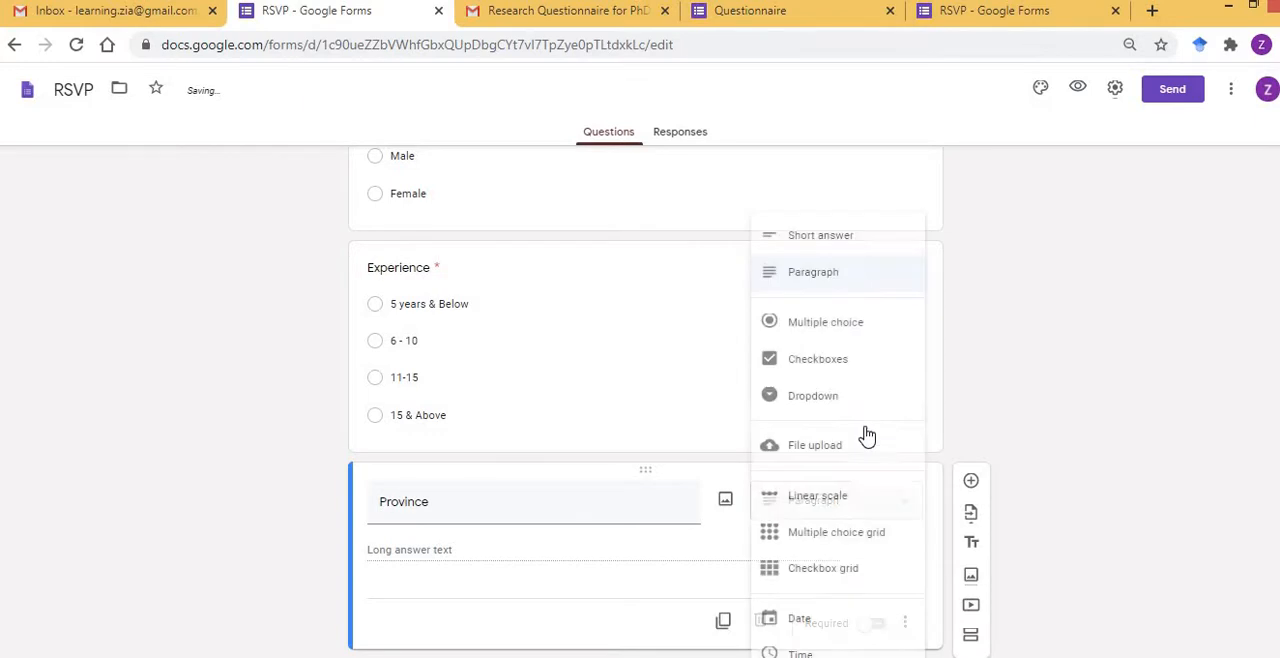
pyautogui.click(820, 495)
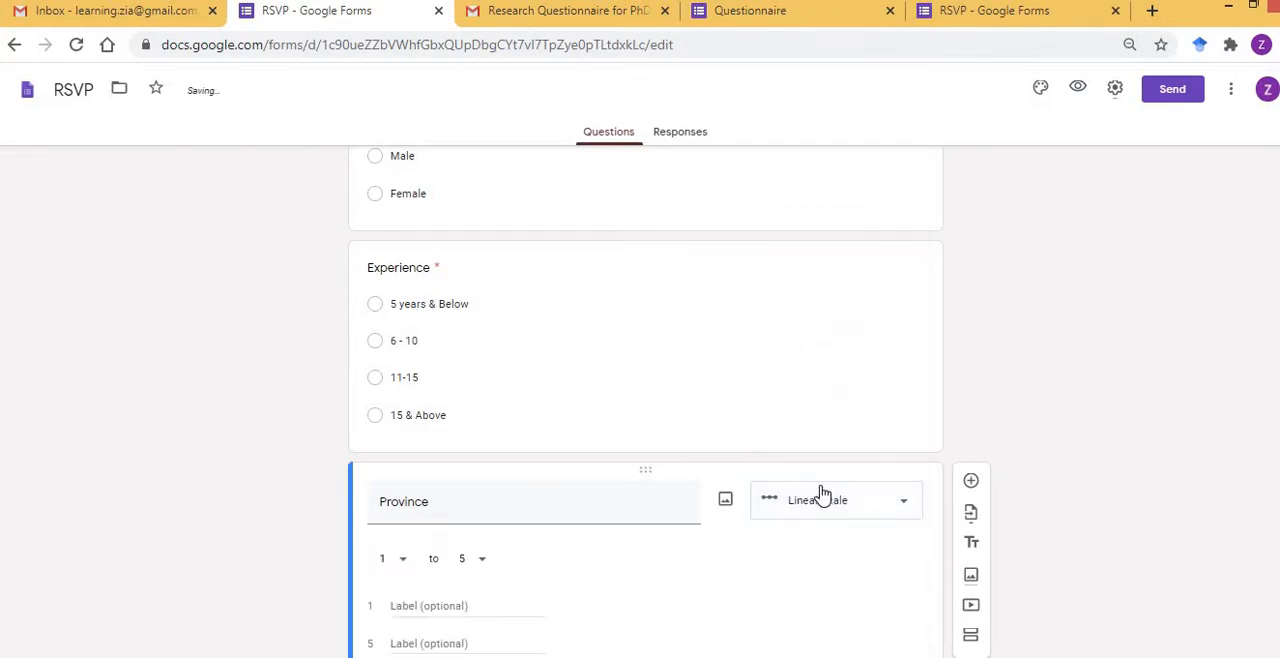
pyautogui.scroll(-1, 329, 581)
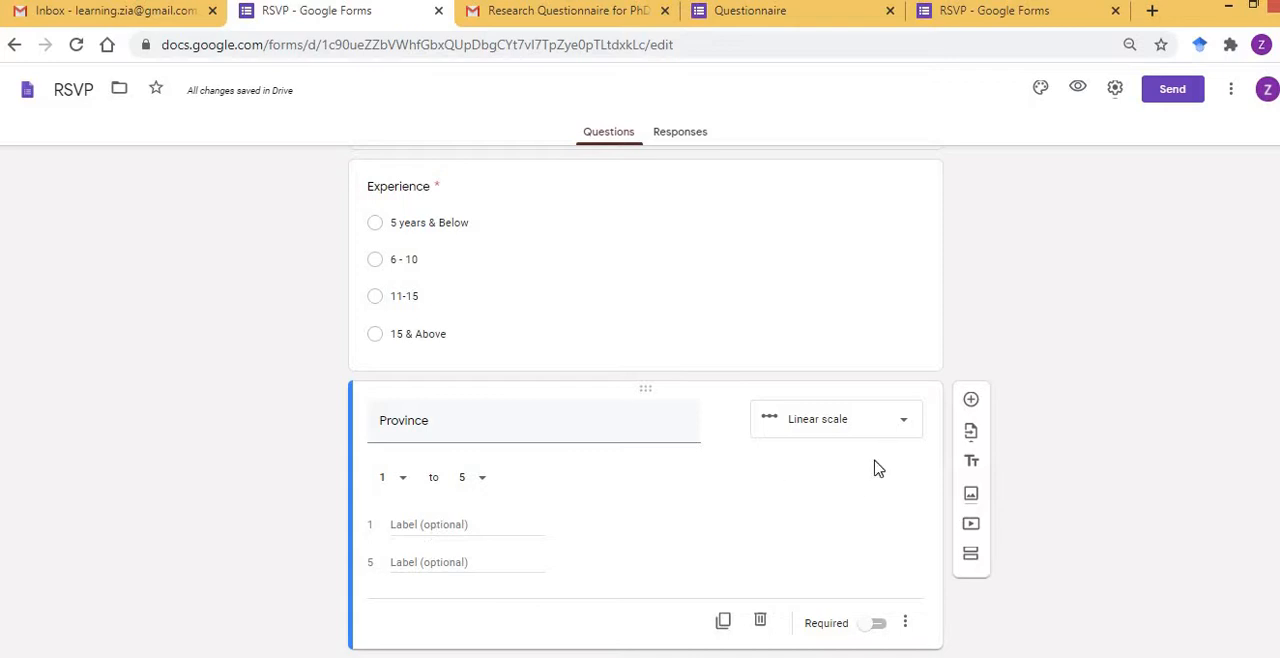
# Change the Province question to Multiple choice and enter ICT, Punjab and KPK as its first three options.
pyautogui.click(900, 430)
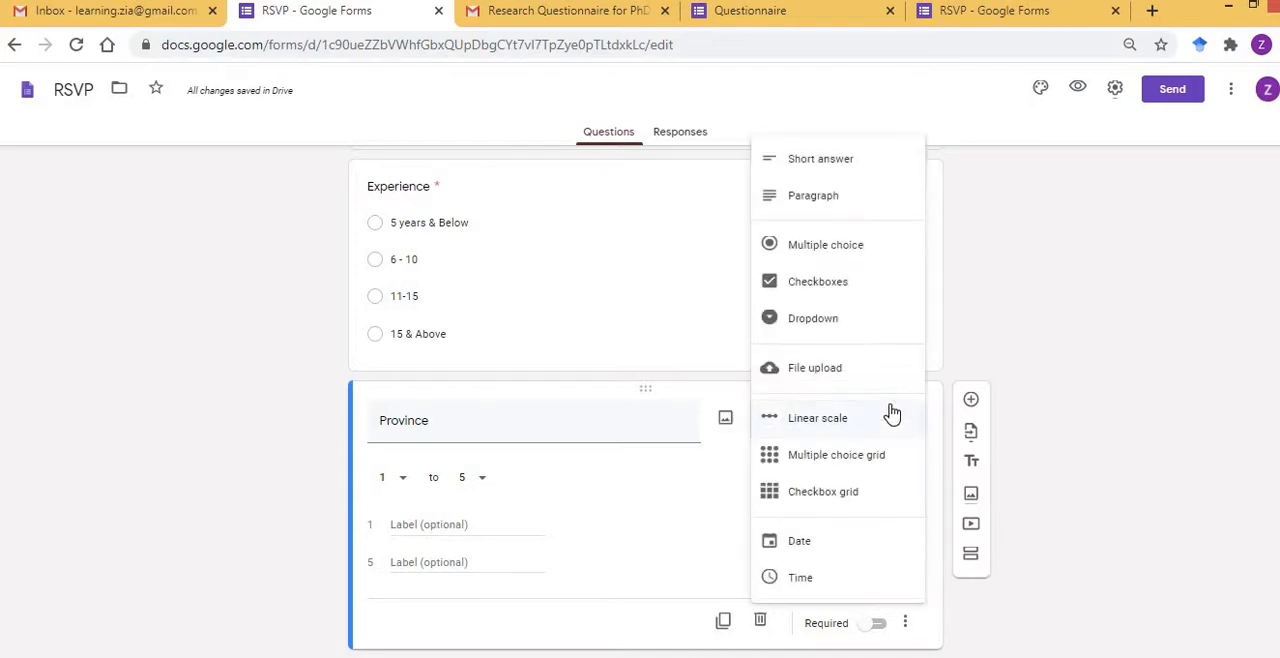
pyautogui.click(823, 252)
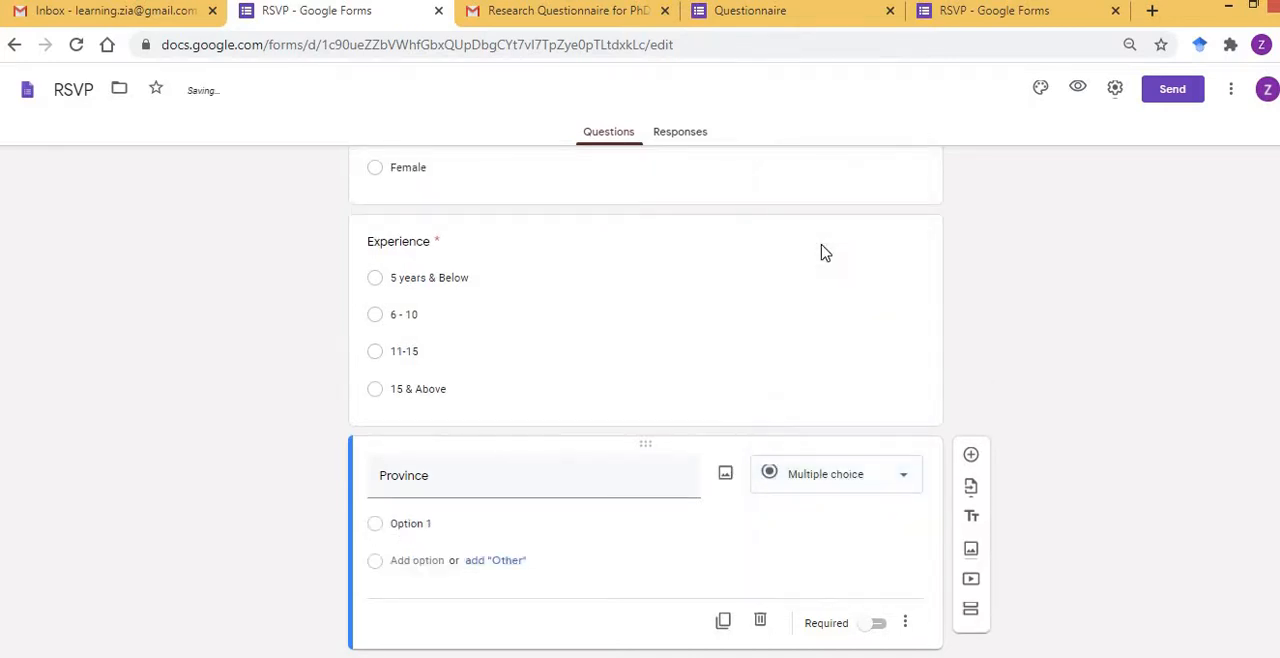
pyautogui.click(444, 528)
pyautogui.write('ICT')
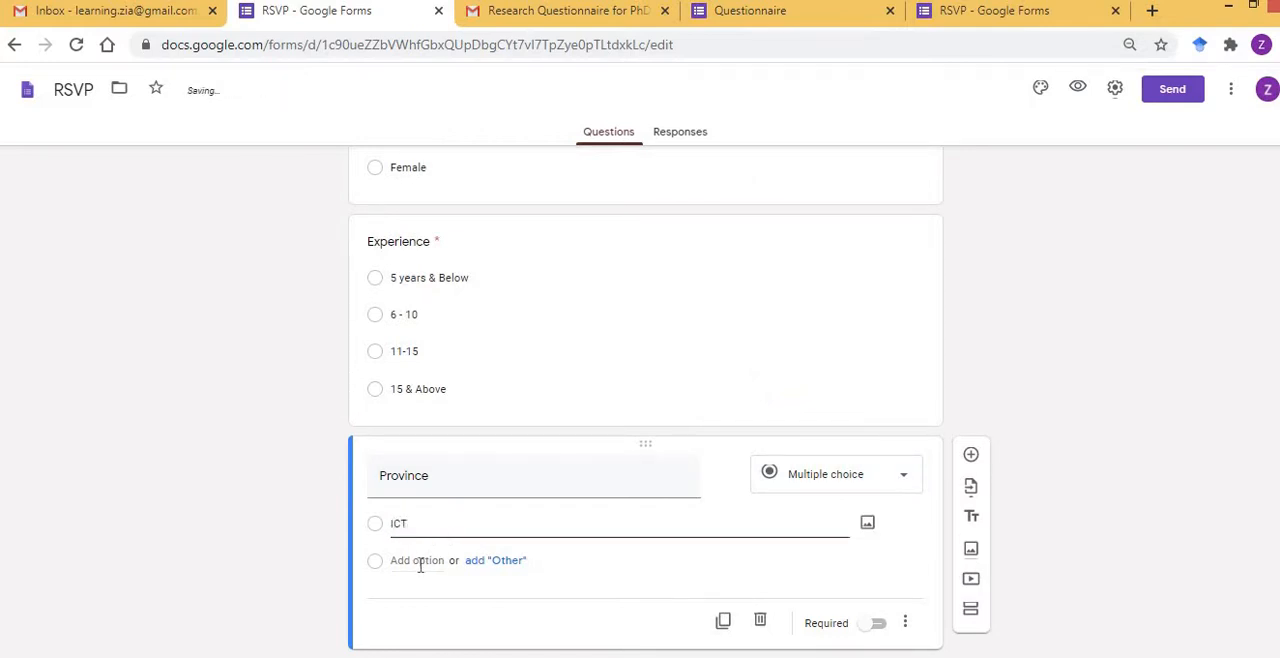
pyautogui.click(418, 560)
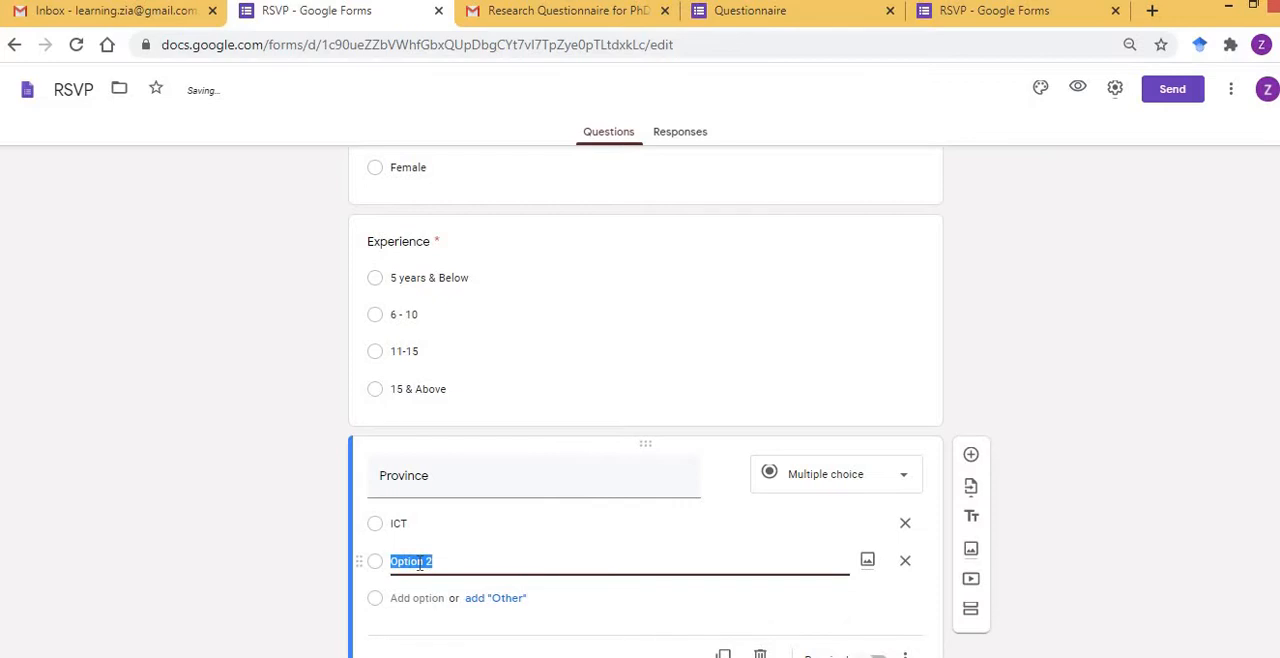
pyautogui.write('Punjab')
pyautogui.click(406, 596)
pyautogui.write('K')
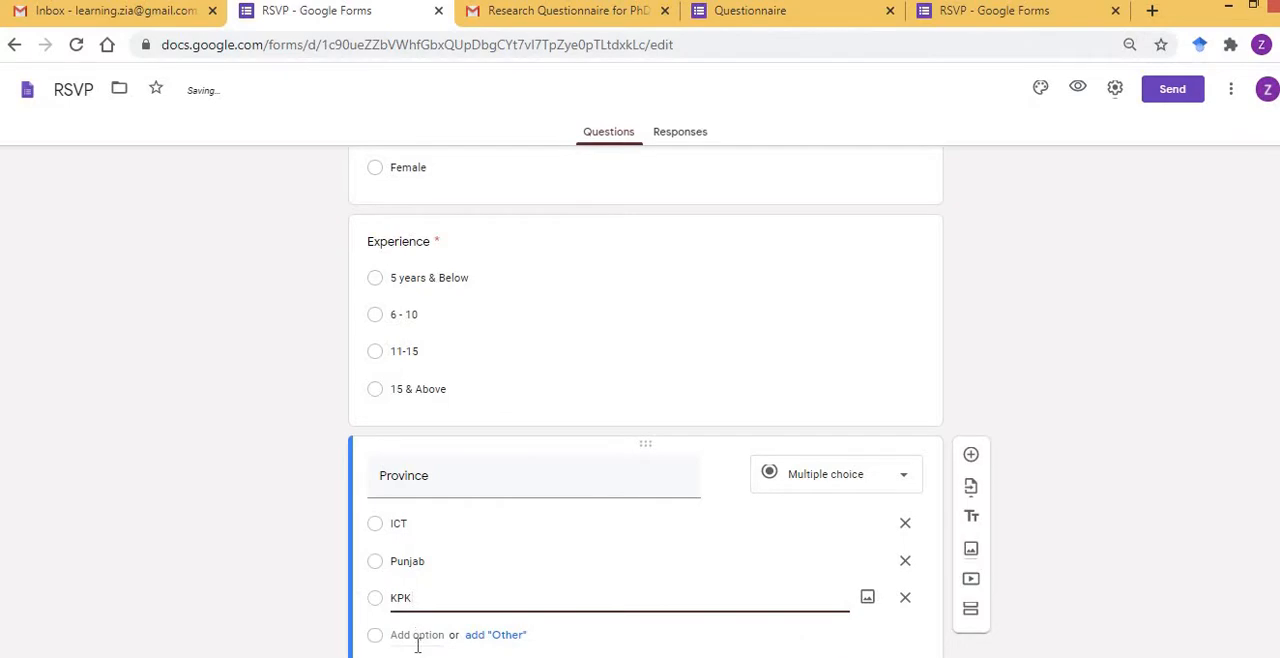
# Add a Sindh option to the Province question, followed by four blank placeholder options.
pyautogui.click(418, 645)
pyautogui.write('Sind')
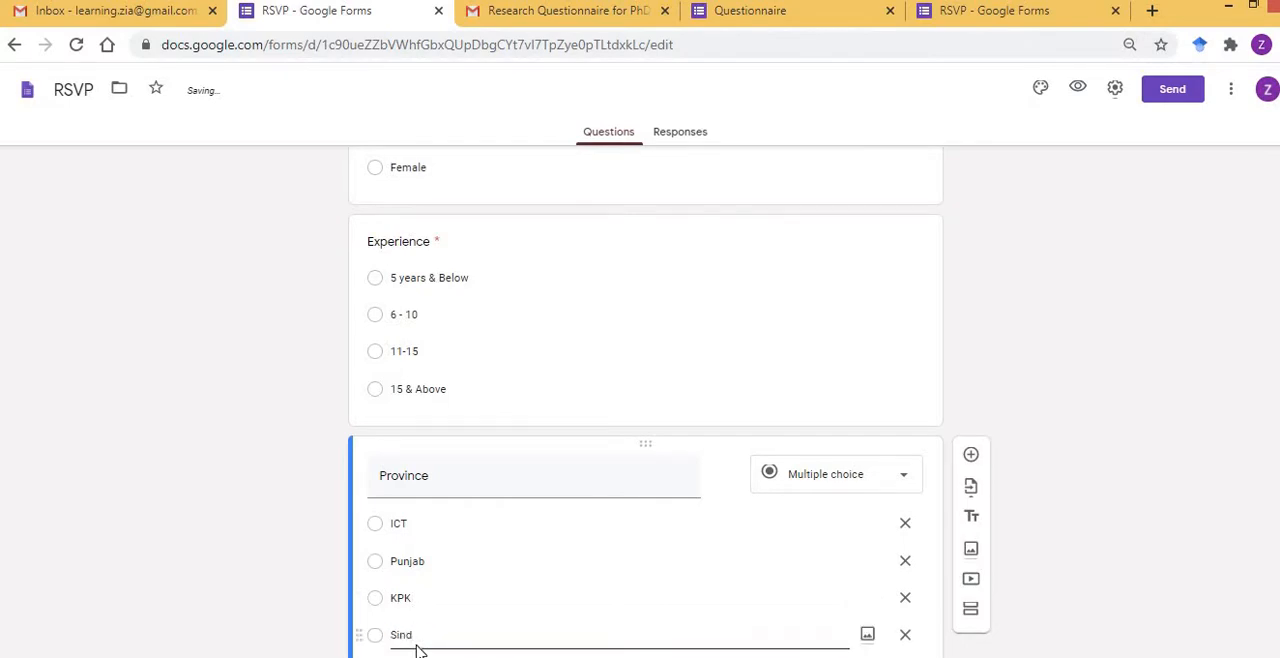
pyautogui.write('hy')
pyautogui.press('Return')
pyautogui.press('Return')
pyautogui.press('Return')
pyautogui.press('Return')
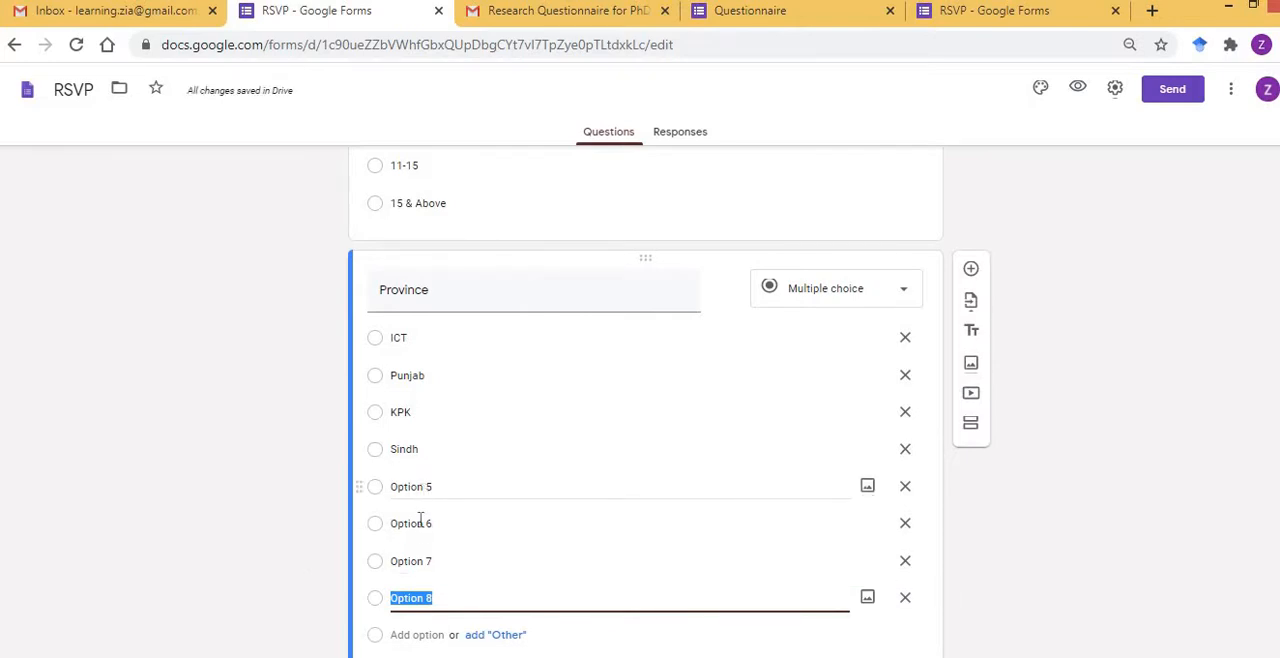
# Delete the placeholder options 5 through 8 below Sindh and make the Province question required.
pyautogui.click(905, 487)
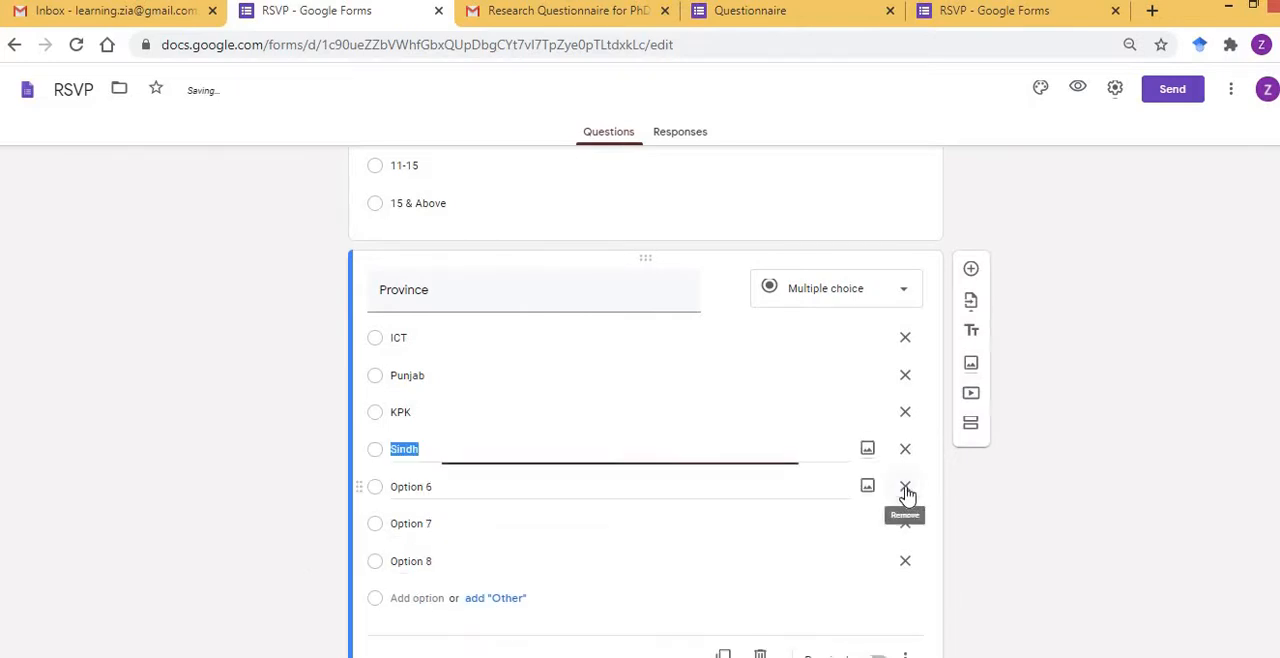
pyautogui.click(905, 487)
pyautogui.click(905, 487)
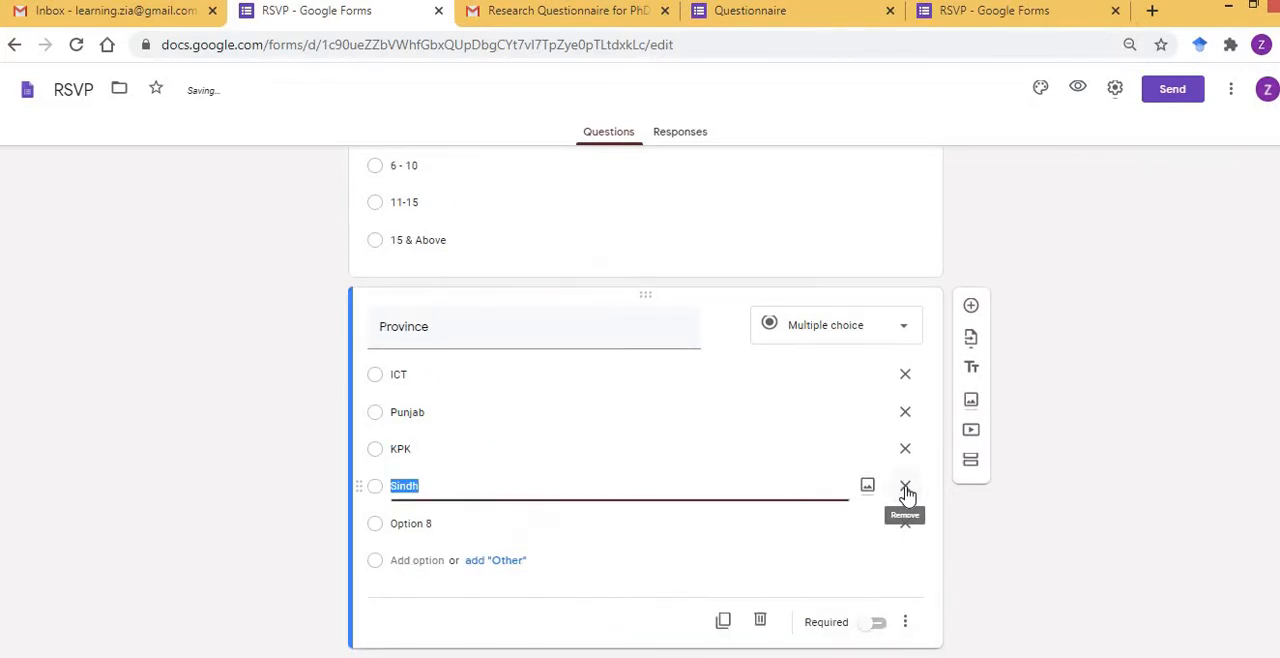
pyautogui.click(904, 526)
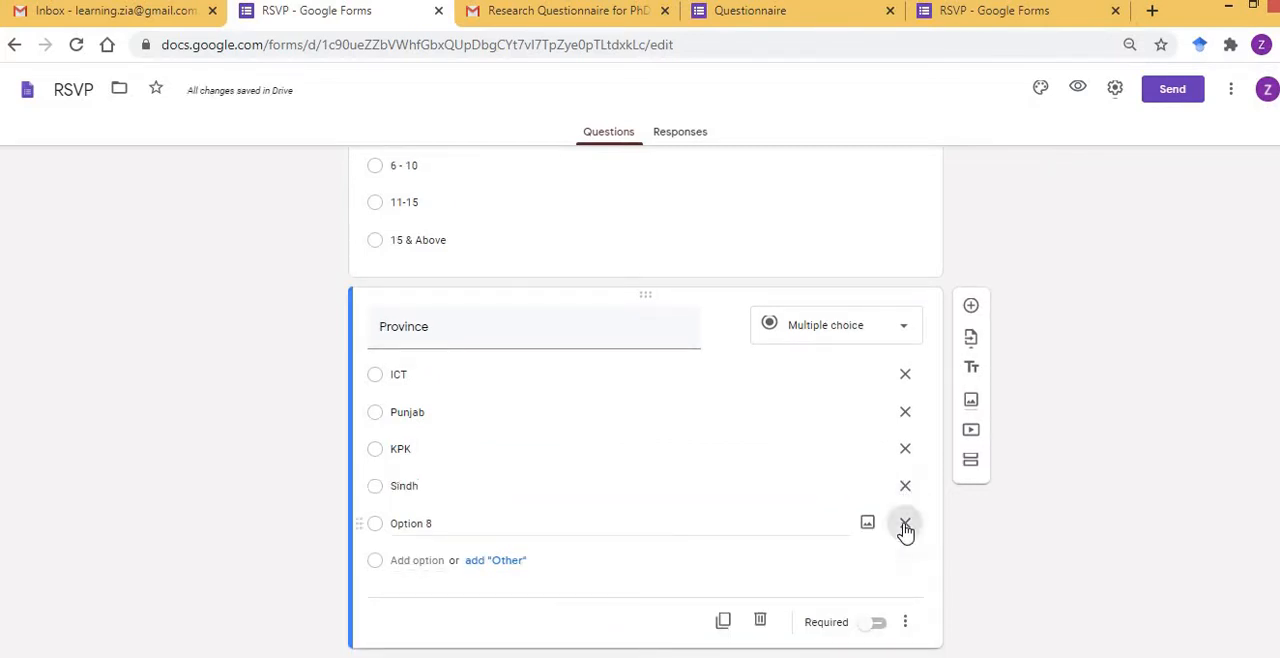
pyautogui.click(878, 623)
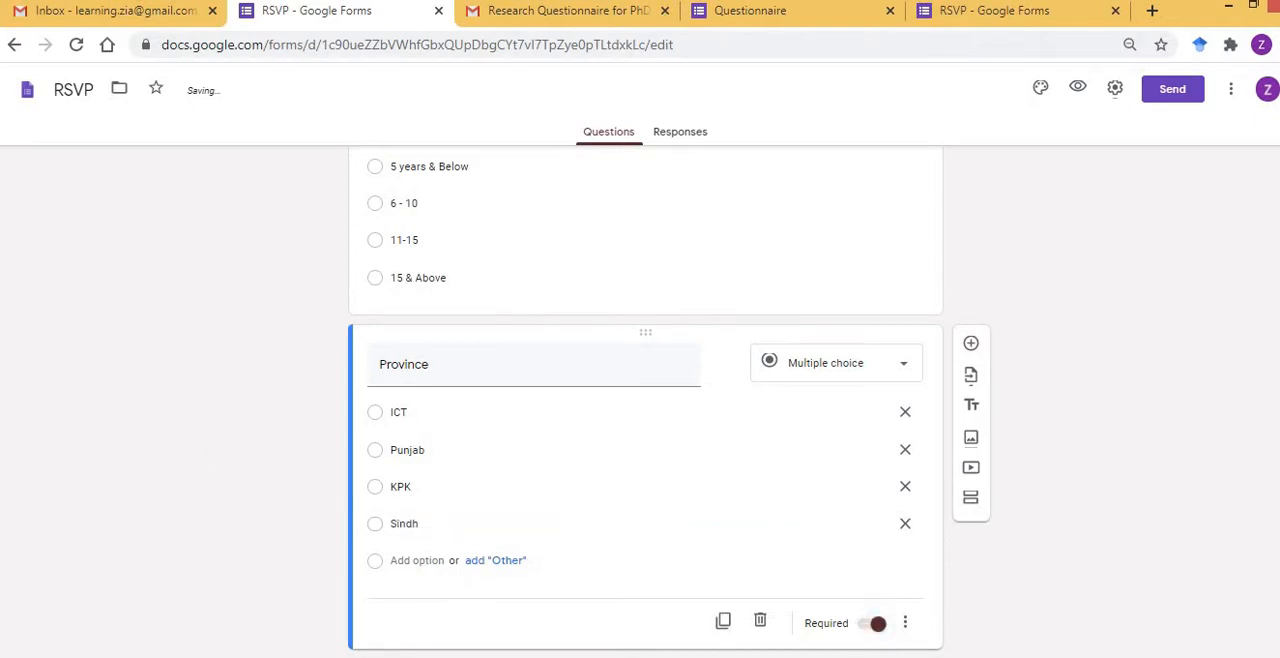
# Switch to the Word questionnaire and highlight the seven demographic questions and the ABSORPTIVE CAPACITY heading for review.
pyautogui.hotkey('alt', 'Tab')
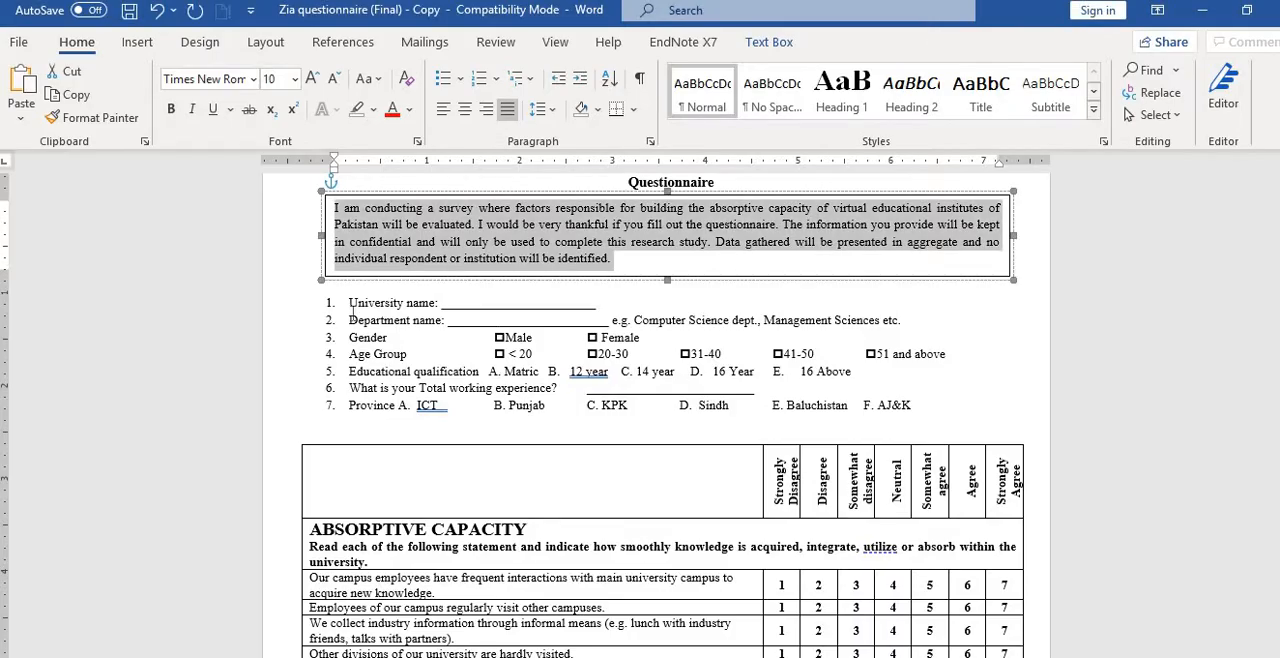
pyautogui.click(350, 303)
pyautogui.hotkey('shift', 'Down')
pyautogui.hotkey('shift', 'Down')
pyautogui.hotkey('shift', 'Down')
pyautogui.hotkey('shift', 'Down')
pyautogui.hotkey('shift', 'Down')
pyautogui.hotkey('shift', 'Down')
pyautogui.hotkey('shift', 'Down')
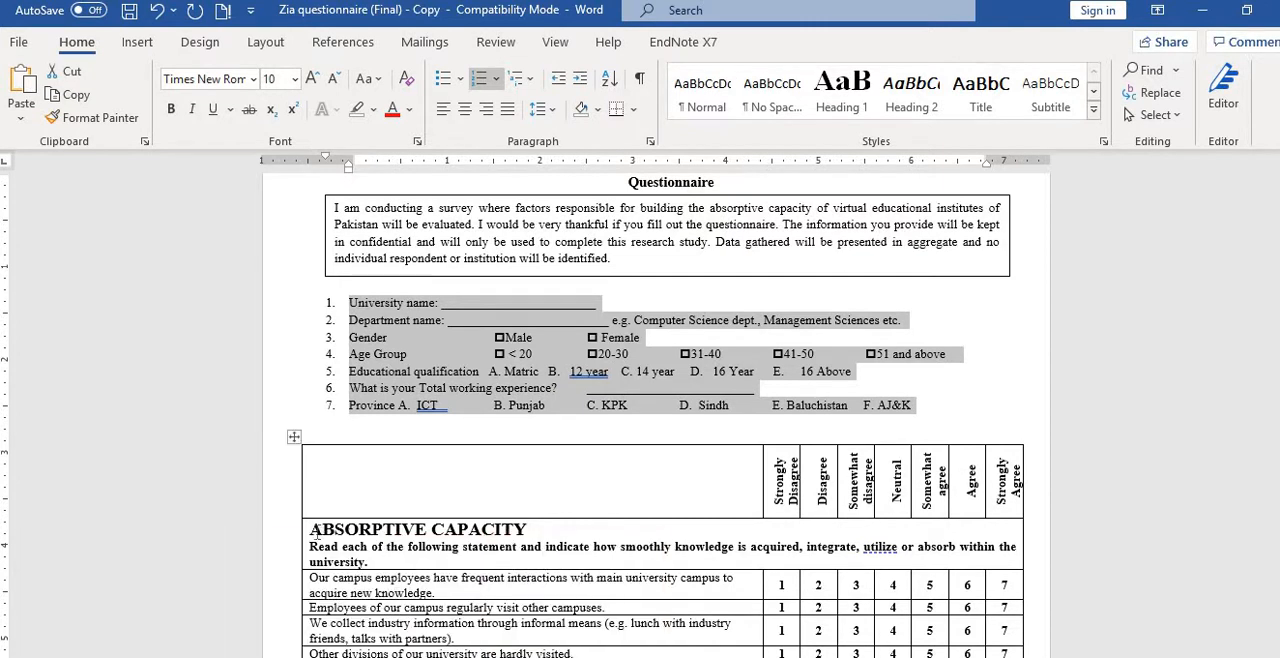
pyautogui.moveTo(312, 531); pyautogui.dragTo(316, 541)
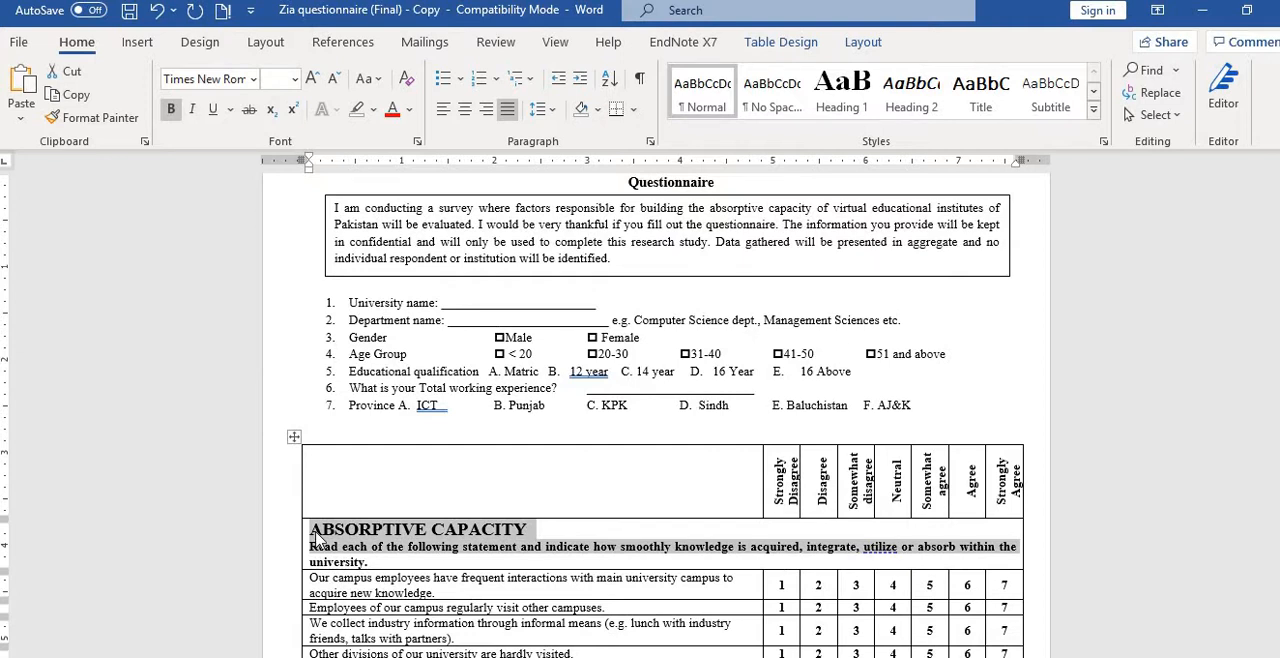
# Switch back to Google Forms, add a new section after the Province question and select its title.
pyautogui.hotkey('alt', 'Tab')
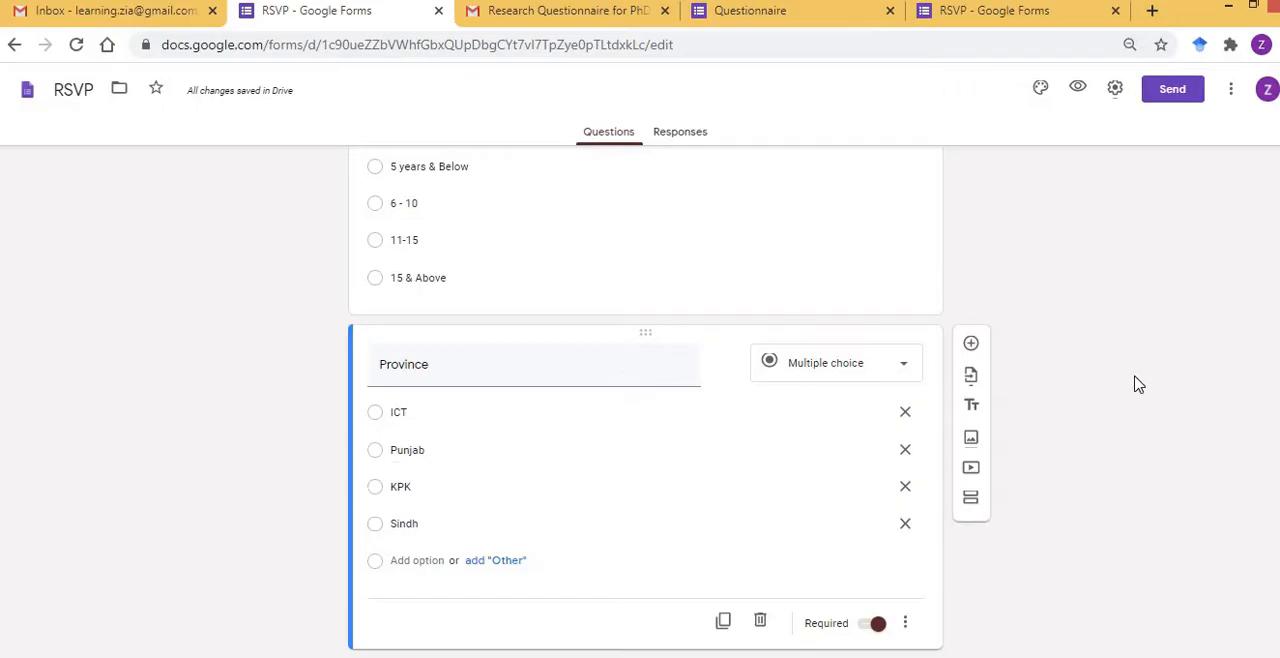
pyautogui.click(970, 503)
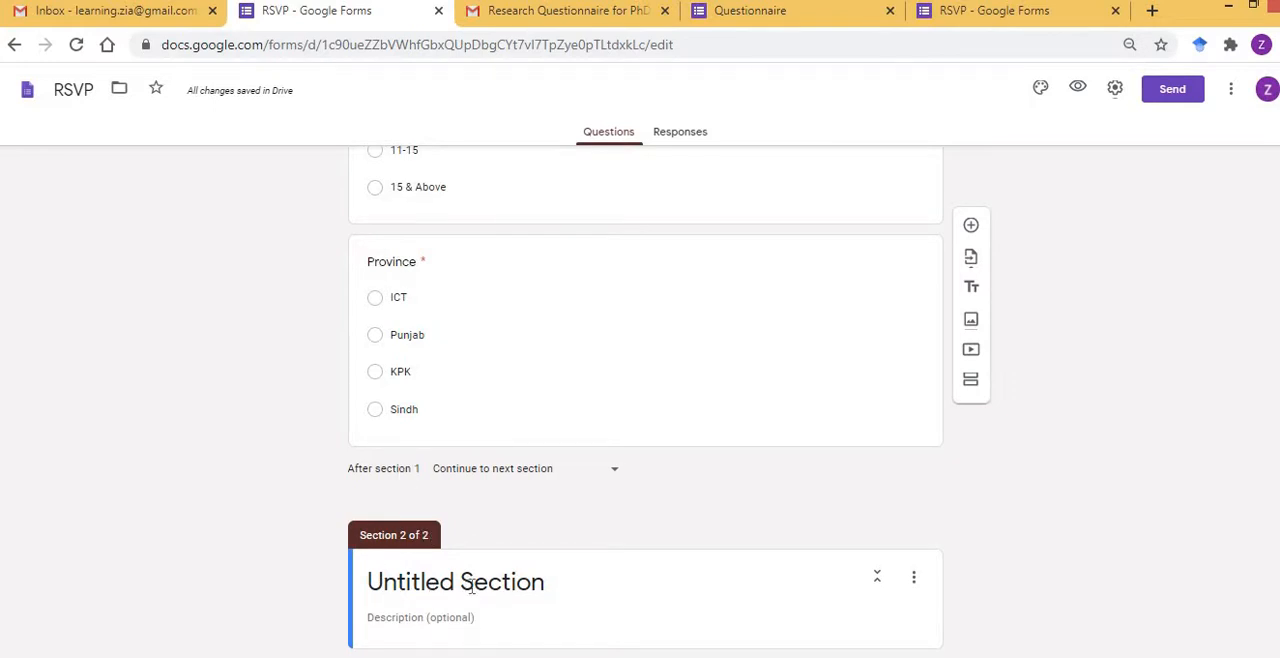
pyautogui.click(781, 589)
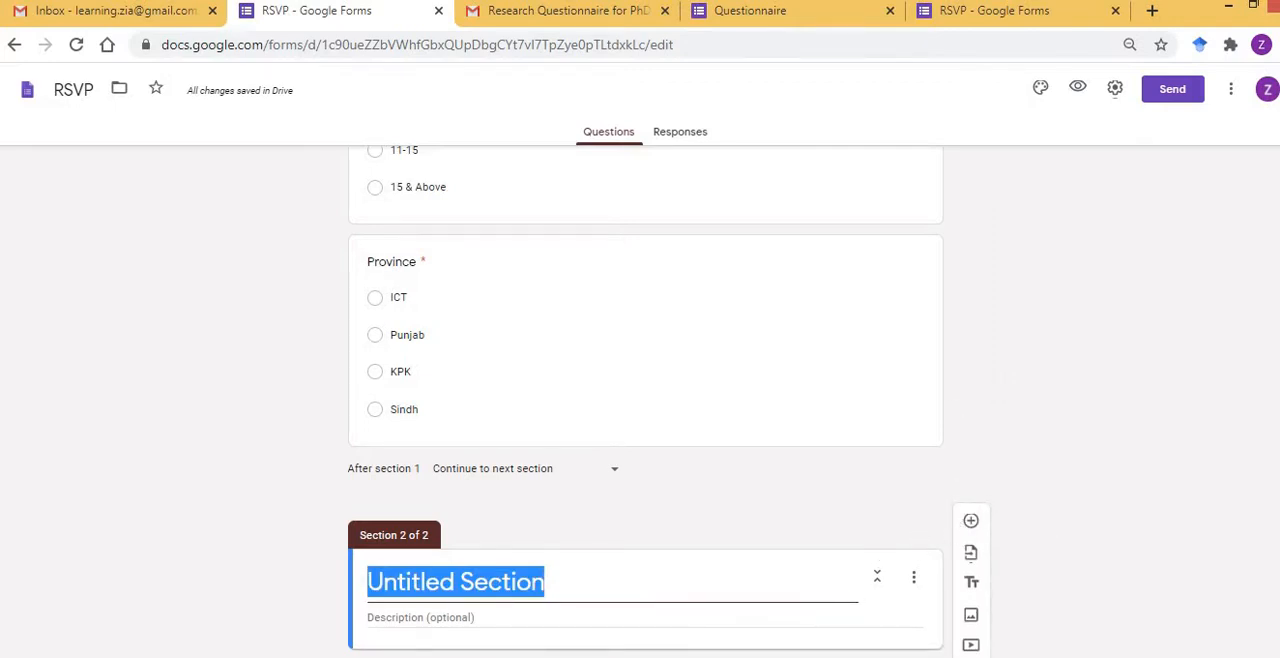
# Switch to the Word questionnaire and examine the statements listed under ABSORPTIVE CAPACITY, highlighting the first seven.
pyautogui.hotkey('alt', 'Tab')
pyautogui.press('Down')
pyautogui.press('Down')
pyautogui.press('Down')
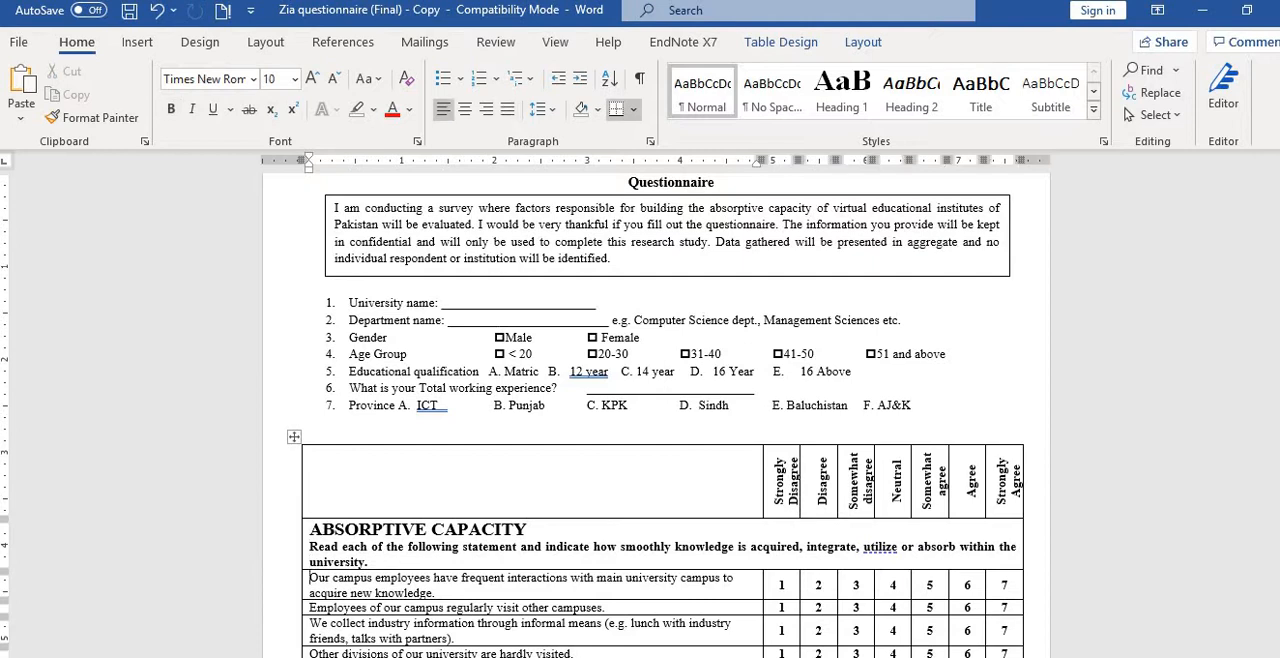
pyautogui.press('Down')
pyautogui.press('Down')
pyautogui.press('Down')
pyautogui.press('Down')
pyautogui.press('Down')
pyautogui.press('Down')
pyautogui.press('Down')
pyautogui.press('Down')
pyautogui.press('Down')
pyautogui.press('Down')
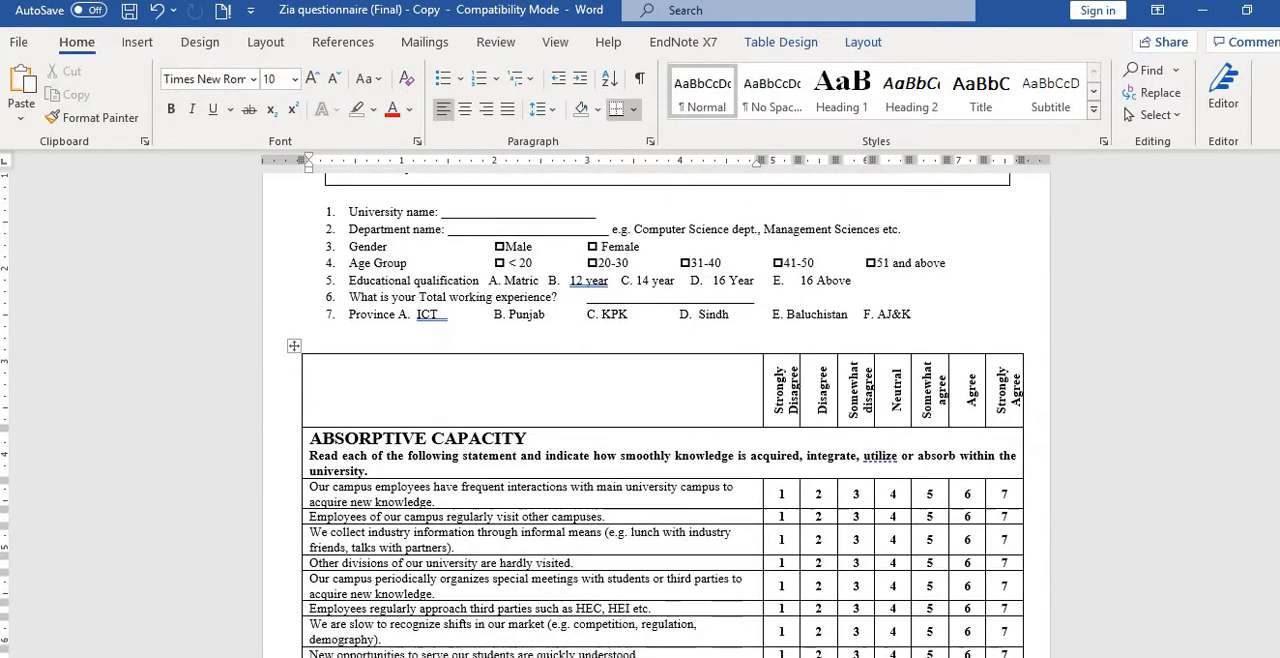
pyautogui.press('Down')
pyautogui.press('Down')
pyautogui.press('Down')
pyautogui.press('Down')
pyautogui.press('Down')
pyautogui.press('Down')
pyautogui.press('Down')
pyautogui.press('Down')
pyautogui.press('Down')
pyautogui.press('Down')
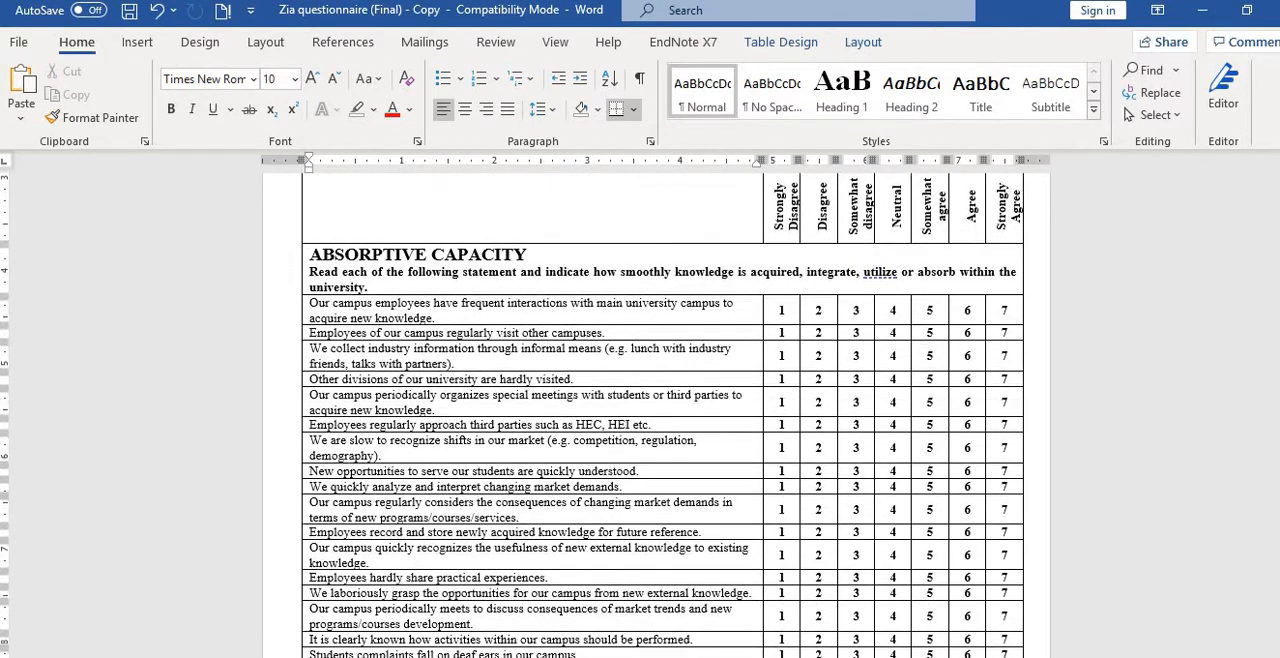
pyautogui.press('Up')
pyautogui.press('Up')
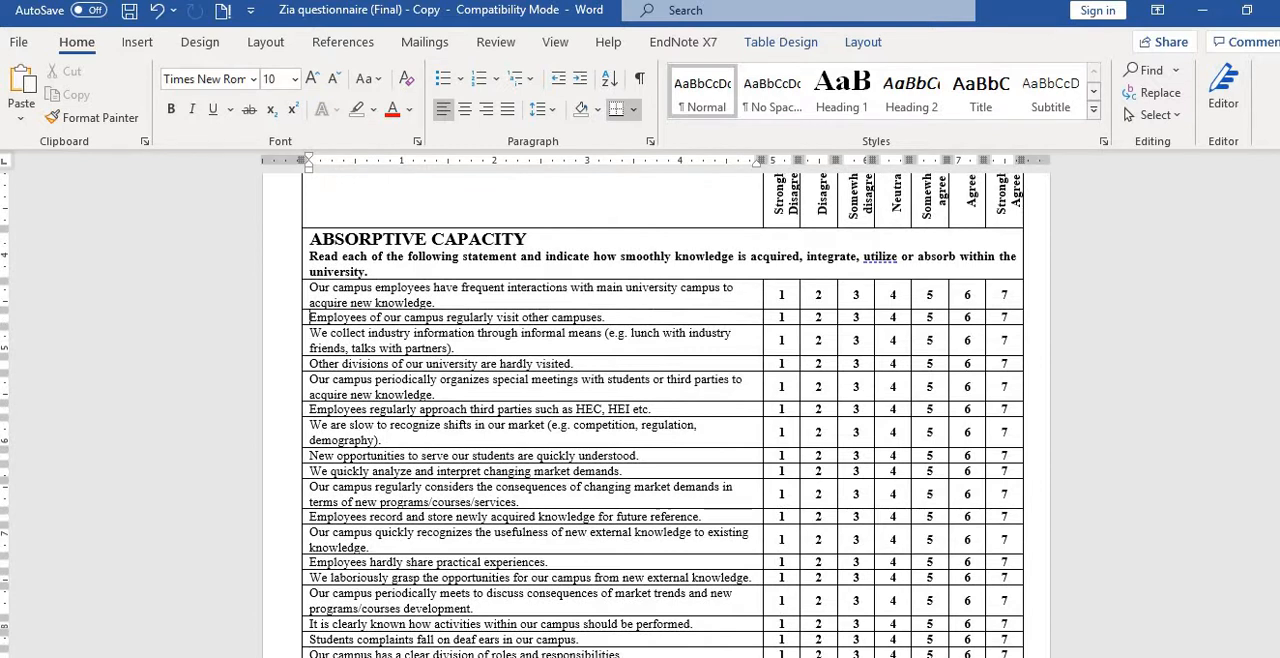
pyautogui.hotkey('shift', 'Down')
pyautogui.hotkey('shift', 'Down')
pyautogui.hotkey('shift', 'Down')
pyautogui.hotkey('shift', 'Down')
pyautogui.hotkey('shift', 'Down')
pyautogui.hotkey('shift', 'Down')
pyautogui.hotkey('shift', 'Down')
pyautogui.hotkey('shift', 'Down')
pyautogui.hotkey('shift', 'Down')
pyautogui.hotkey('shift', 'Down')
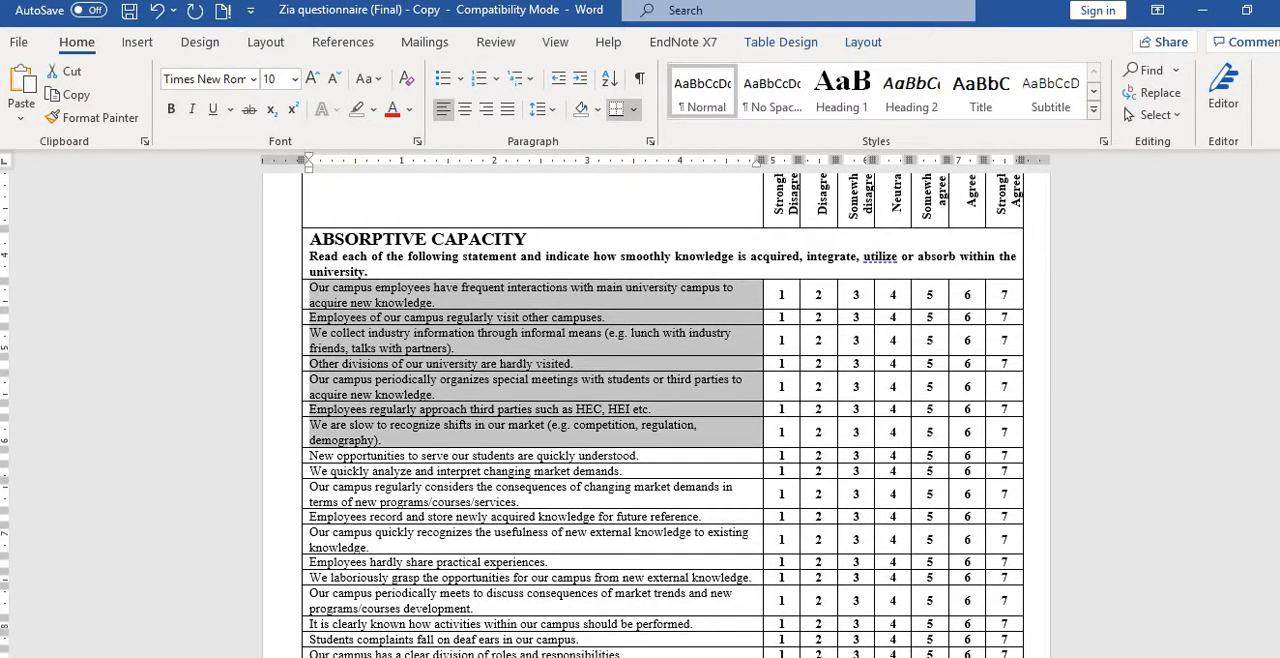
# Return to Google Forms and add a blank multiple-choice question to the new section.
pyautogui.hotkey('alt', 'Tab')
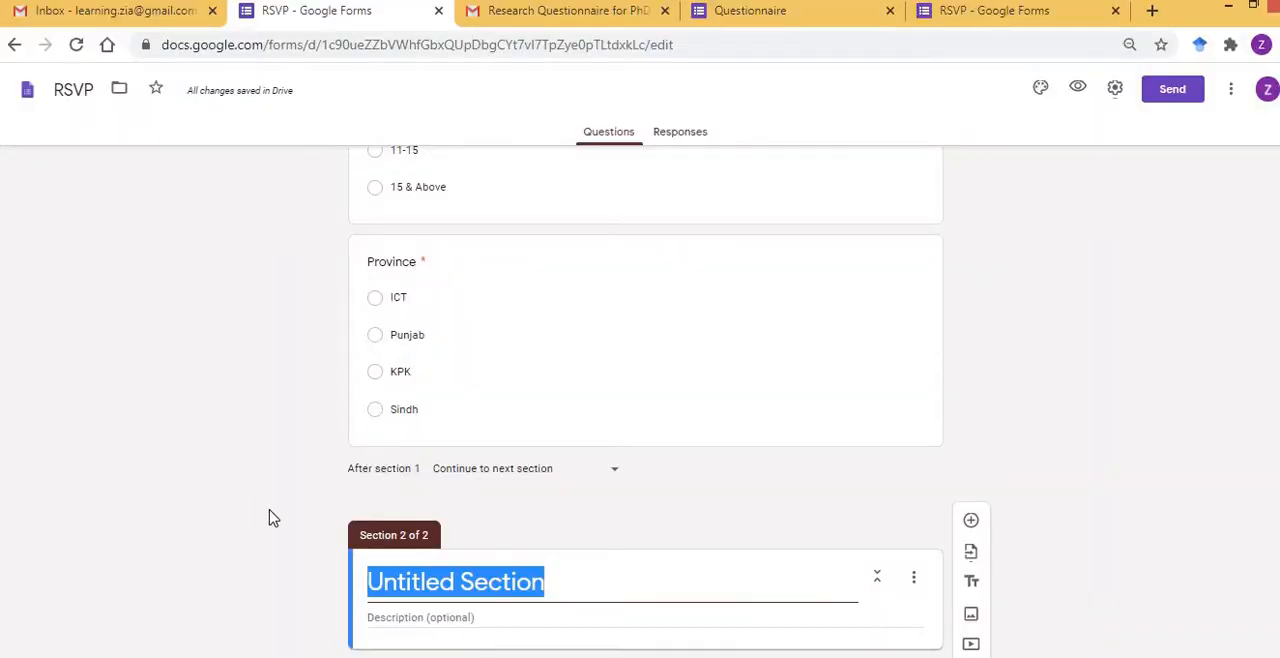
pyautogui.click(268, 518)
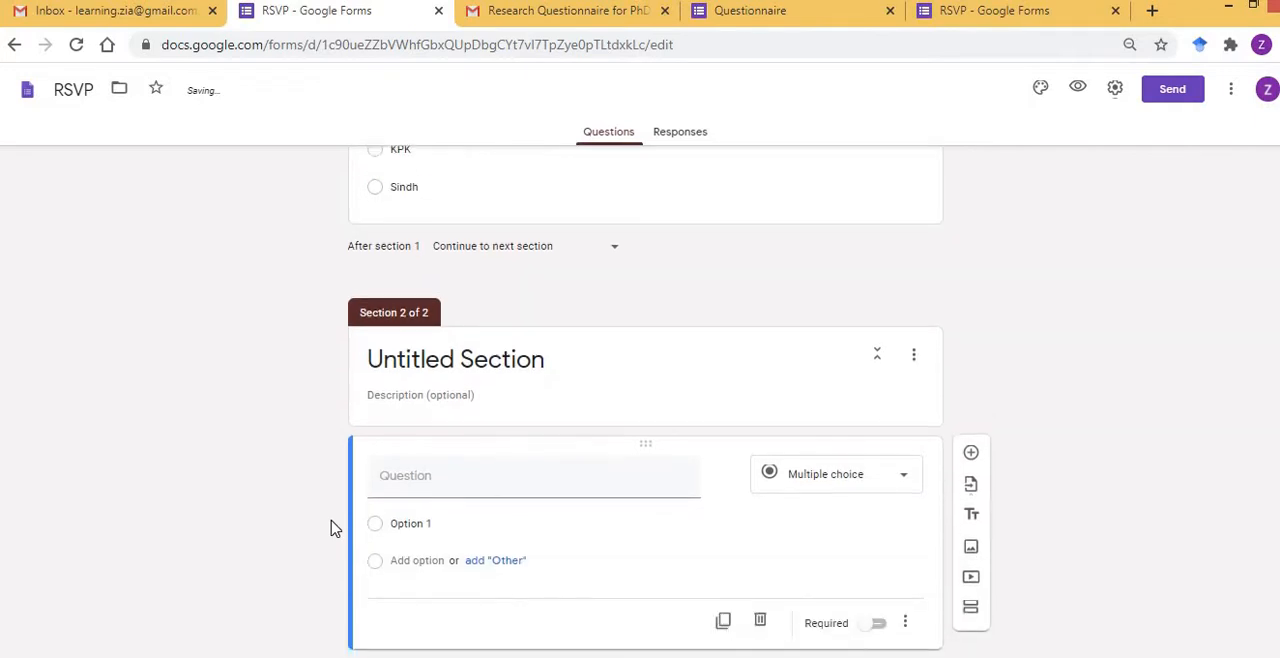
# Copy the heading "ABSORPTIVE CAPACITY" from the Word questionnaire and use it as the title of section 2 in the form.
pyautogui.hotkey('alt', 'Tab')
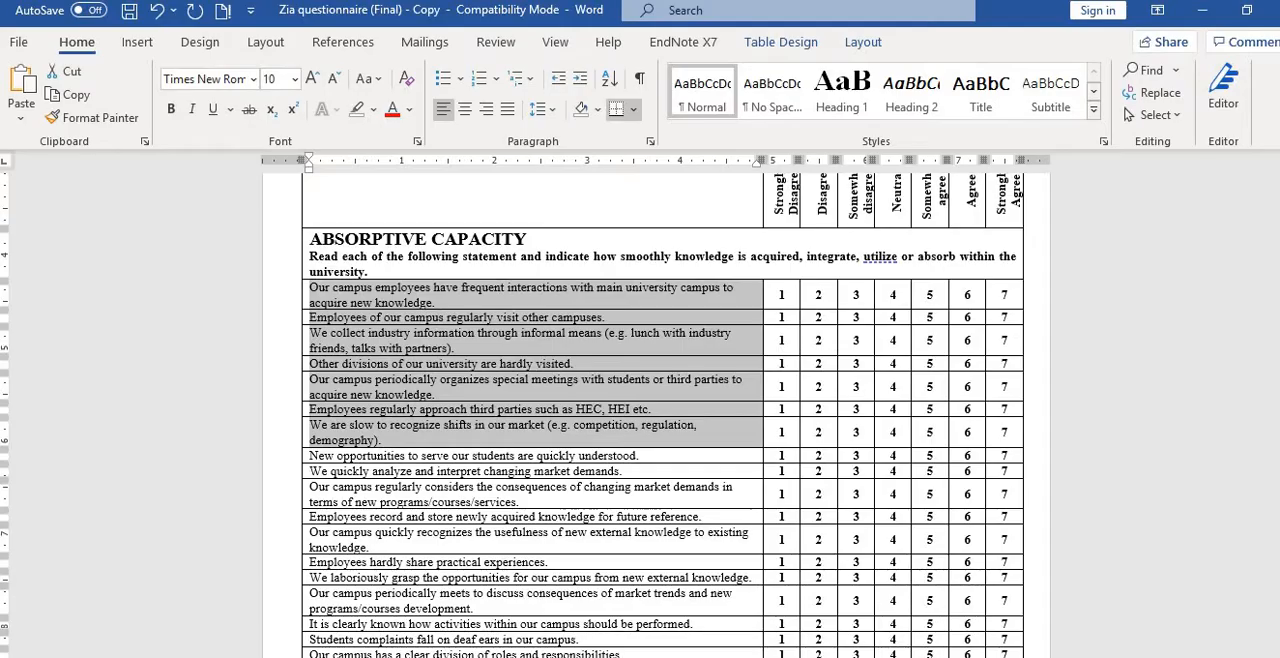
pyautogui.tripleClick(311, 240)
pyautogui.hotkey('ctrl', 'c')
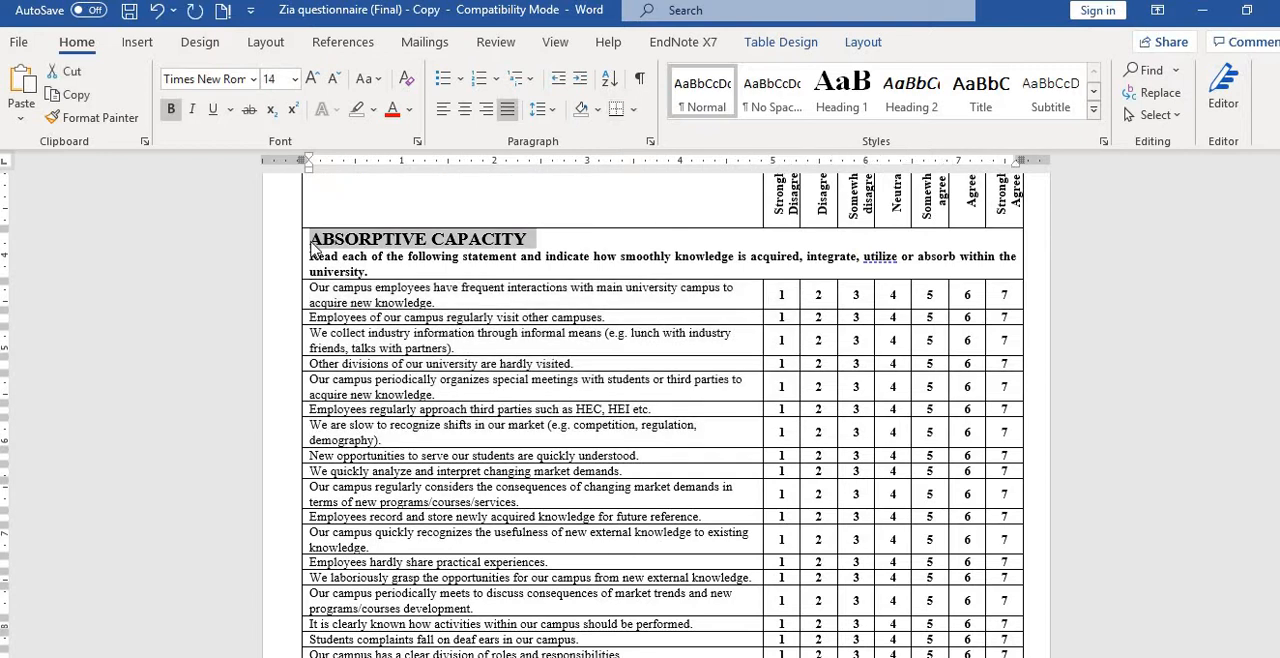
pyautogui.hotkey('alt', 'Tab')
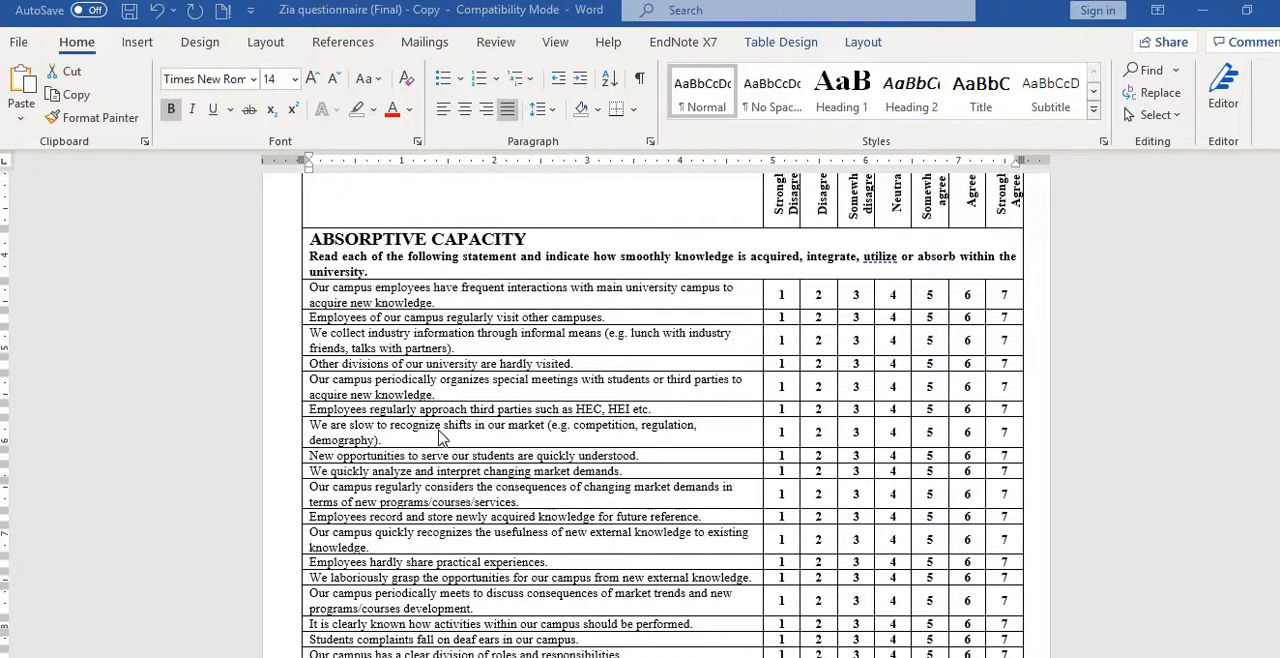
pyautogui.click(480, 360)
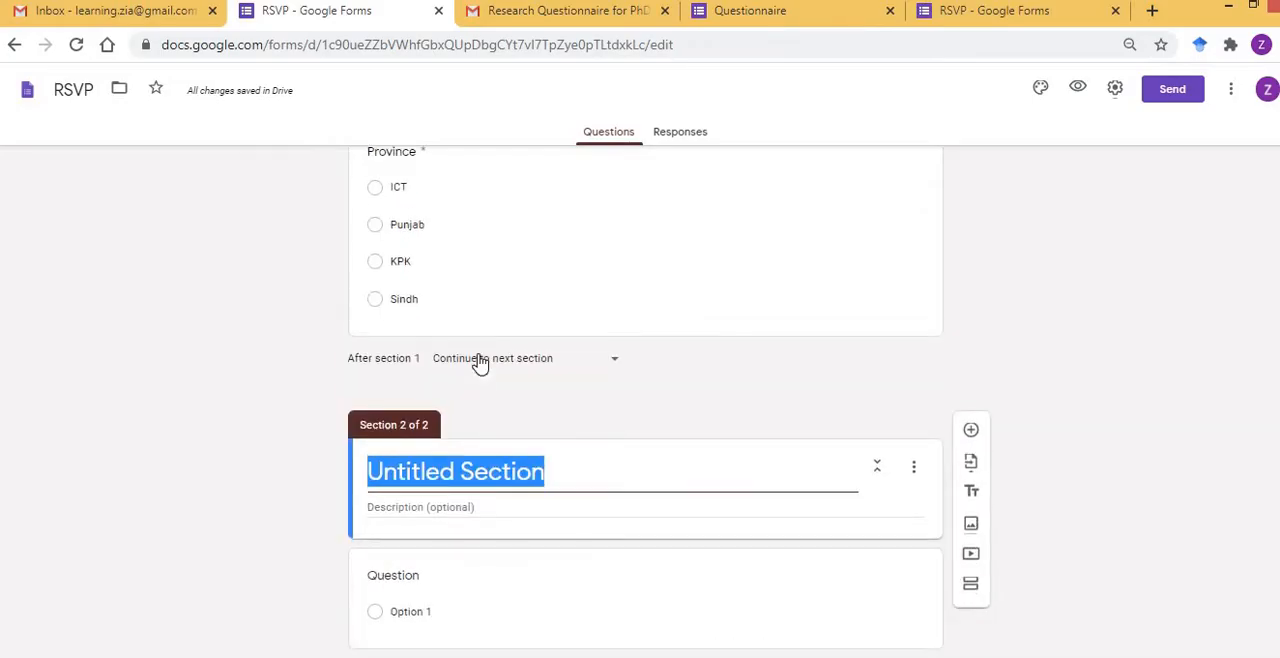
pyautogui.press('BackSpace')
pyautogui.hotkey('ctrl', 'v')
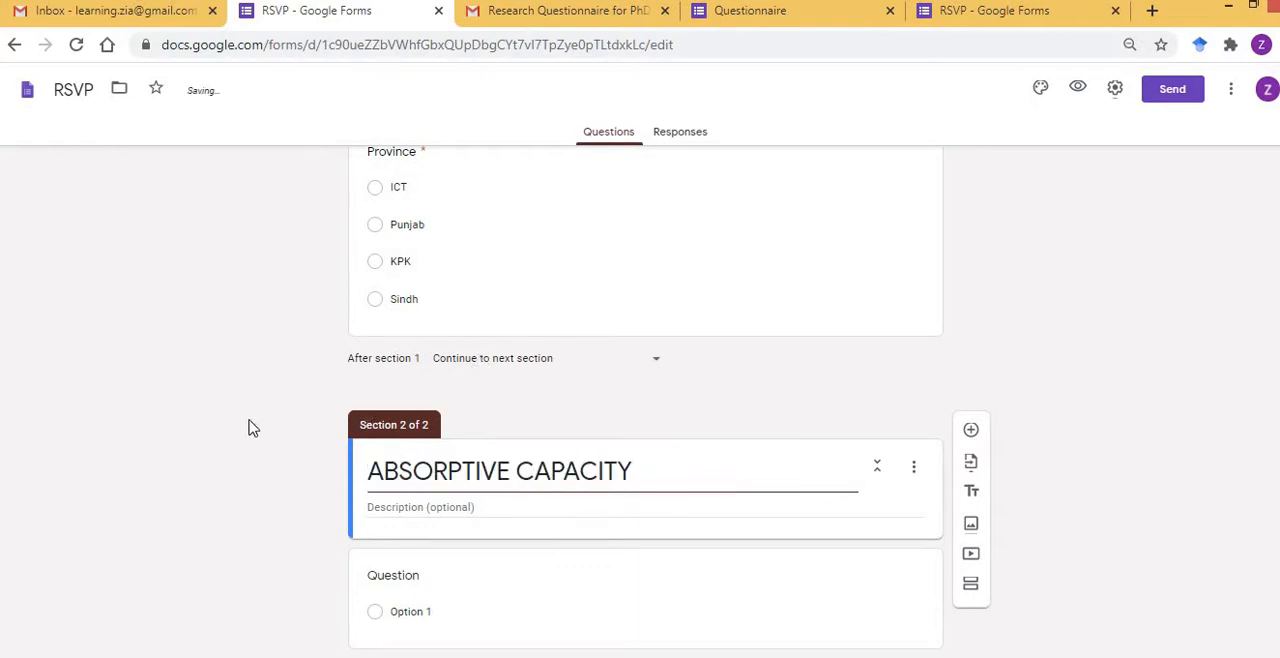
pyautogui.click(249, 420)
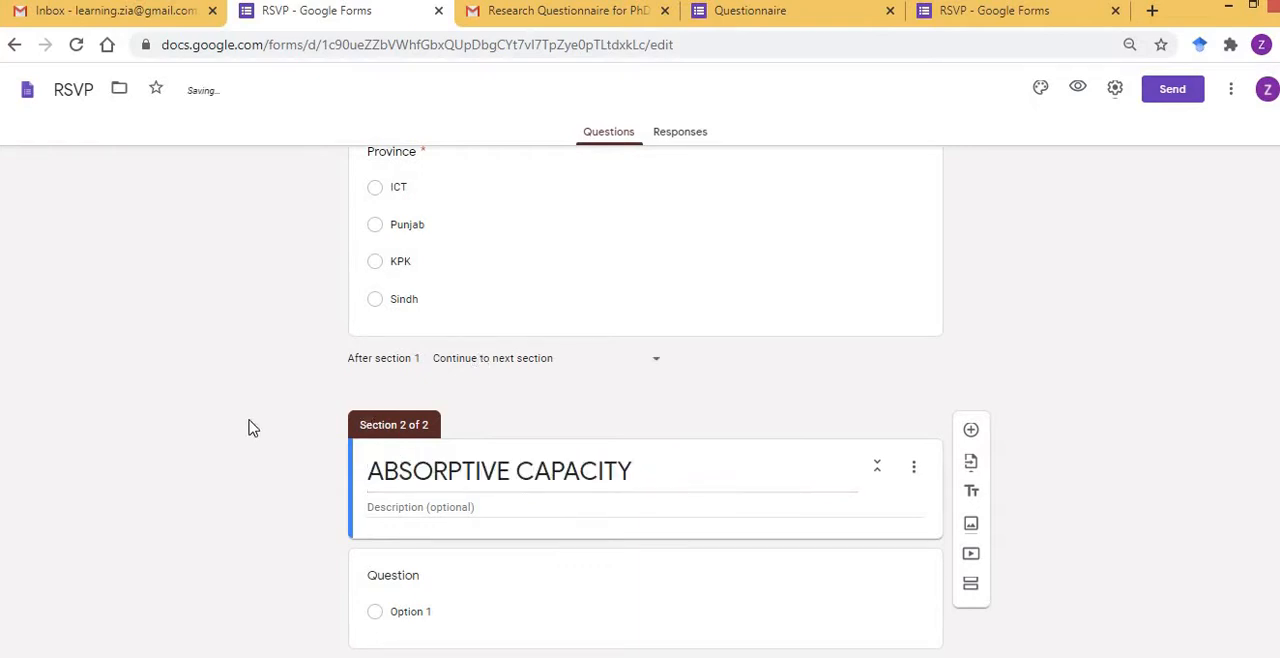
# Copy the instruction sentence below the ABSORPTIVE CAPACITY heading in Word into the description of section 2 in the form.
pyautogui.click(493, 508)
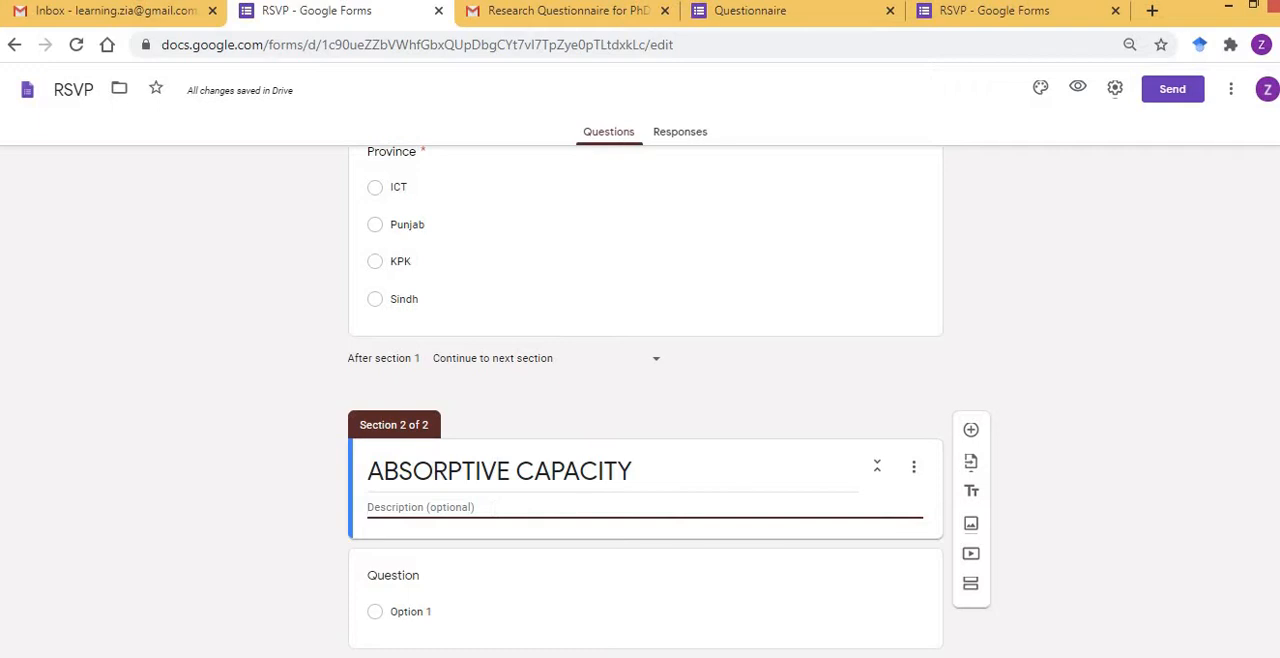
pyautogui.hotkey('alt', 'Tab')
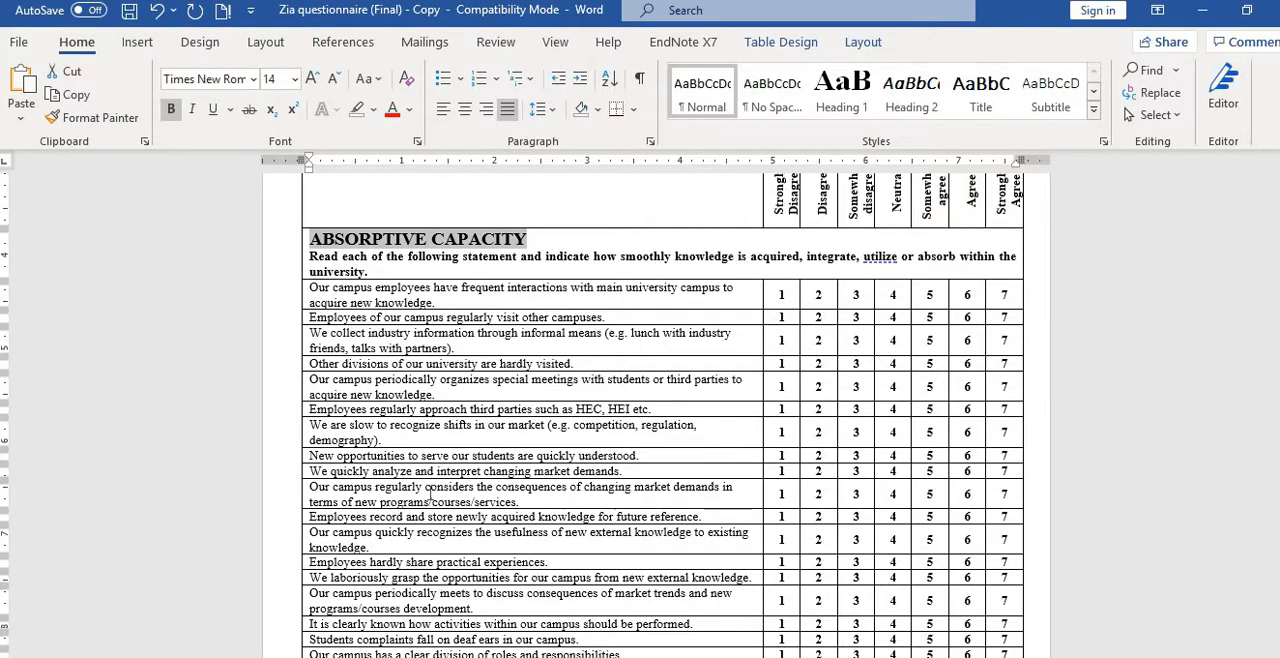
pyautogui.press('Left')
pyautogui.press('Down')
pyautogui.hotkey('shift', 'Down')
pyautogui.hotkey('shift', 'Down')
pyautogui.hotkey('shift', 'Left')
pyautogui.hotkey('ctrl', 'c')
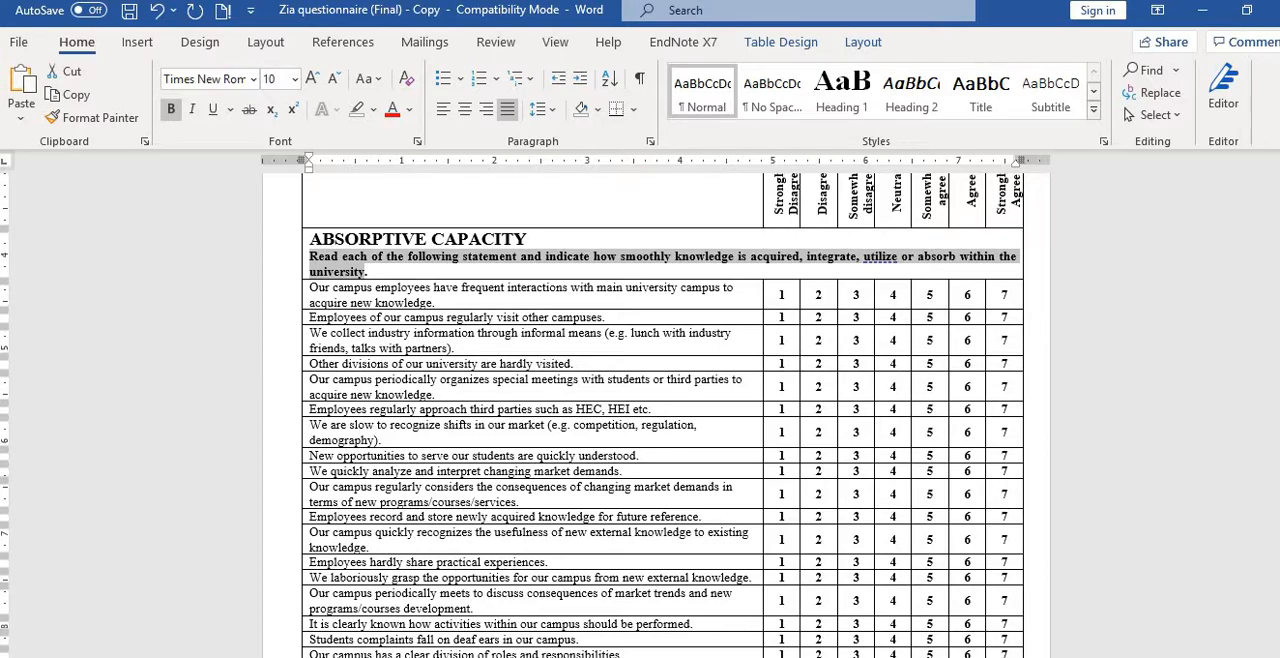
pyautogui.hotkey('alt', 'Tab')
pyautogui.hotkey('ctrl', 'v')
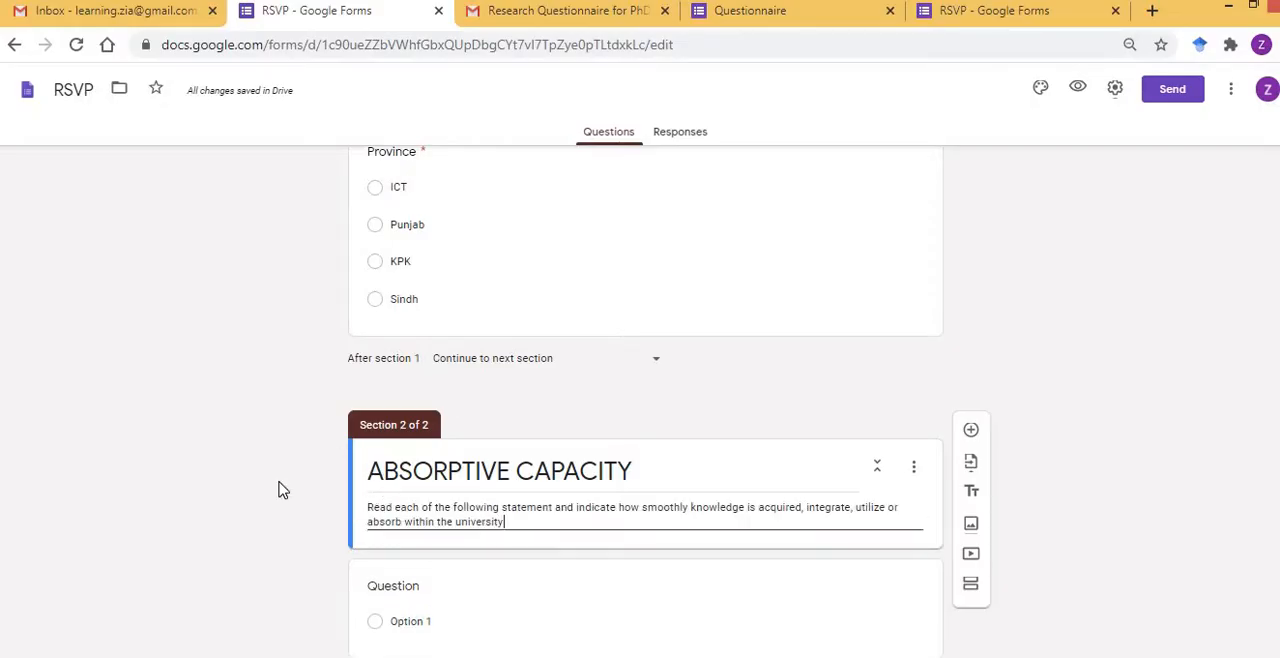
pyautogui.click(277, 486)
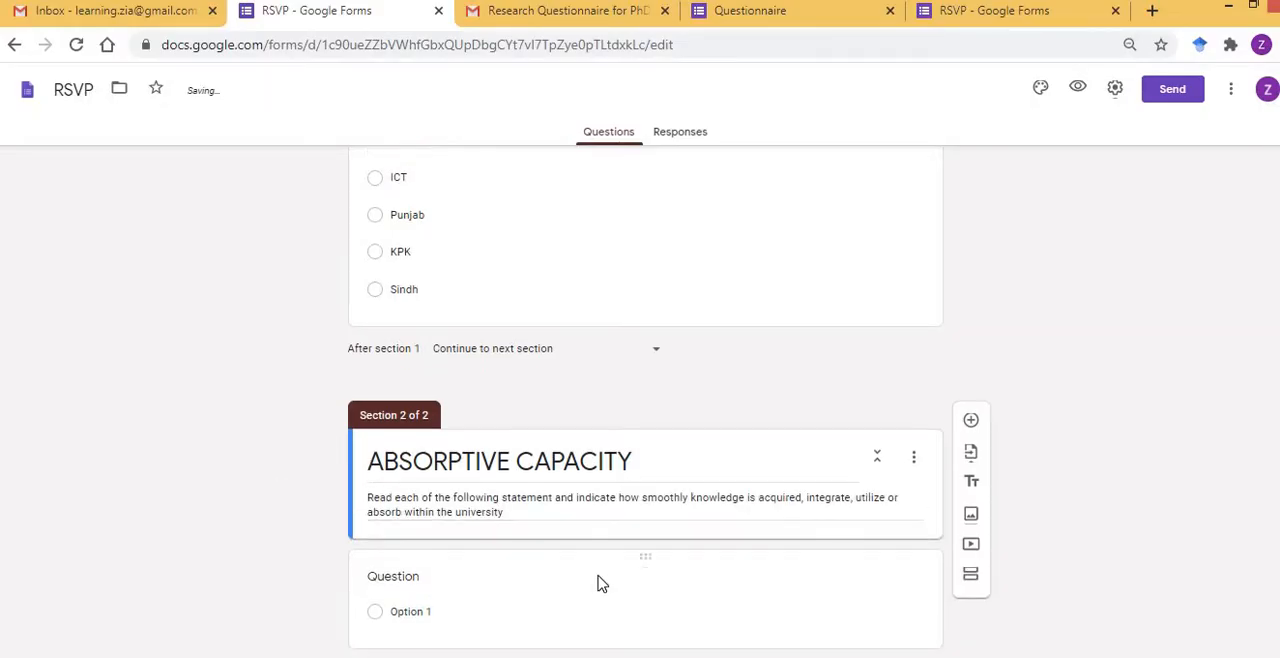
# Change the blank question under ABSORPTIVE CAPACITY to a linear scale running from 1 to 7.
pyautogui.click(598, 582)
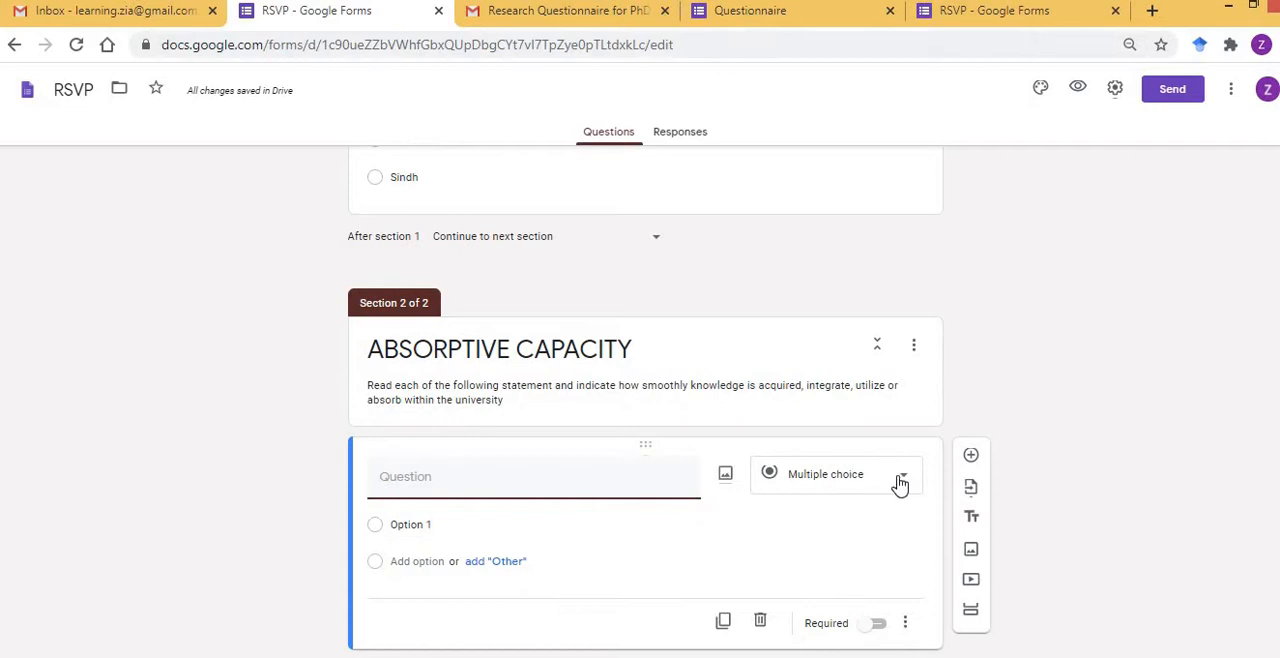
pyautogui.click(904, 483)
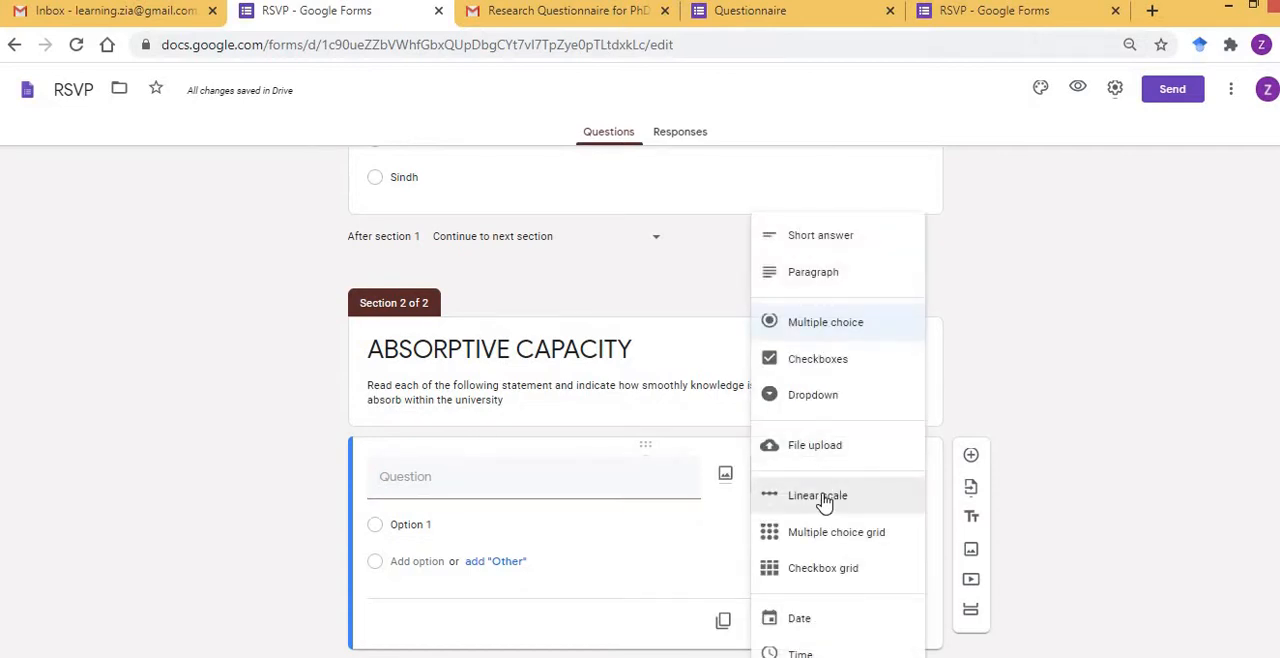
pyautogui.click(830, 493)
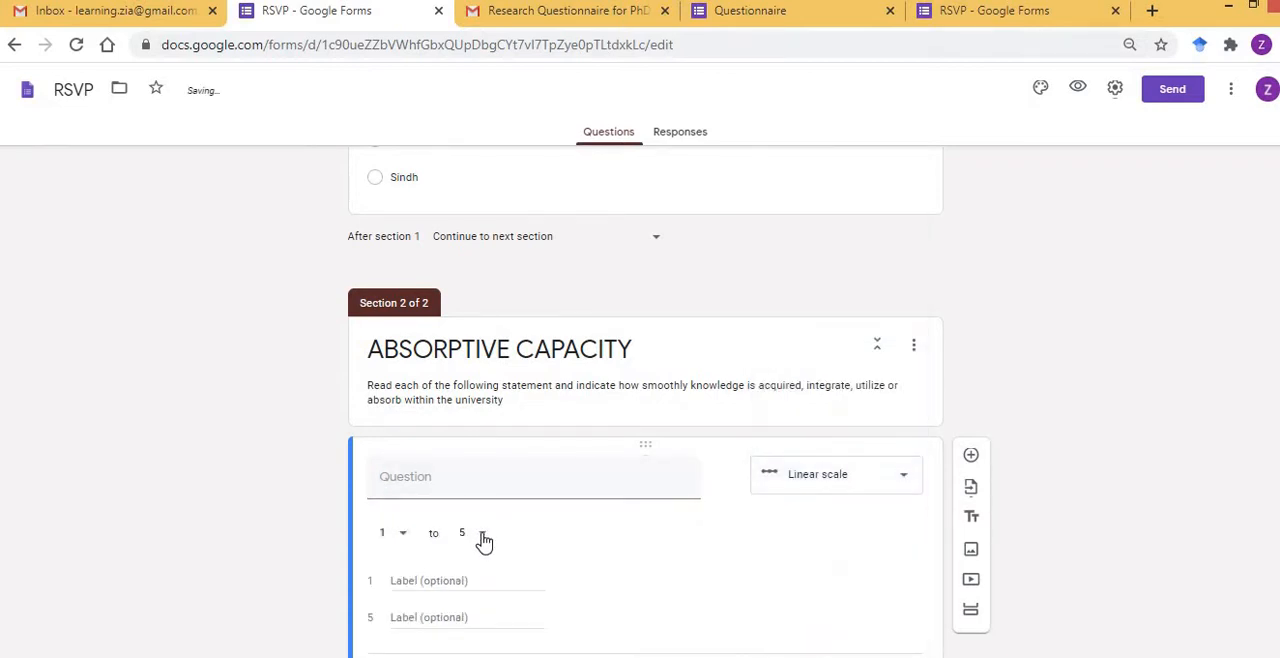
pyautogui.click(481, 534)
pyautogui.click(466, 545)
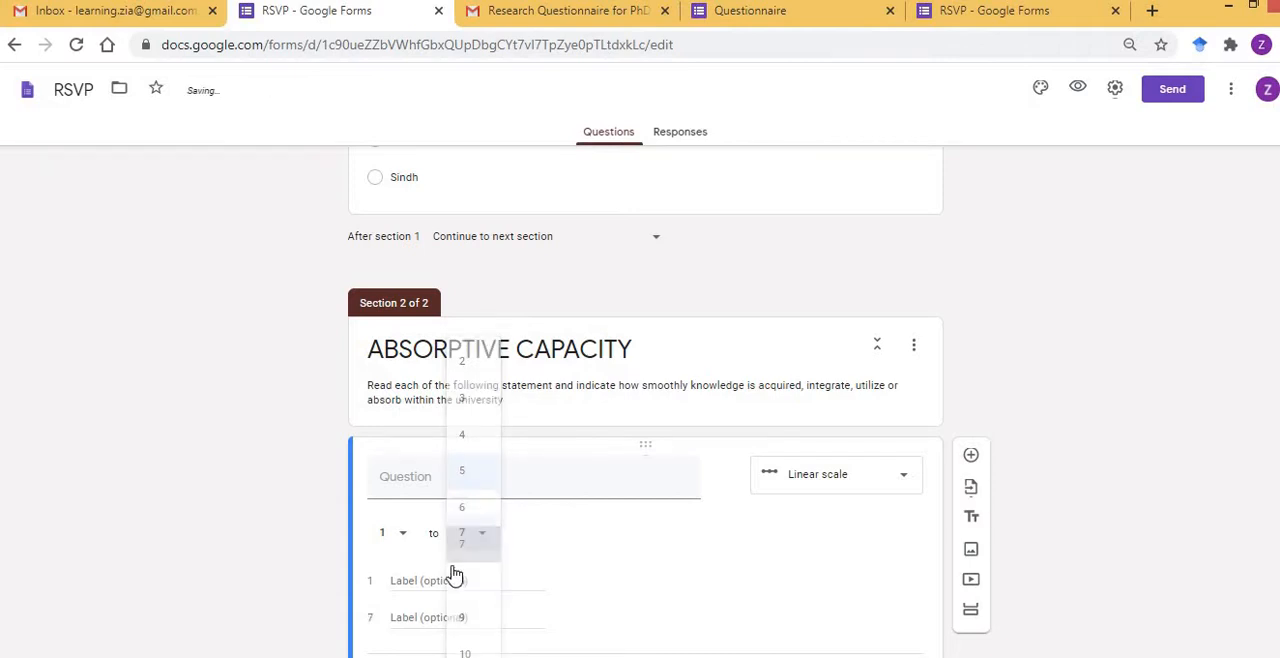
# Label scale point 1 "Strongly Disagree" and point 7 "Strongly Agree", and make the question required.
pyautogui.click(464, 582)
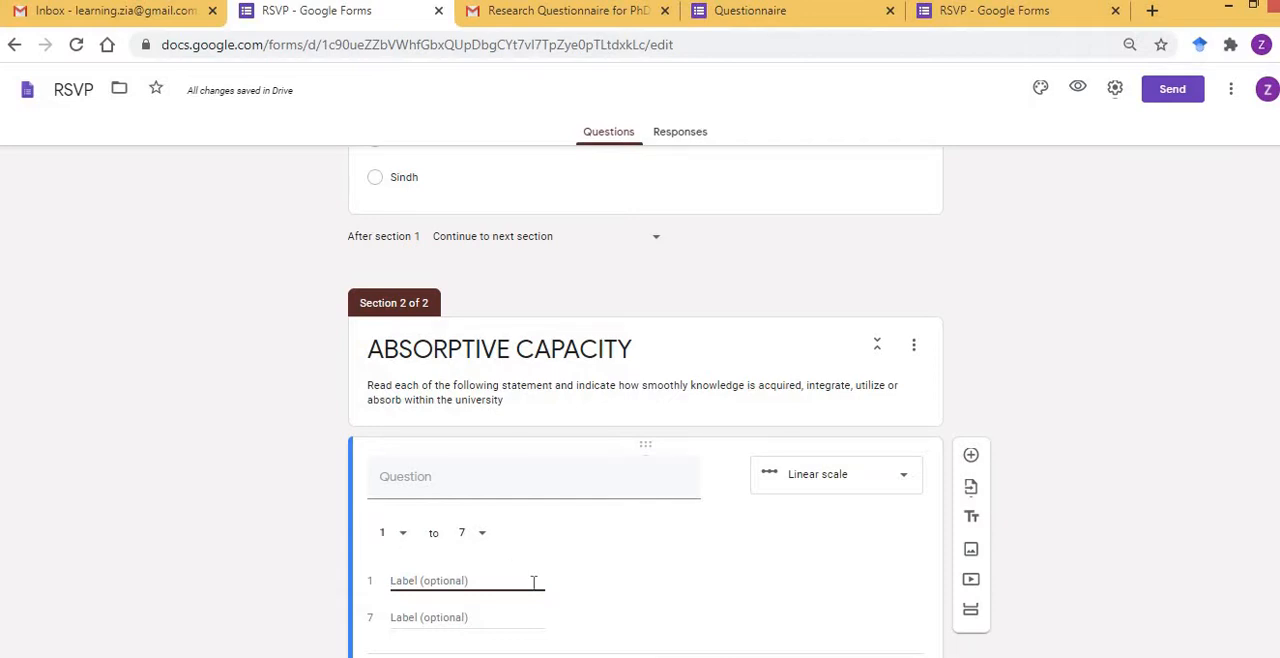
pyautogui.write('Strongly Disagree')
pyautogui.click(476, 614)
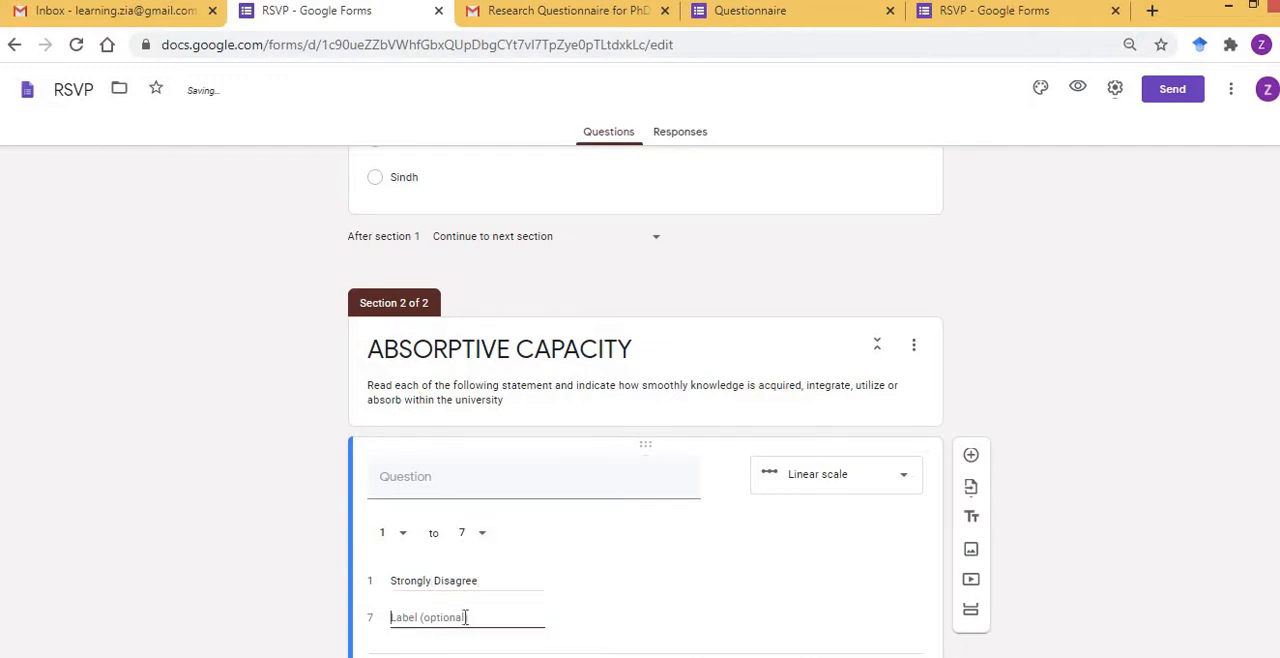
pyautogui.write('Strongly Ag')
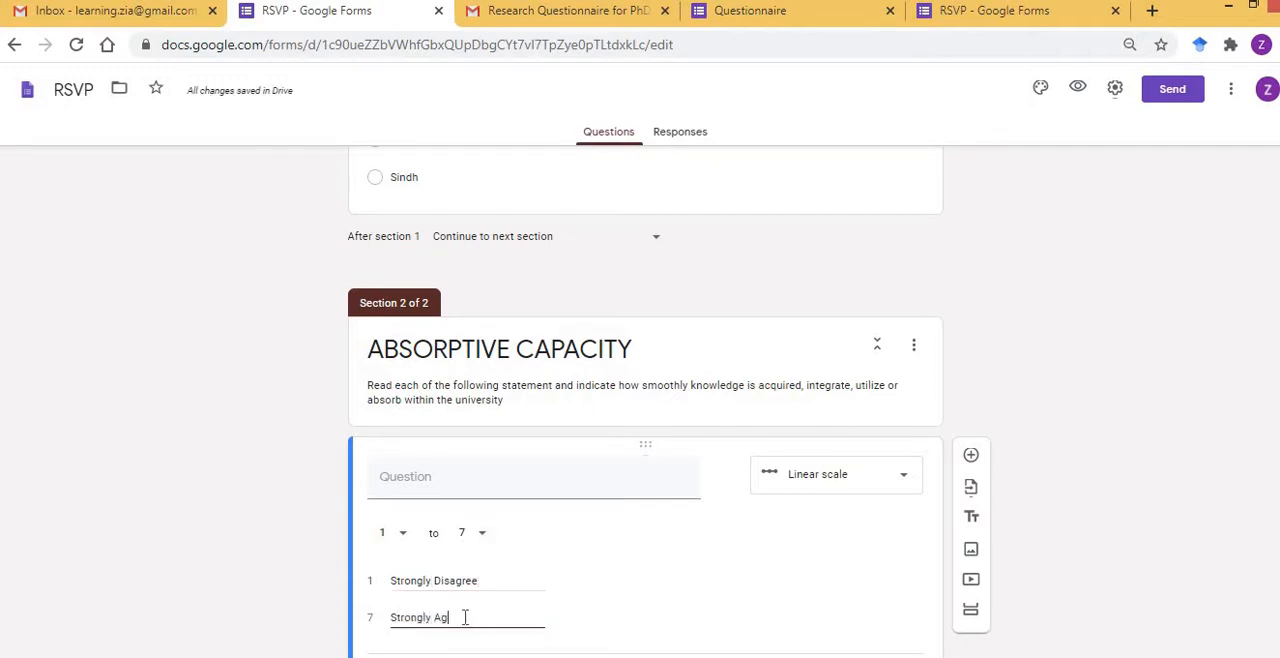
pyautogui.write('ree')
pyautogui.scroll(-1, 645, 404)
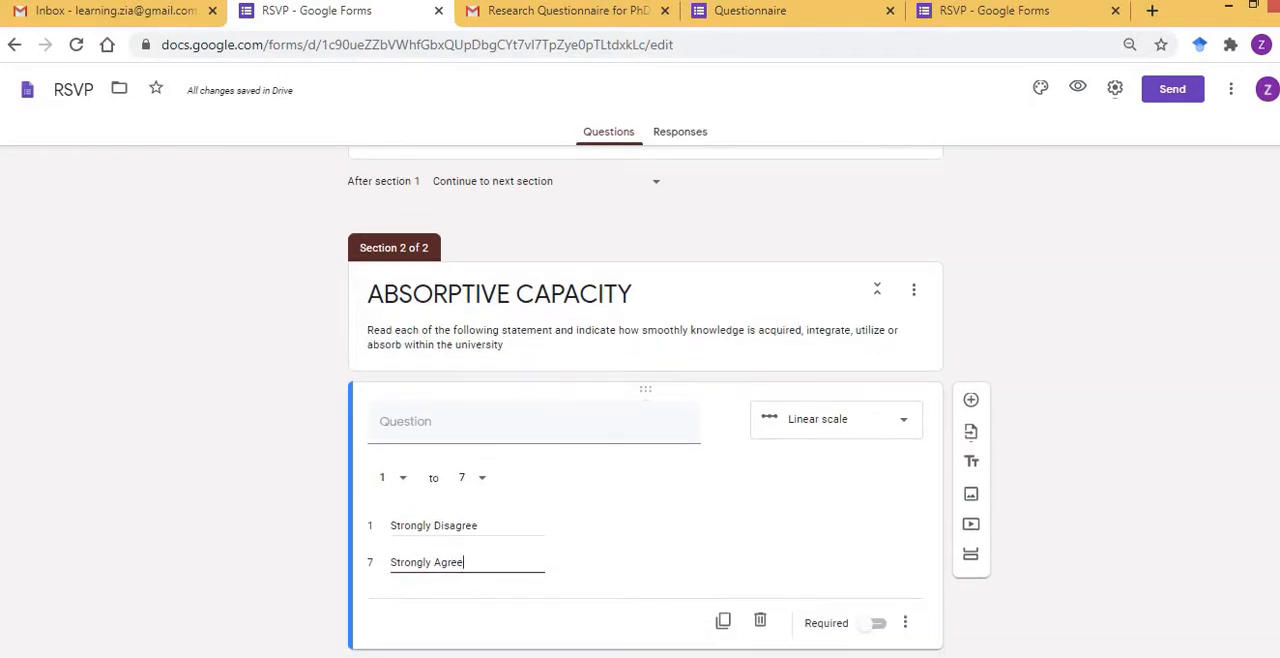
pyautogui.click(878, 623)
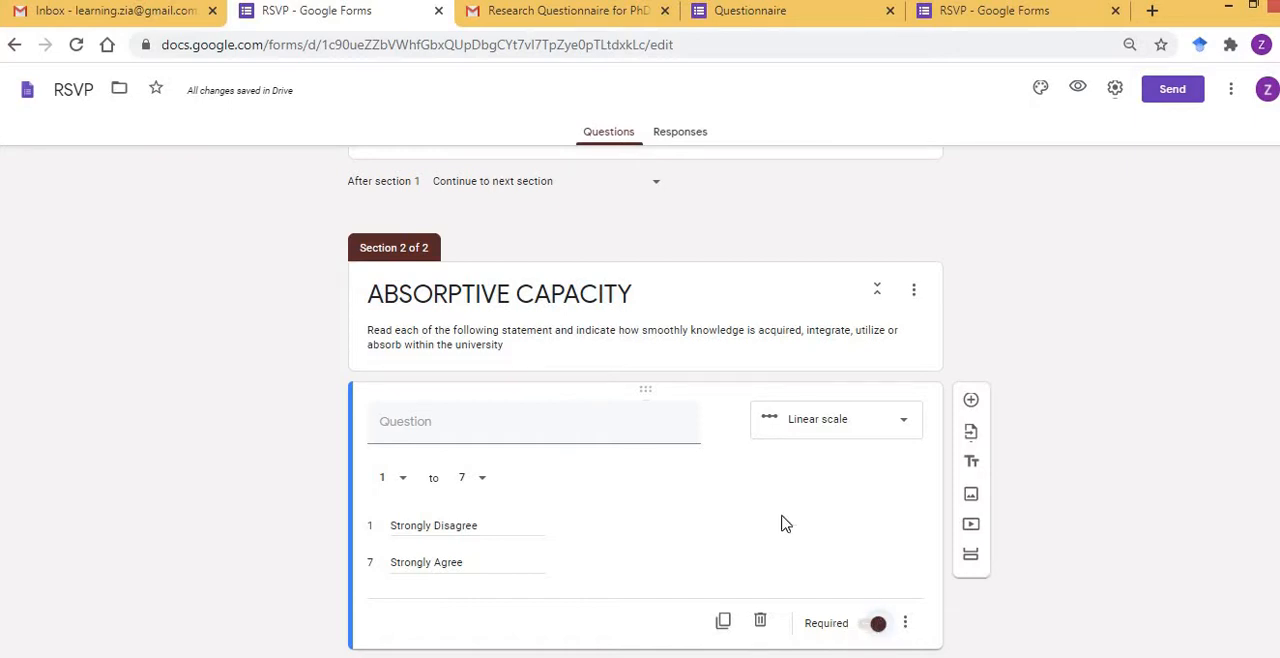
# Examine how required questions are marked in the published Questionnaire form, including the note below its description, and return to the RSVP form.
pyautogui.click(770, 11)
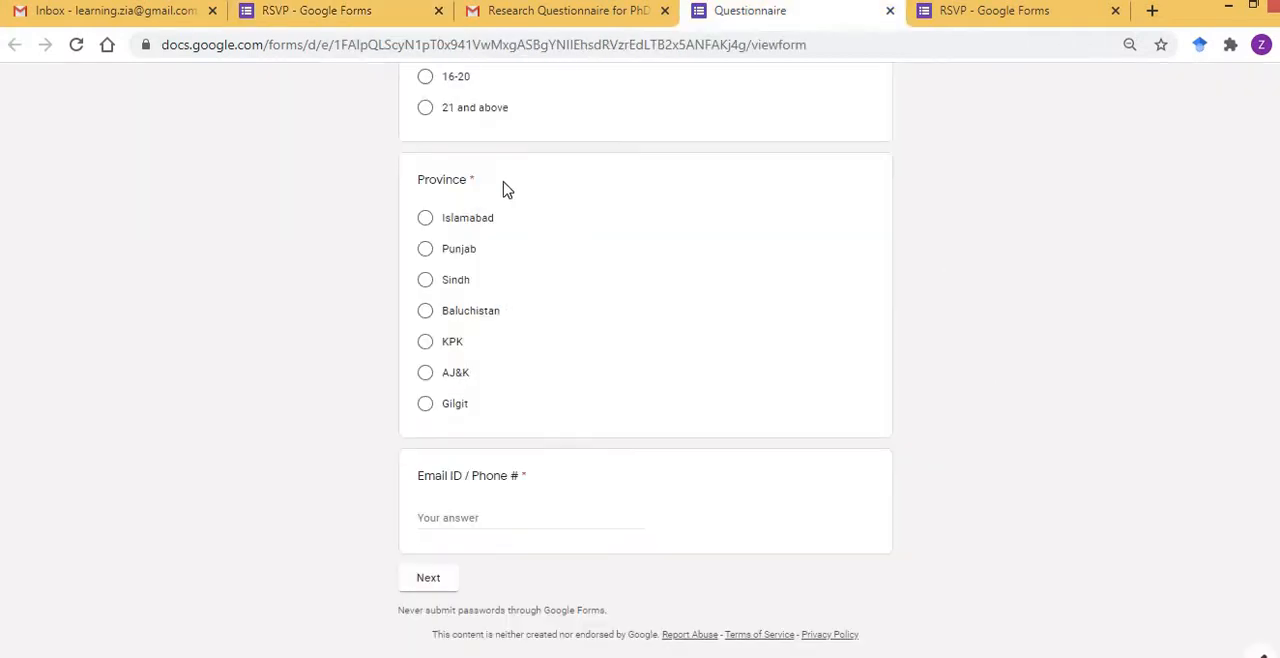
pyautogui.moveTo(471, 180); pyautogui.dragTo(482, 188)
pyautogui.scroll(10, 480, 188)
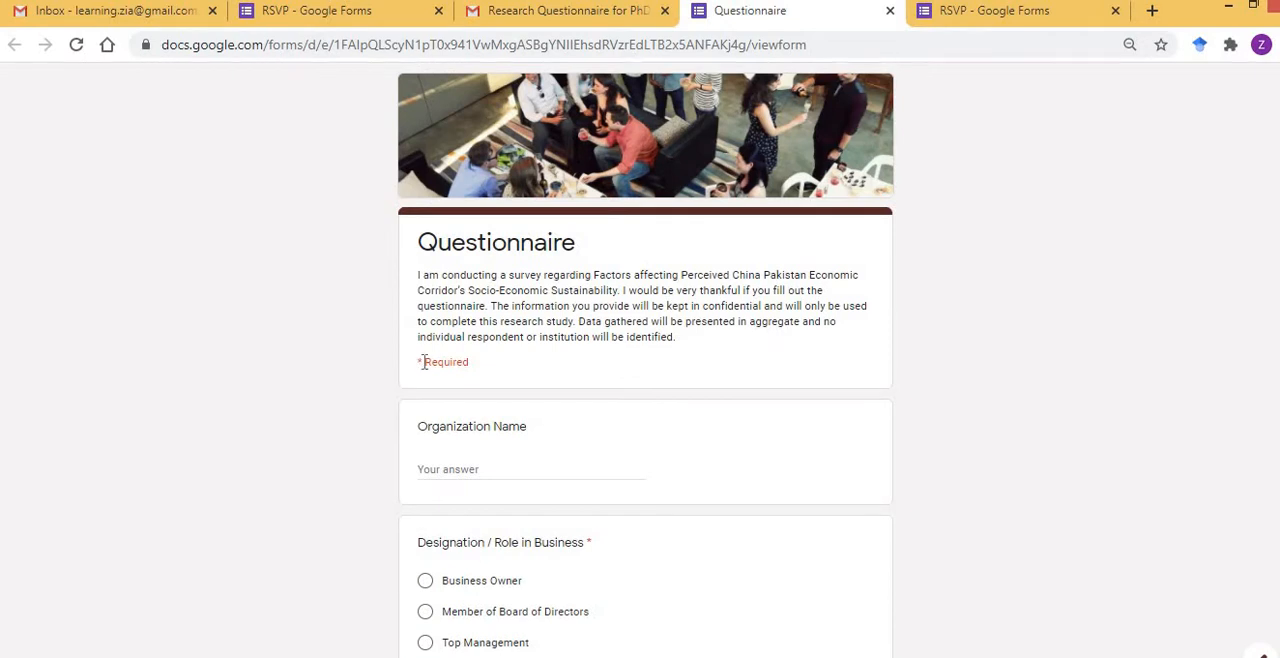
pyautogui.moveTo(423, 362); pyautogui.dragTo(463, 360)
pyautogui.click(231, 325)
pyautogui.click(336, 12)
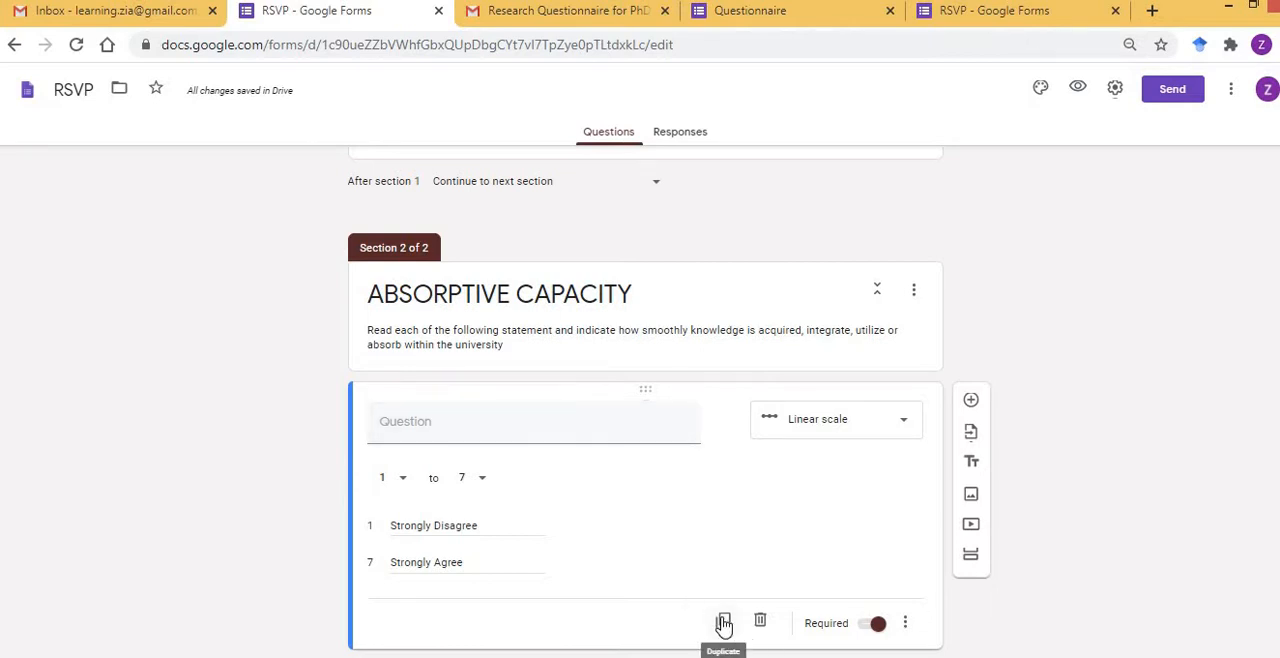
# Check how the linear-scale question displays to respondents beneath the ABSORPTIVE CAPACITY section title and description.
pyautogui.click(374, 298)
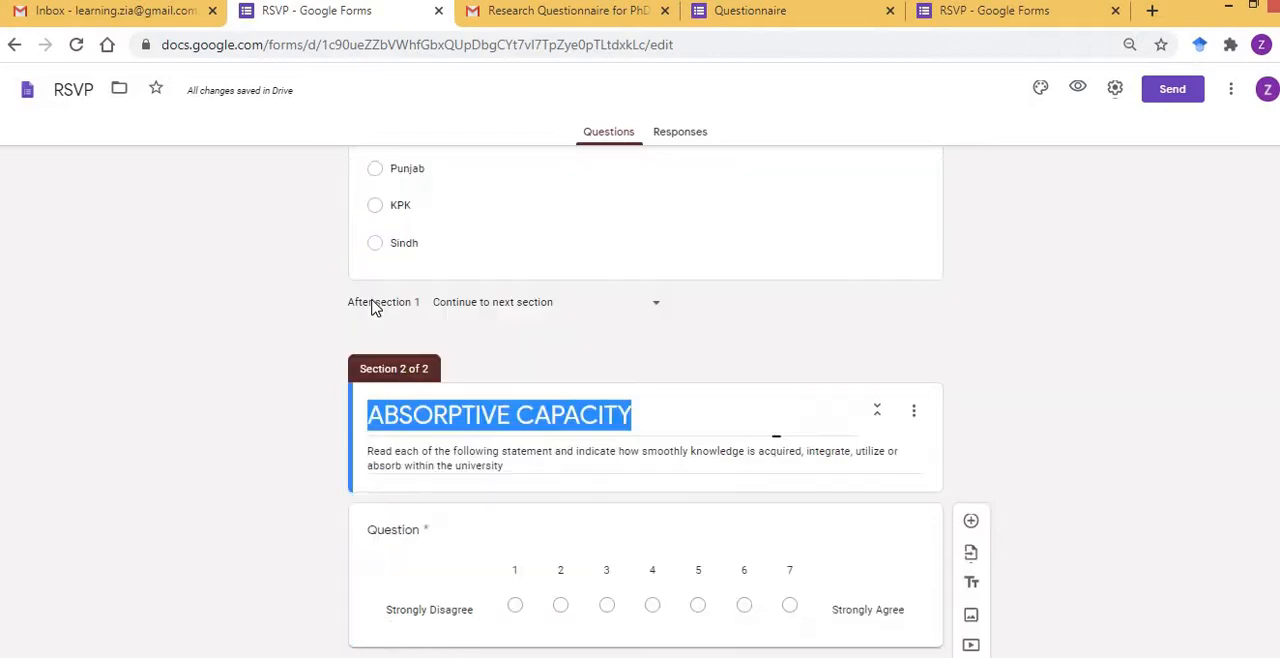
pyautogui.click(331, 335)
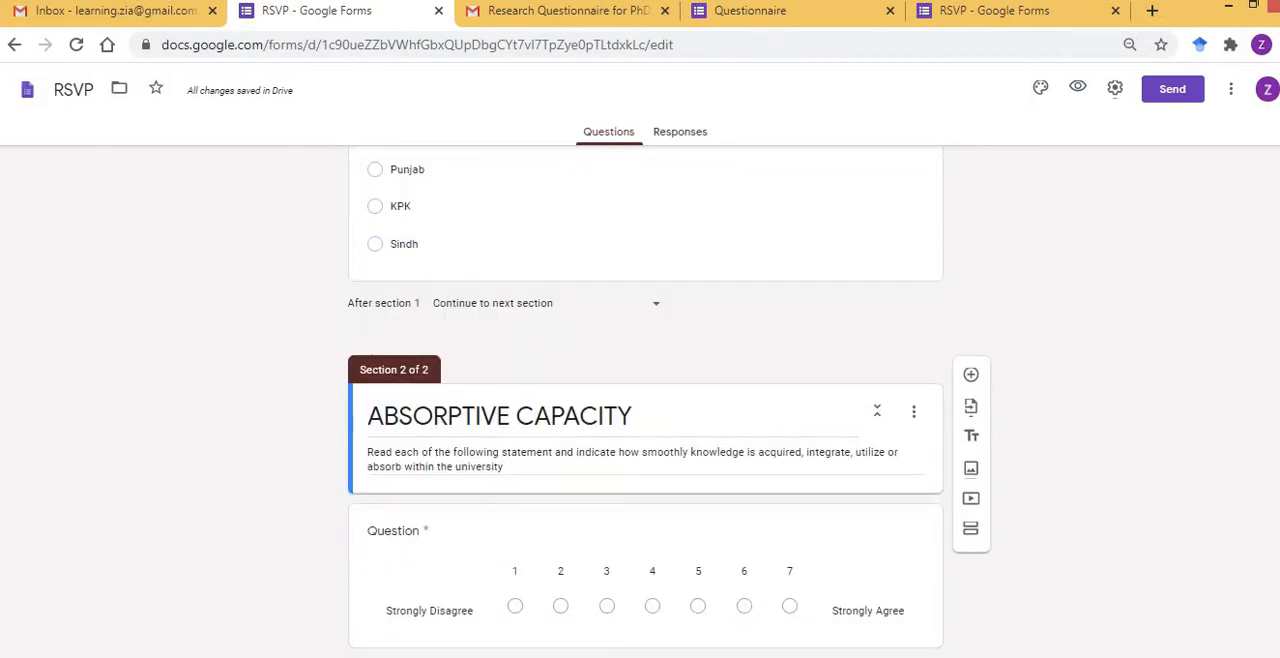
pyautogui.click(570, 537)
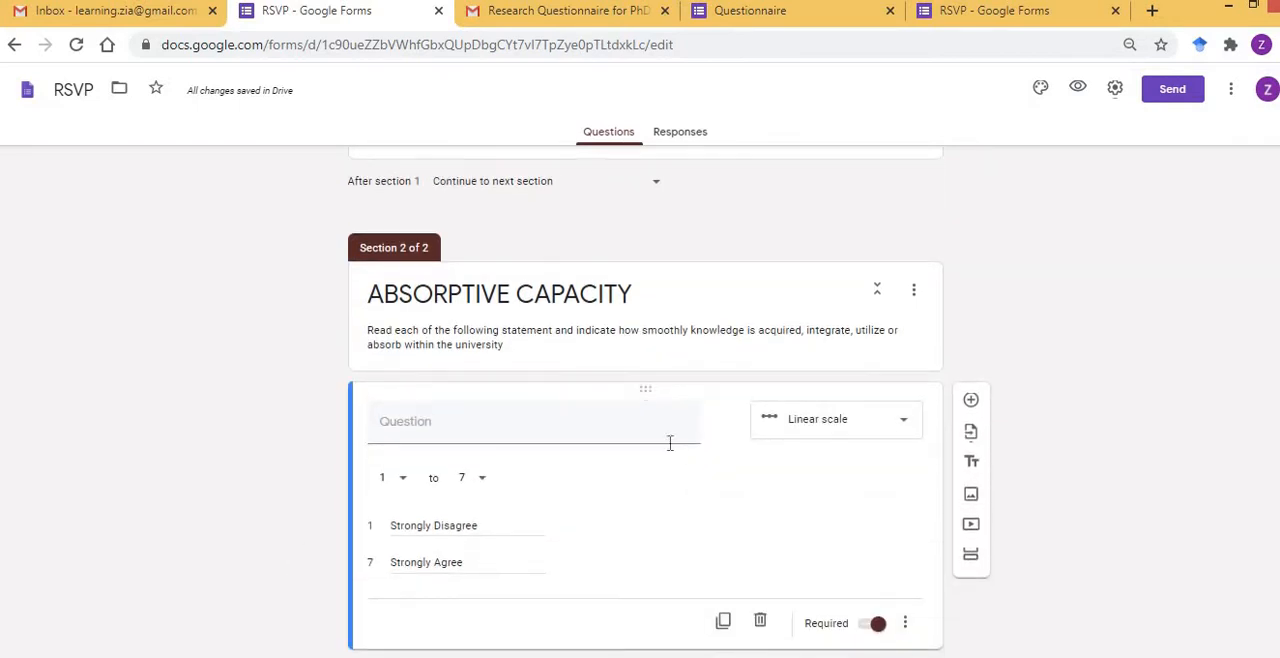
pyautogui.tripleClick(632, 331)
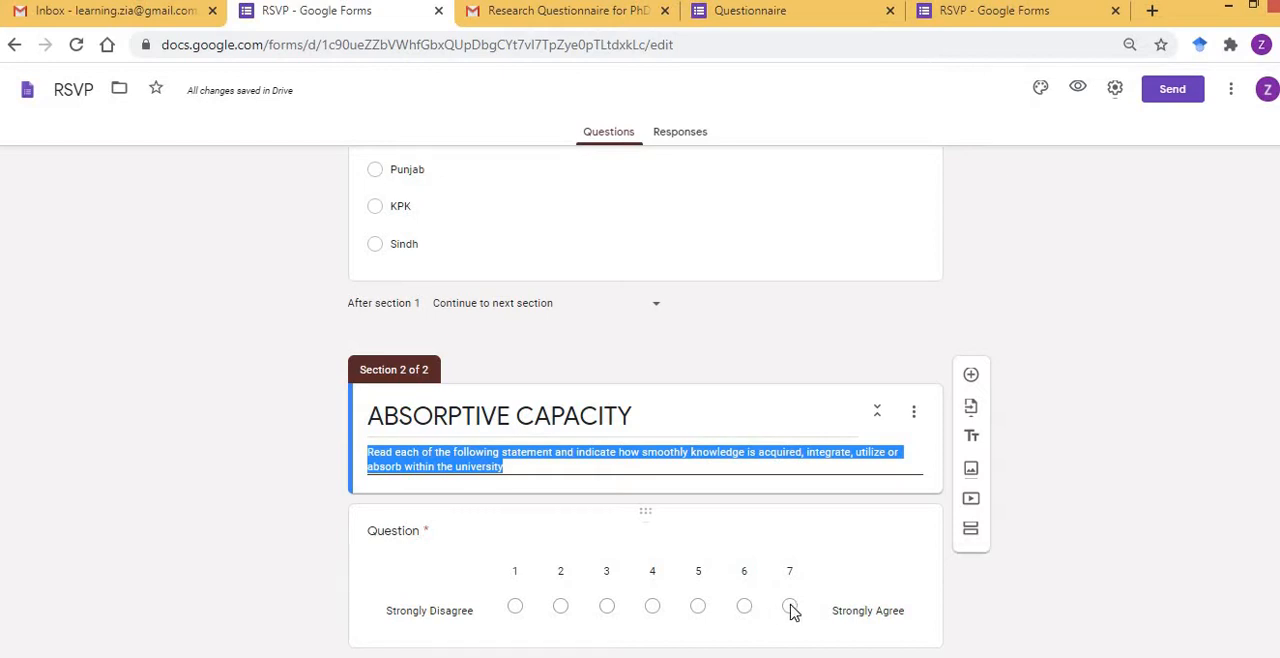
# Compare the response-scale column headings of the table in the Word questionnaire with the form's linear scale.
pyautogui.hotkey('alt', 'Tab')
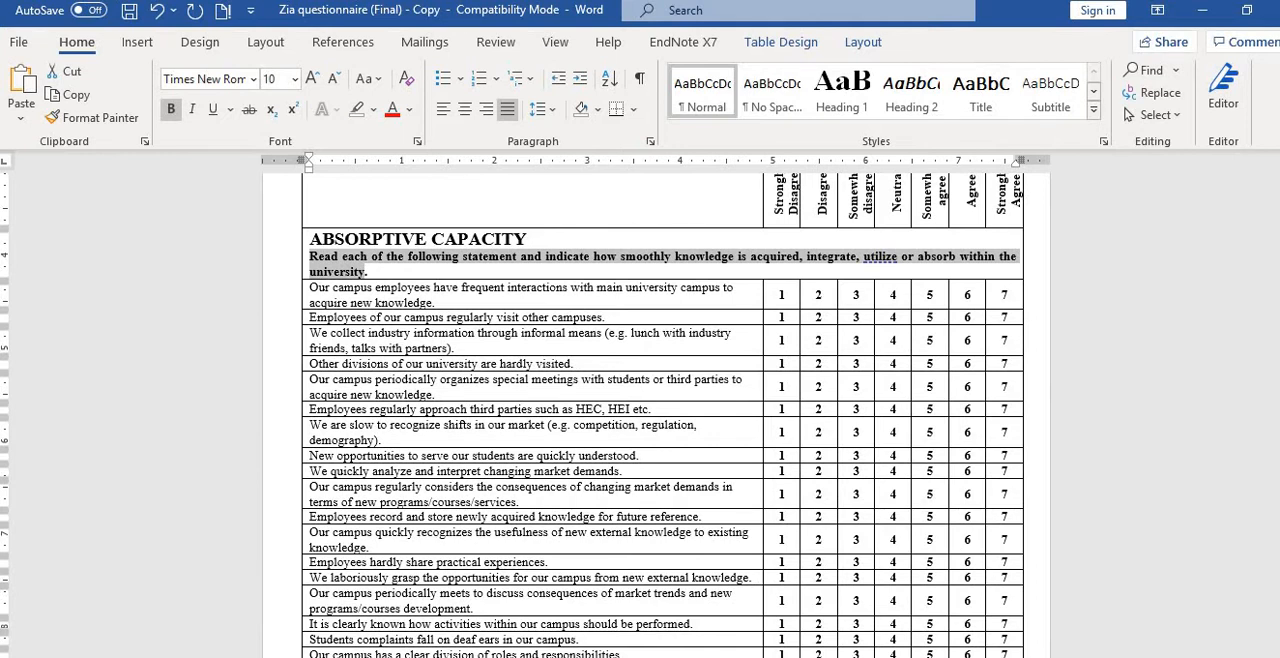
pyautogui.scroll(1, 884, 252)
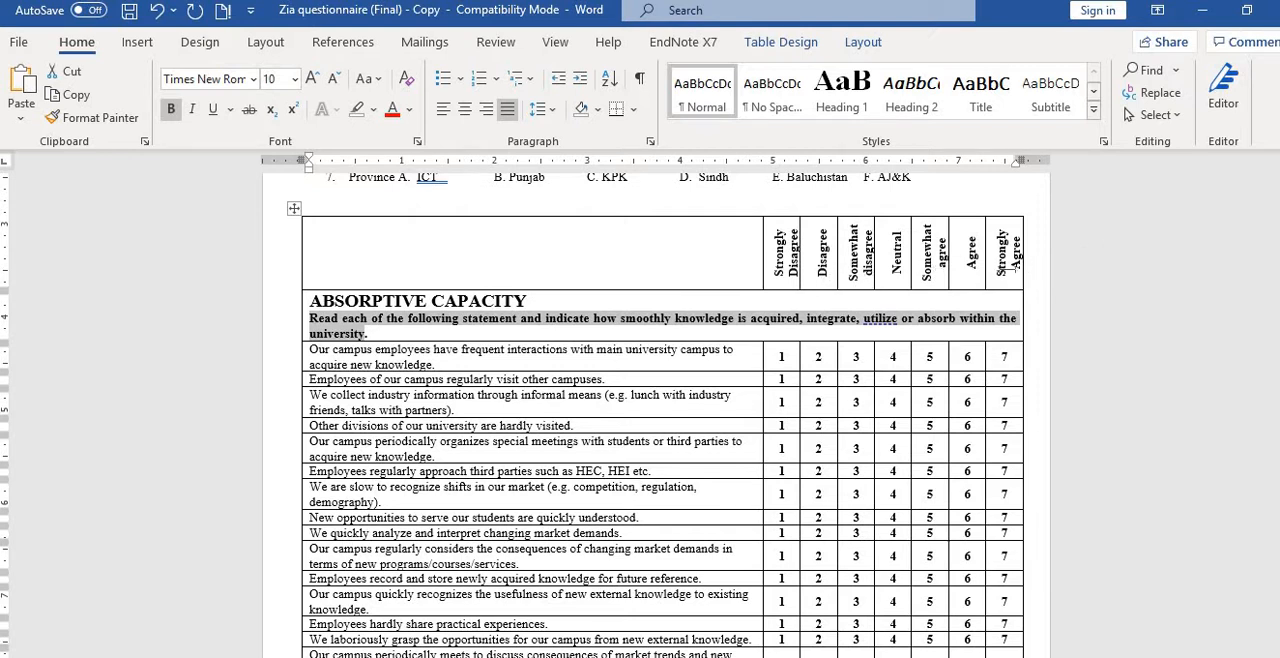
pyautogui.moveTo(1009, 260); pyautogui.dragTo(1006, 231)
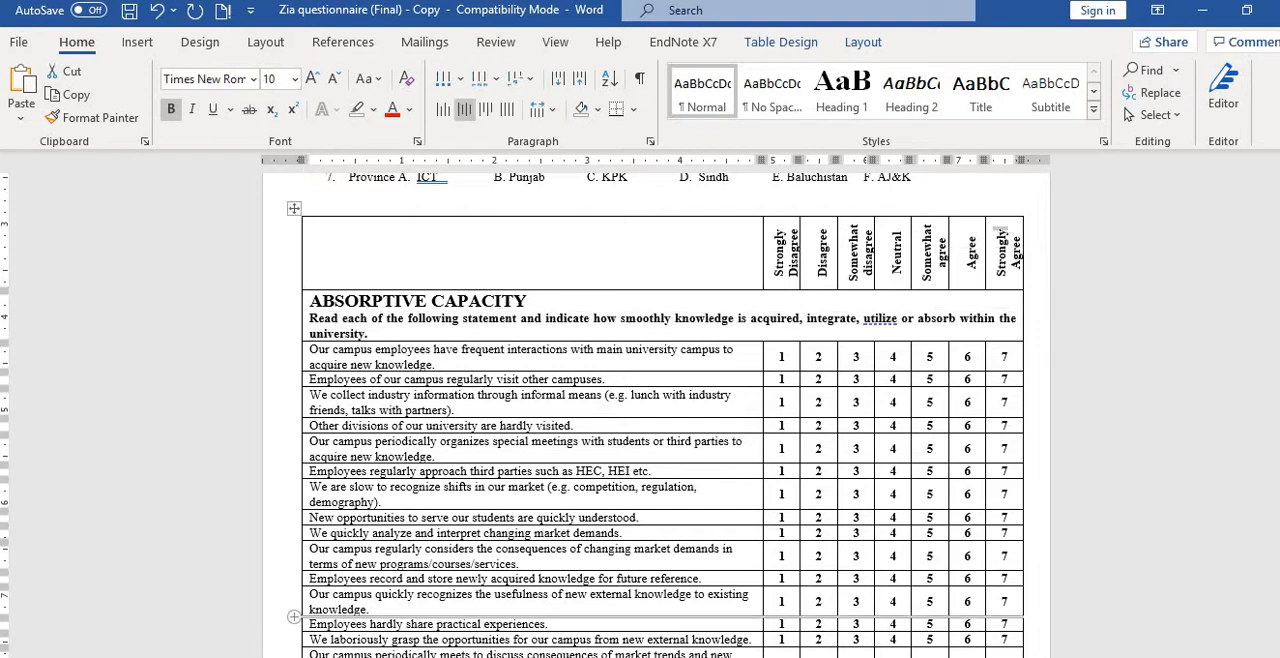
pyautogui.hotkey('alt', 'Tab')
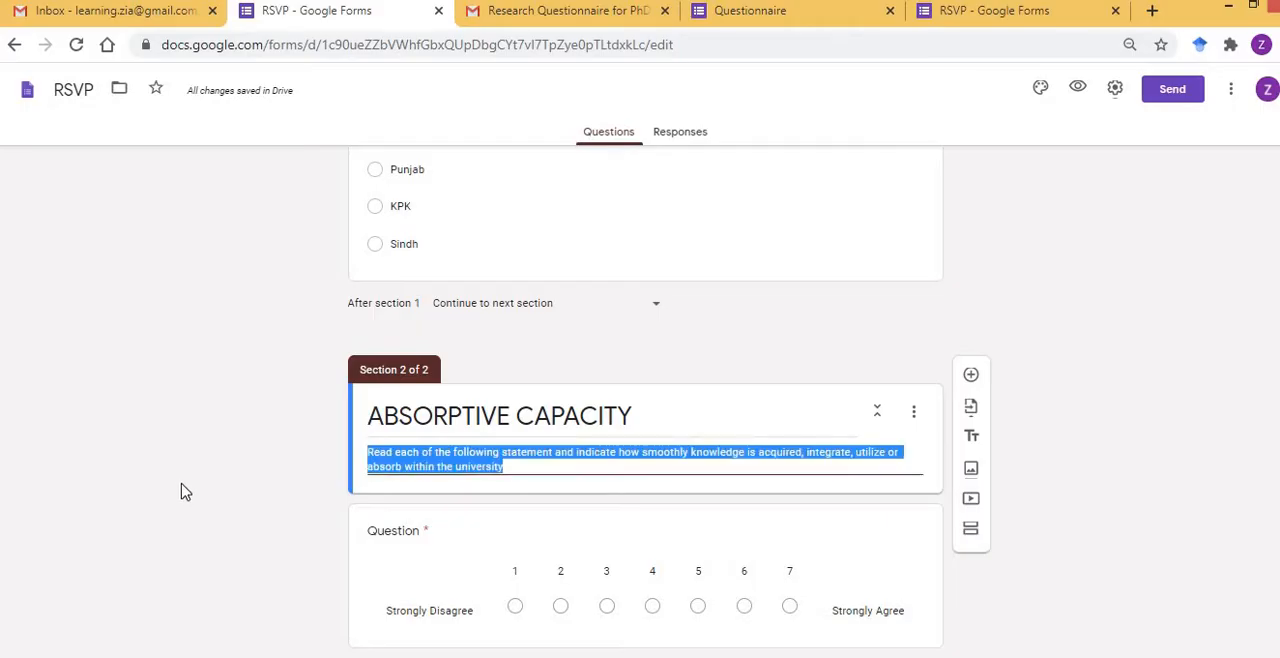
pyautogui.click(185, 488)
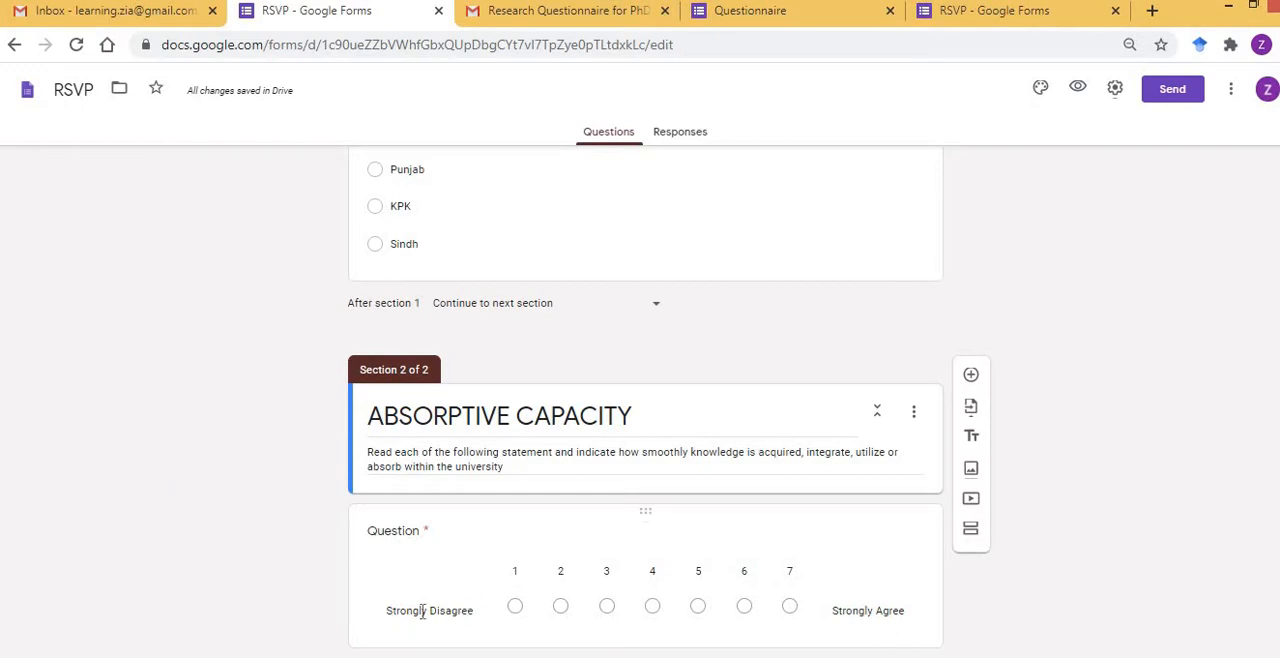
# Duplicate the required 1 to 7 linear-scale question four times in the ABSORPTIVE CAPACITY section.
pyautogui.click(869, 588)
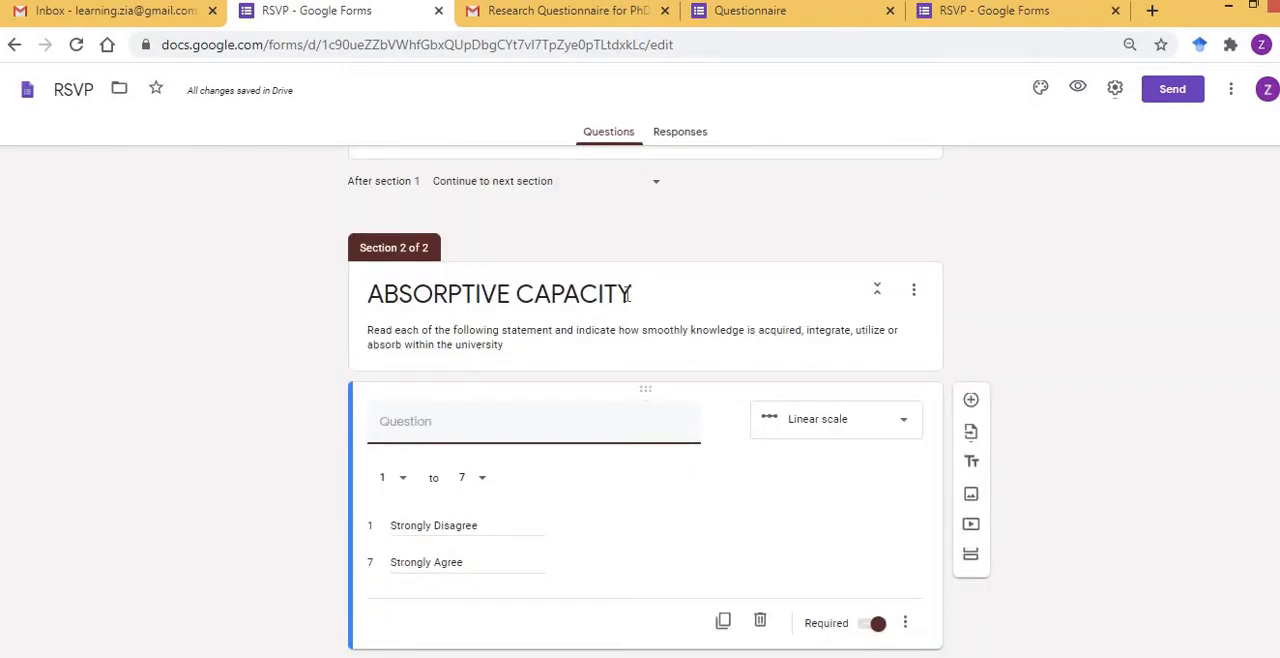
pyautogui.click(724, 622)
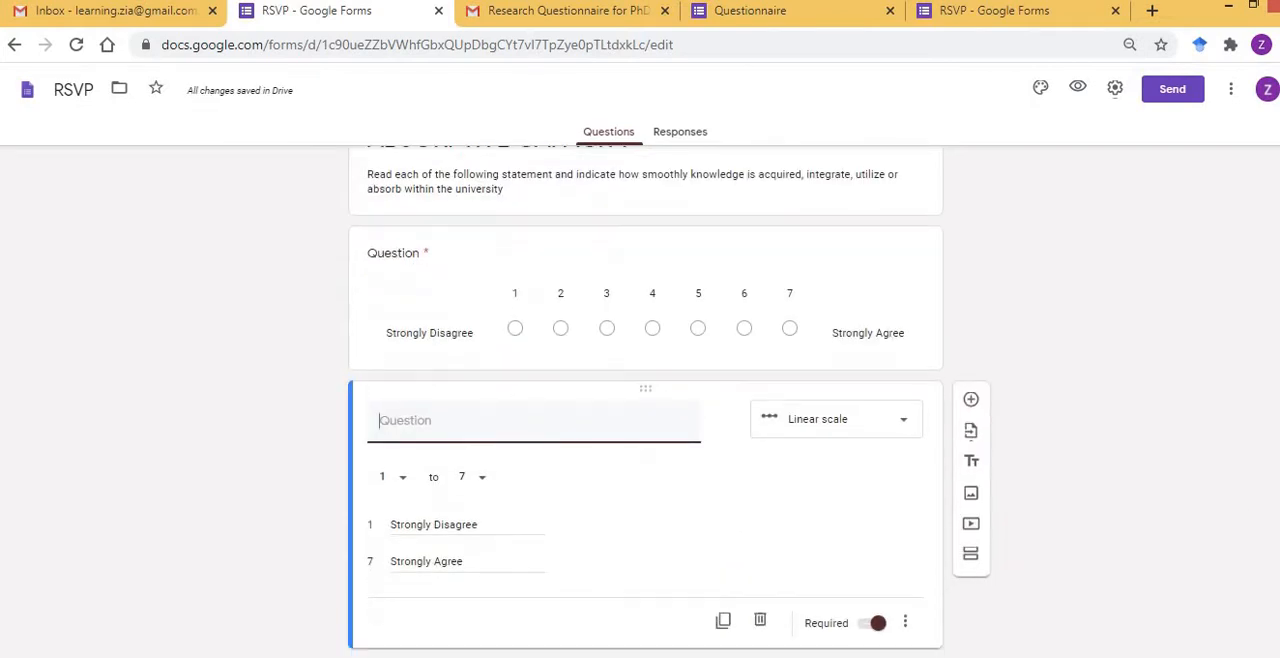
pyautogui.click(724, 622)
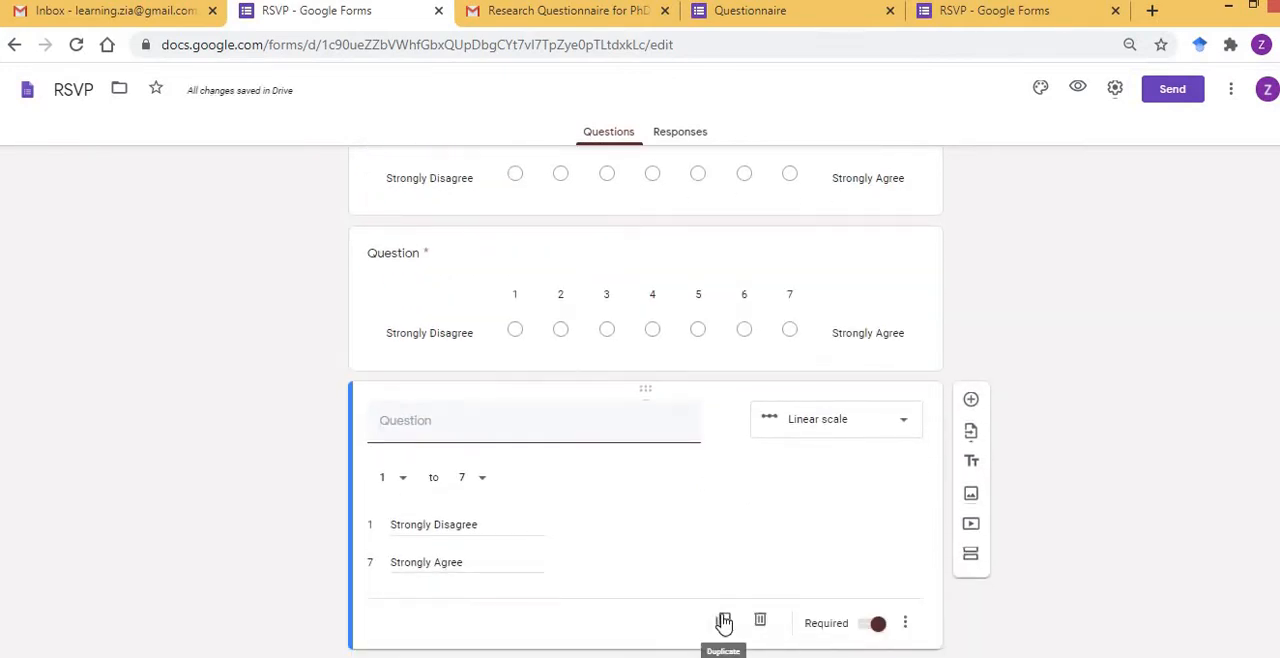
pyautogui.click(724, 622)
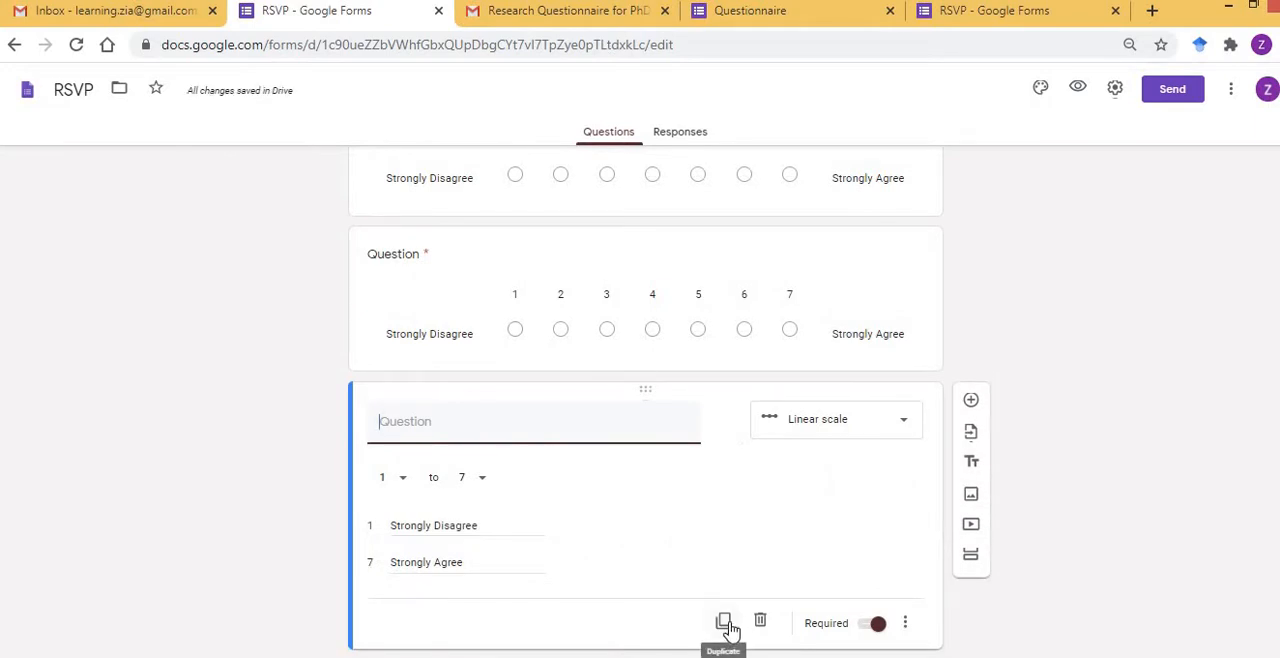
pyautogui.click(724, 622)
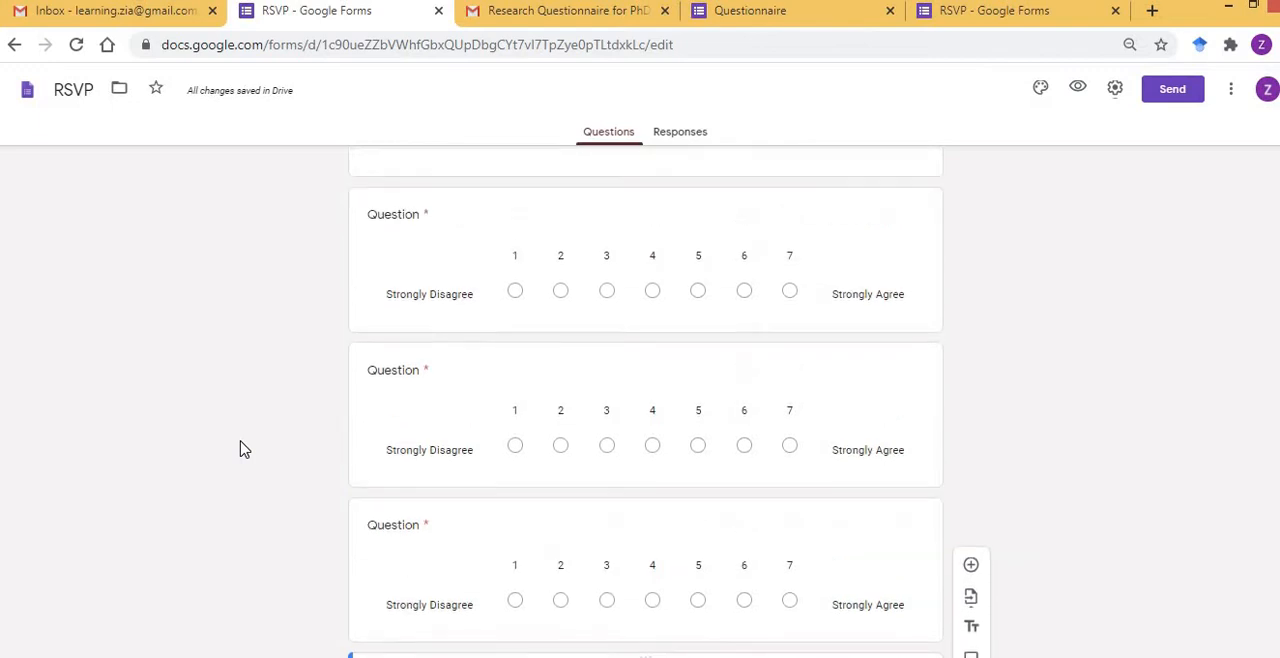
# Copy the first ABSORPTIVE CAPACITY statement, about campus employees' frequent interactions with the main university campus, from Word into the section's first linear-scale question.
pyautogui.scroll(3, 240, 449)
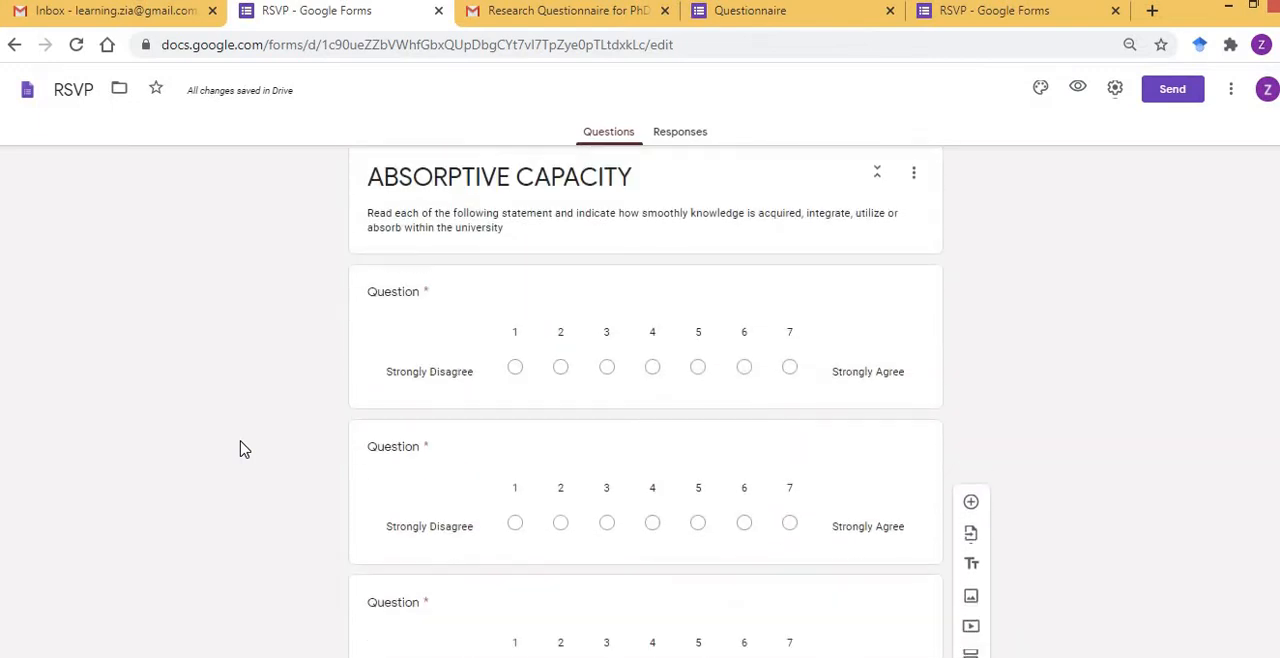
pyautogui.scroll(-1, 240, 449)
pyautogui.click(460, 277)
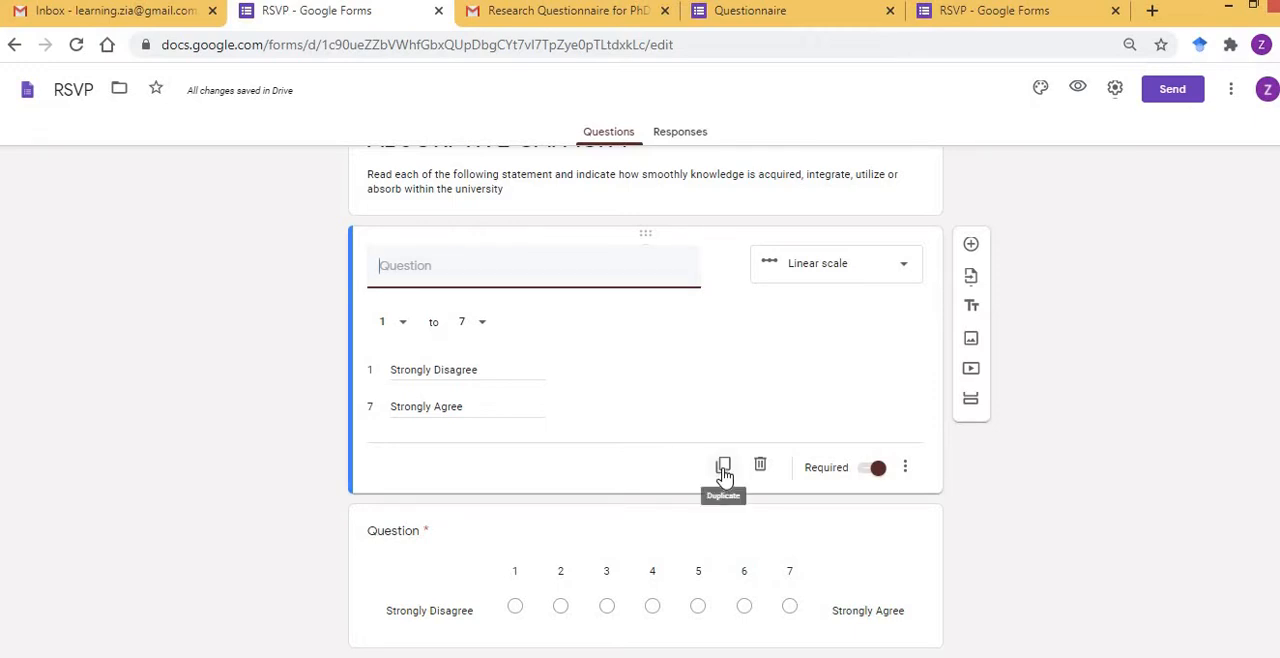
pyautogui.click(255, 454)
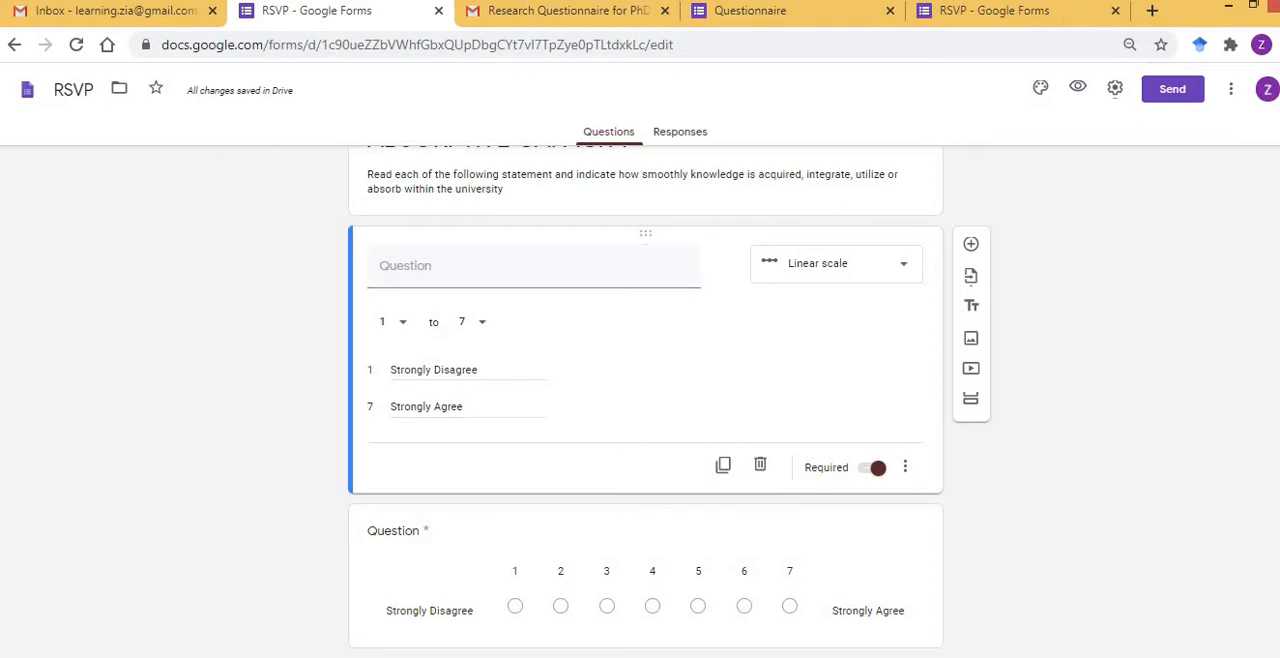
pyautogui.hotkey('alt', 'Tab')
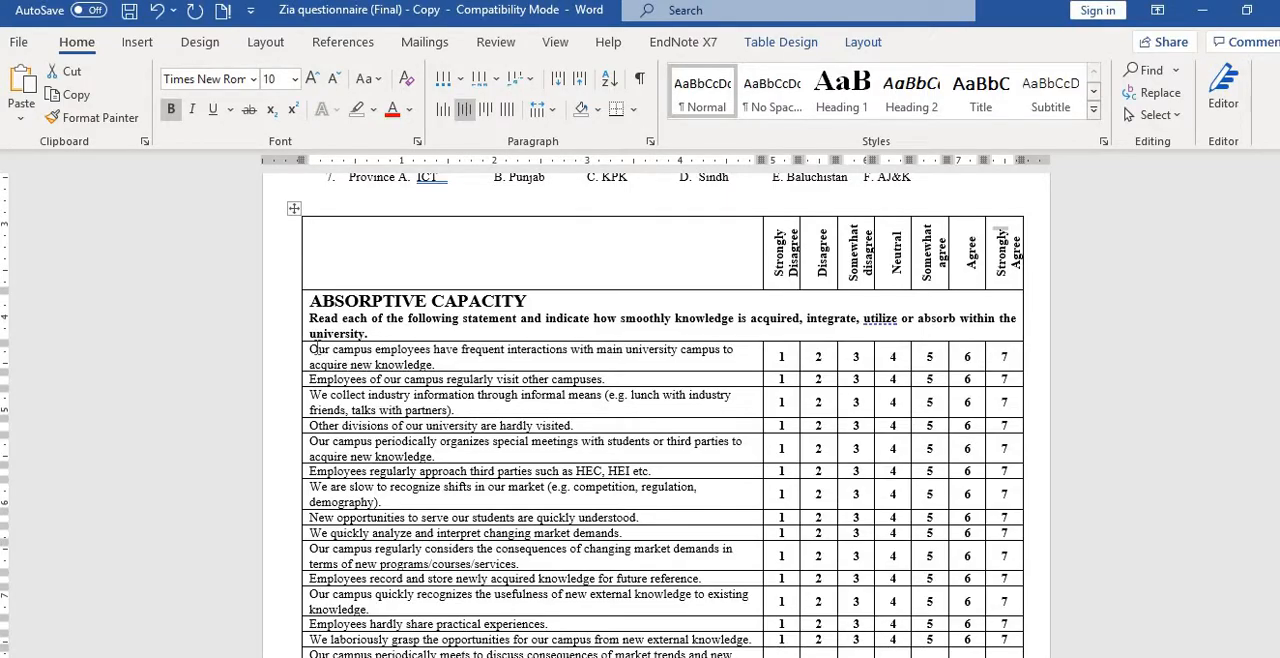
pyautogui.moveTo(312, 349); pyautogui.dragTo(434, 364)
pyautogui.hotkey('ctrl', 'c')
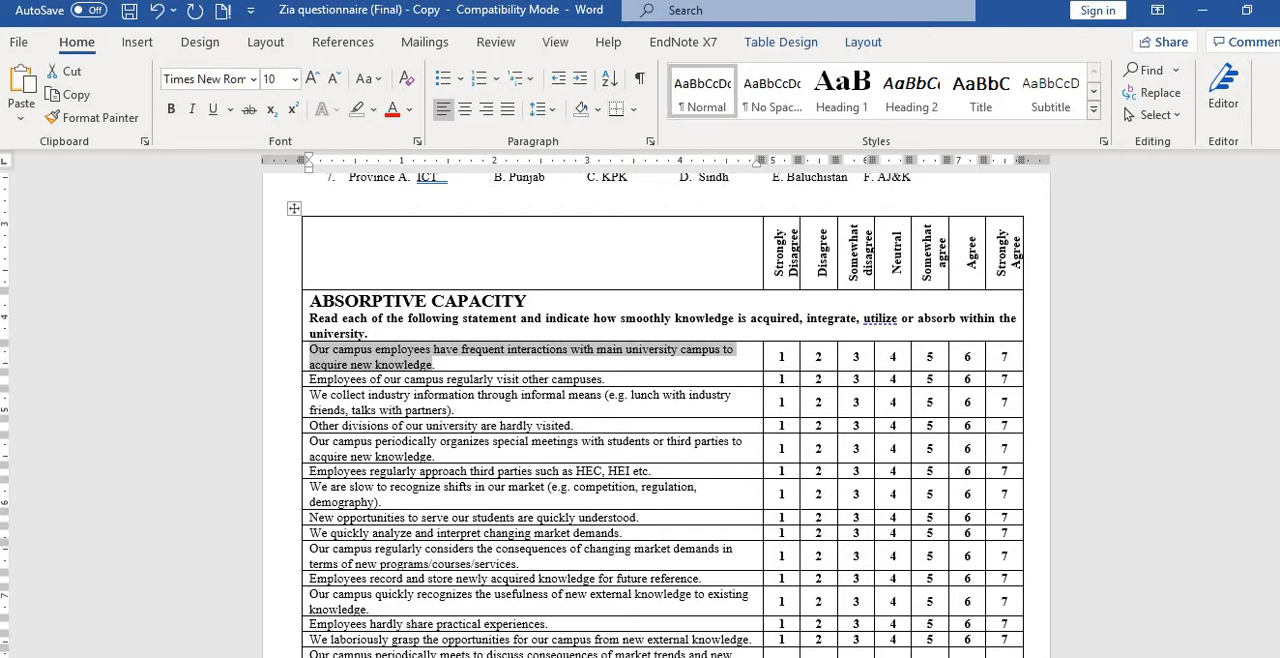
pyautogui.click(130, 590)
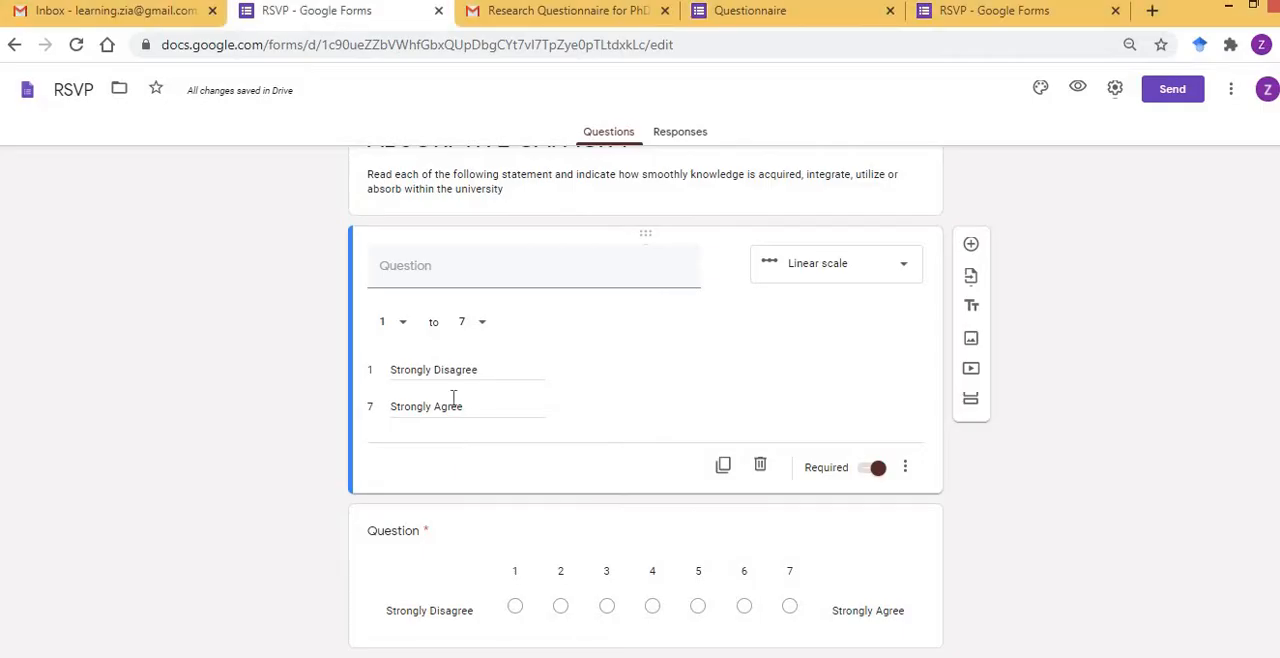
pyautogui.click(445, 264)
pyautogui.hotkey('ctrl', 'v')
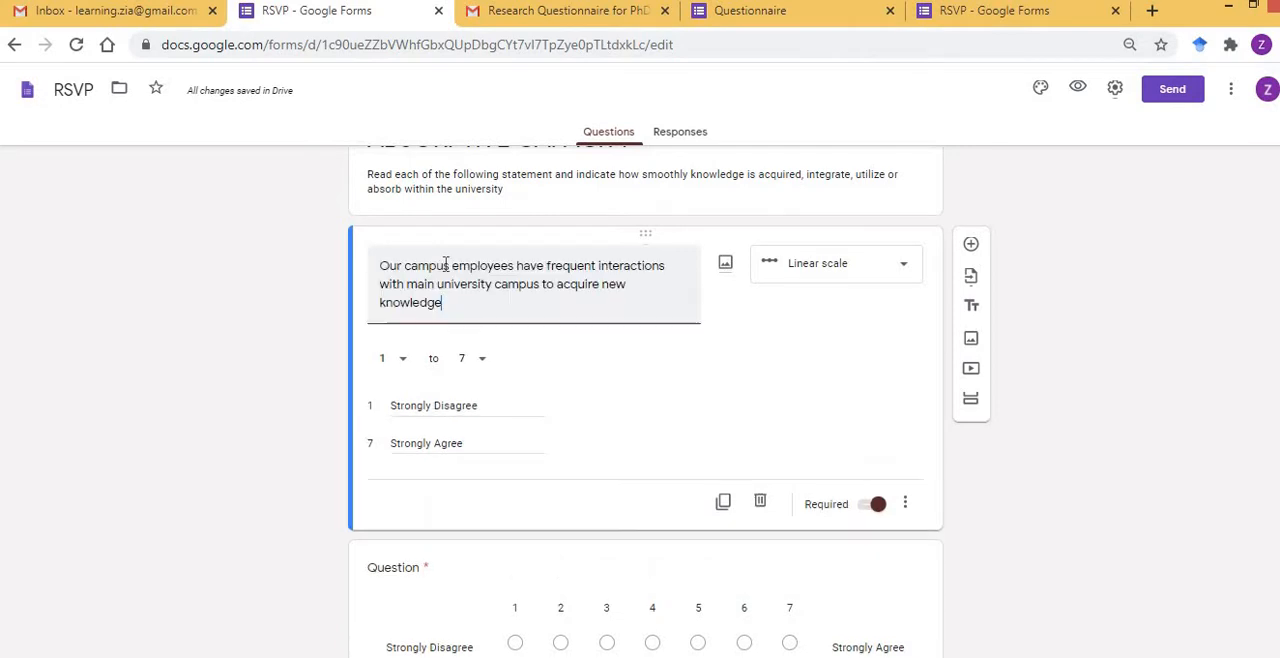
# Copy the statement "Employees of our campus regularly visit other campuses" from Word into the second ABSORPTIVE CAPACITY linear-scale question.
pyautogui.scroll(-3, 236, 321)
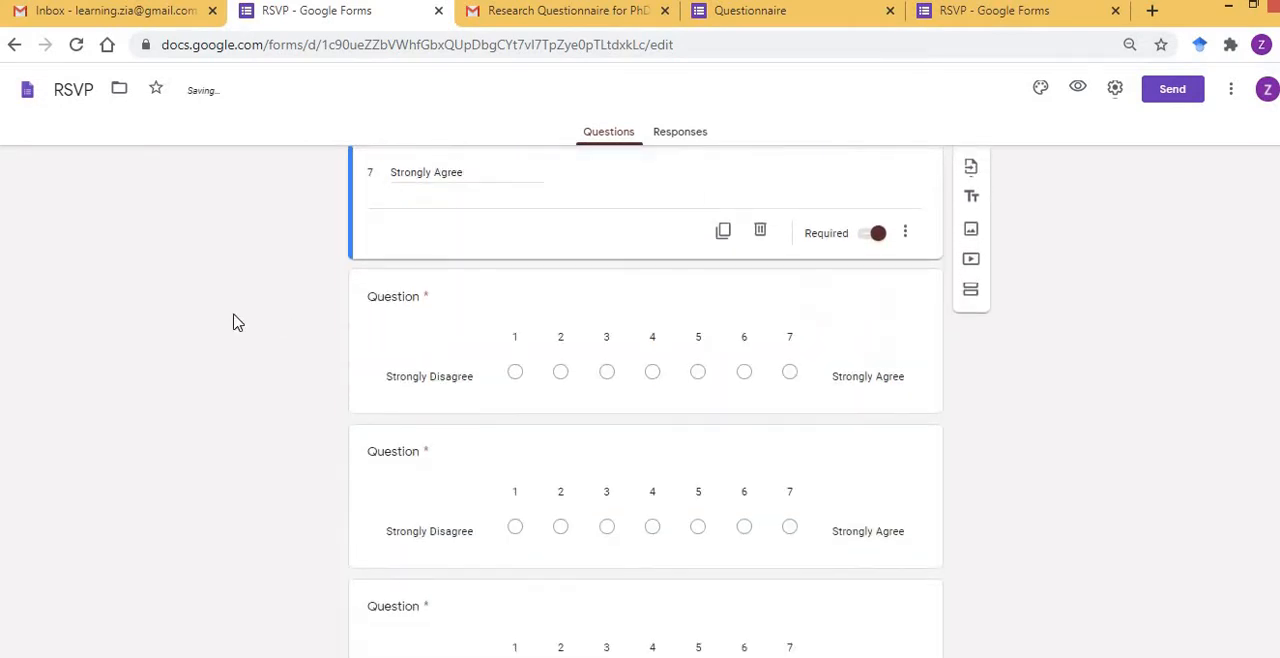
pyautogui.hotkey('alt', 'Tab')
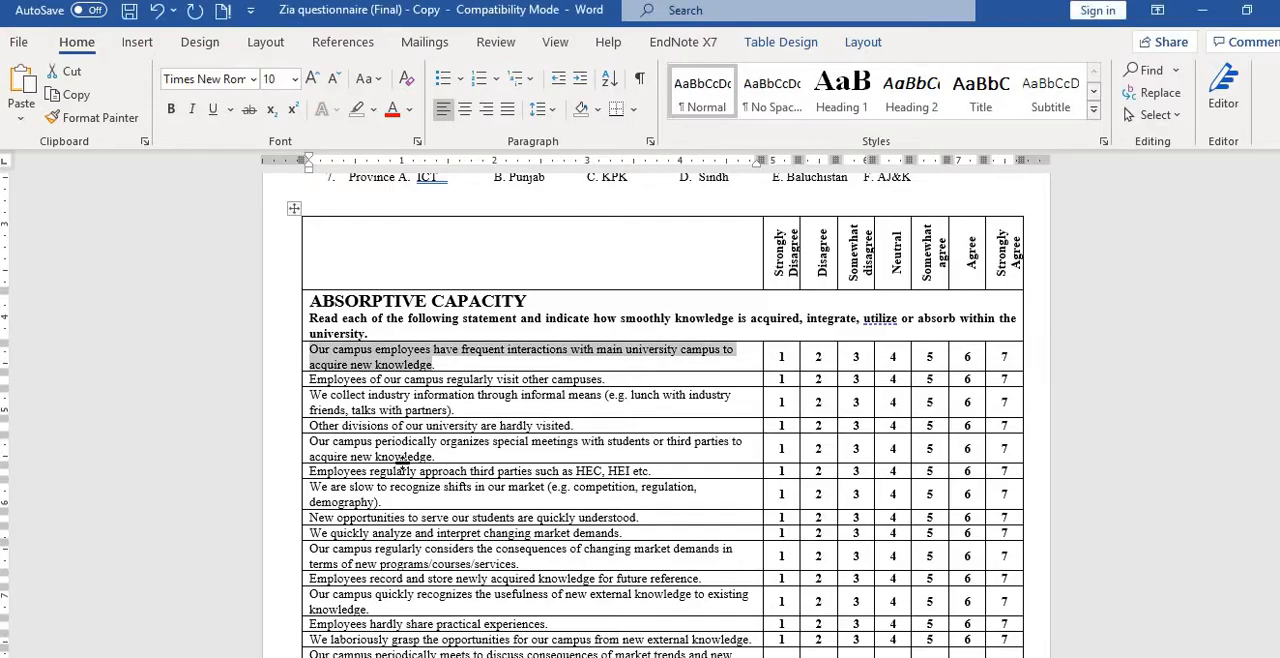
pyautogui.hotkey('shift', 'End')
pyautogui.hotkey('shift', 'Left')
pyautogui.hotkey('shift', 'Left')
pyautogui.hotkey('ctrl', 'c')
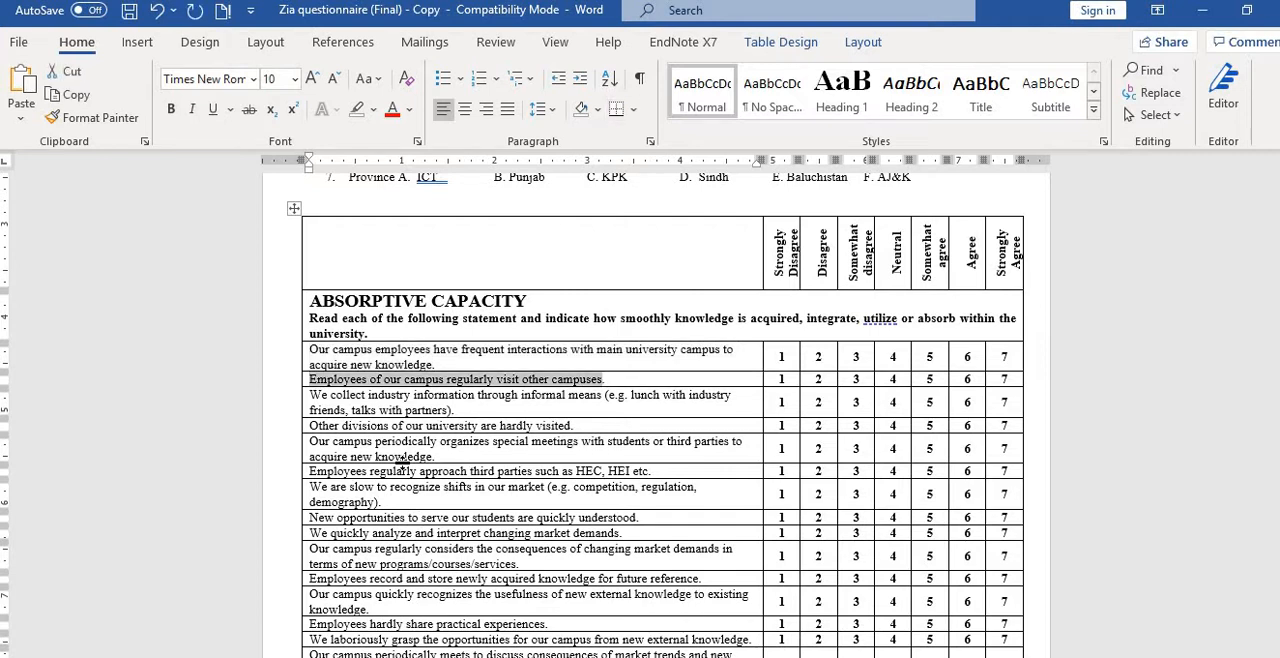
pyautogui.hotkey('alt', 'Tab')
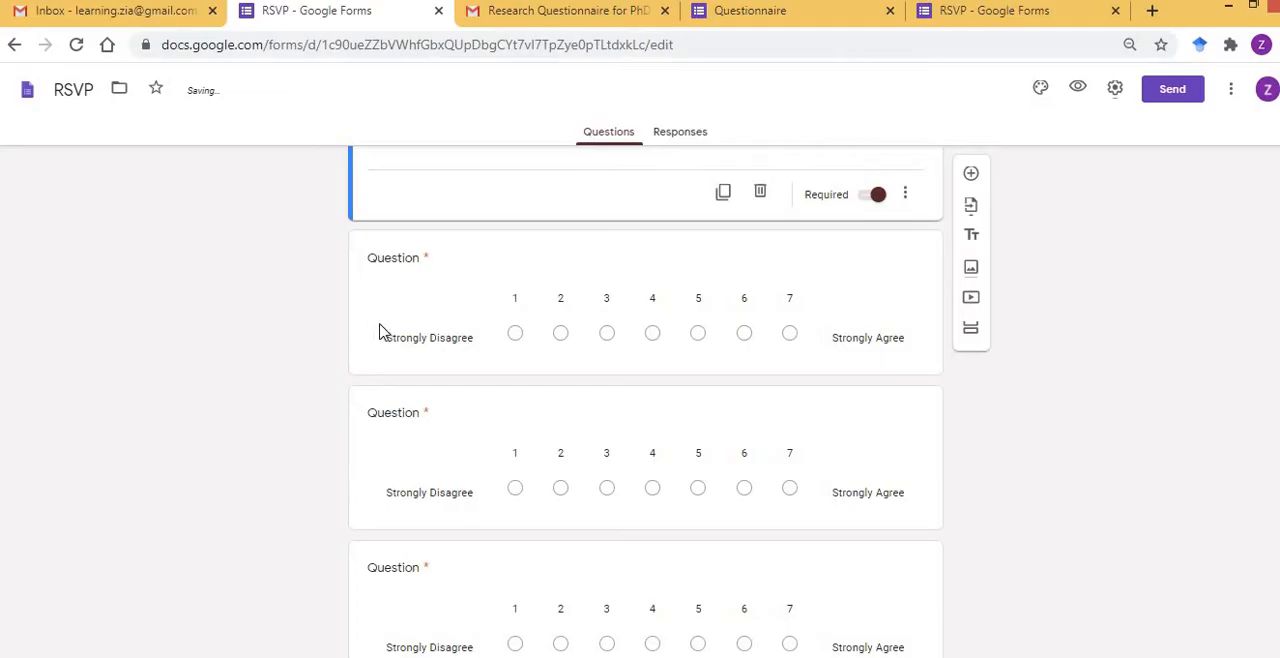
pyautogui.click(422, 263)
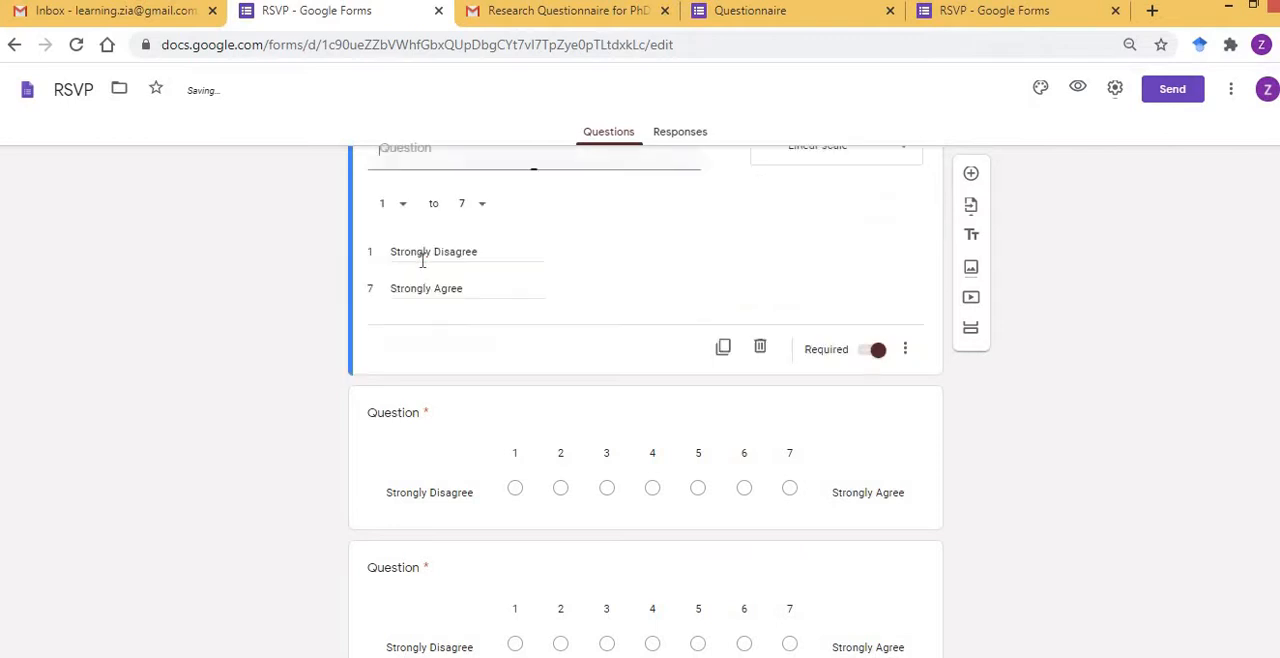
pyautogui.hotkey('ctrl', 'v')
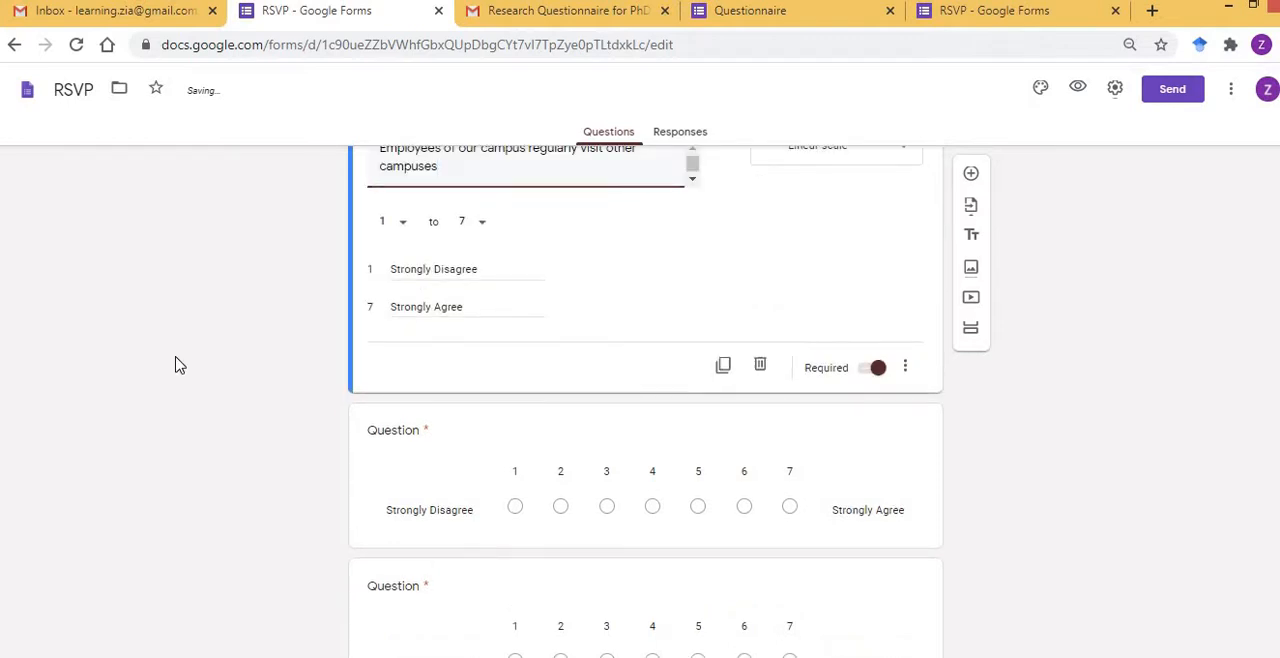
# Copy the statement "We collect industry information through informal means (e.g. lunch with industry friends, talks with partners)" from Word into the third linear-scale question.
pyautogui.scroll(-1, 175, 364)
pyautogui.click(392, 352)
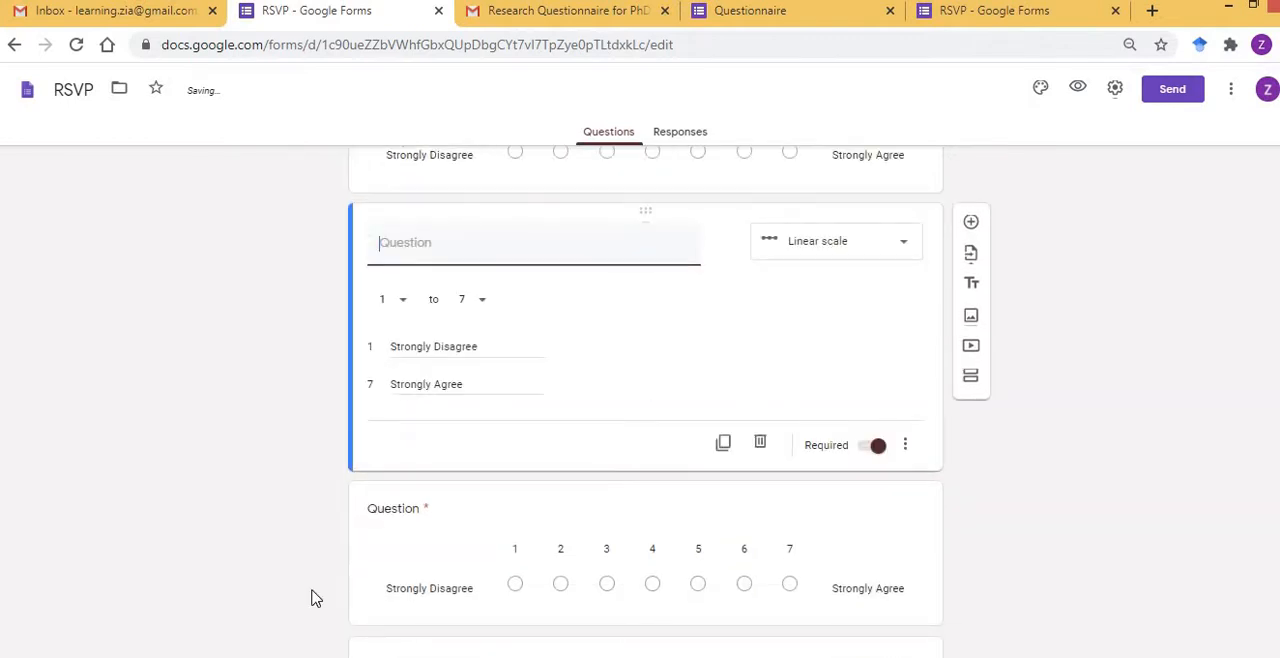
pyautogui.hotkey('alt', 'Tab')
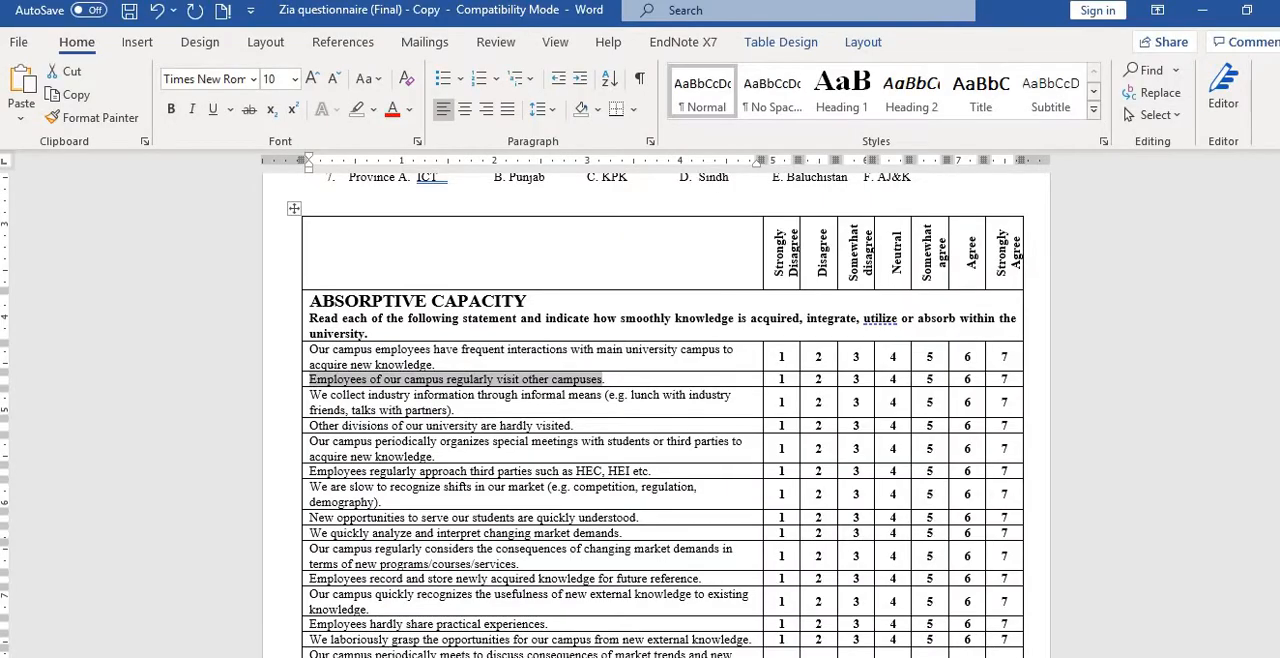
pyautogui.moveTo(310, 395); pyautogui.dragTo(452, 411)
pyautogui.hotkey('ctrl', 'c')
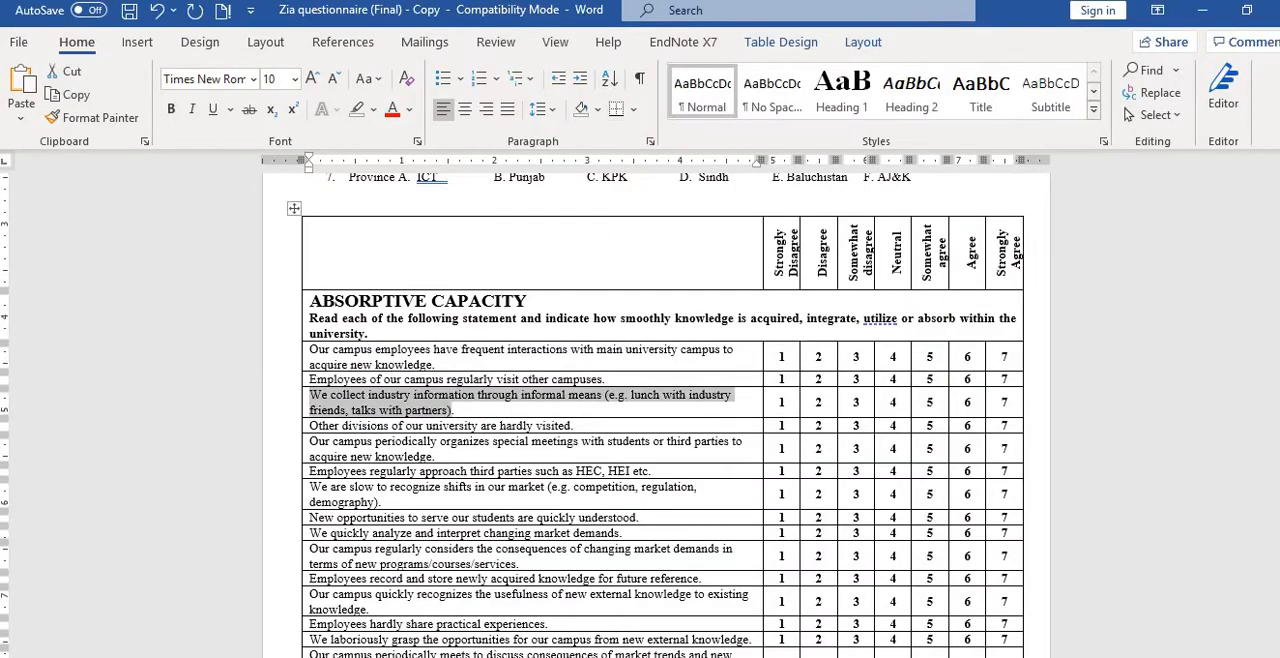
pyautogui.hotkey('alt', 'Tab')
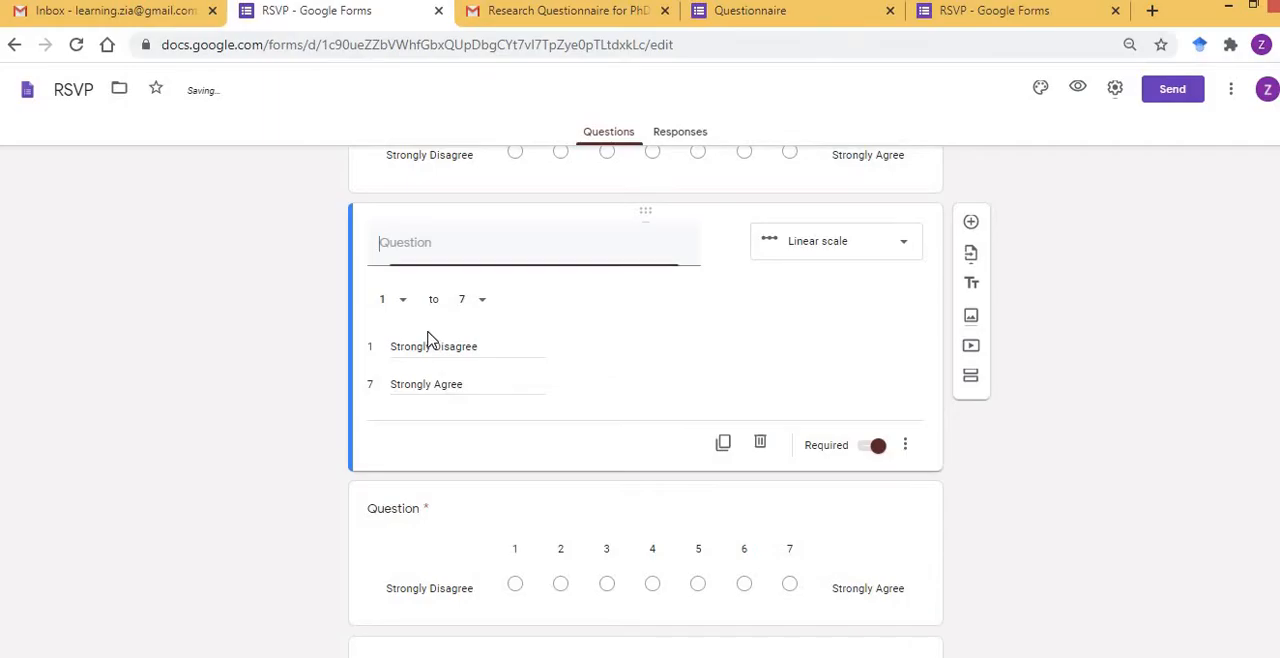
pyautogui.hotkey('ctrl', 'v')
# Copy the statement "Other divisions of our university are hardly visited" from Word into the fourth linear-scale question.
pyautogui.scroll(-2, 250, 330)
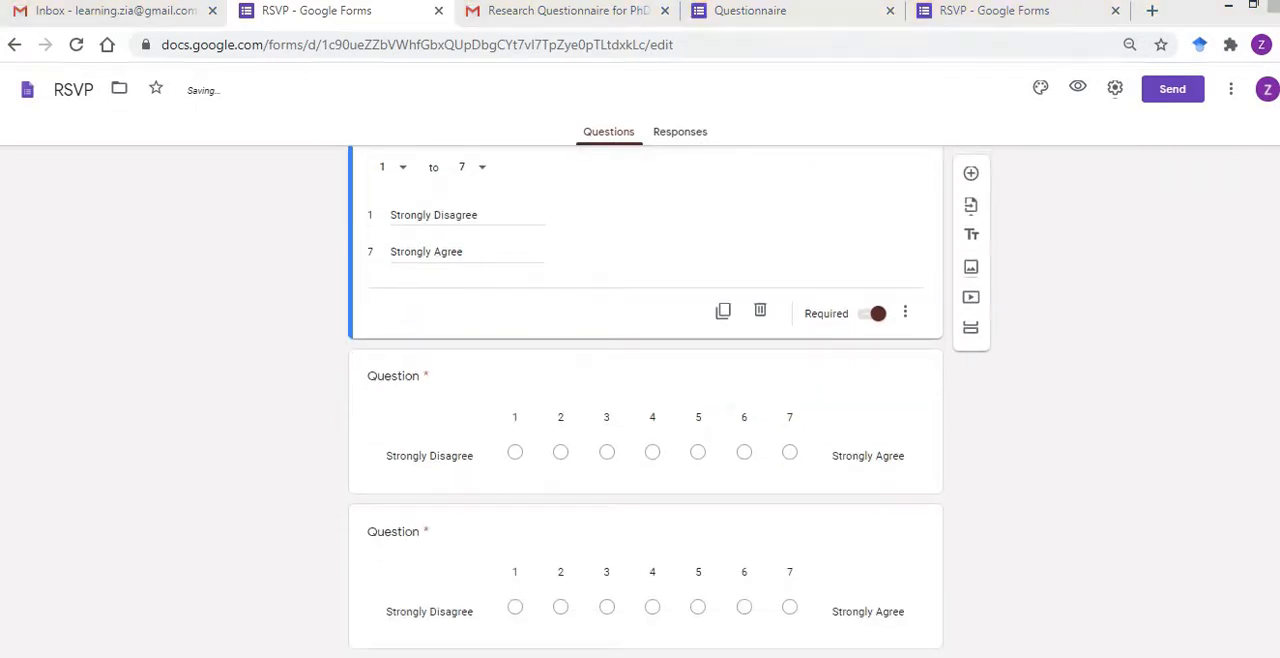
pyautogui.hotkey('alt', 'Tab')
pyautogui.moveTo(310, 425); pyautogui.dragTo(572, 425)
pyautogui.hotkey('ctrl', 'c')
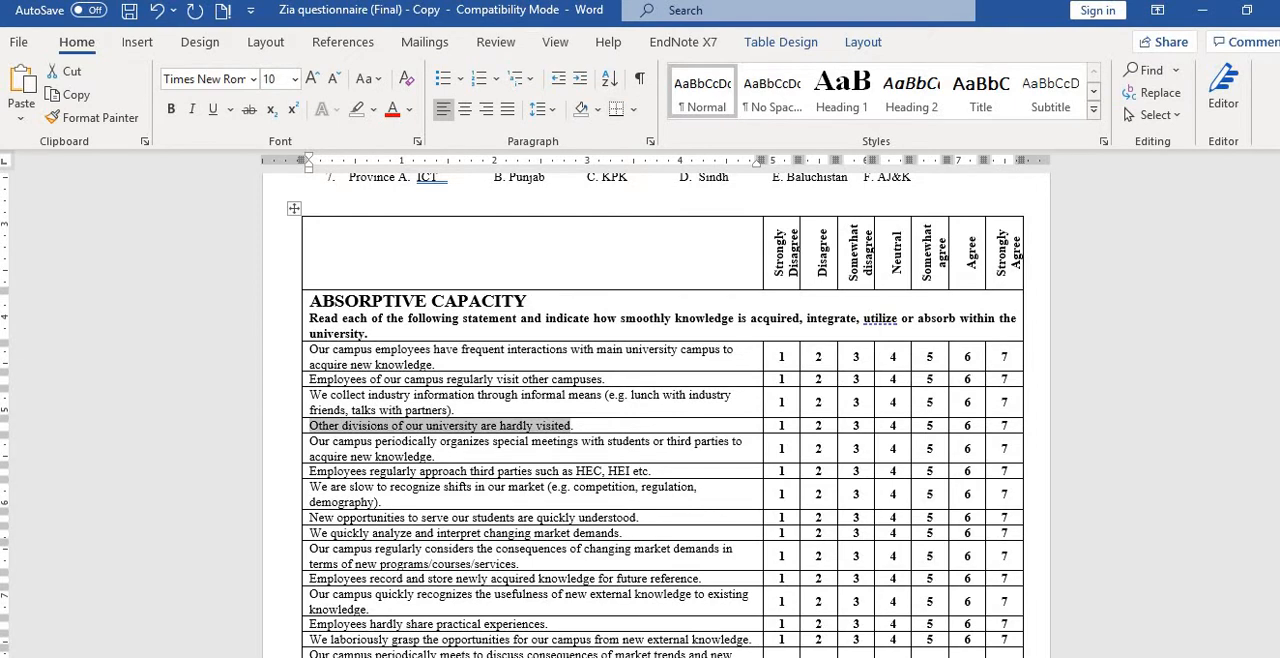
pyautogui.hotkey('alt', 'Tab')
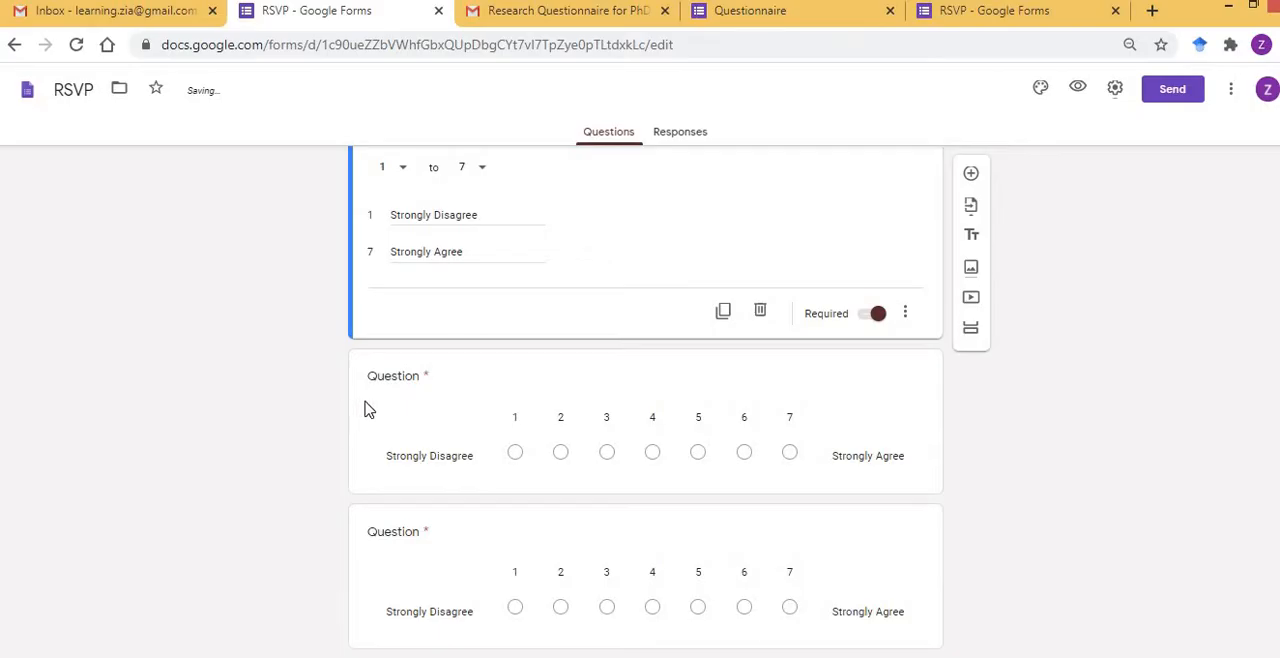
pyautogui.click(432, 386)
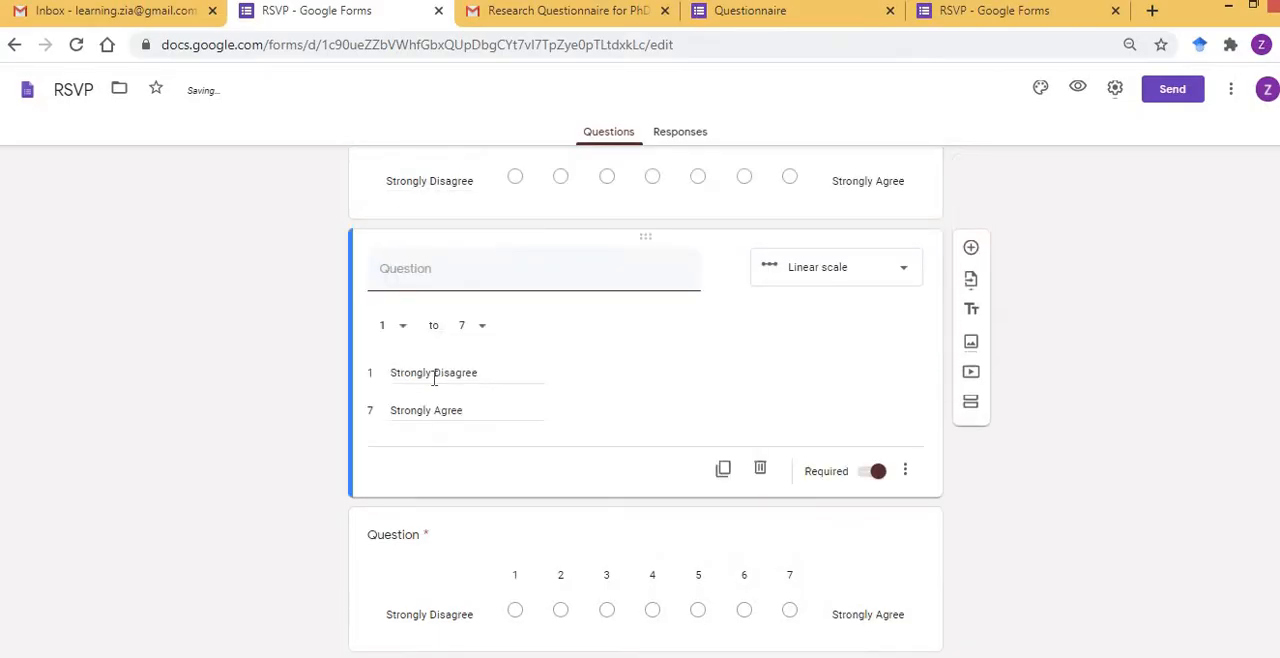
pyautogui.hotkey('ctrl', 'v')
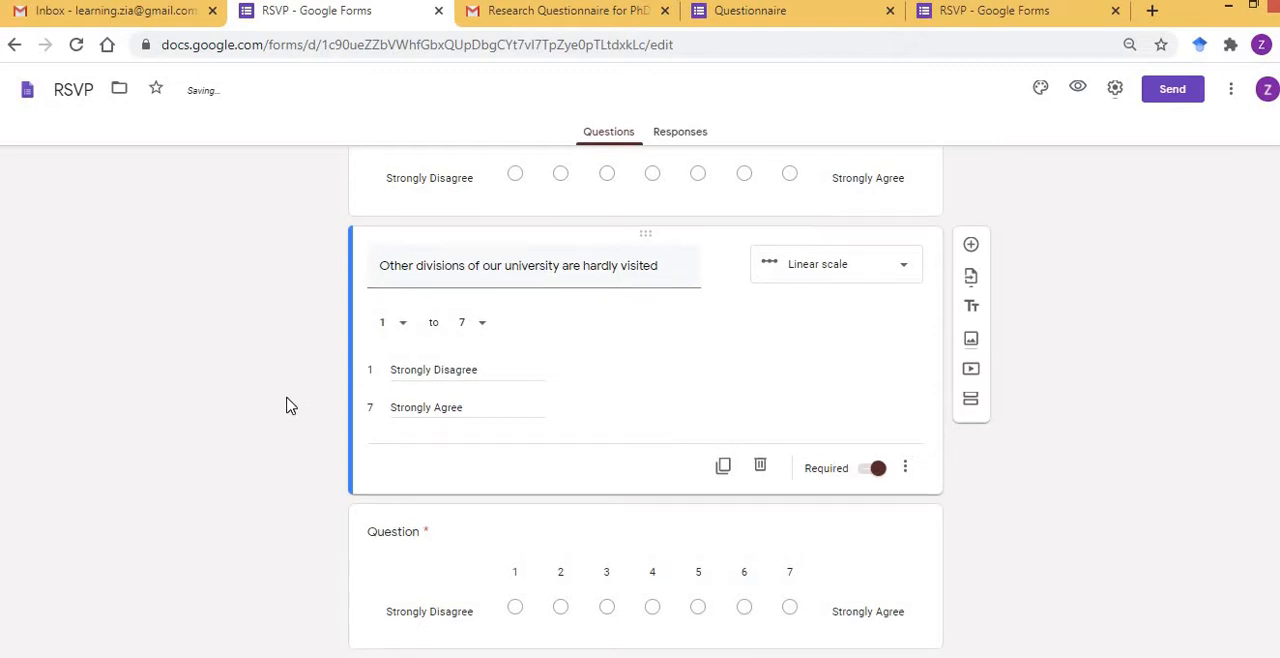
# Copy the statement "Our campus periodically organizes special meetings with students or third parties to acquire new knowledge" from Word into the fifth linear-scale question.
pyautogui.click(440, 531)
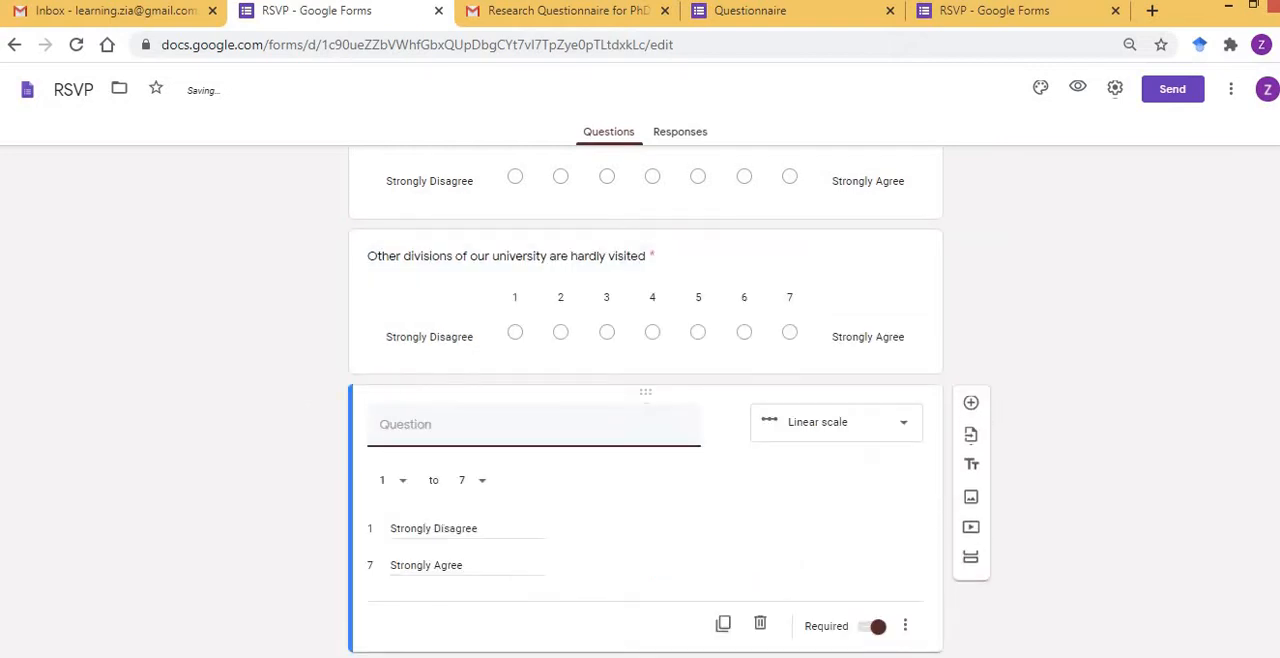
pyautogui.hotkey('alt', 'Tab')
pyautogui.press('Left')
pyautogui.press('Down')
pyautogui.hotkey('ctrl', 'shift', 'Down')
pyautogui.hotkey('shift', 'Left')
pyautogui.hotkey('shift', 'Left')
pyautogui.hotkey('ctrl', 'c')
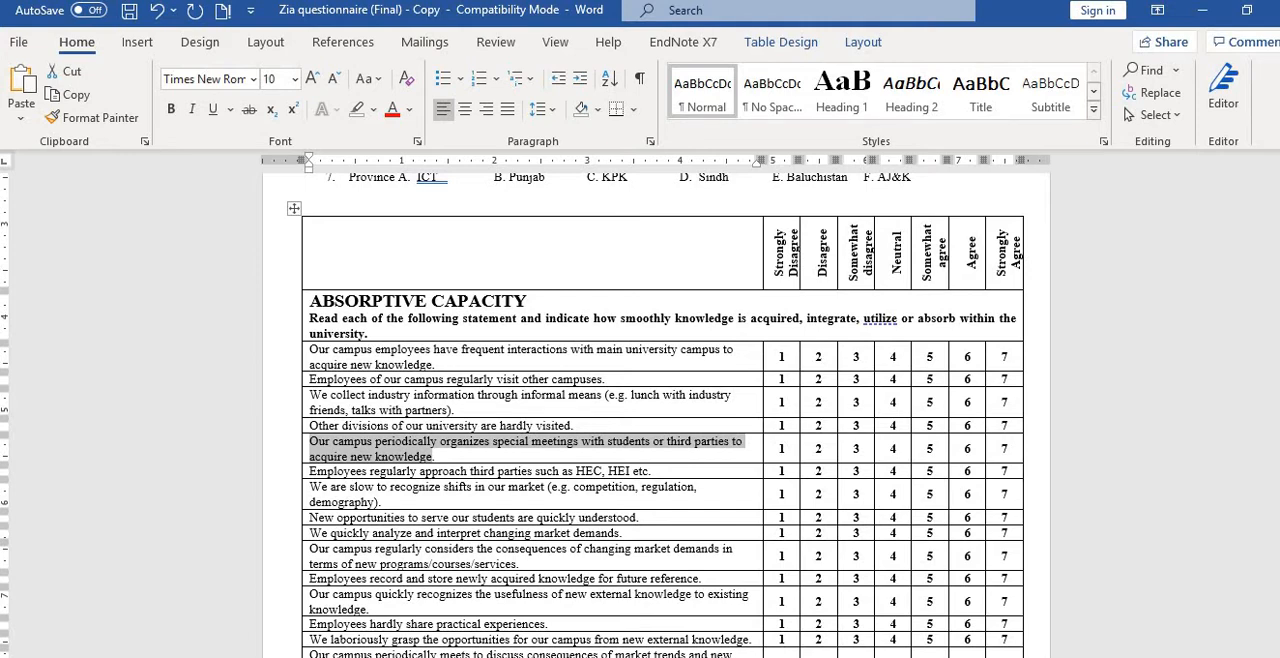
pyautogui.hotkey('alt', 'Tab')
pyautogui.hotkey('ctrl', 'v')
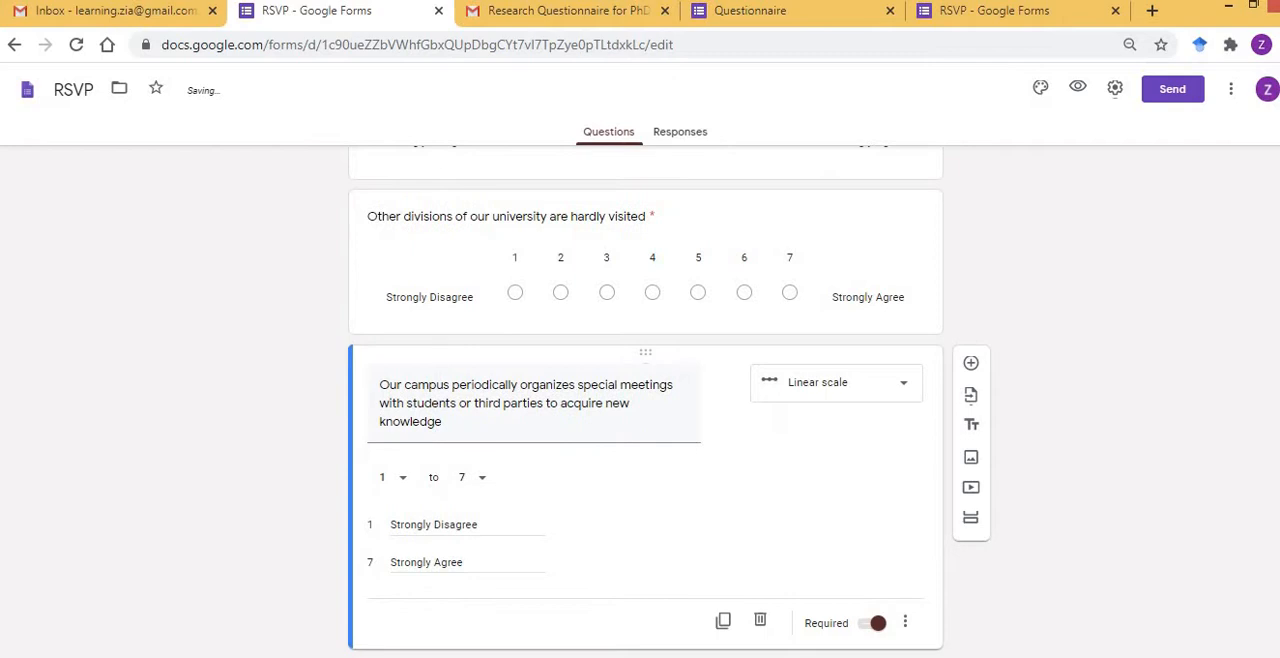
# Locate the section after ABSORPTIVE CAPACITY in the Word questionnaire and select its heading, COMMUNICATION.
pyautogui.hotkey('alt', 'Tab')
pyautogui.press('Left')
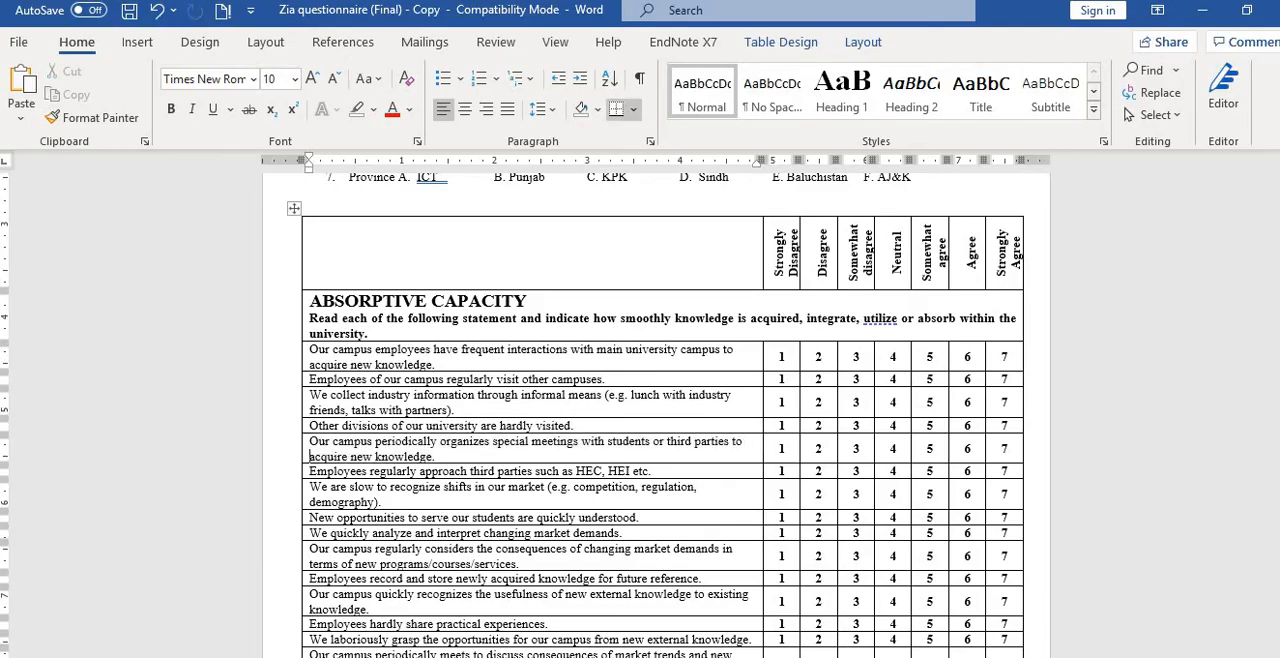
pyautogui.scroll(-3, 660, 420)
pyautogui.scroll(-15, 656, 415)
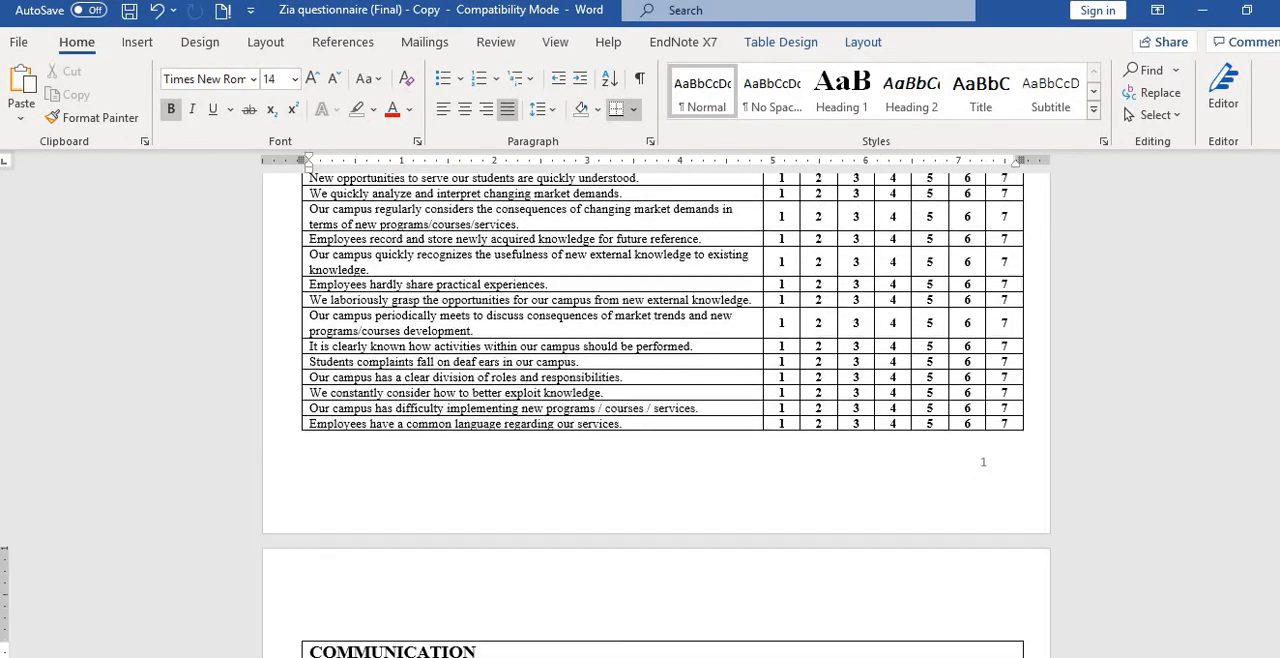
pyautogui.press('Up')
pyautogui.press('Up')
pyautogui.press('Up')
pyautogui.press('Up')
pyautogui.press('Up')
pyautogui.press('Up')
pyautogui.press('Up')
pyautogui.press('Up')
pyautogui.press('Up')
pyautogui.press('Up')
pyautogui.press('Up')
pyautogui.press('Up')
pyautogui.press('Up')
pyautogui.press('Up')
pyautogui.press('Up')
pyautogui.press('Up')
pyautogui.press('Up')
pyautogui.press('Up')
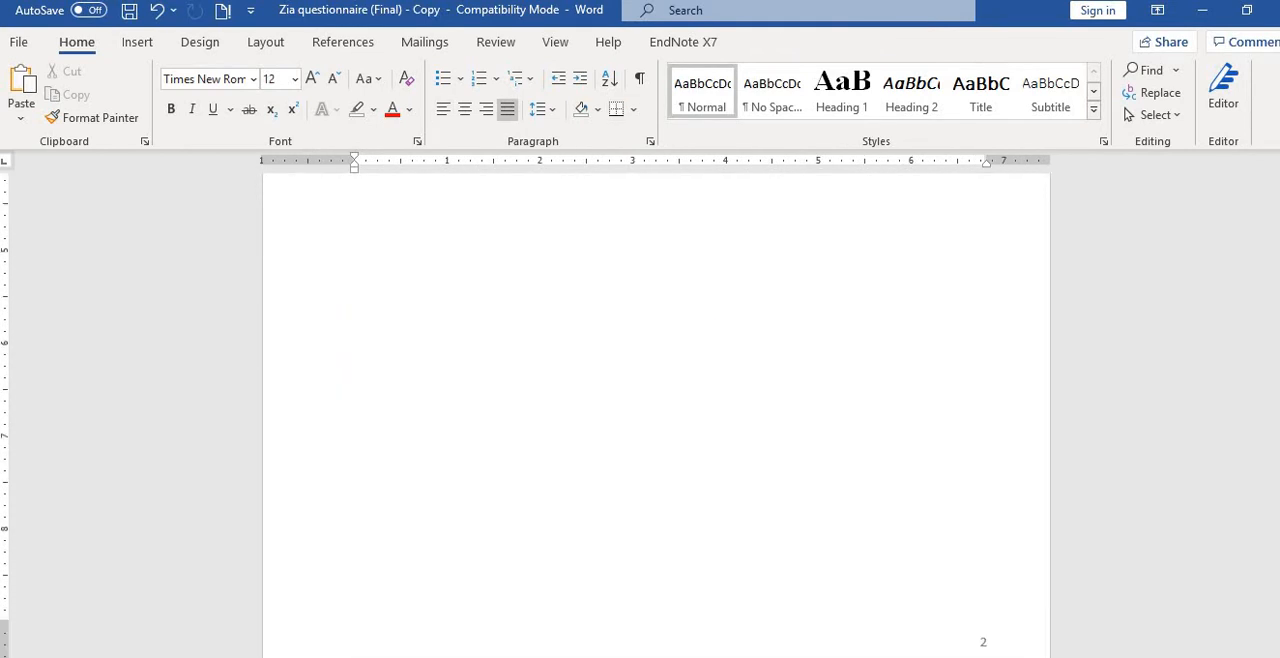
pyautogui.press('Up')
pyautogui.press('Up')
pyautogui.press('Up')
pyautogui.press('Up')
pyautogui.press('Up')
pyautogui.press('Up')
pyautogui.press('Up')
pyautogui.press('Up')
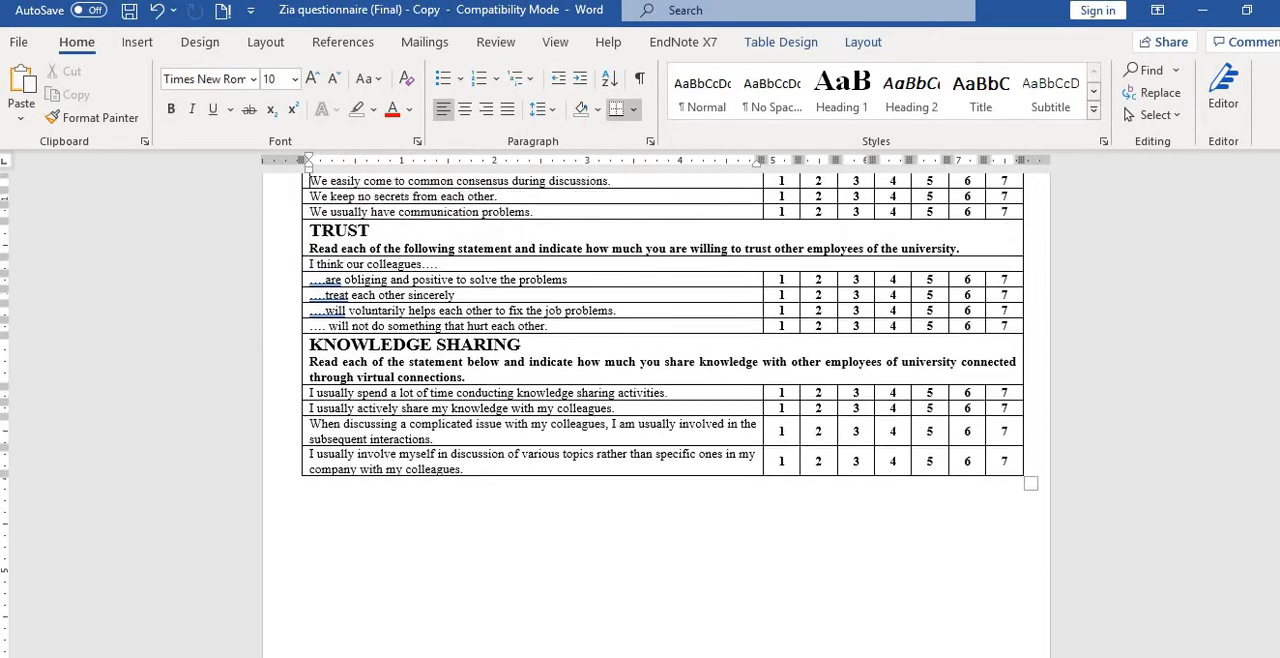
pyautogui.press('Down')
pyautogui.press('Down')
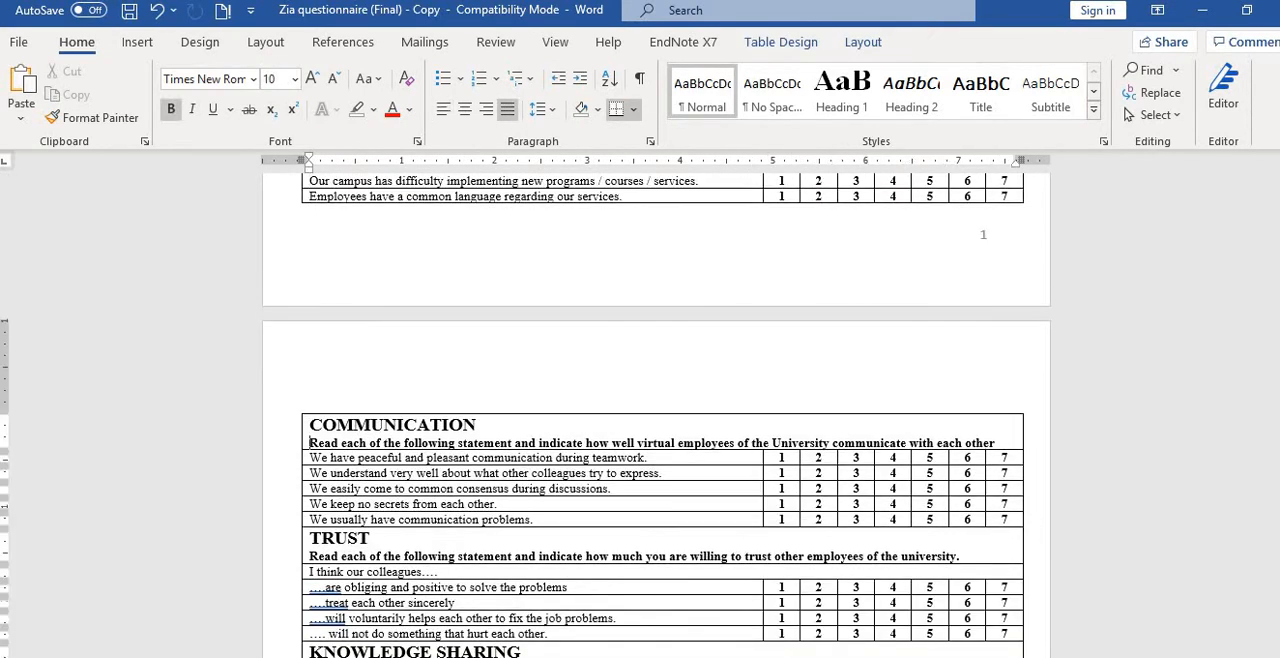
pyautogui.hotkey('shift', 'End')
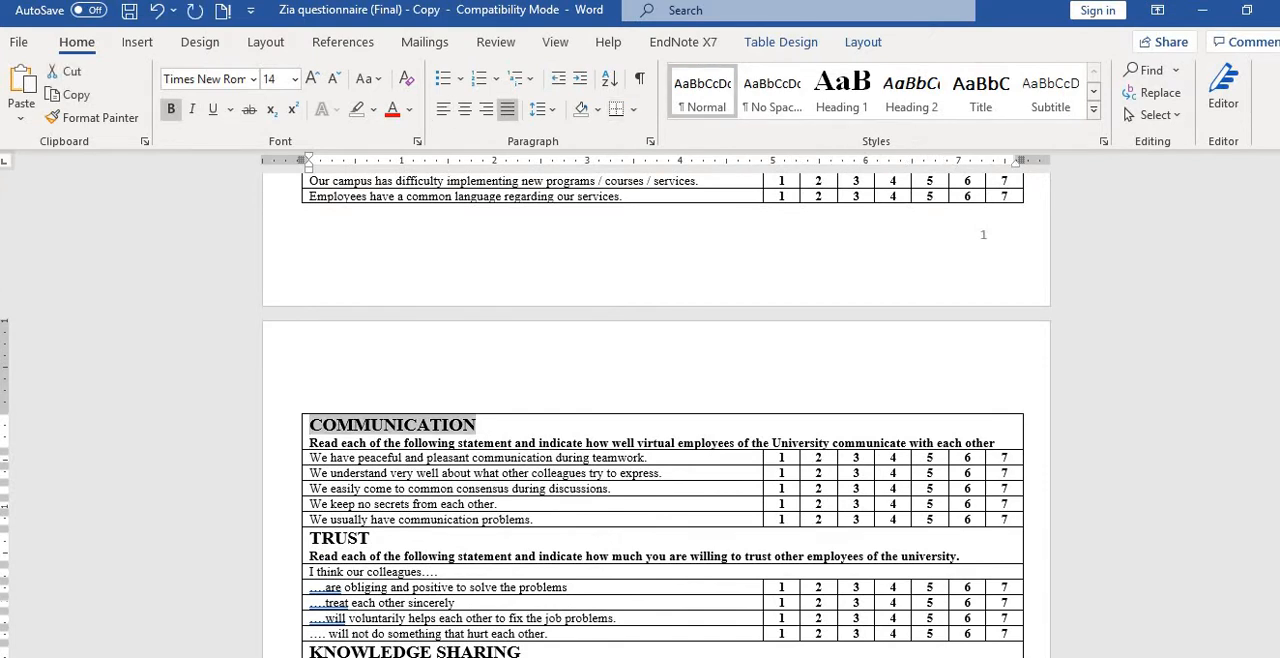
# Review the form in Google Forms from the Questionnaire introduction and demographic questions through to the ABSORPTIVE CAPACITY section header.
pyautogui.hotkey('alt', 'Tab')
pyautogui.scroll(10, 202, 459)
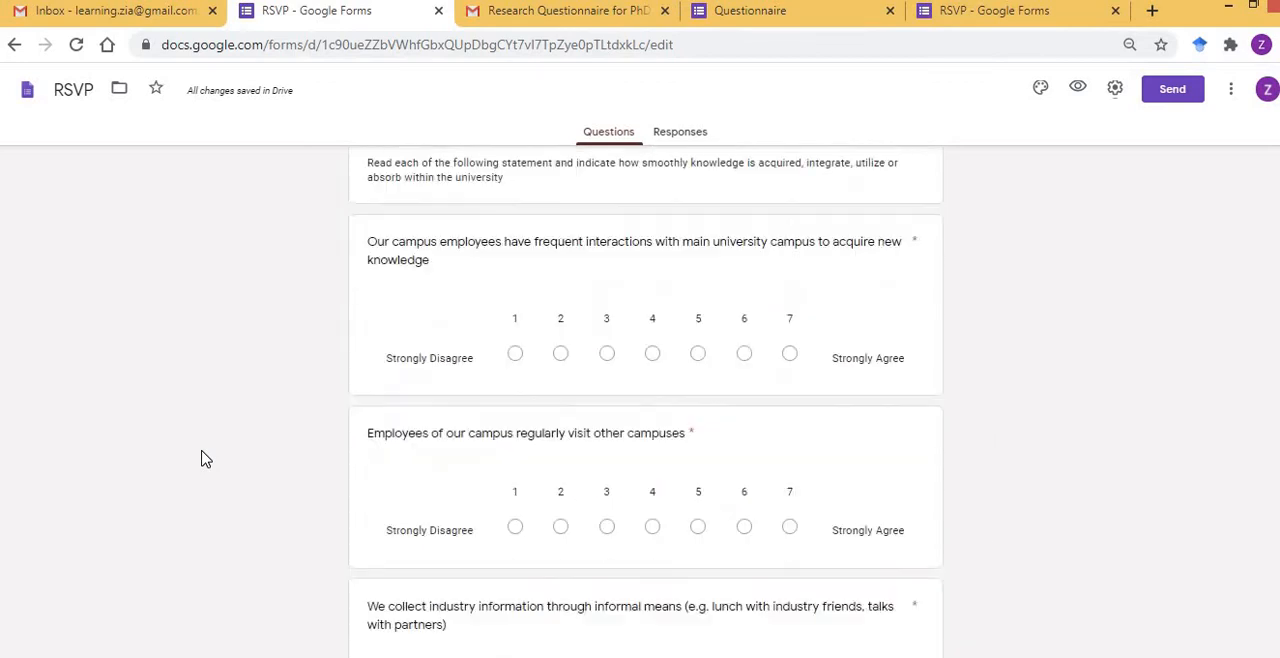
pyautogui.scroll(1, 202, 459)
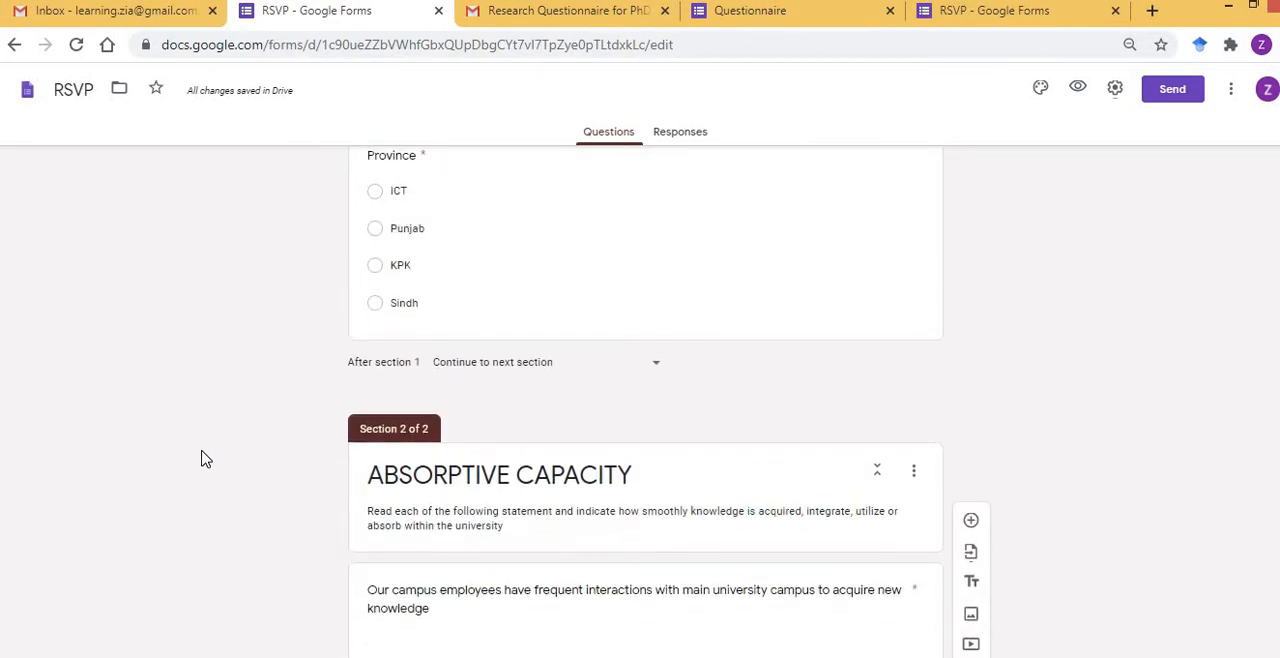
pyautogui.scroll(10, 278, 425)
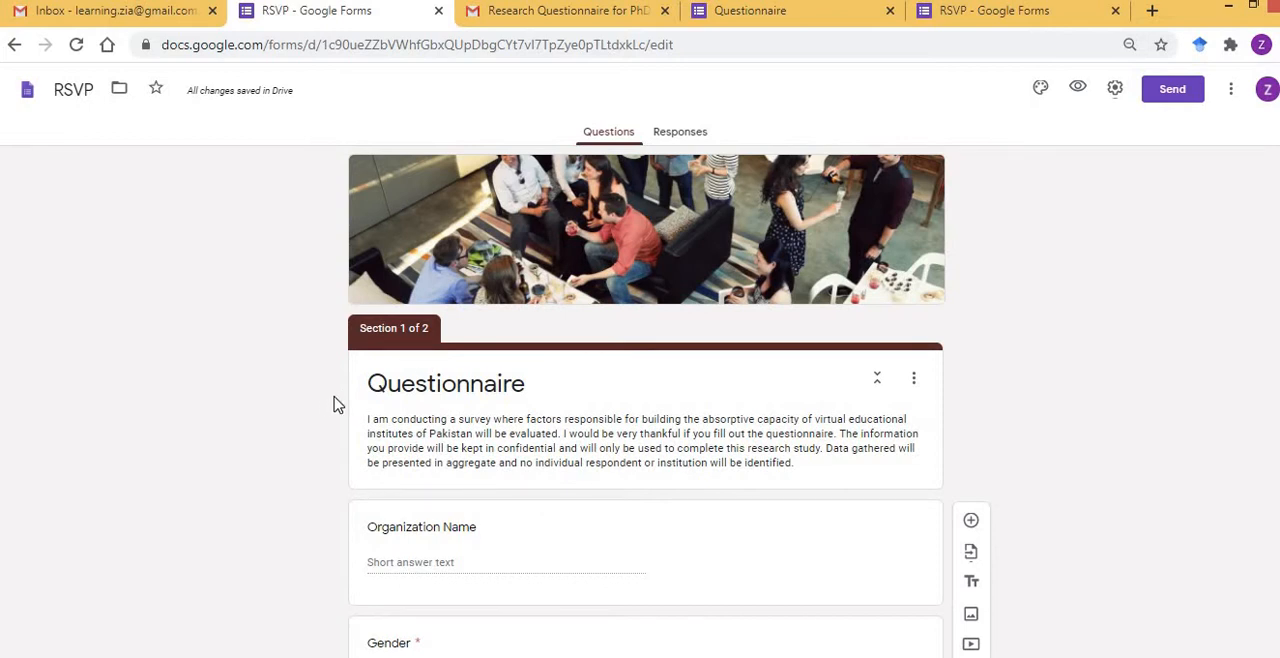
pyautogui.scroll(-1, 330, 405)
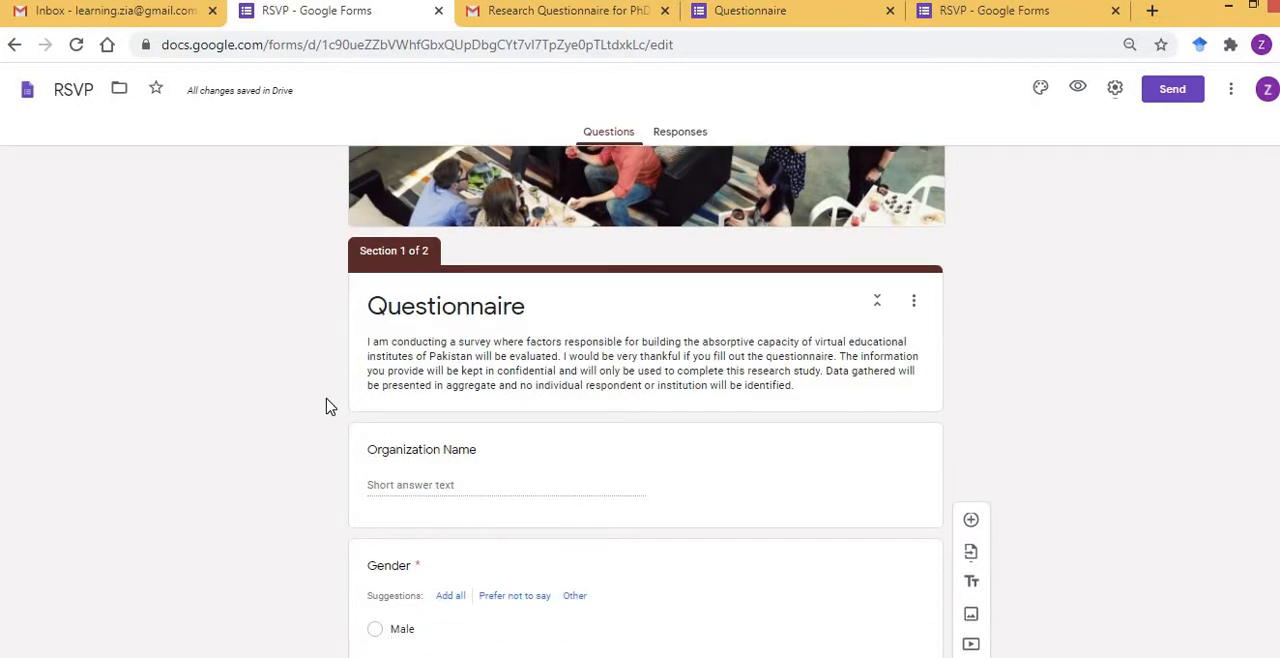
pyautogui.scroll(-1, 330, 405)
pyautogui.scroll(-1, 330, 405)
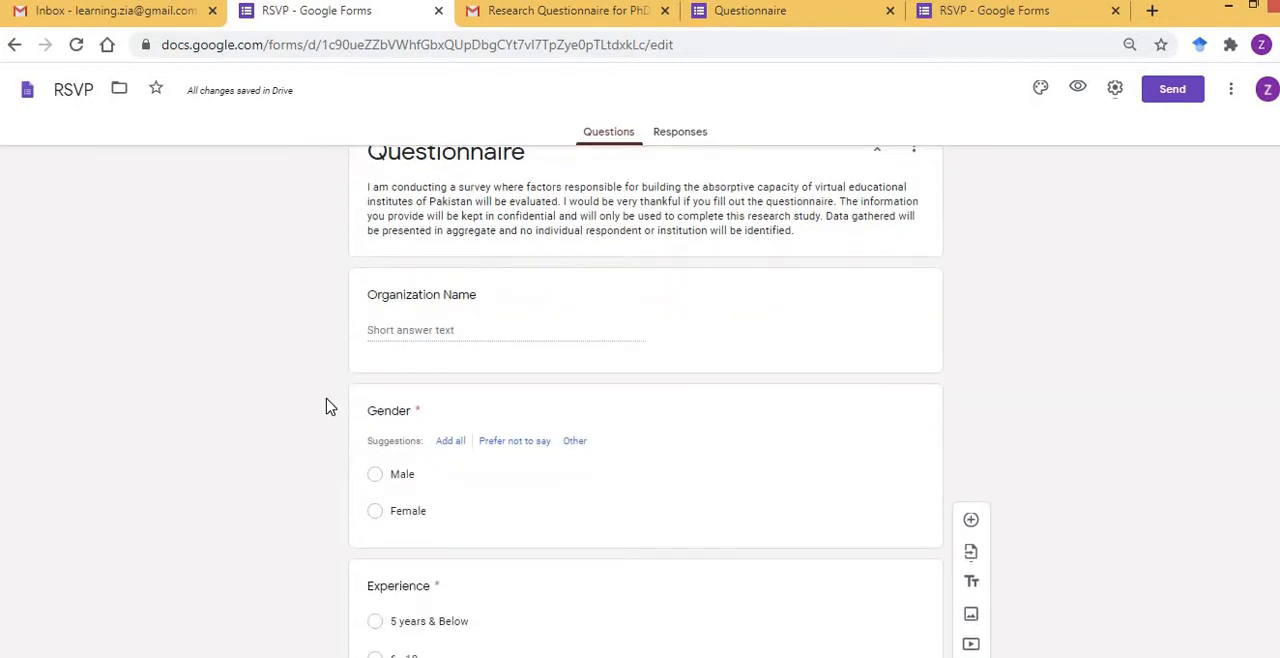
pyautogui.scroll(-1, 330, 405)
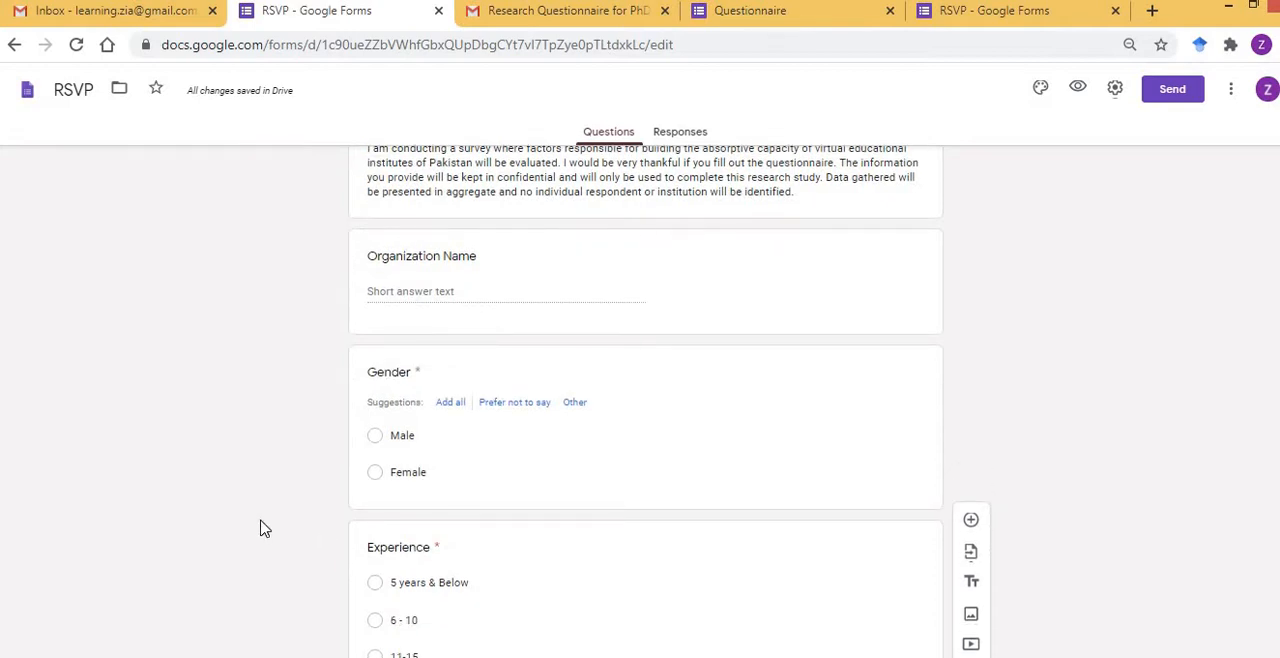
pyautogui.scroll(-3, 262, 527)
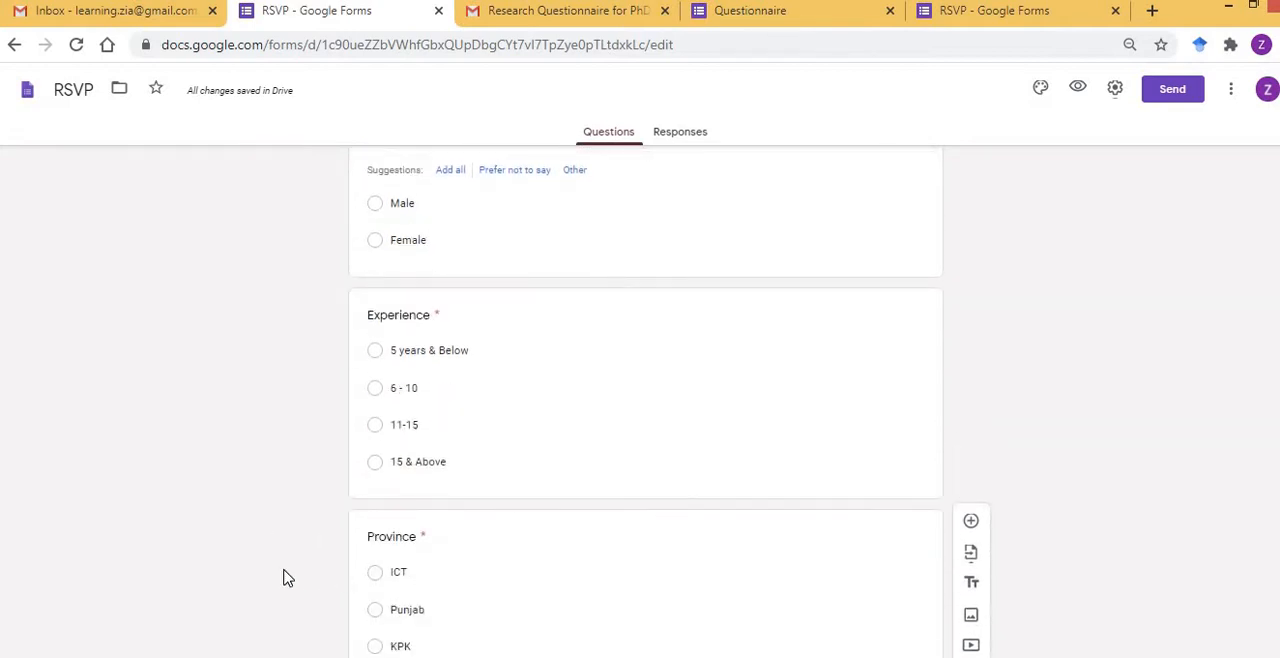
pyautogui.scroll(-2, 285, 577)
pyautogui.scroll(-1, 283, 578)
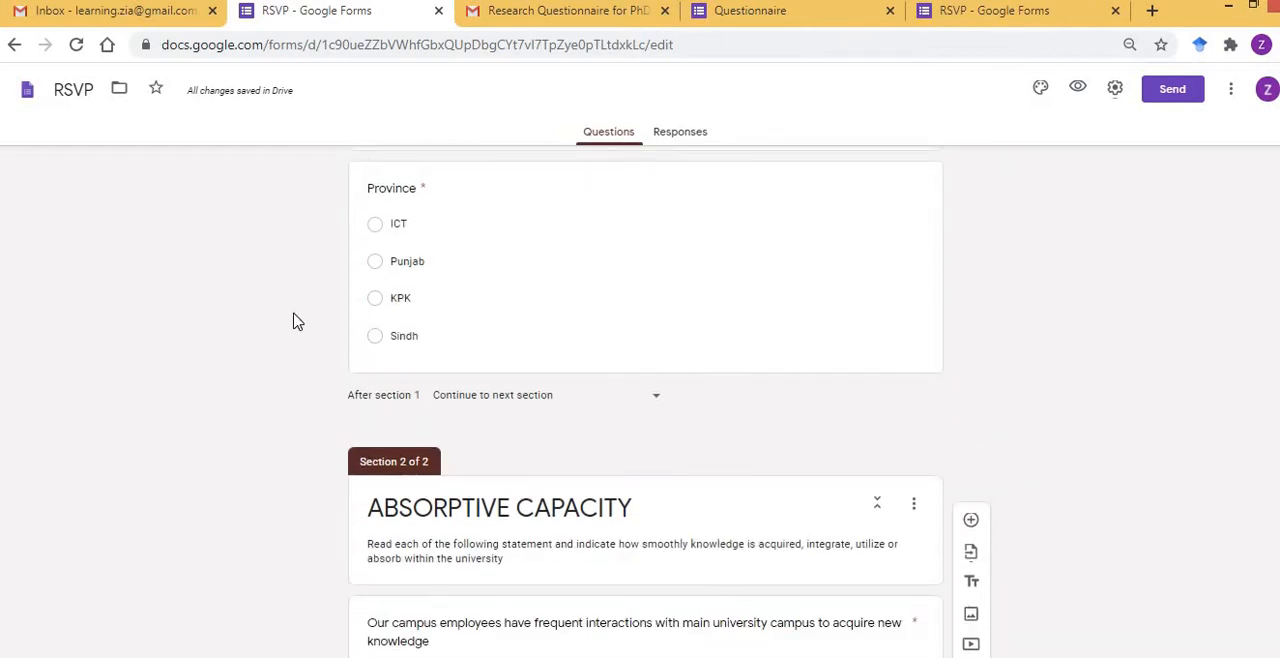
pyautogui.scroll(-2, 294, 320)
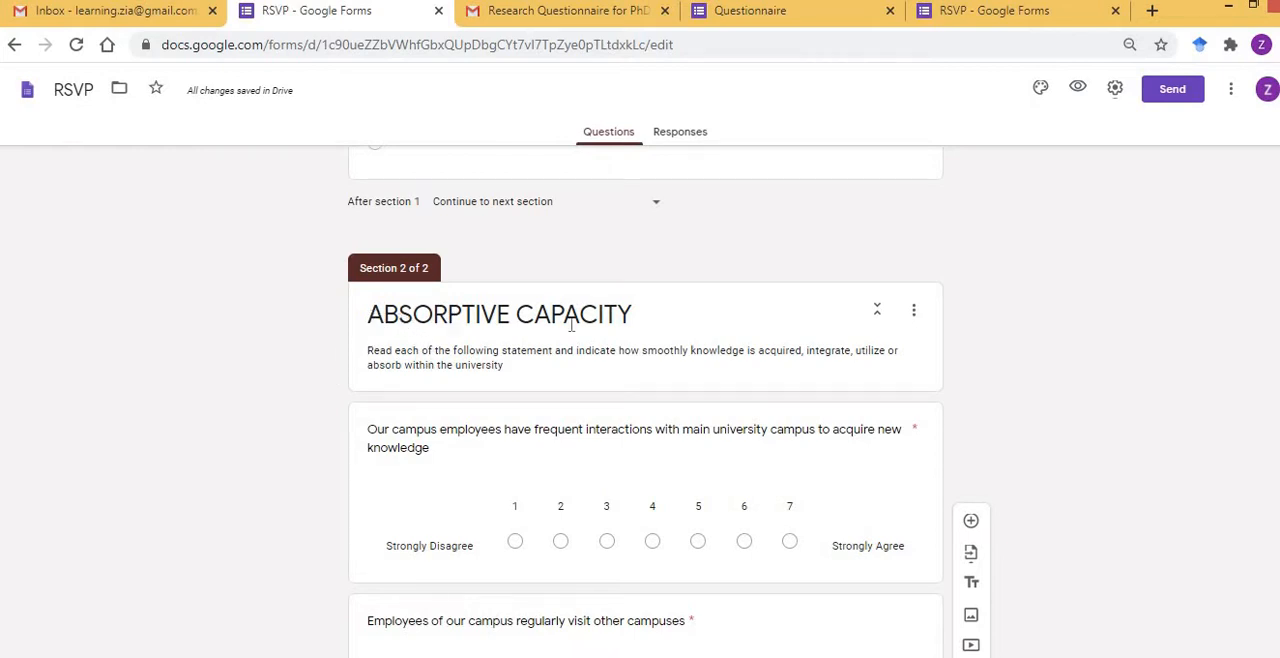
pyautogui.tripleClick(614, 318)
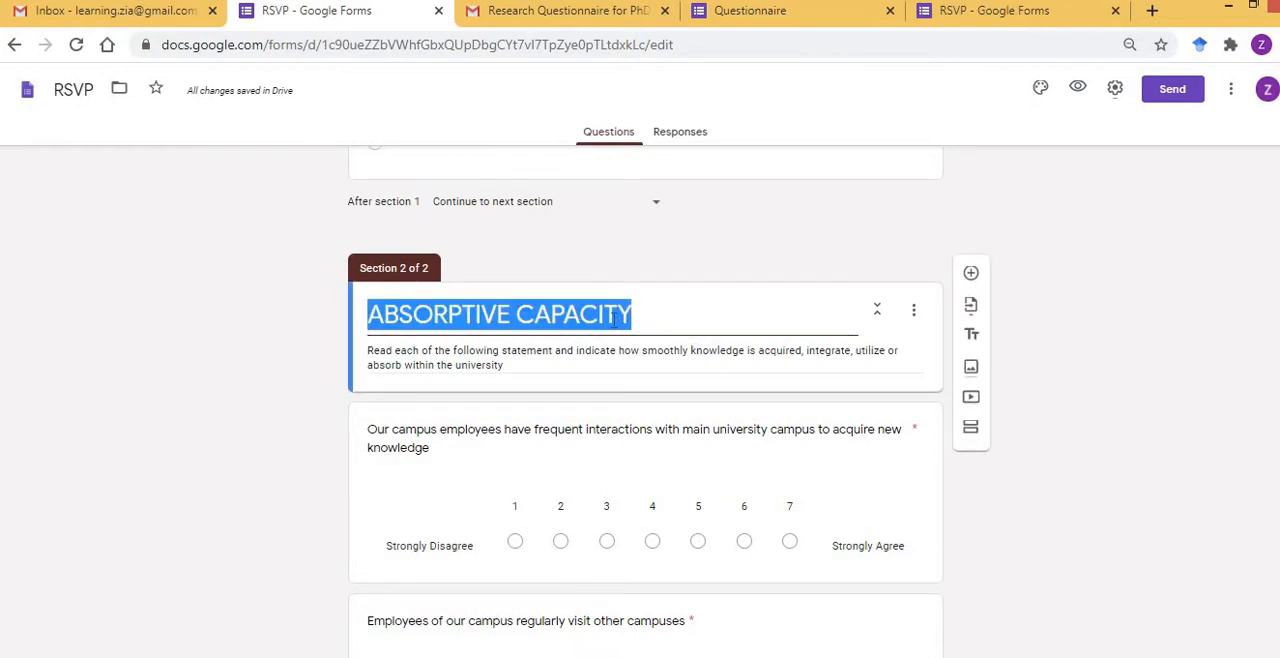
pyautogui.click(293, 340)
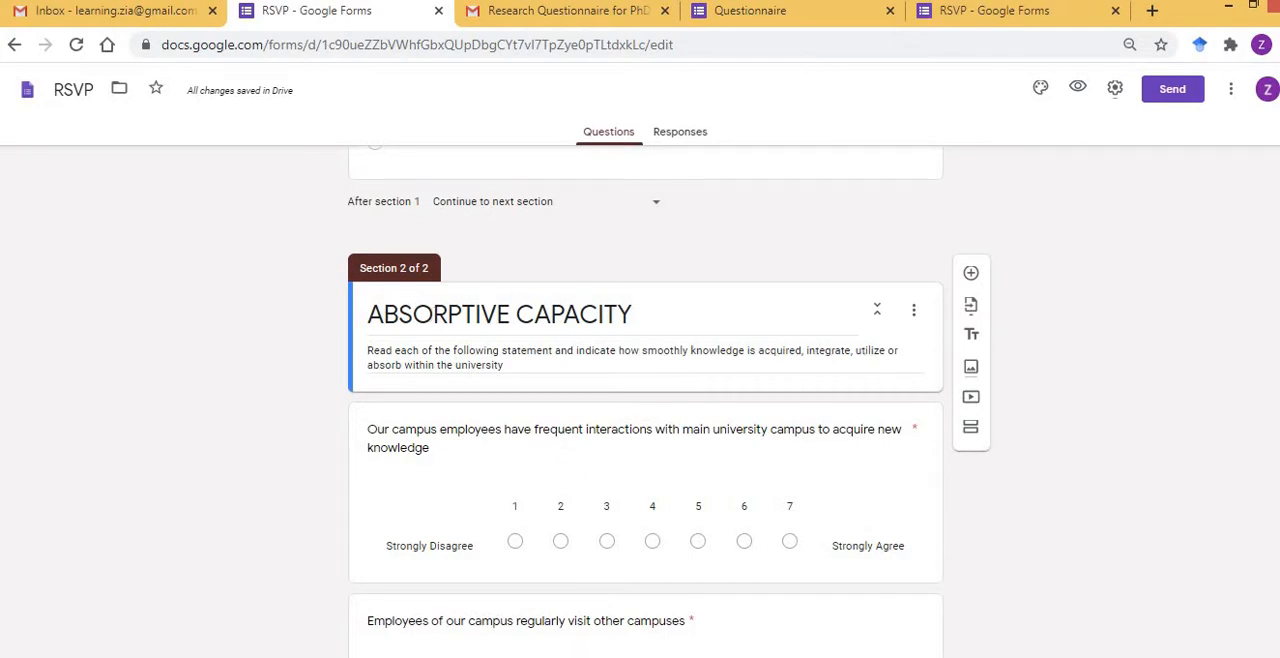
# Add a new section to the form after the last ABSORPTIVE CAPACITY question, about special meetings with students or third parties.
pyautogui.scroll(-7, 645, 400)
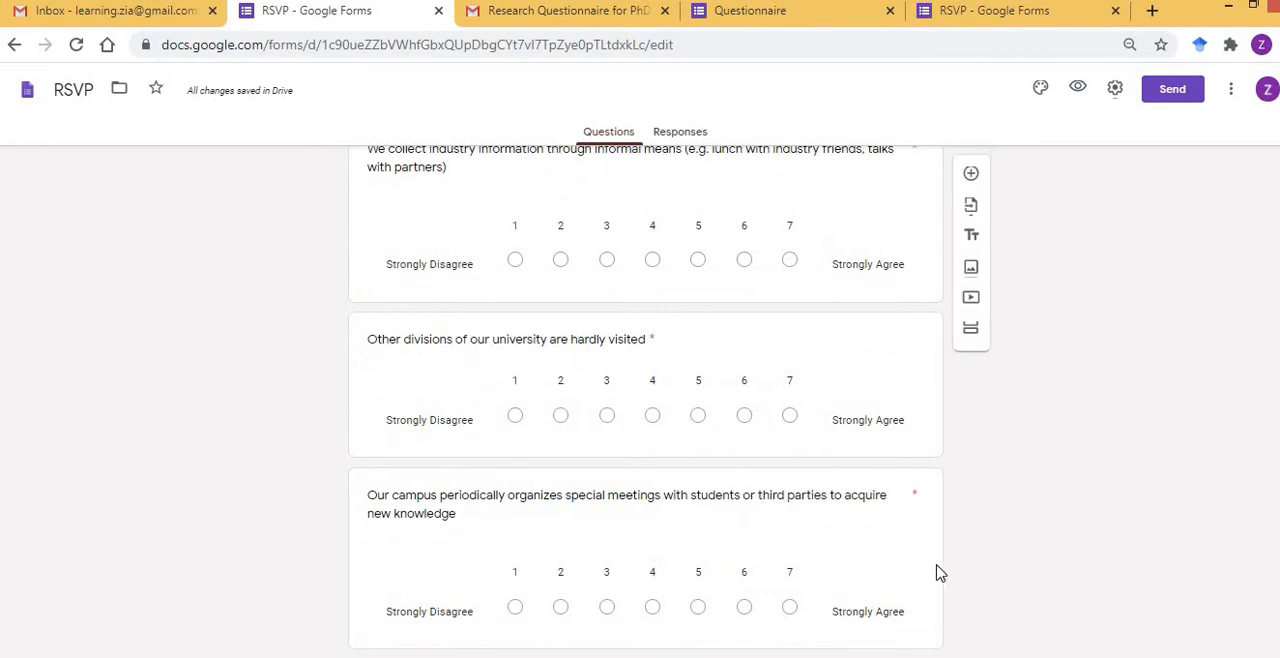
pyautogui.click(935, 562)
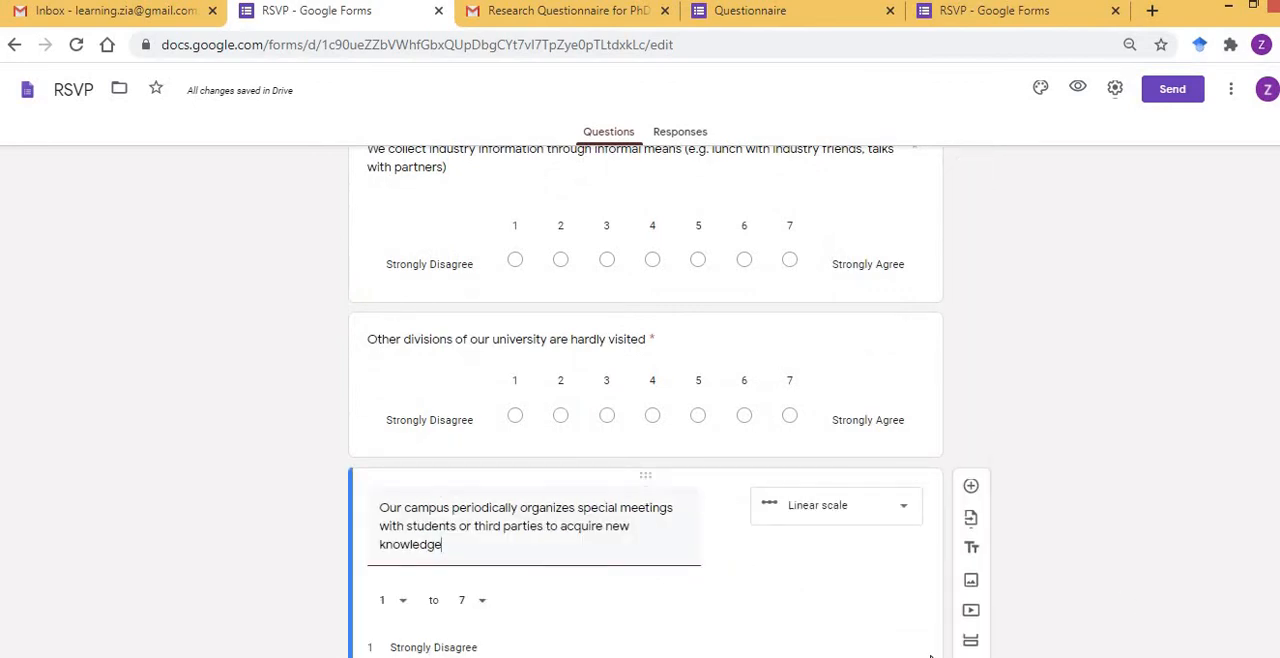
pyautogui.moveTo(494, 556)
pyautogui.click(968, 644)
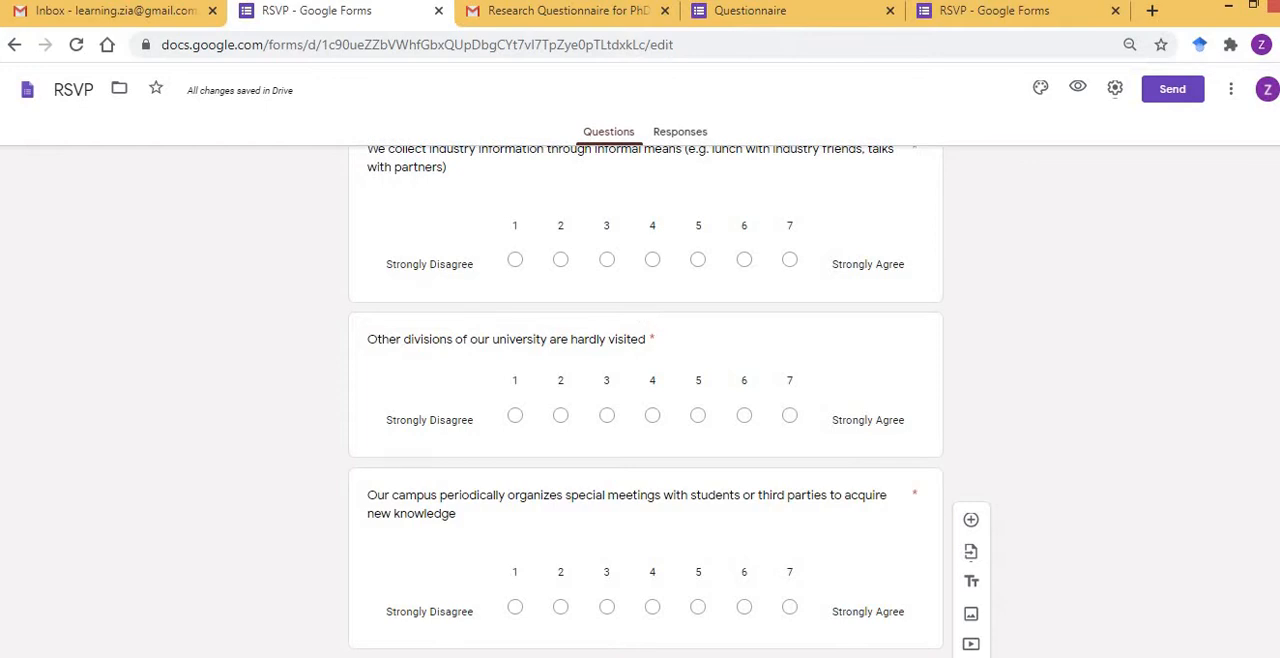
pyautogui.scroll(-2, 1000, 550)
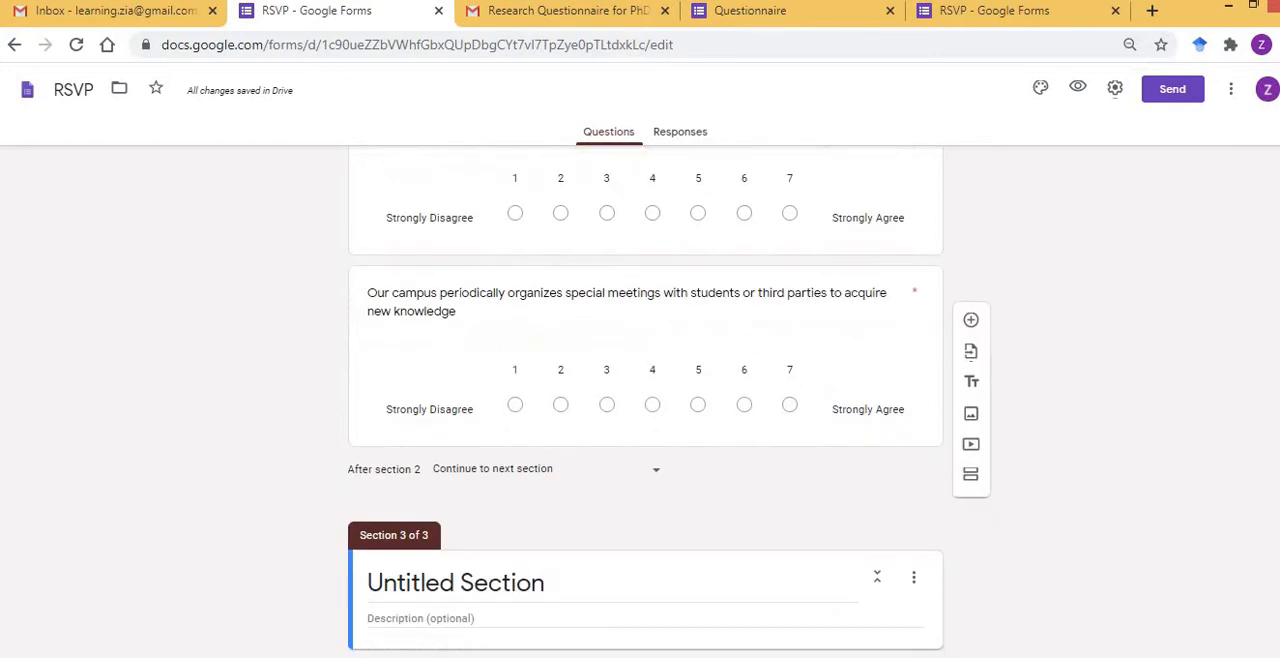
pyautogui.click(864, 382)
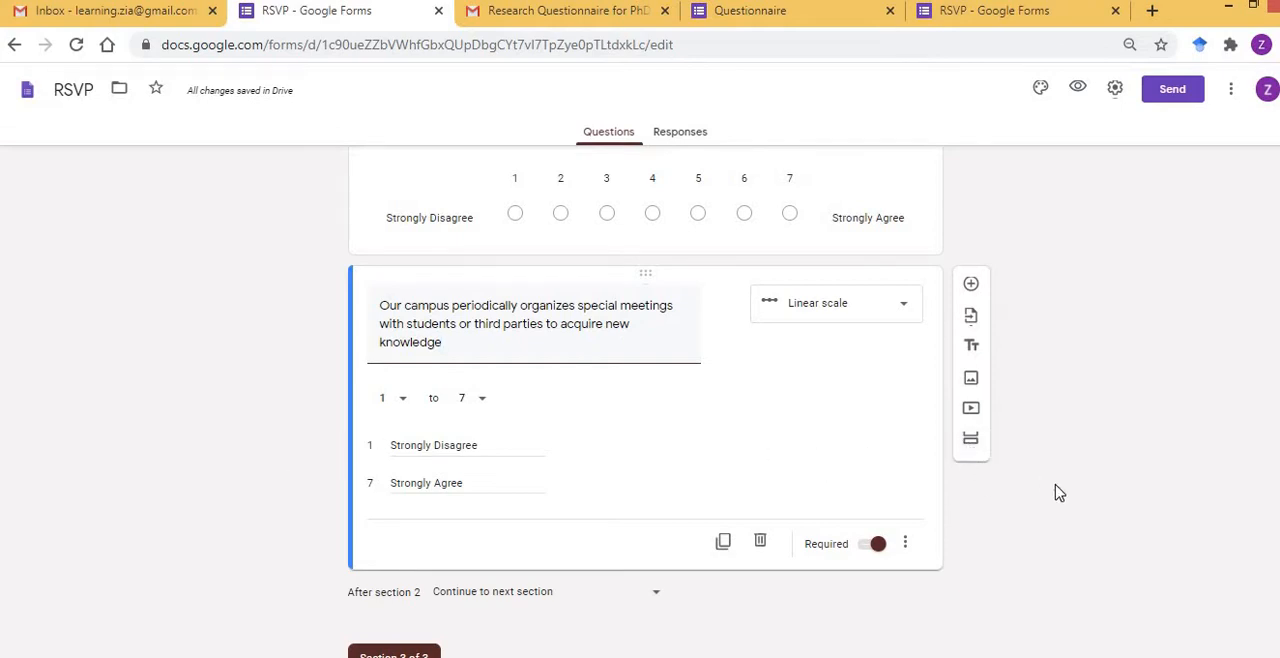
# Replace the placeholder title of the new third section with COMMUNICATION, the heading copied from Word.
pyautogui.scroll(8, 514, 268)
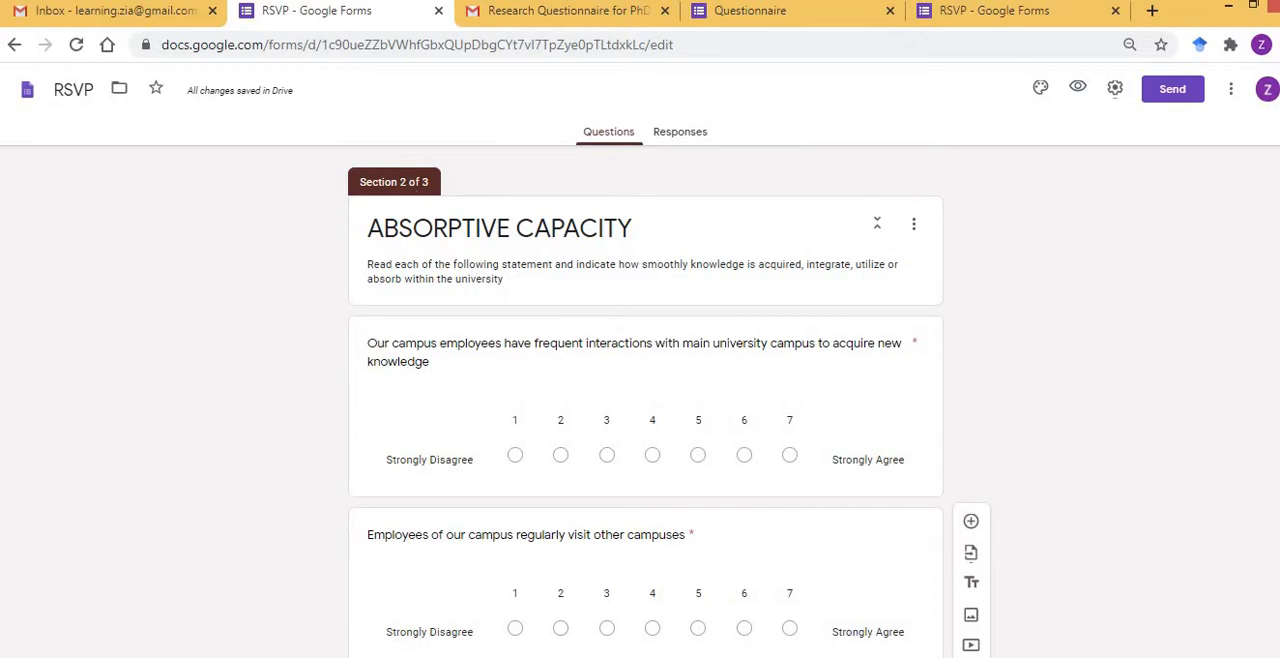
pyautogui.scroll(10, 645, 400)
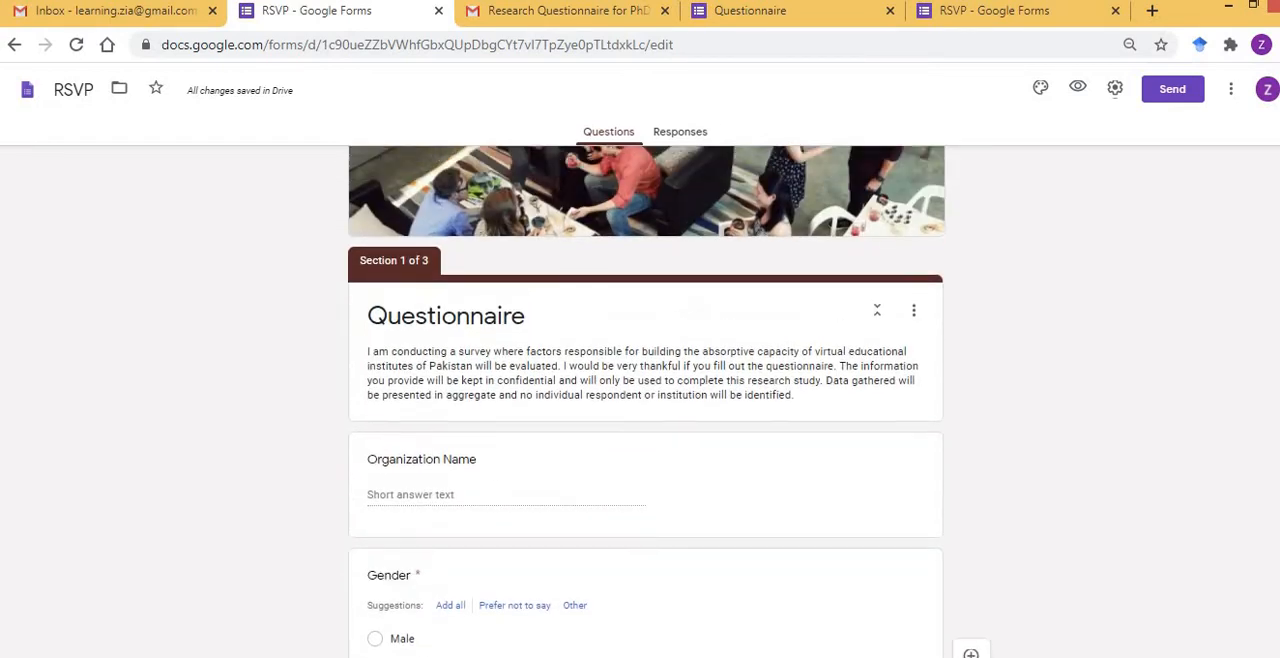
pyautogui.scroll(1, 484, 248)
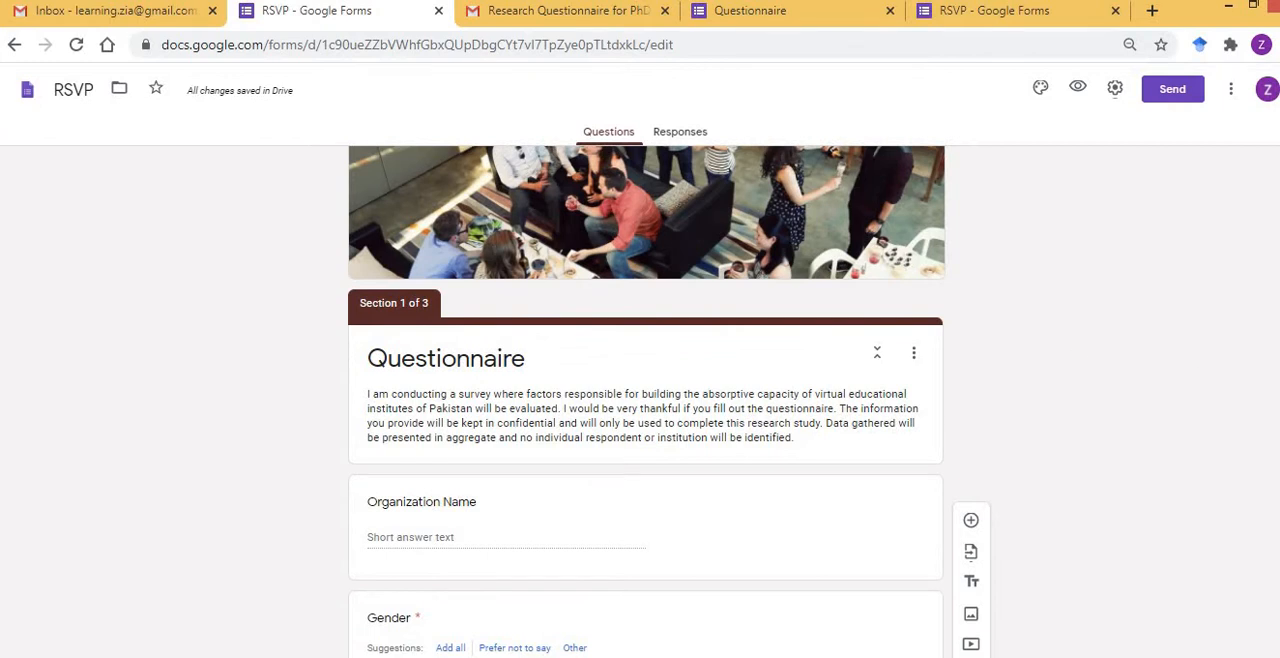
pyautogui.scroll(-15, 645, 400)
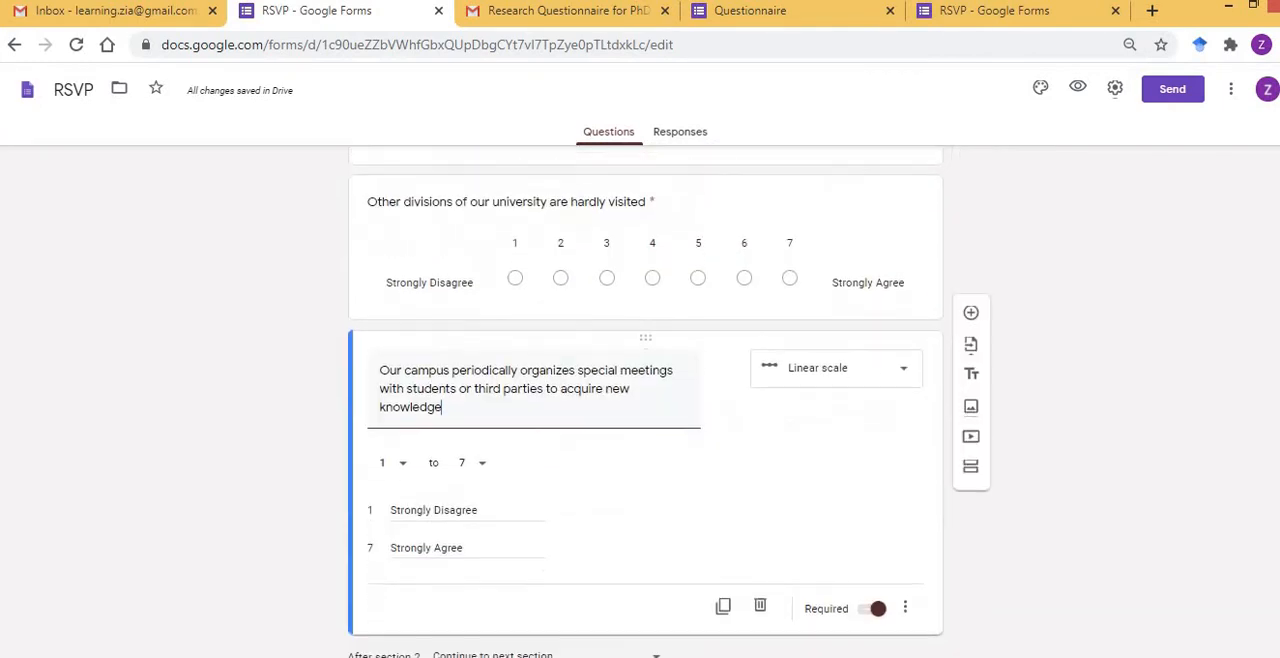
pyautogui.scroll(-2, 588, 652)
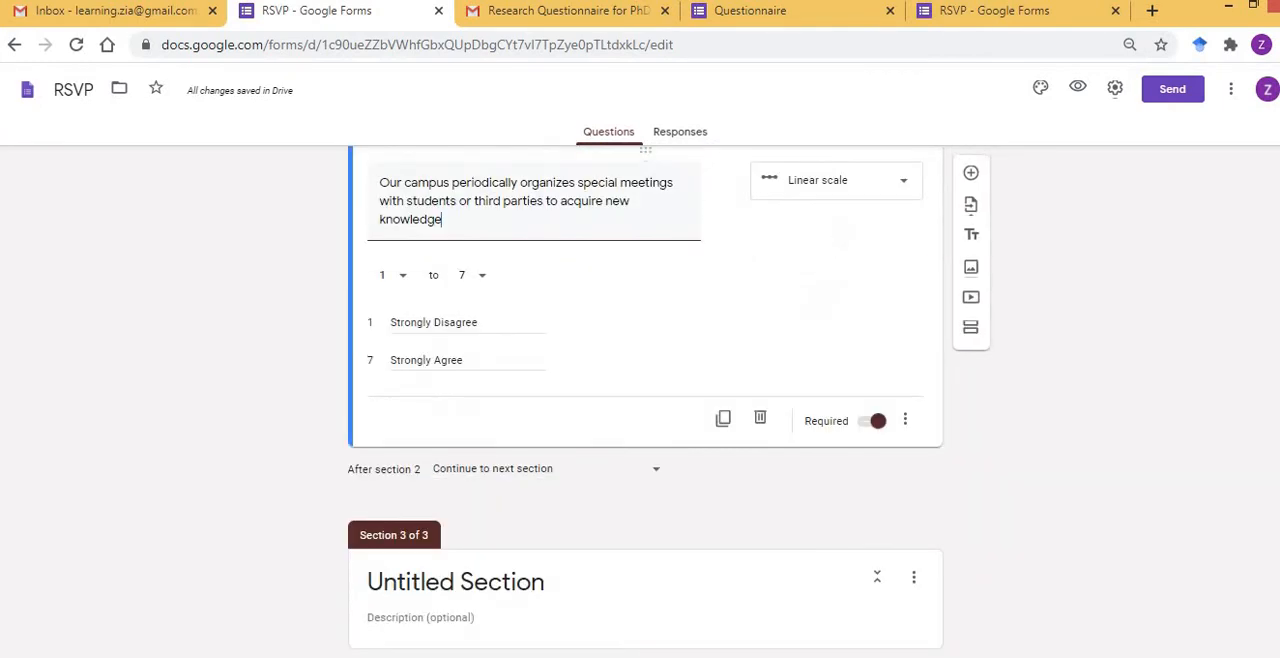
pyautogui.click(552, 585)
pyautogui.press('BackSpace')
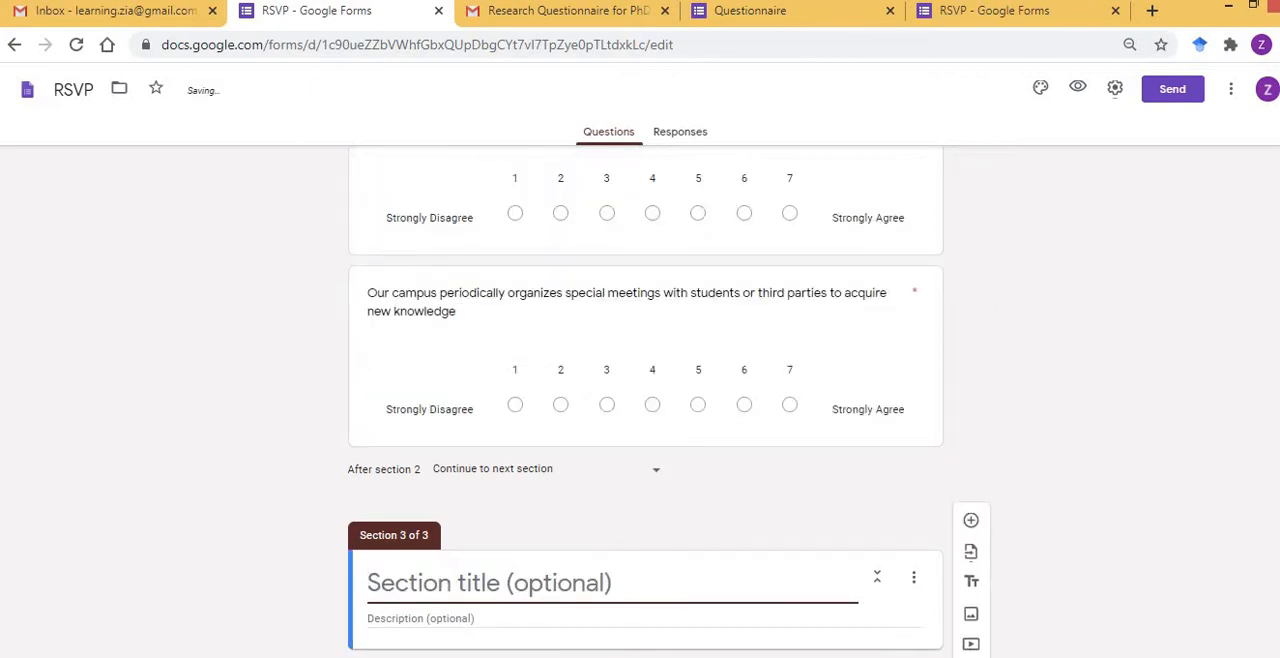
pyautogui.hotkey('alt', 'Tab')
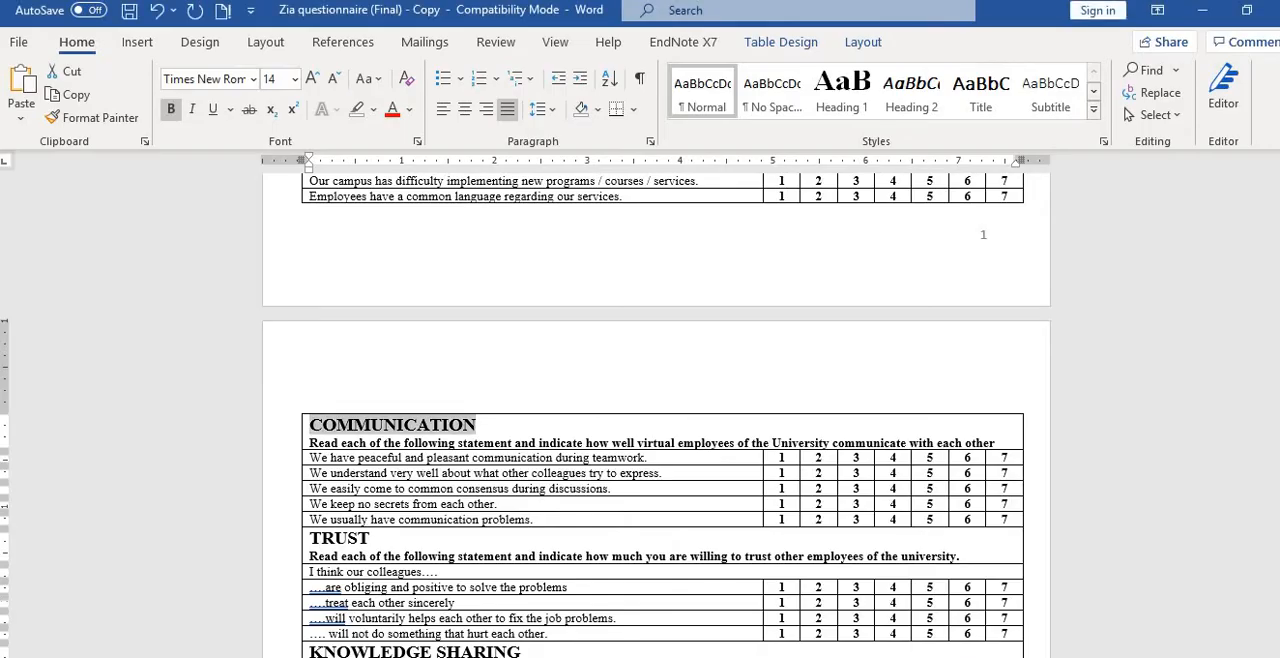
pyautogui.hotkey('alt', 'Tab')
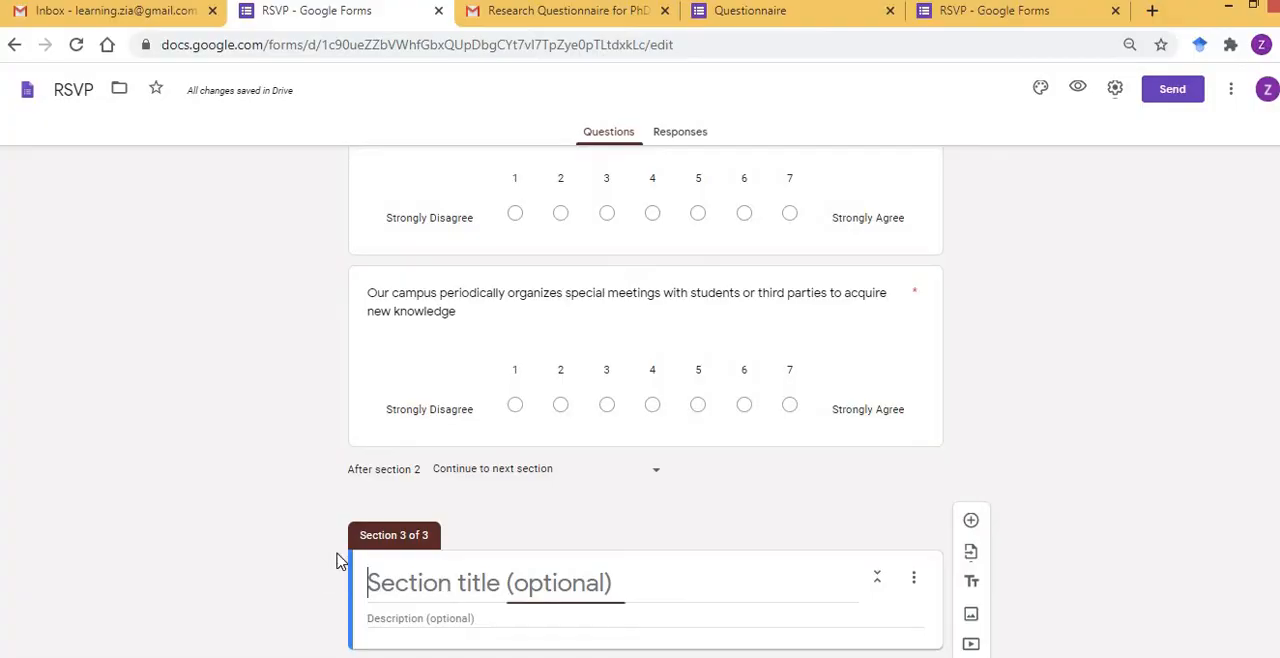
pyautogui.write('COMMUNICATION')
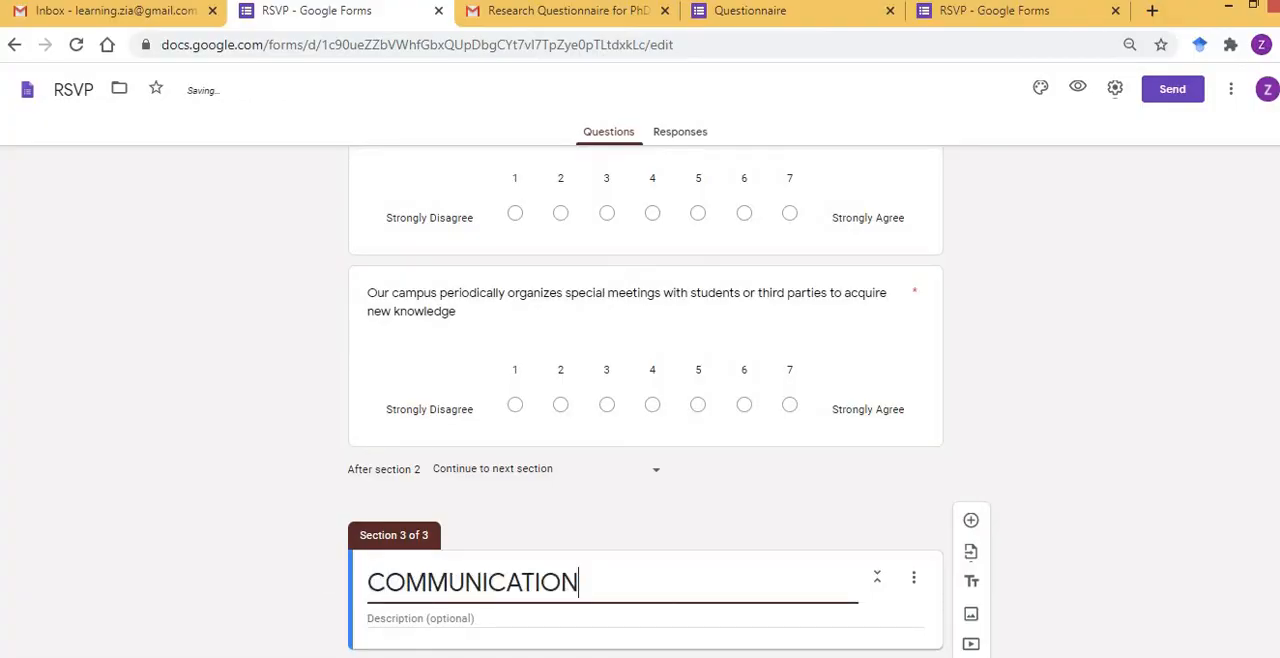
# Copy the instruction line beneath COMMUNICATION, about how well virtual employees of the University communicate, from Word into the section's description.
pyautogui.hotkey('alt', 'Tab')
pyautogui.press('Home')
pyautogui.press('Down')
pyautogui.hotkey('shift', 'End')
pyautogui.hotkey('ctrl', 'c')
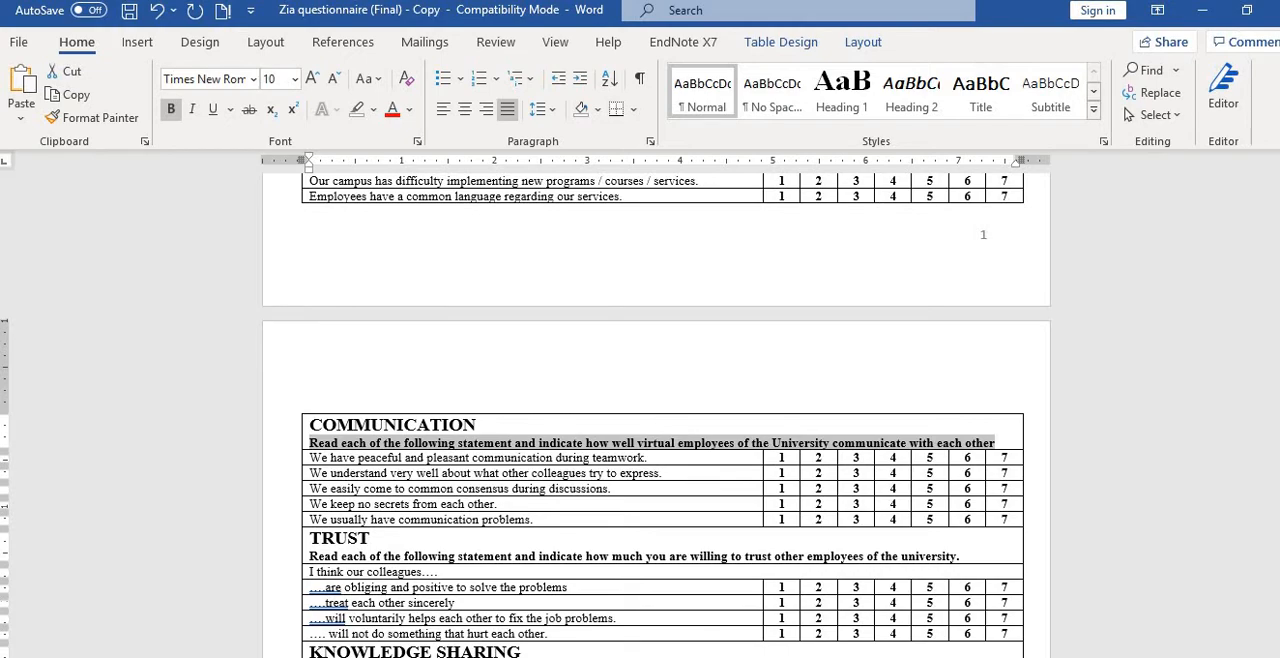
pyautogui.hotkey('alt', 'Tab')
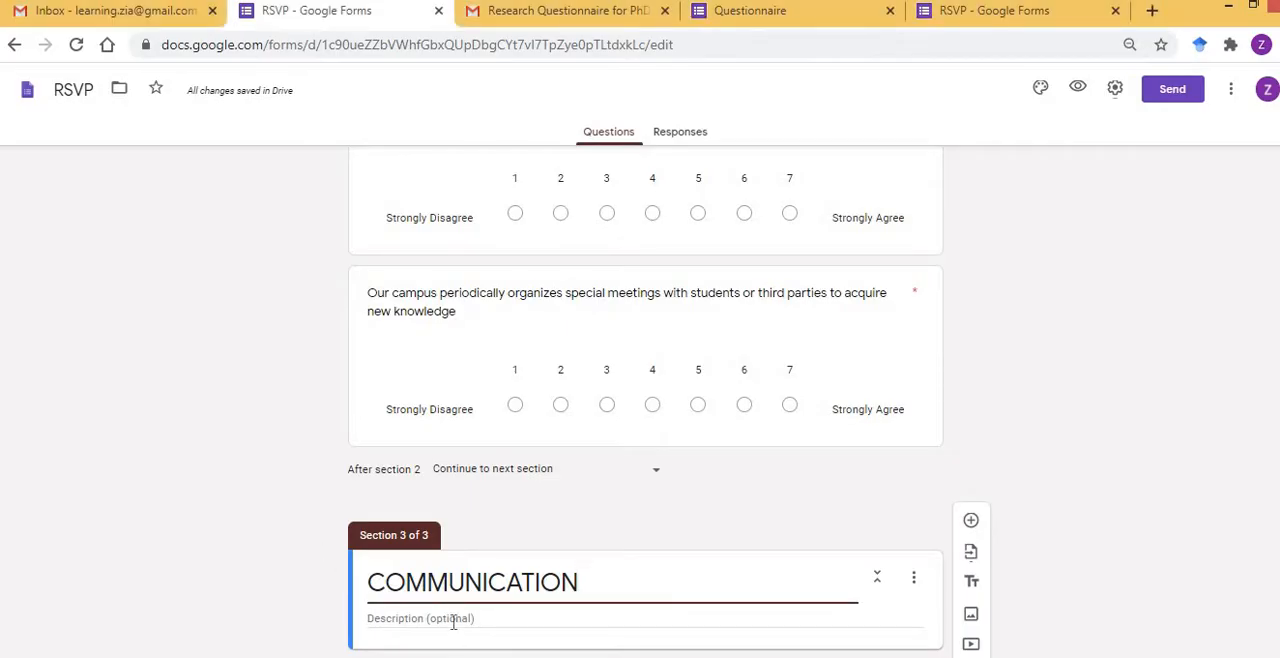
pyautogui.click(453, 619)
pyautogui.hotkey('ctrl', 'v')
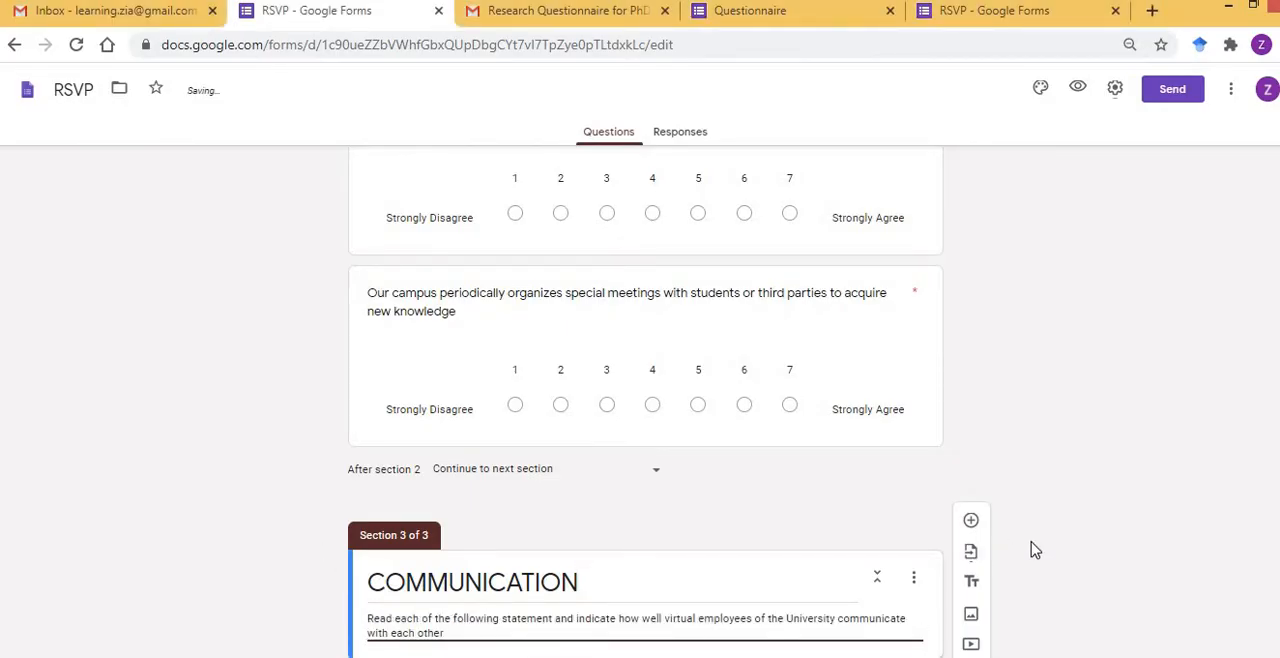
pyautogui.click(1035, 550)
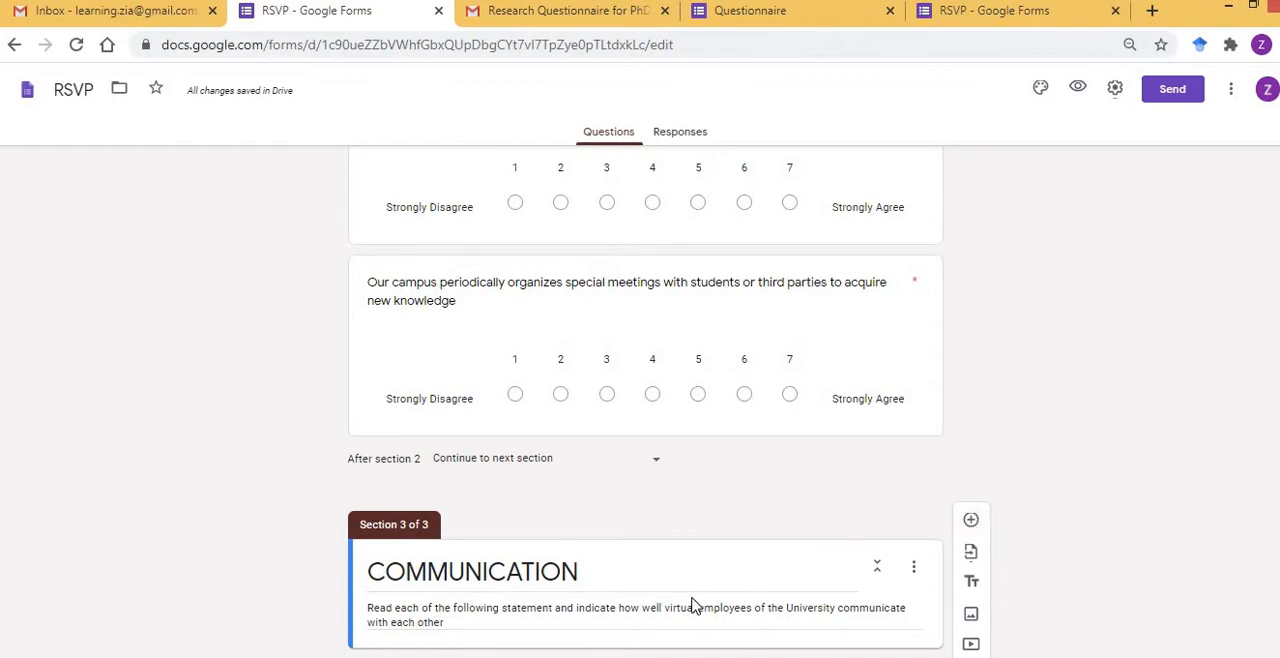
# Add a question to the COMMUNICATION section and make it a linear scale from 1 to 7.
pyautogui.click(971, 521)
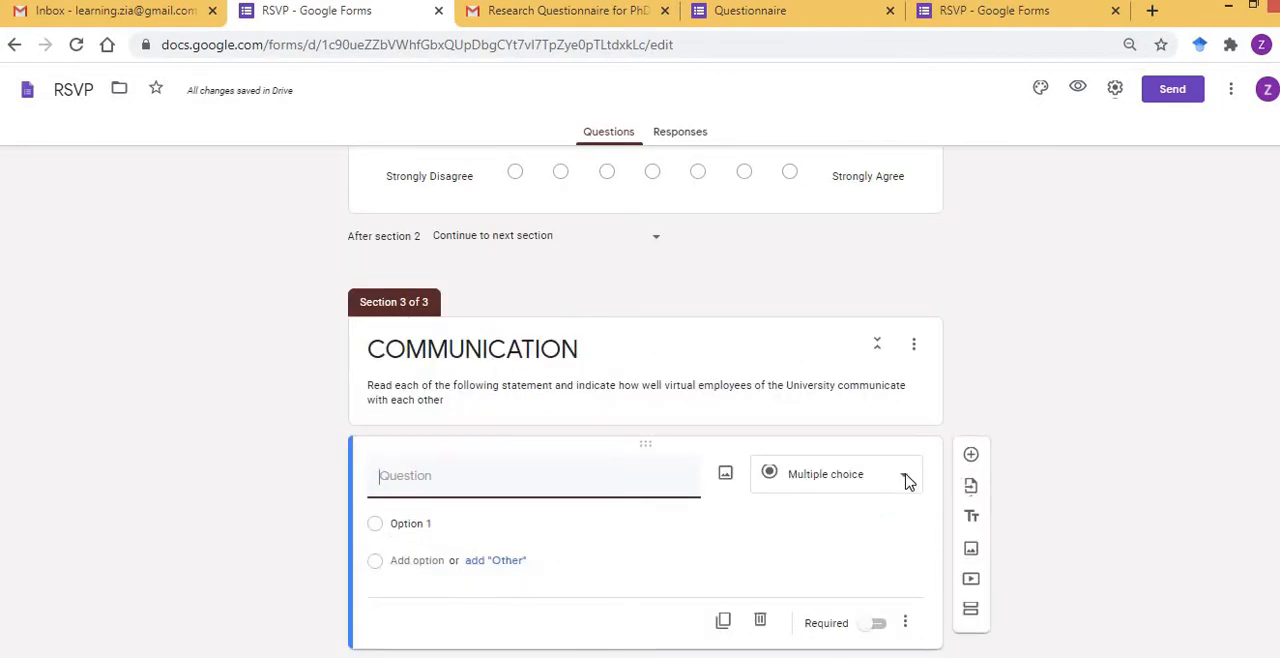
pyautogui.click(906, 481)
pyautogui.click(818, 496)
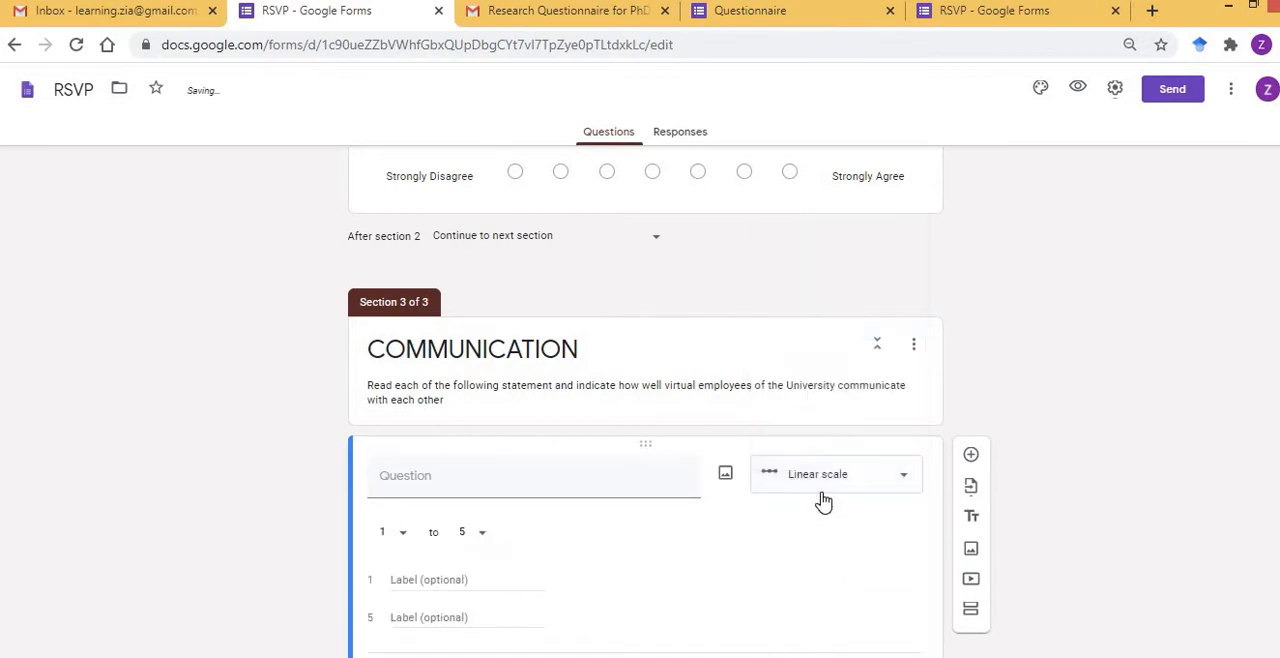
pyautogui.click(483, 540)
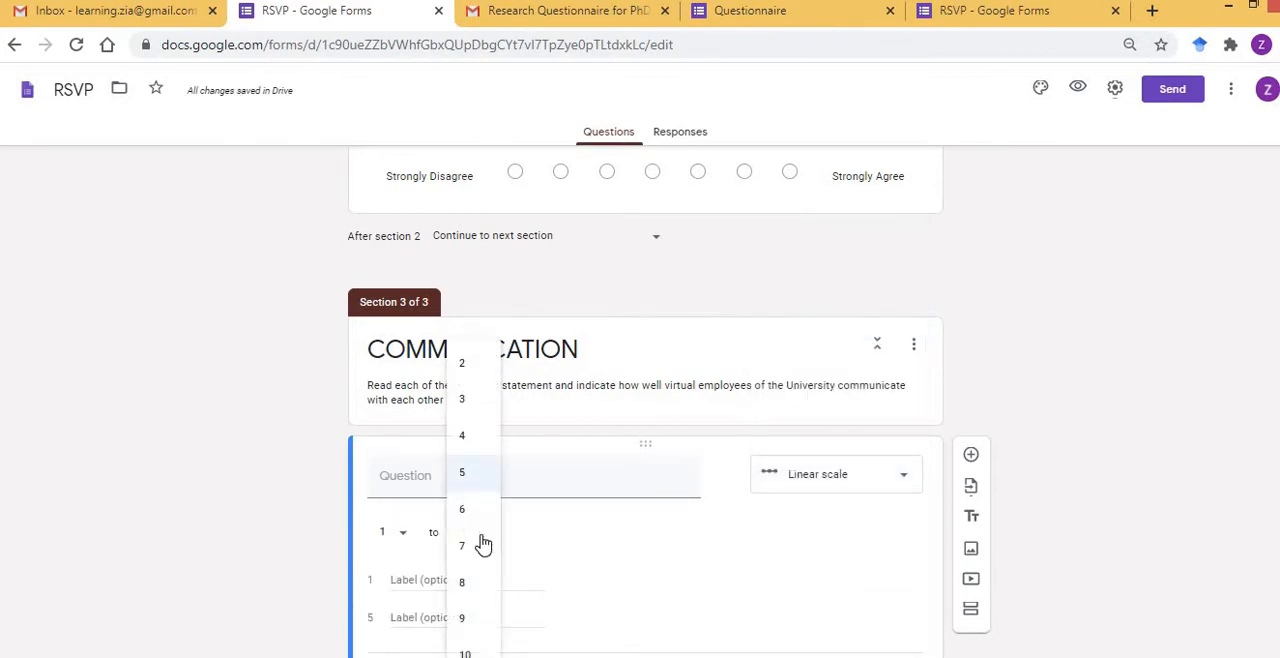
pyautogui.click(463, 549)
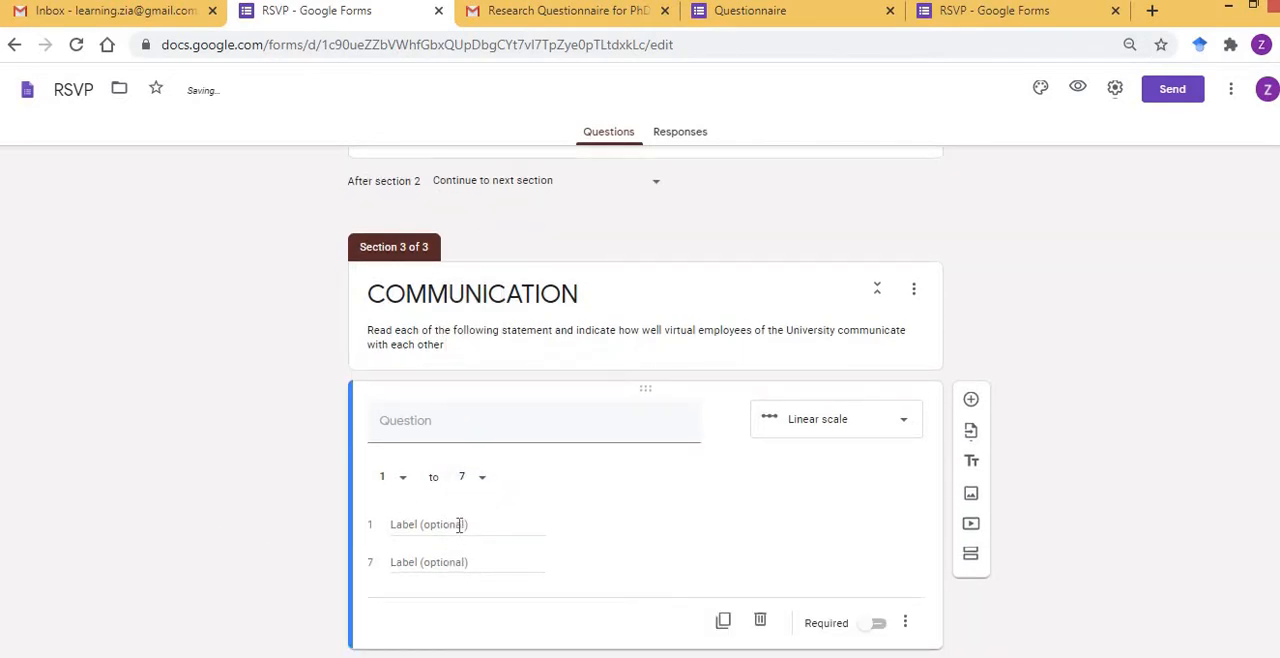
# Label the scale ends "Strongly Disagree" for 1 and "Strongly Agree" for 7, and make the question required.
pyautogui.click(459, 525)
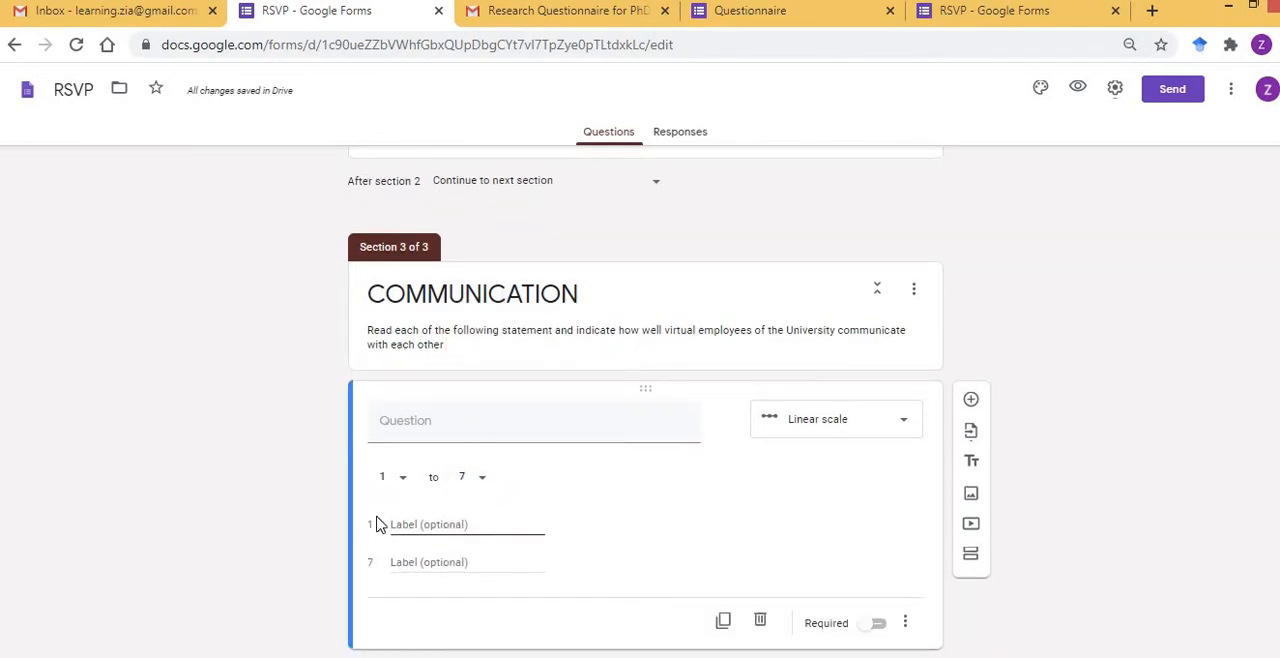
pyautogui.write('Strongly Disagr')
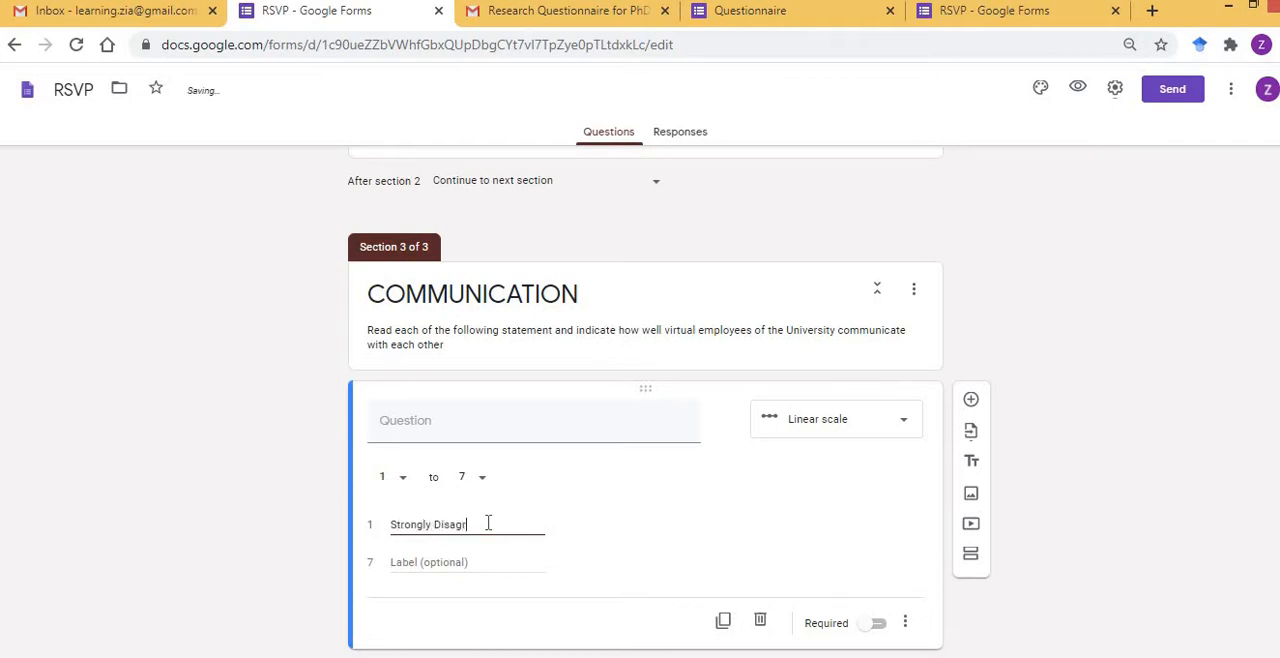
pyautogui.write('ee')
pyautogui.click(458, 561)
pyautogui.write('Strongly Agree')
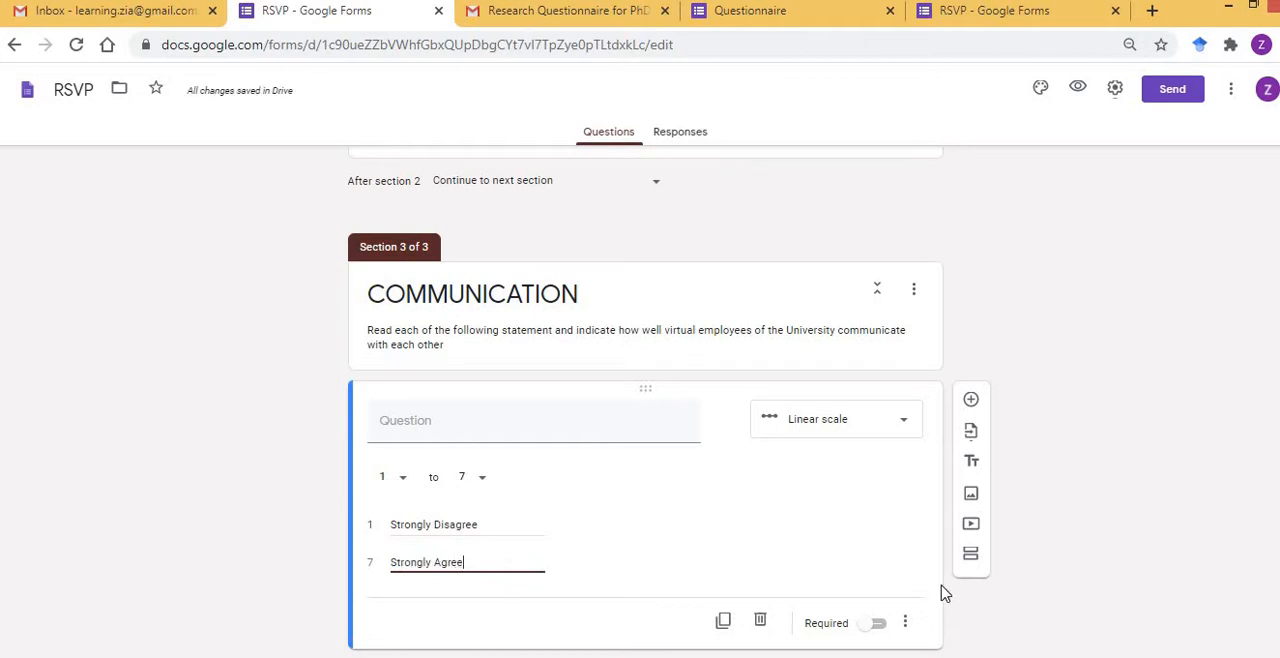
pyautogui.click(879, 625)
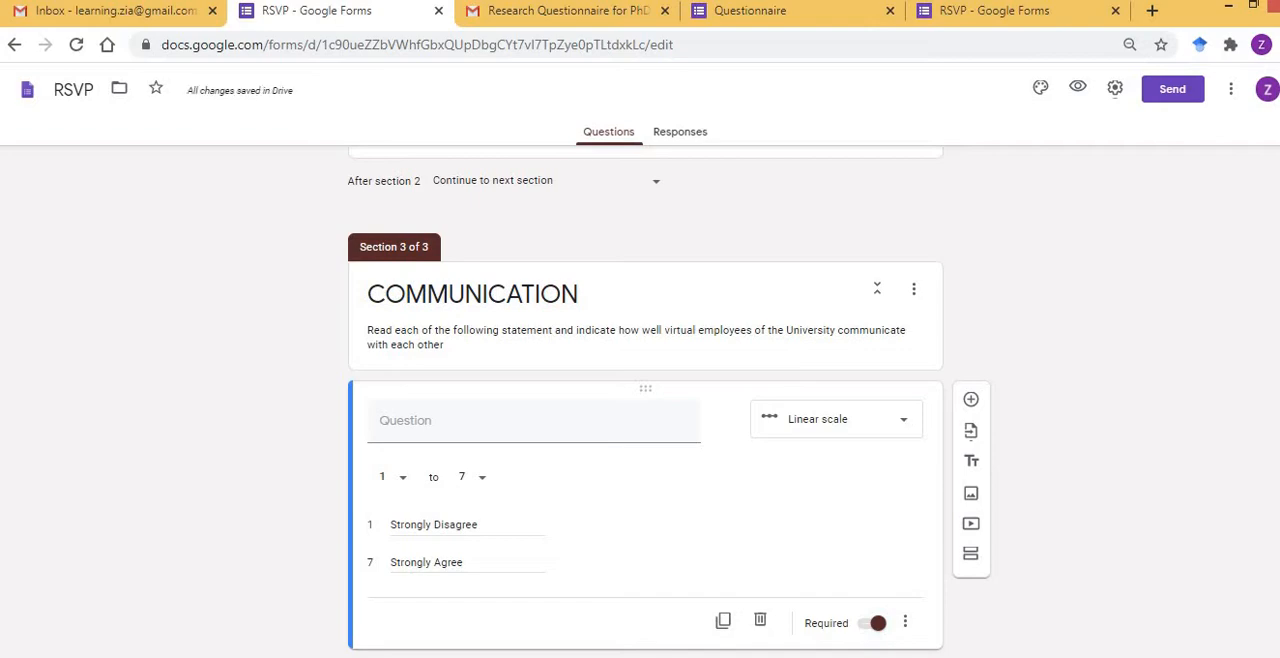
# Check the COMMUNICATION statements in Word and duplicate the blank required linear-scale question to provide entries for them.
pyautogui.hotkey('alt', 'Tab')
pyautogui.moveTo(312, 457); pyautogui.dragTo(480, 520)
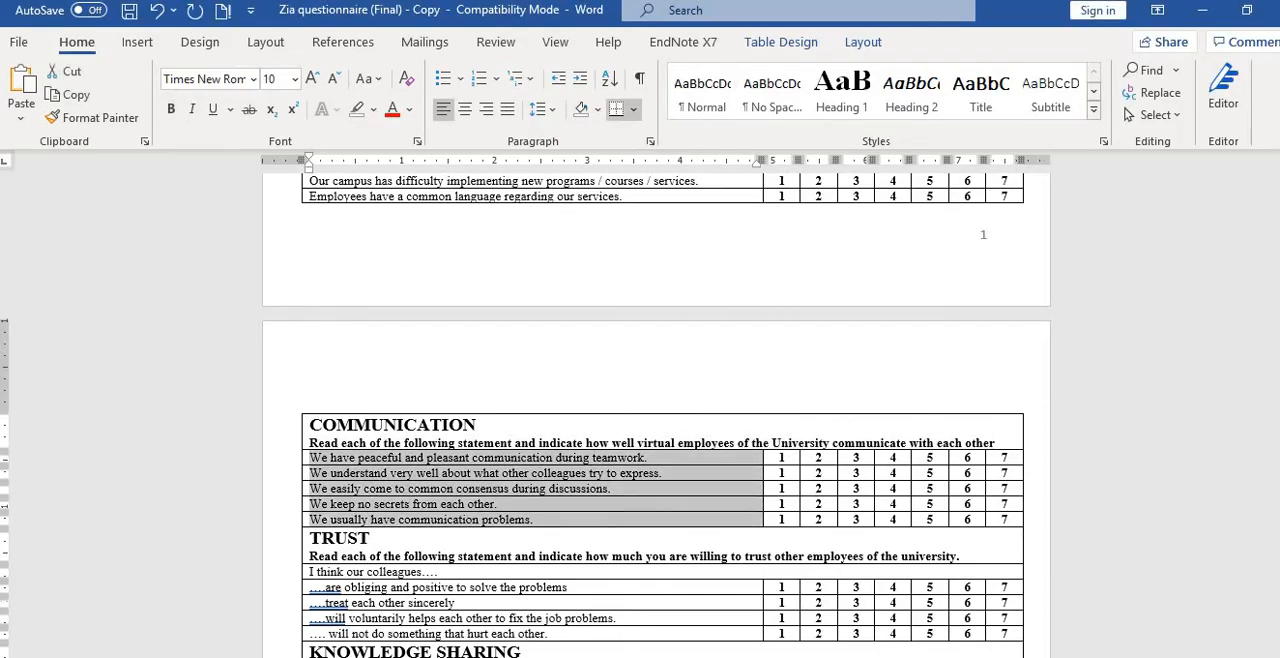
pyautogui.hotkey('alt', 'Tab')
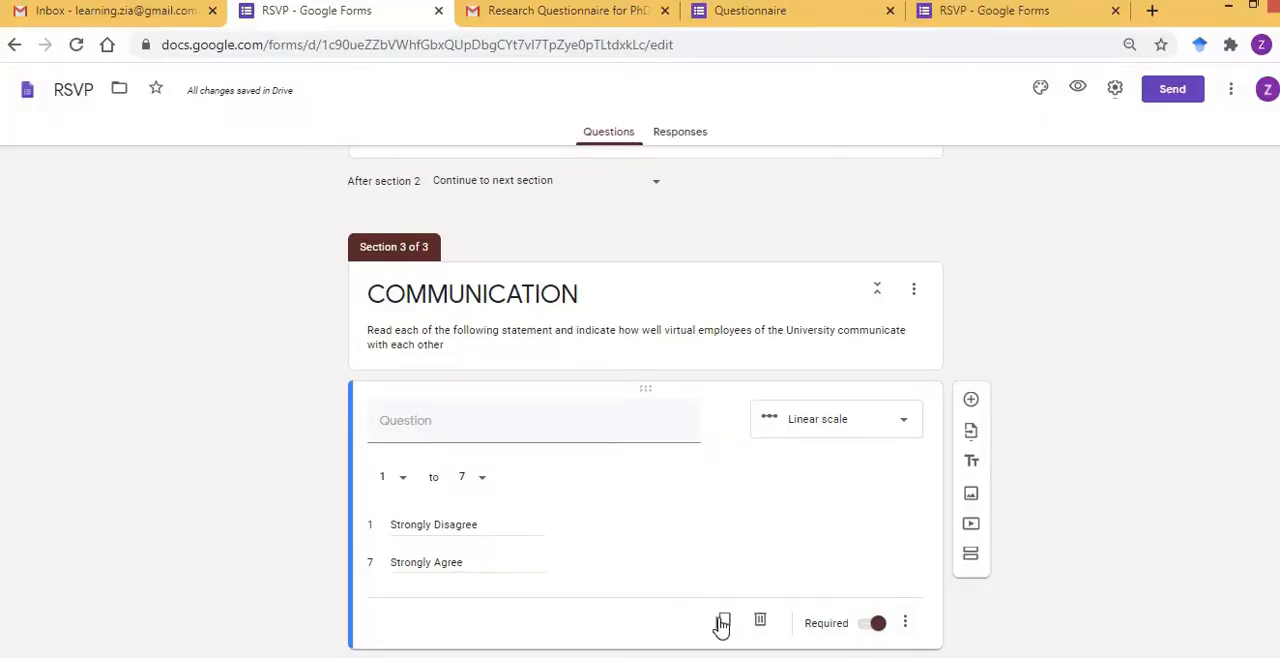
pyautogui.click(724, 622)
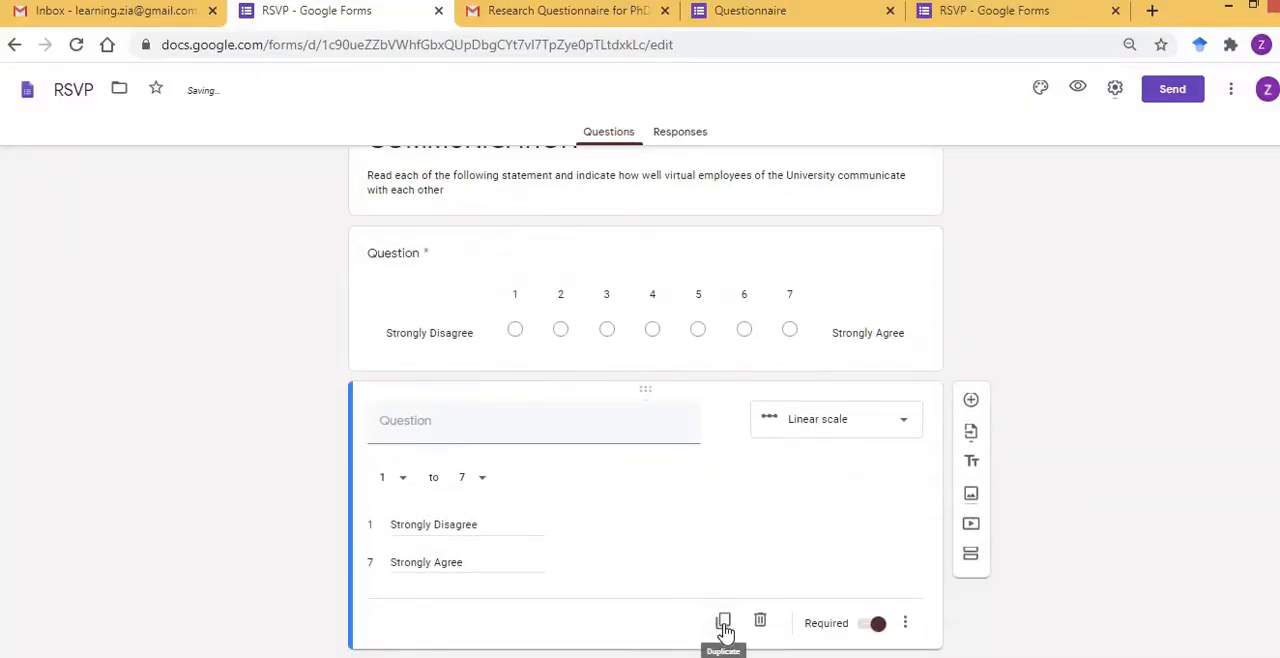
pyautogui.click(724, 624)
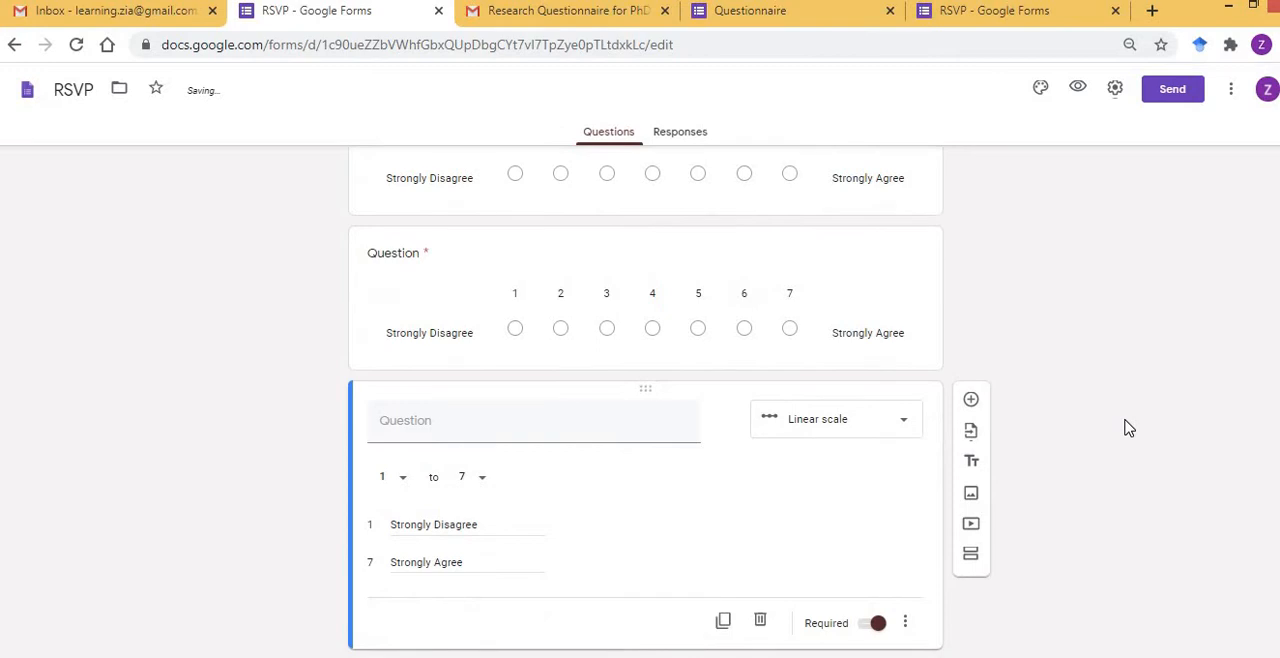
pyautogui.click(723, 620)
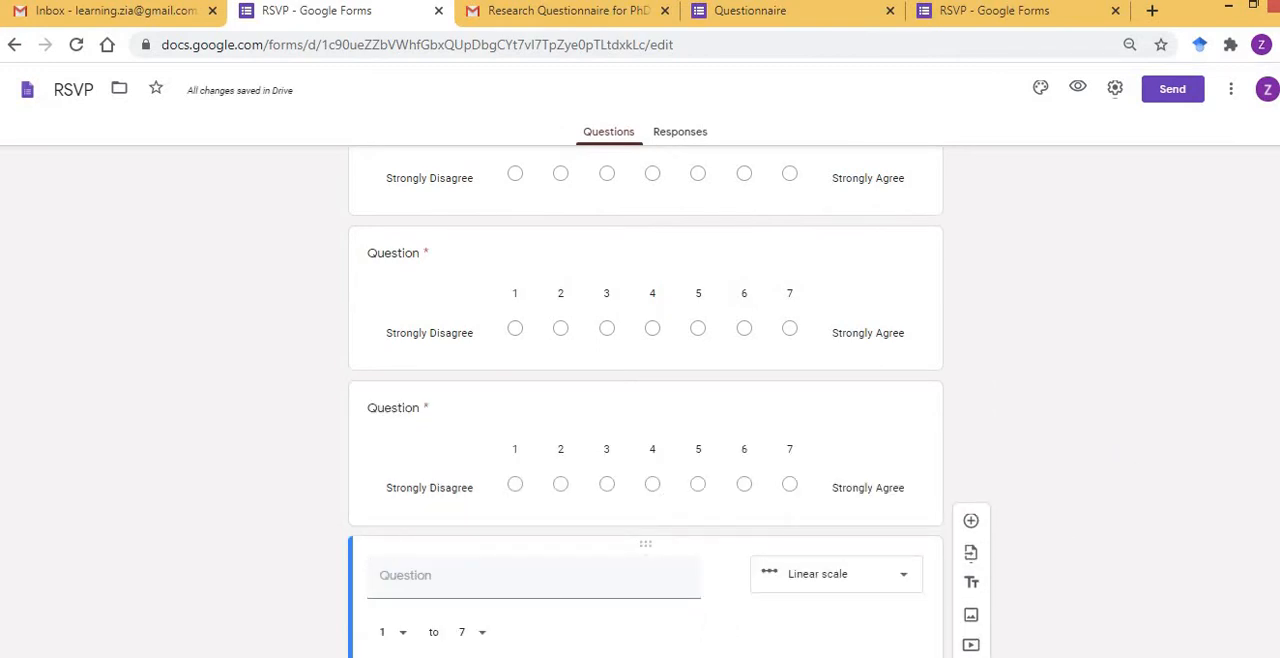
# Copy the statement "We have peaceful and pleasant communication during teamwork" from Word into the first COMMUNICATION question.
pyautogui.click(490, 605)
pyautogui.click(321, 459)
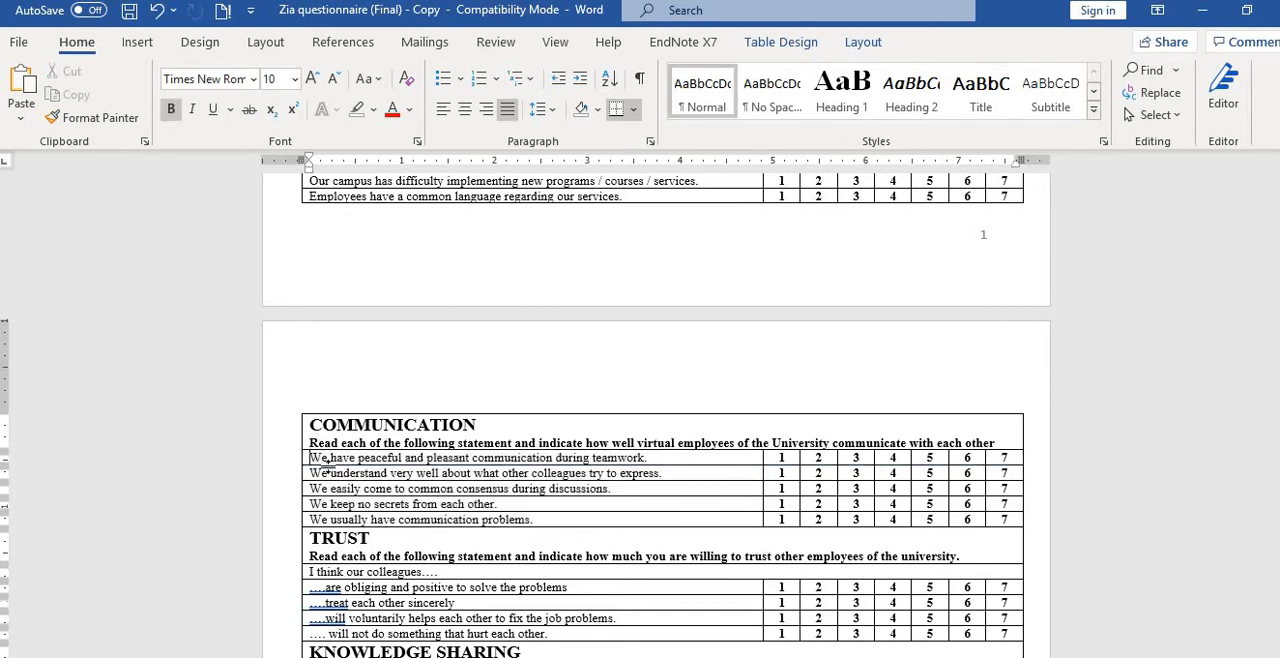
pyautogui.moveTo(321, 459); pyautogui.dragTo(327, 465)
pyautogui.press('ctrl')
pyautogui.press('Home')
pyautogui.hotkey('shift', 'End')
pyautogui.hotkey('shift', 'Left')
pyautogui.hotkey('shift', 'Left')
pyautogui.hotkey('ctrl', 'c')
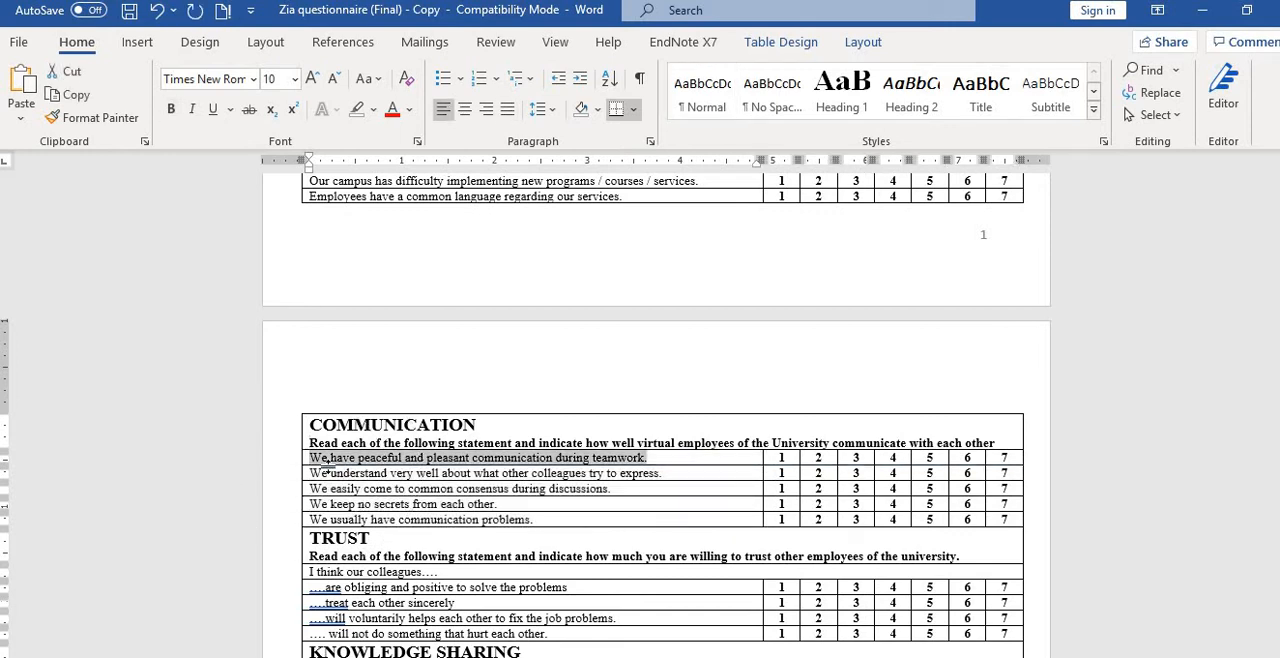
pyautogui.click(130, 655)
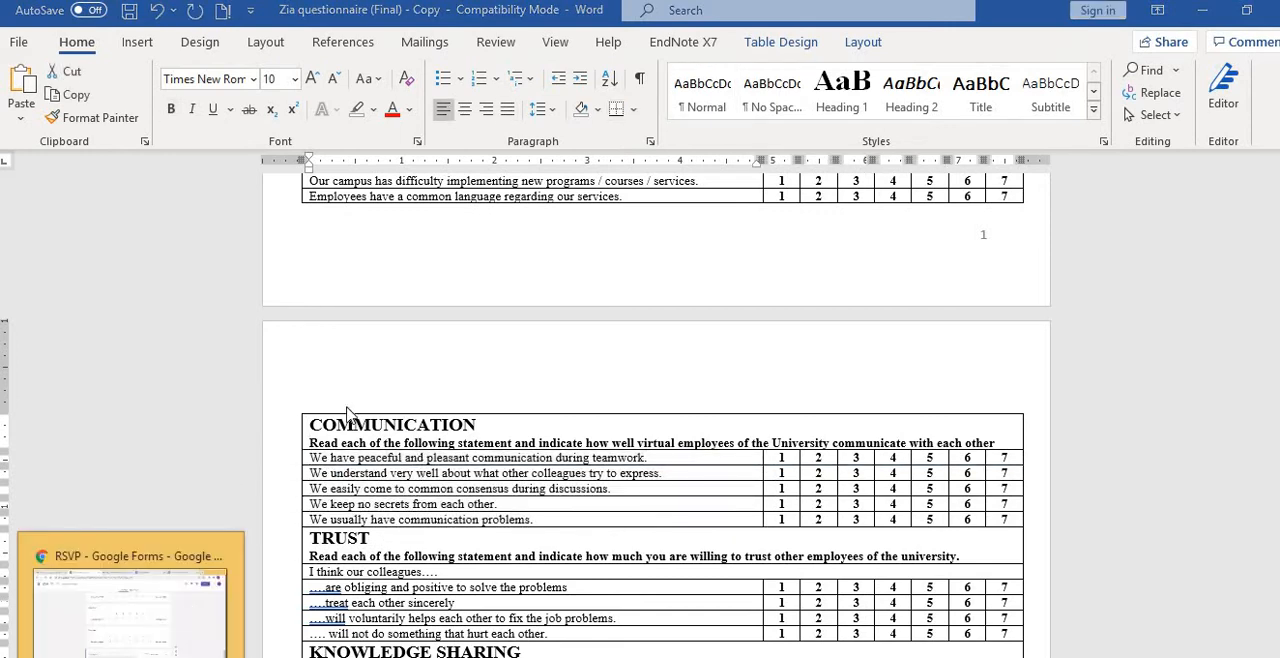
pyautogui.scroll(2, 308, 386)
pyautogui.scroll(3, 308, 386)
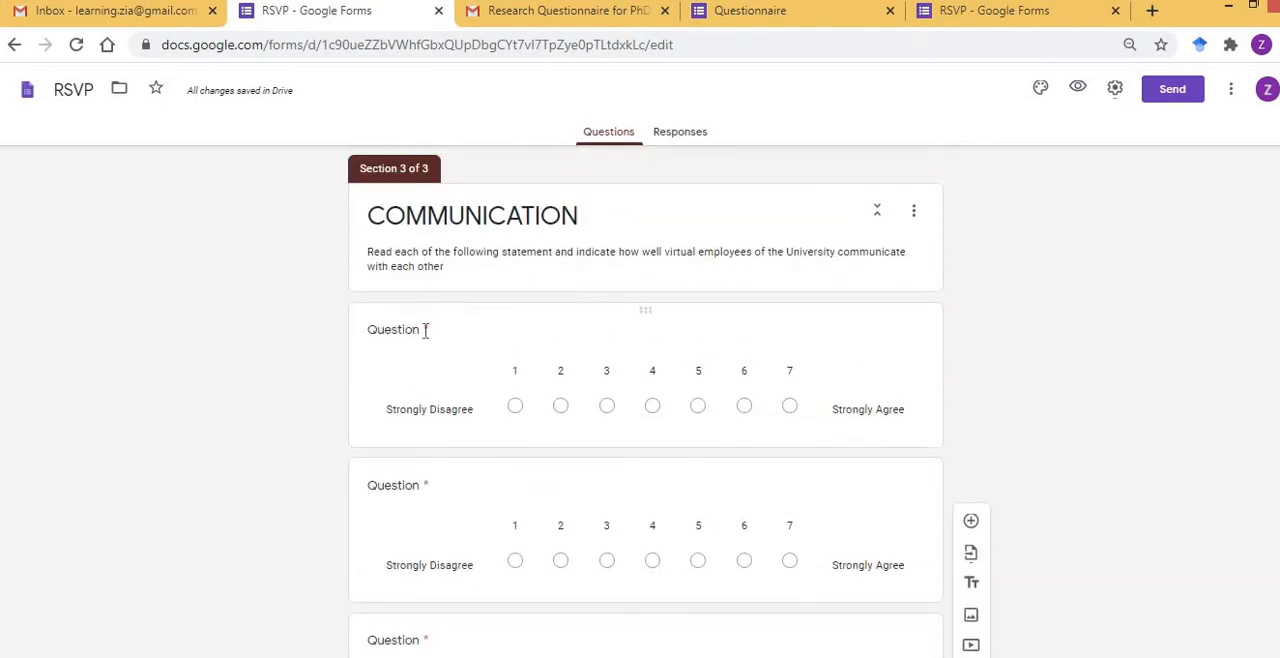
pyautogui.click(423, 334)
pyautogui.hotkey('ctrl', 'v')
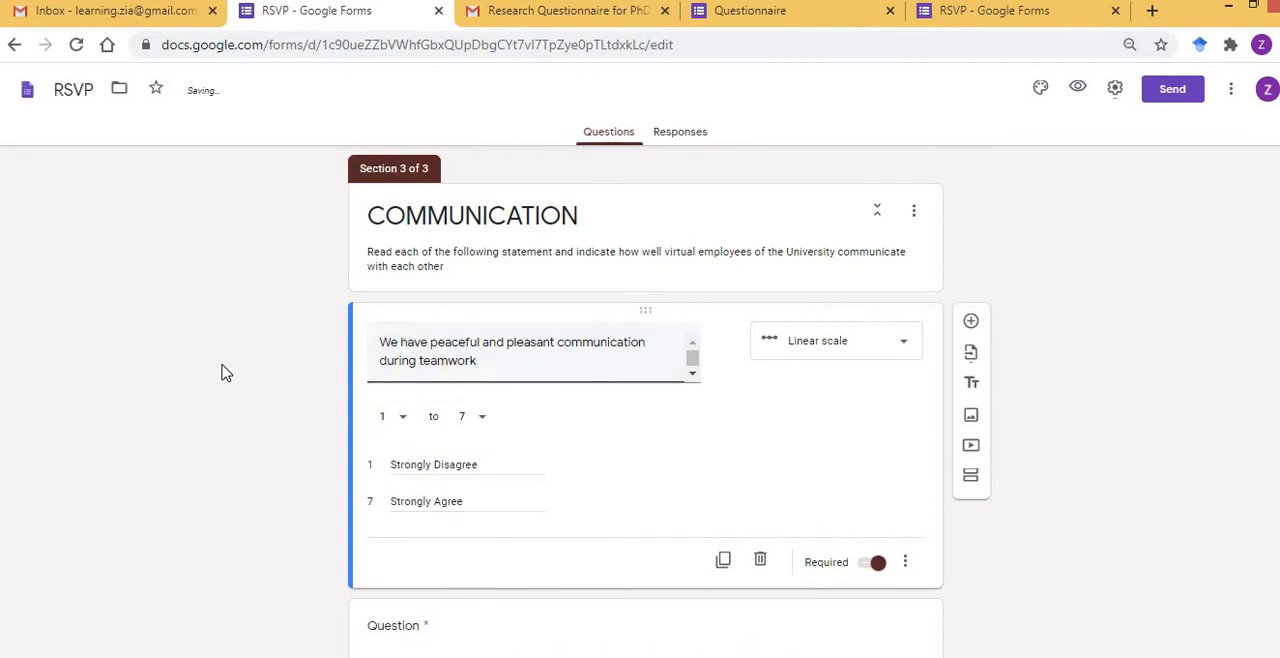
# Copy the statement "We understand very well about what other colleagues try to express" from Word into the second COMMUNICATION question.
pyautogui.scroll(-3, 225, 373)
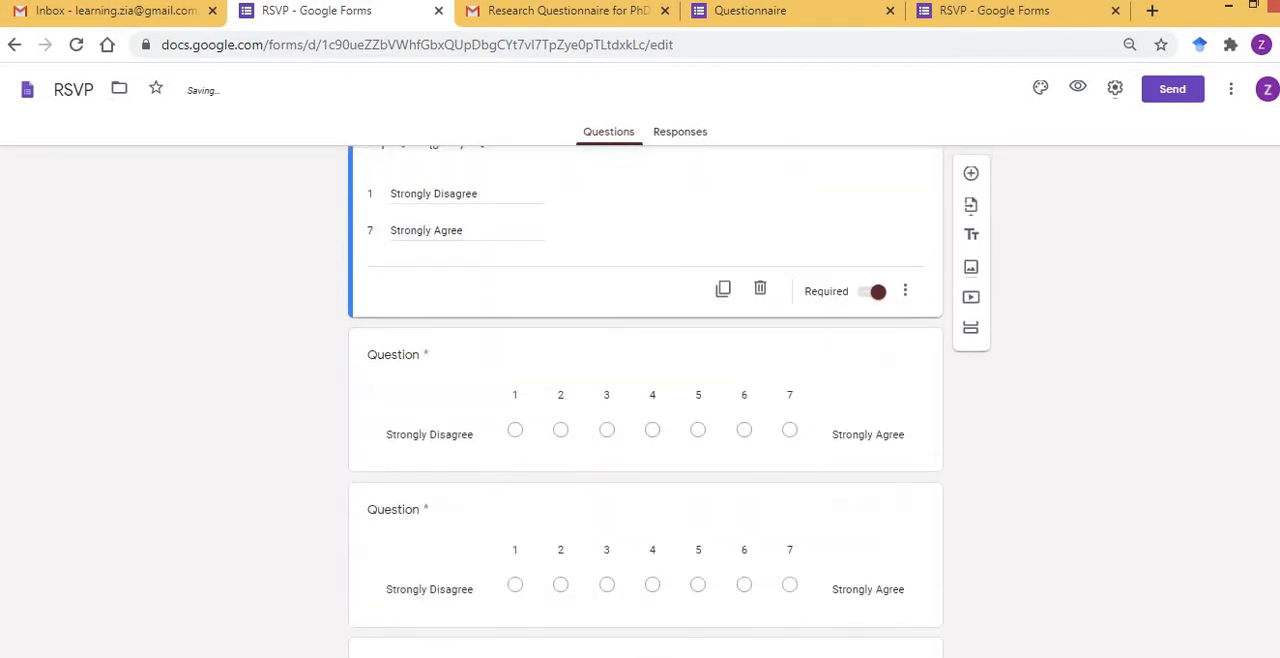
pyautogui.hotkey('alt', 'Tab')
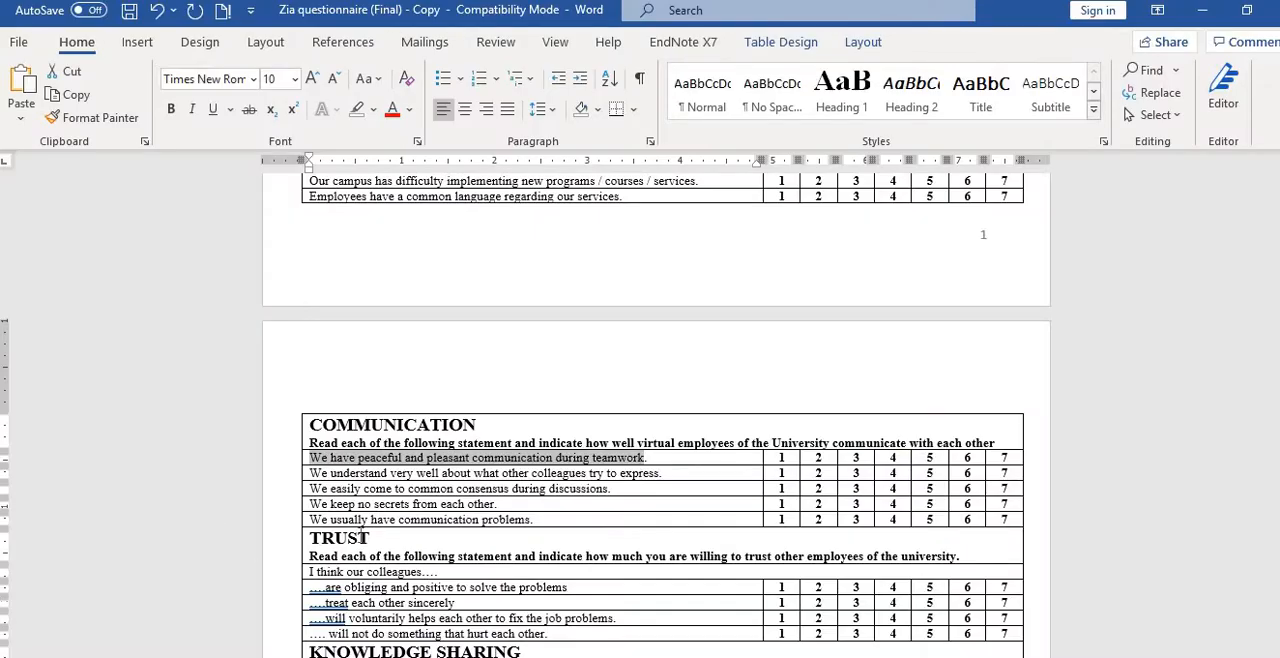
pyautogui.moveTo(309, 473); pyautogui.dragTo(660, 474)
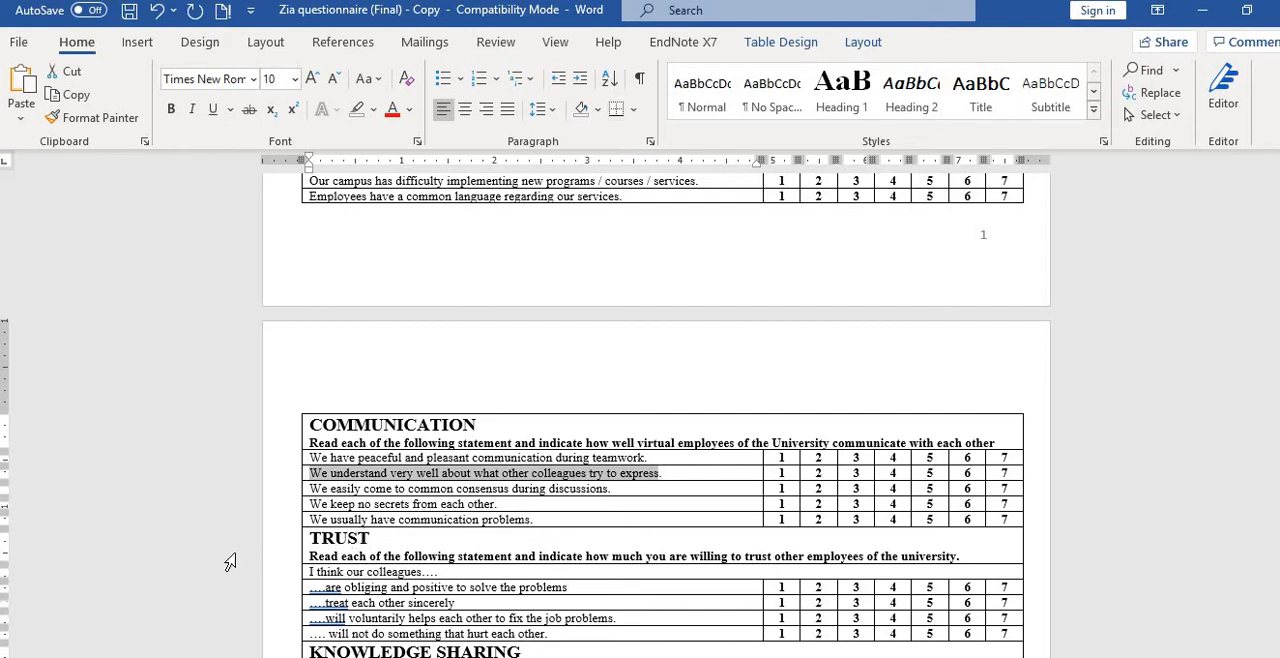
pyautogui.hotkey('alt', 'Tab')
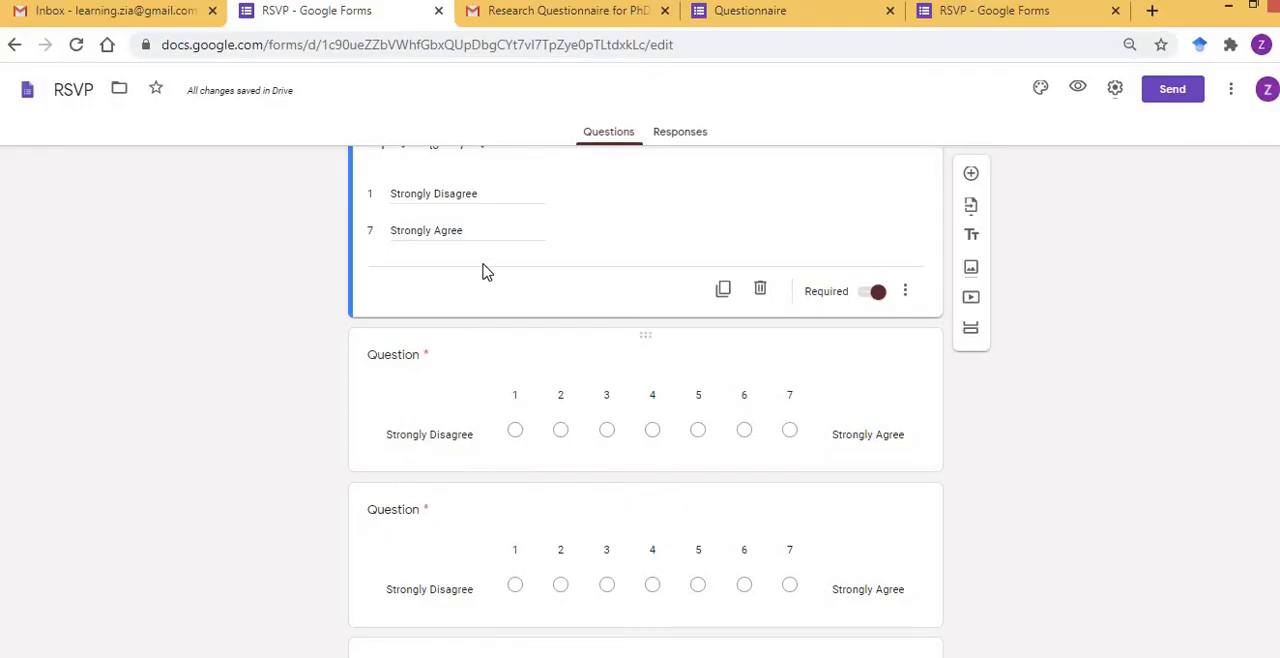
pyautogui.click(418, 368)
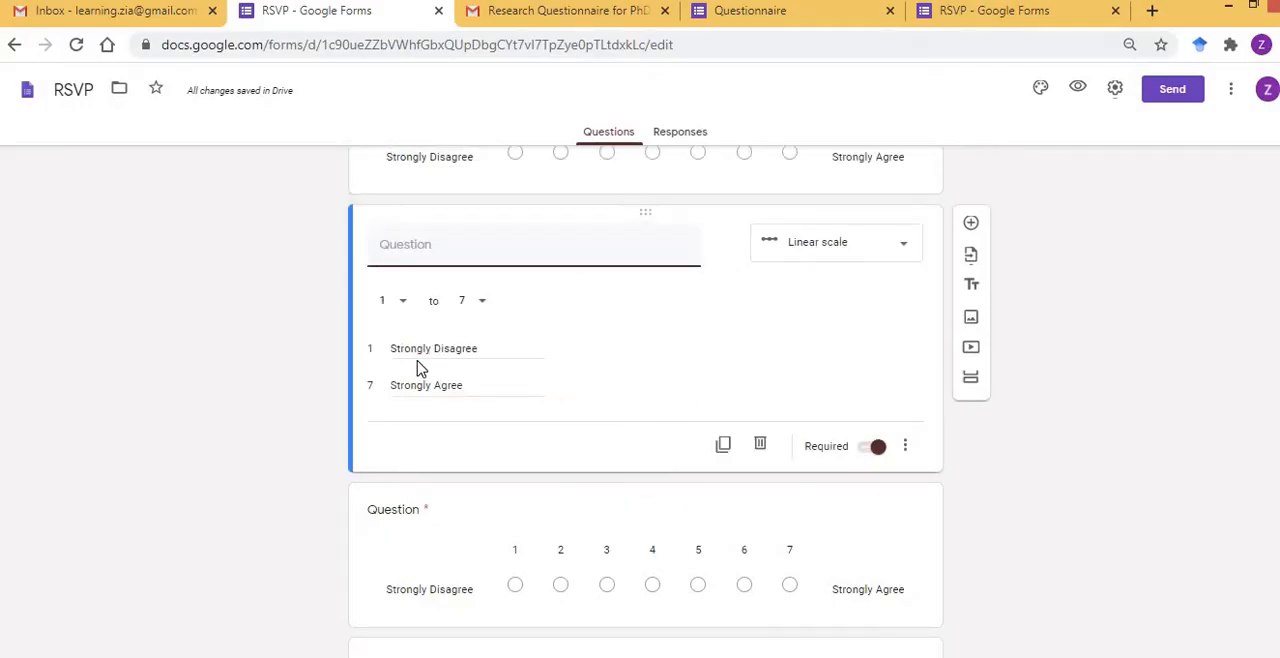
pyautogui.hotkey('ctrl', 'v')
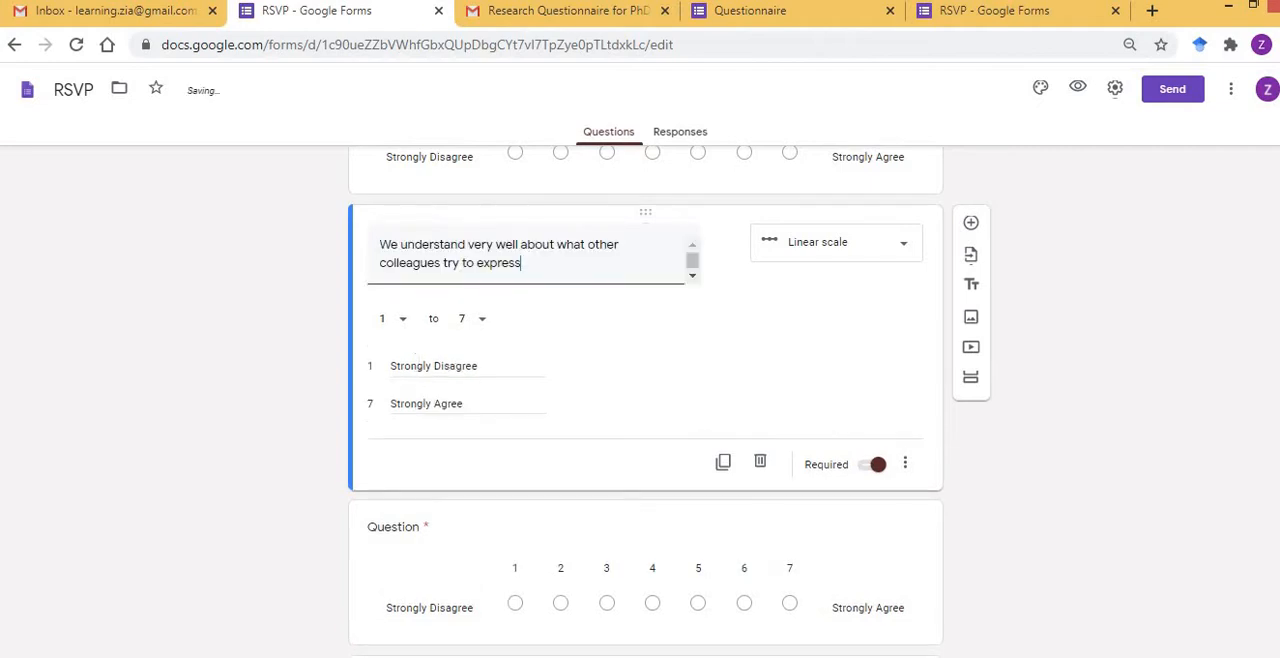
# Copy the statement "We easily come to common consensus during discussions" from Word into the third COMMUNICATION question.
pyautogui.hotkey('alt', 'Tab')
pyautogui.press('Left')
pyautogui.press('Down')
pyautogui.hotkey('shift', 'End')
pyautogui.hotkey('shift', 'Left')
pyautogui.hotkey('shift', 'Left')
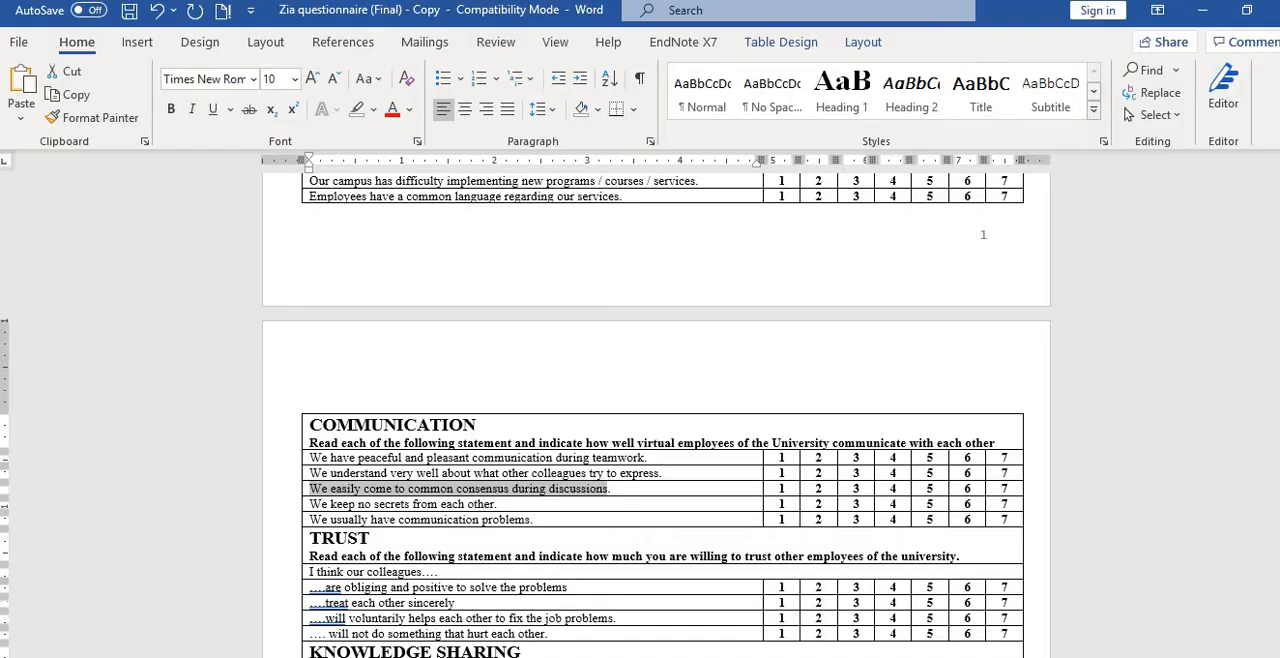
pyautogui.hotkey('alt', 'Tab')
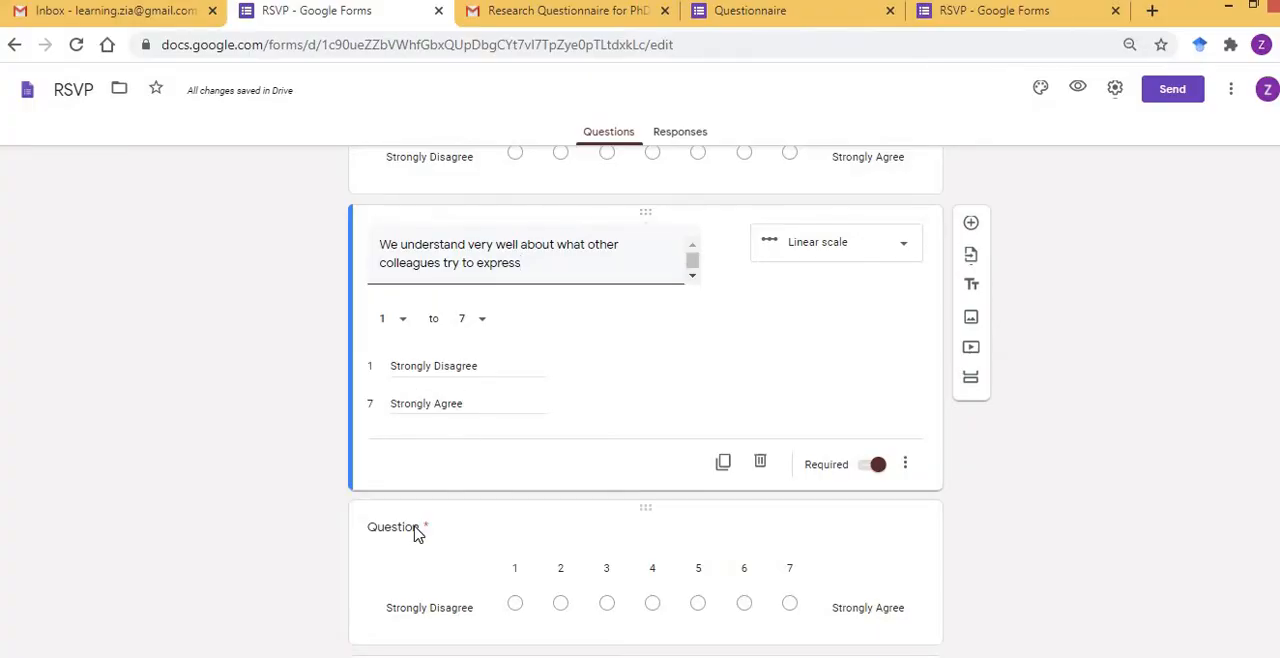
pyautogui.click(417, 533)
pyautogui.hotkey('ctrl', 'v')
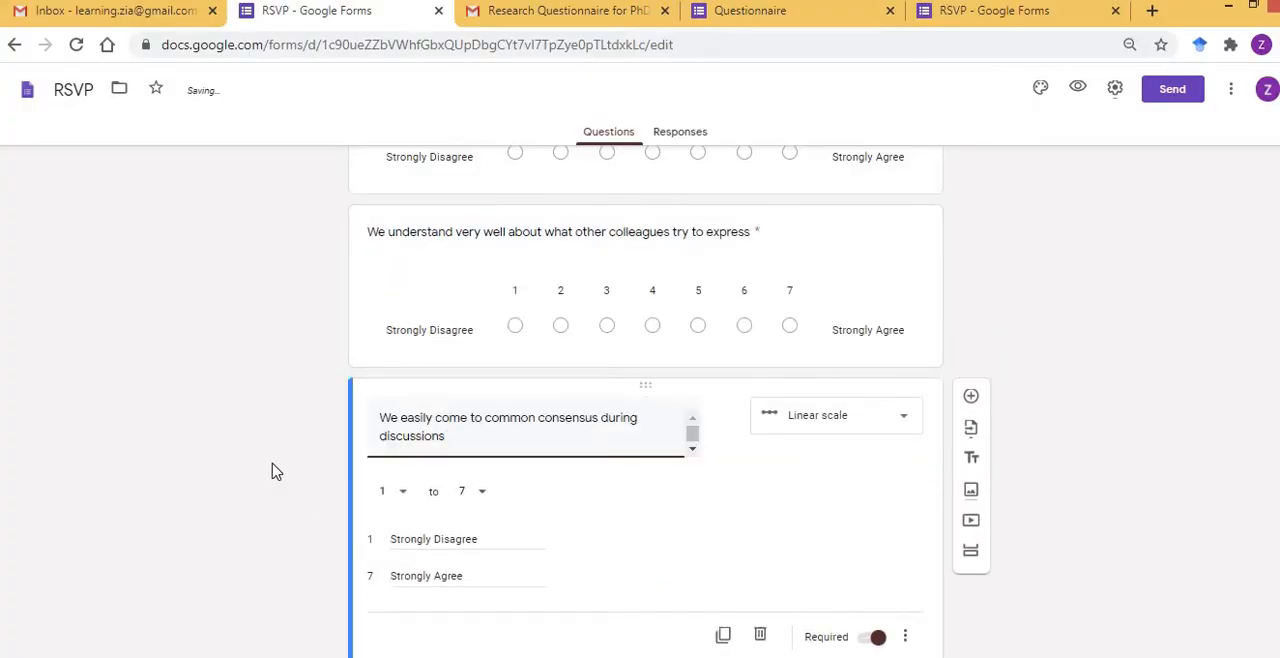
# Copy the statement "We keep no secrets from each other" from Word into the fourth COMMUNICATION question.
pyautogui.scroll(-4, 277, 472)
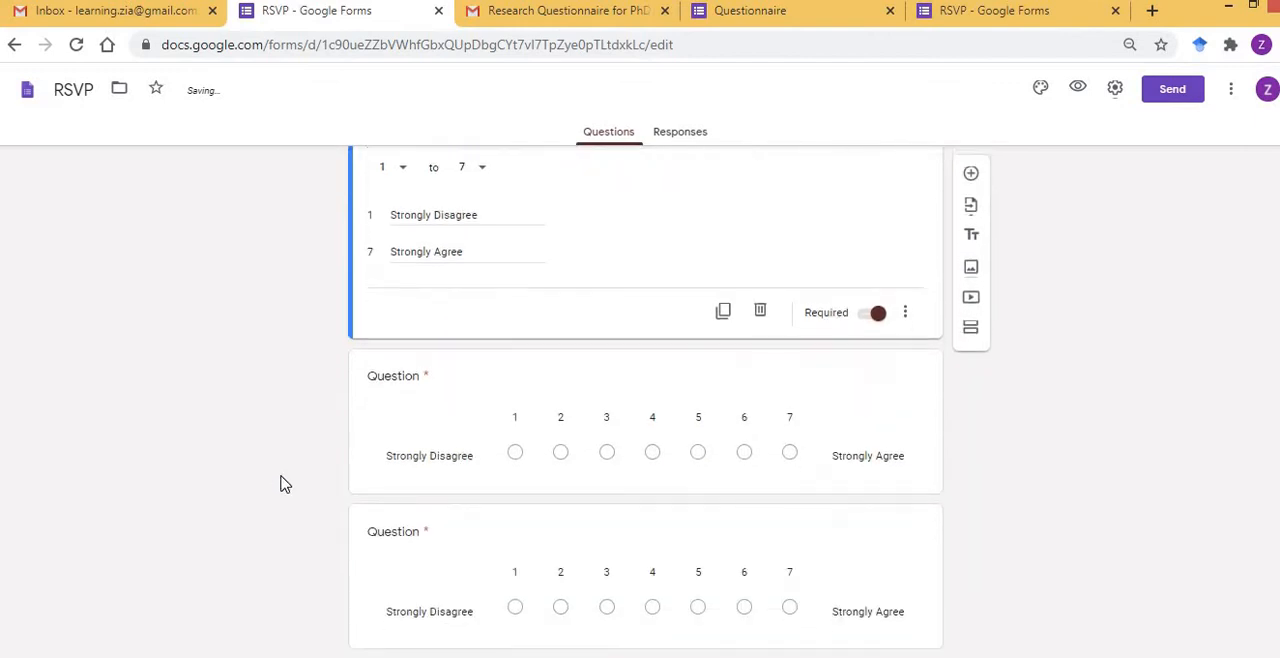
pyautogui.hotkey('alt', 'Tab')
pyautogui.press('Left')
pyautogui.press('Down')
pyautogui.press('Down')
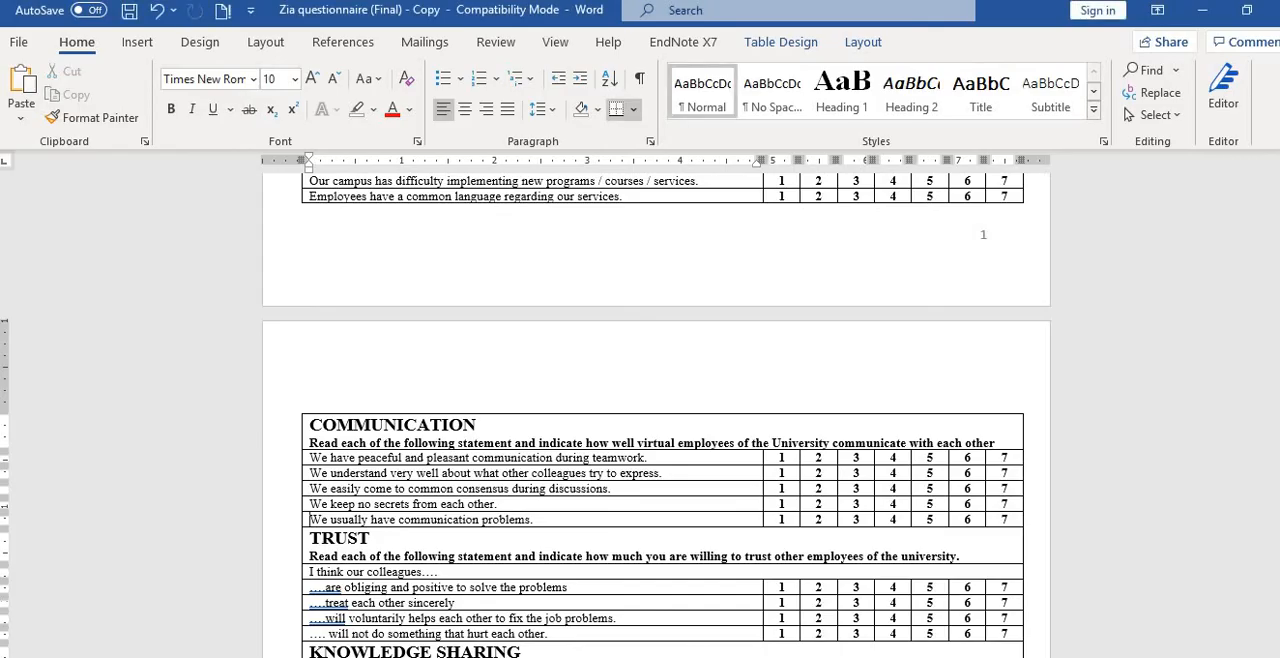
pyautogui.press('Up')
pyautogui.hotkey('shift', 'End')
pyautogui.hotkey('shift', 'Left')
pyautogui.hotkey('shift', 'Left')
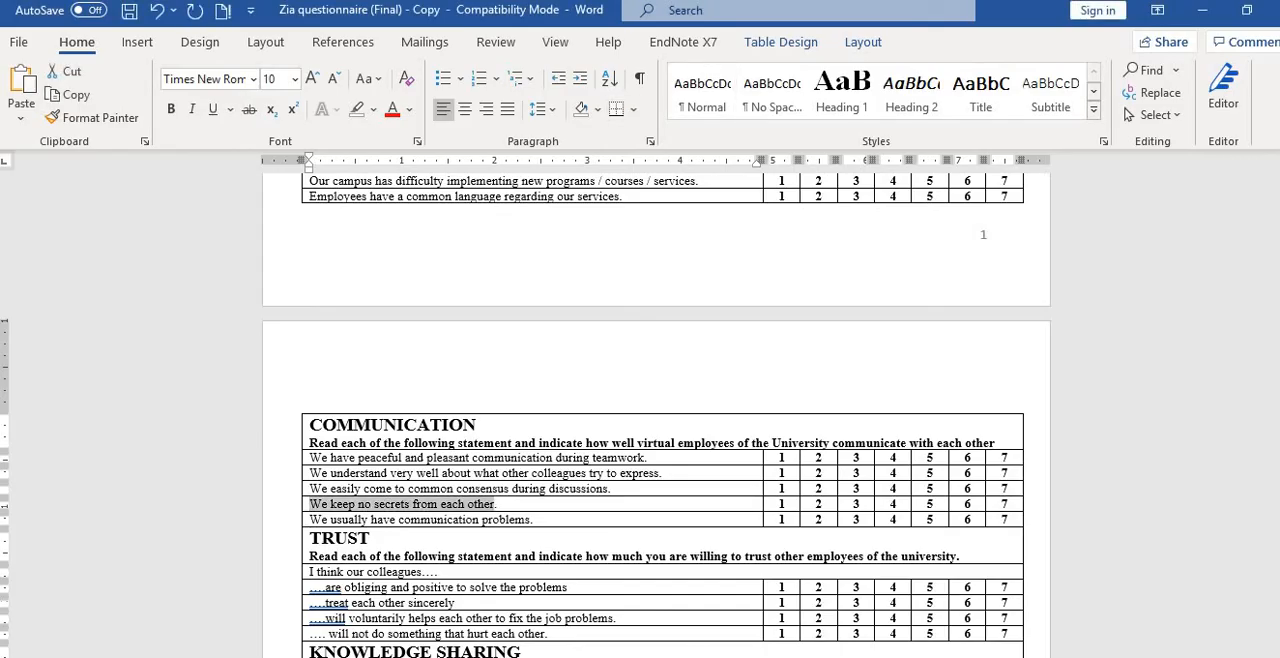
pyautogui.hotkey('alt', 'Tab')
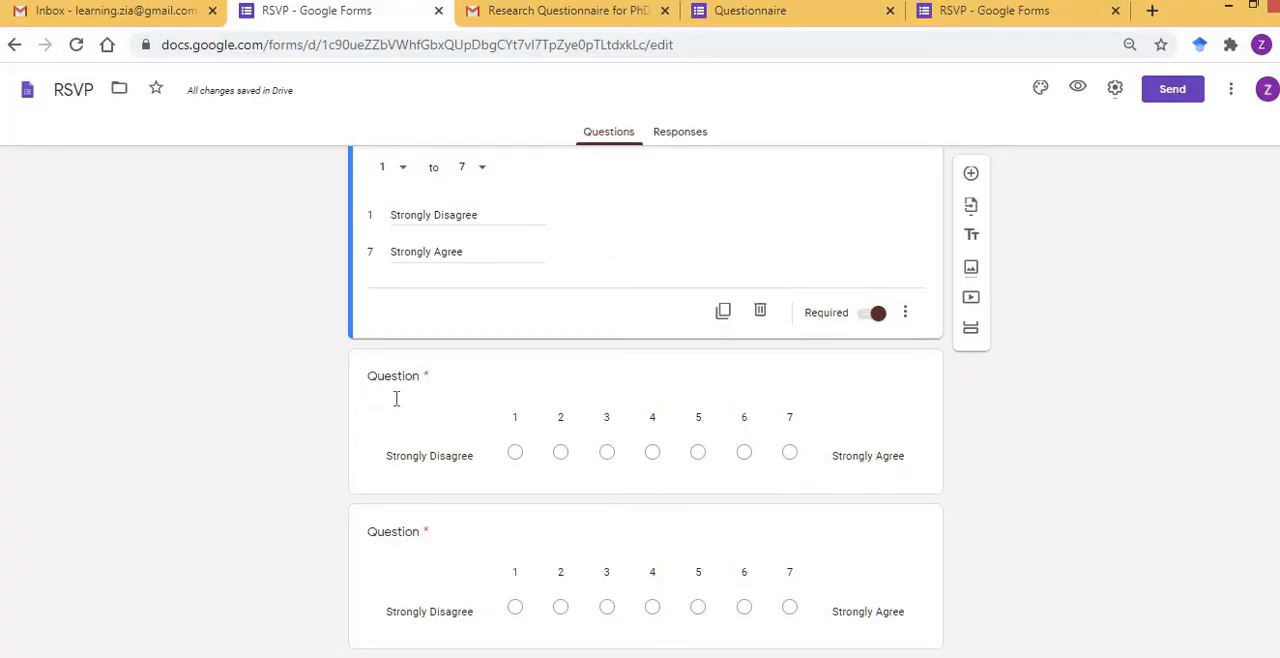
pyautogui.click(420, 380)
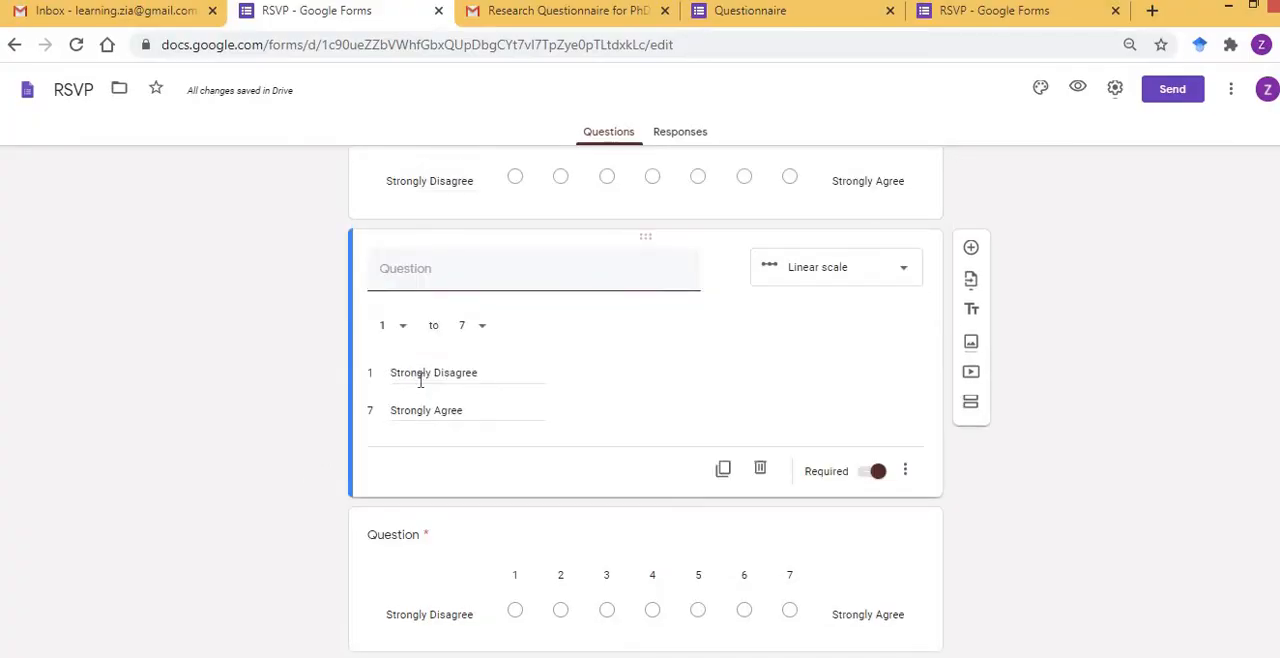
pyautogui.hotkey('ctrl', 'v')
# Copy the statement "We usually have communication problems" from Word into the last blank COMMUNICATION question.
pyautogui.hotkey('alt', 'Tab')
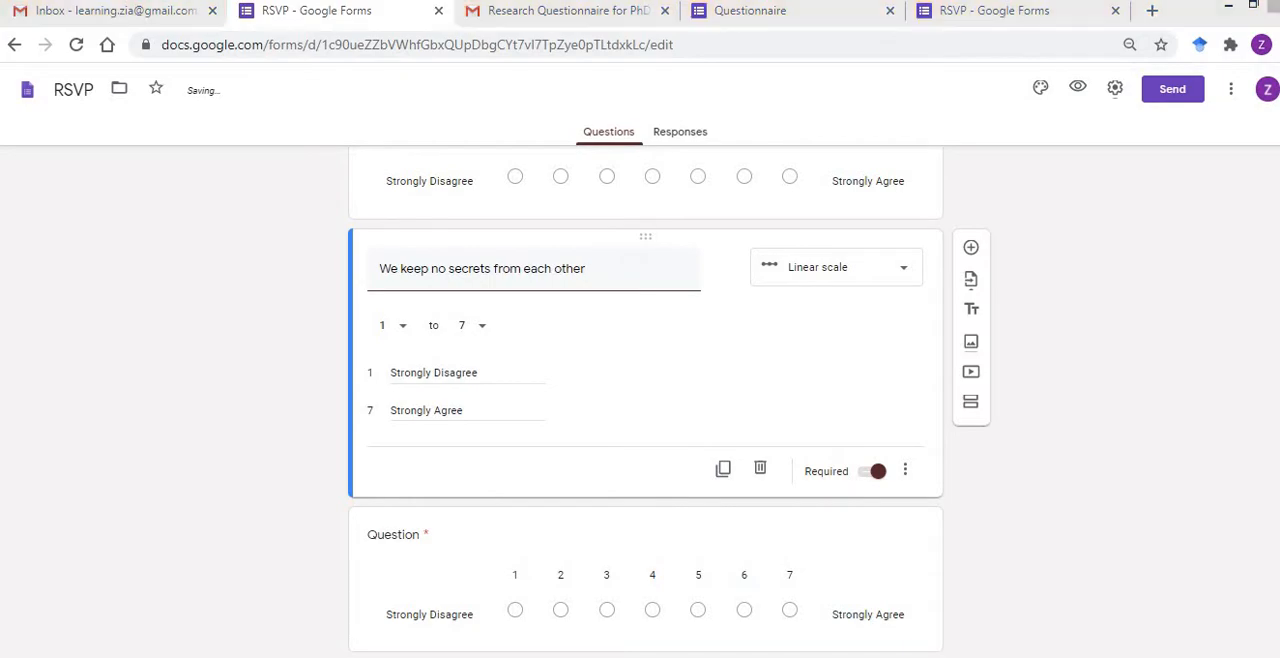
pyautogui.press('Left')
pyautogui.press('Down')
pyautogui.hotkey('shift', 'End')
pyautogui.hotkey('shift', 'Left')
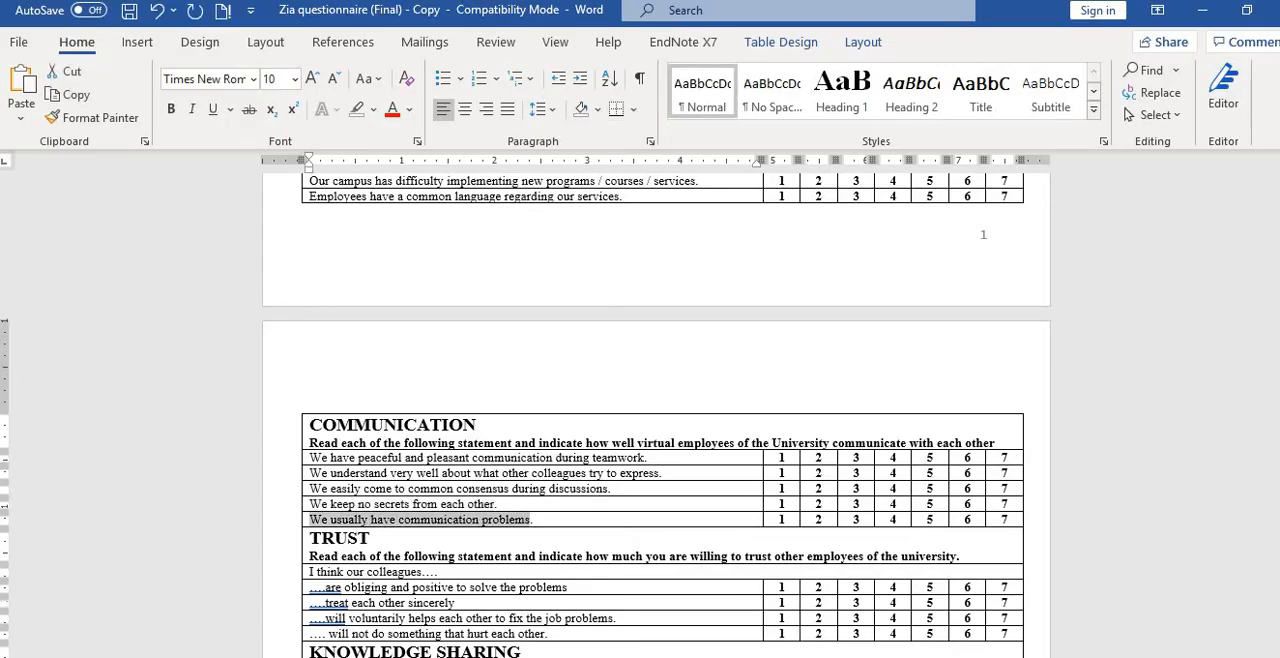
pyautogui.hotkey('alt', 'Tab')
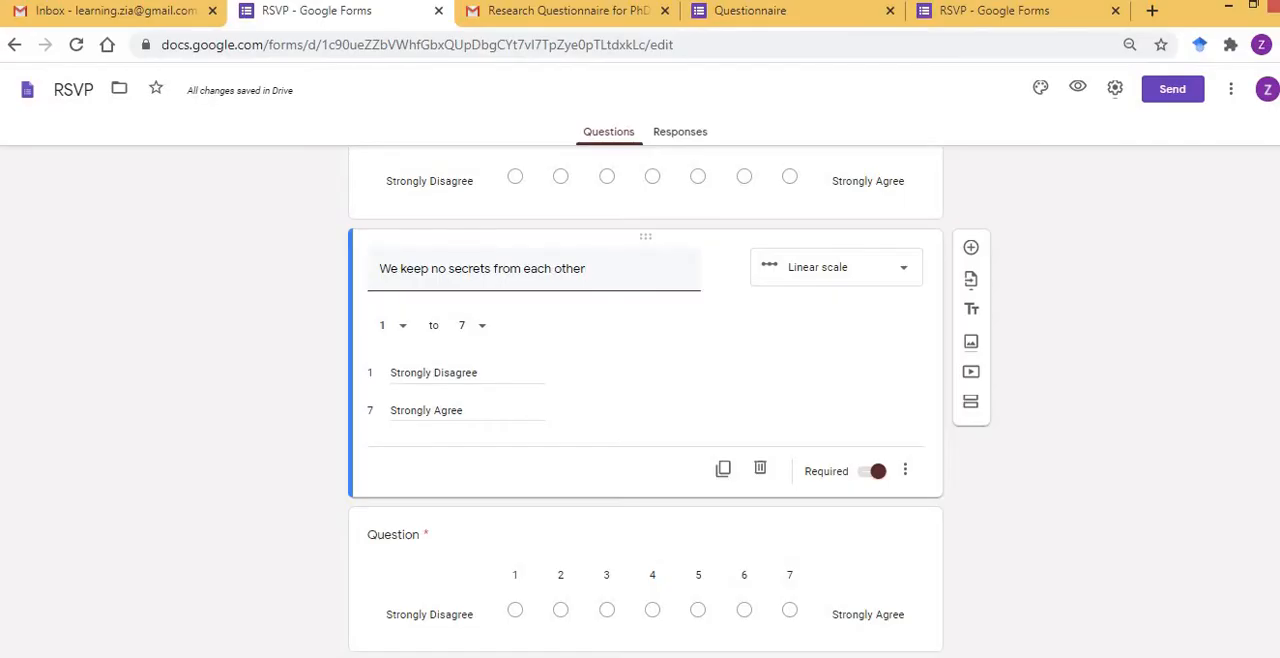
pyautogui.click(178, 452)
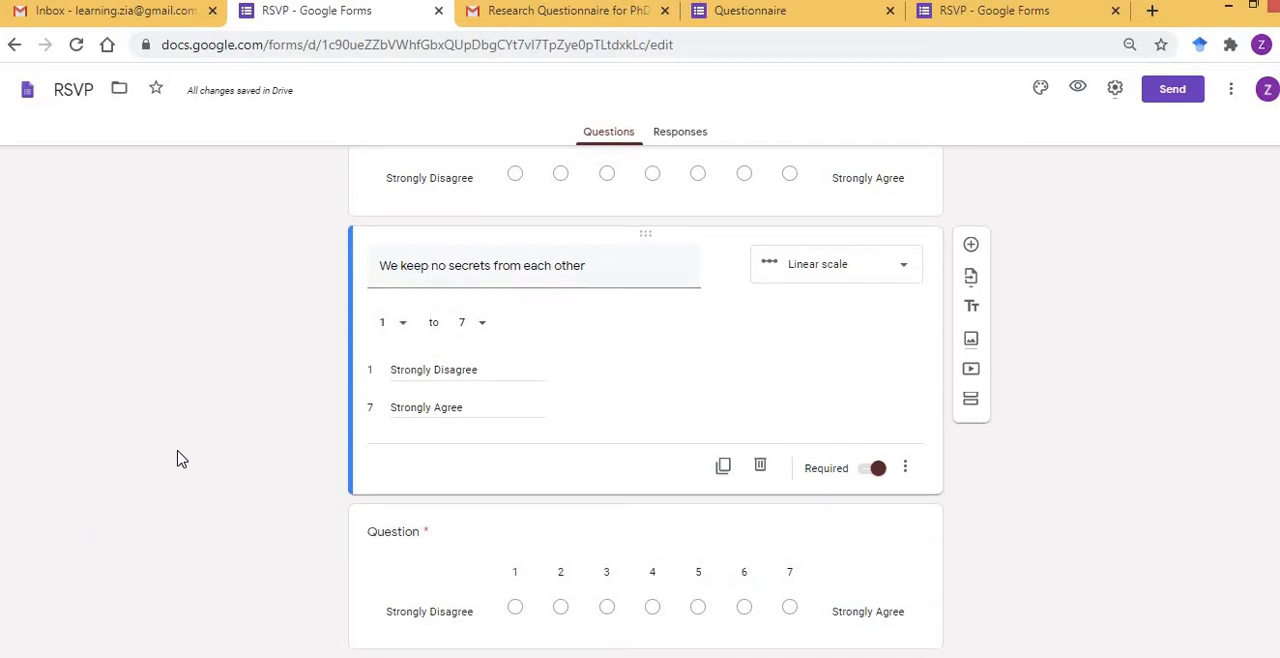
pyautogui.click(421, 541)
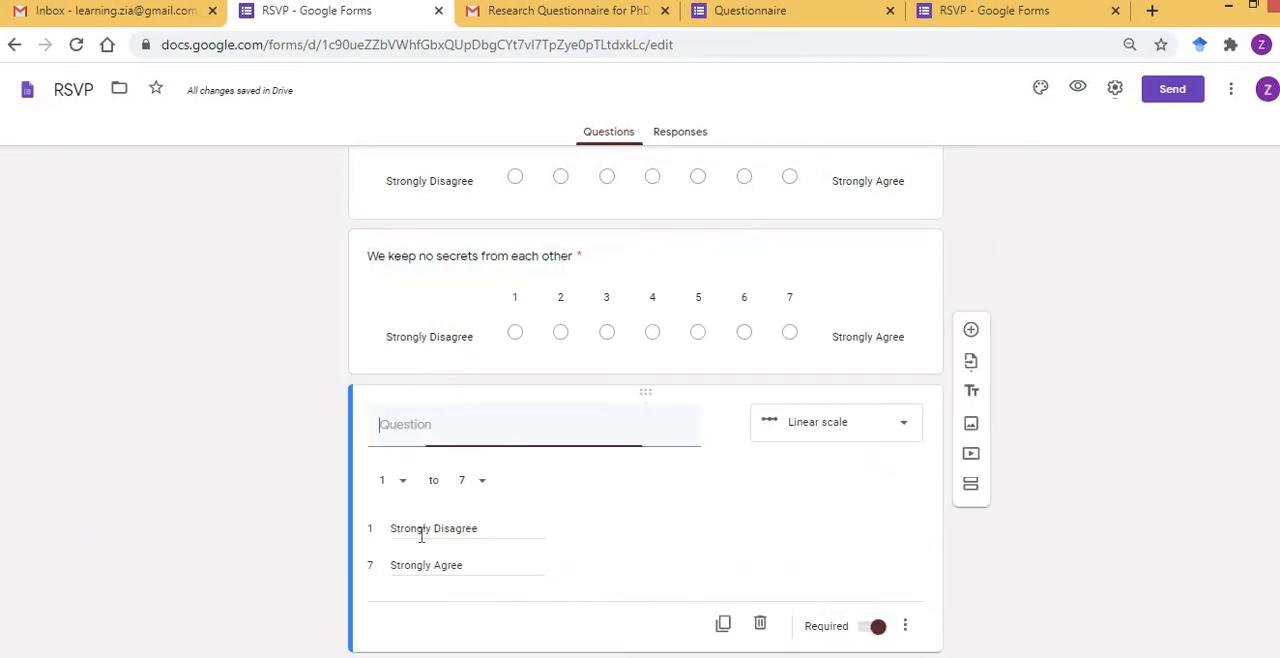
pyautogui.hotkey('ctrl', 'v')
pyautogui.click(251, 491)
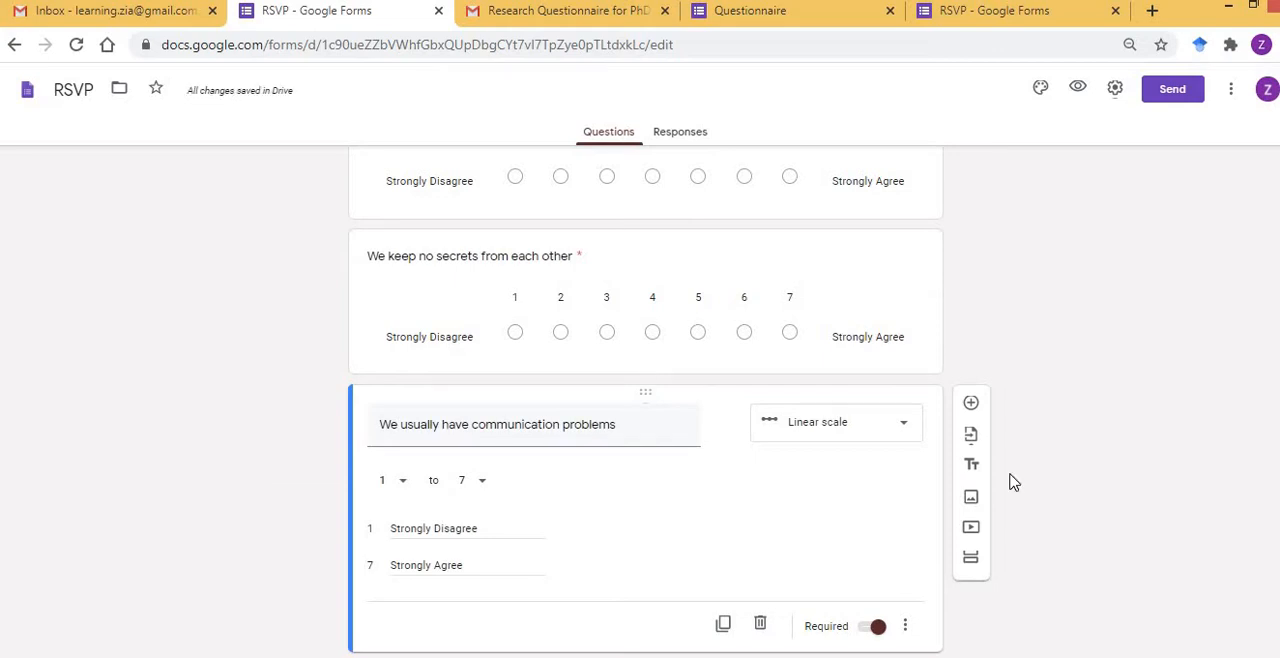
# Review the completed questions and add a new section after "We usually have communication problems".
pyautogui.scroll(8, 1012, 482)
pyautogui.scroll(6, 1012, 482)
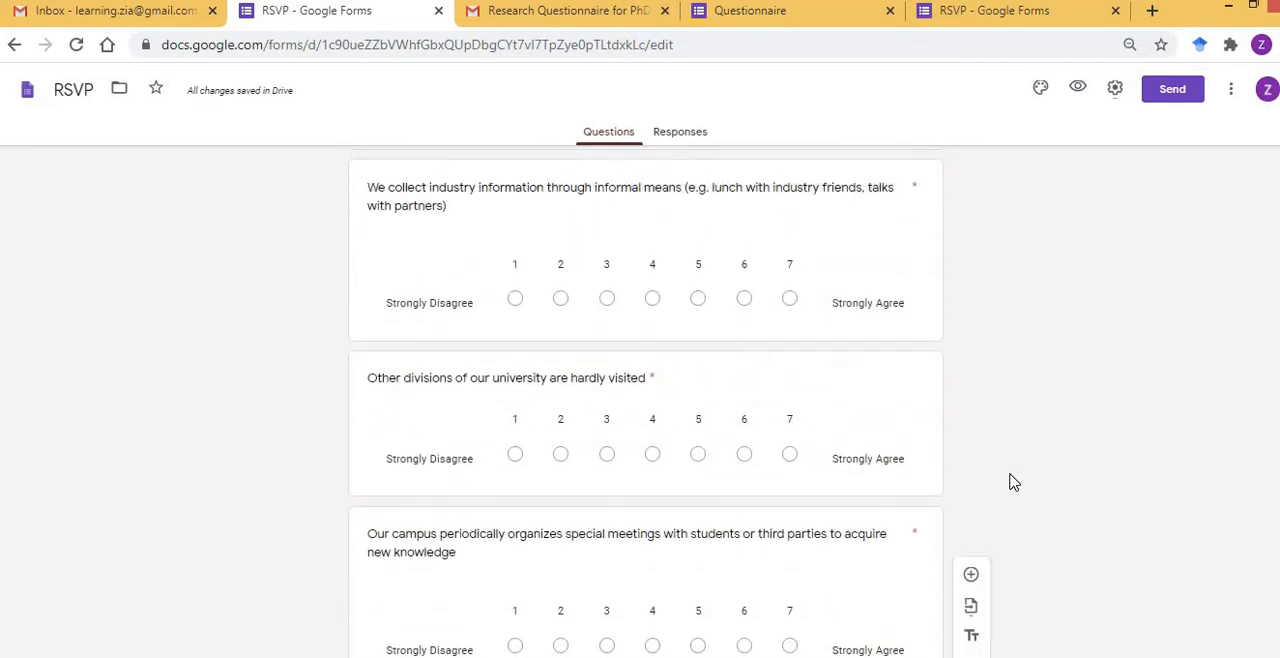
pyautogui.scroll(2, 1012, 482)
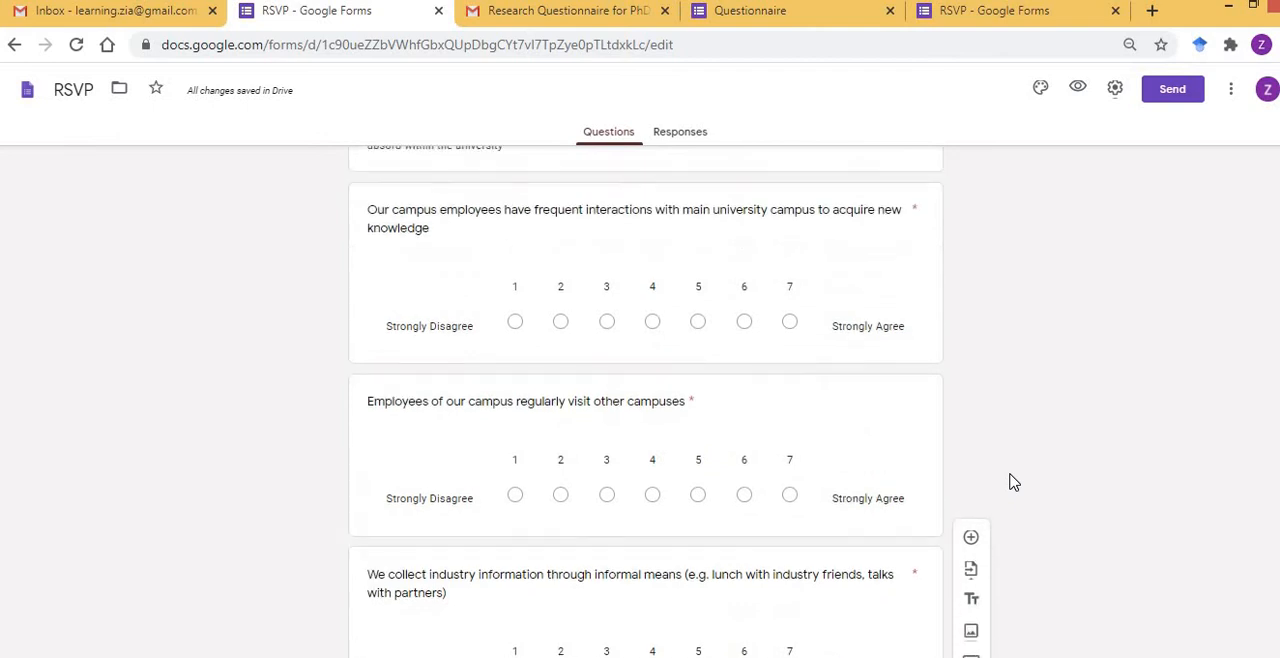
pyautogui.scroll(-3, 1012, 482)
pyautogui.scroll(-12, 1012, 482)
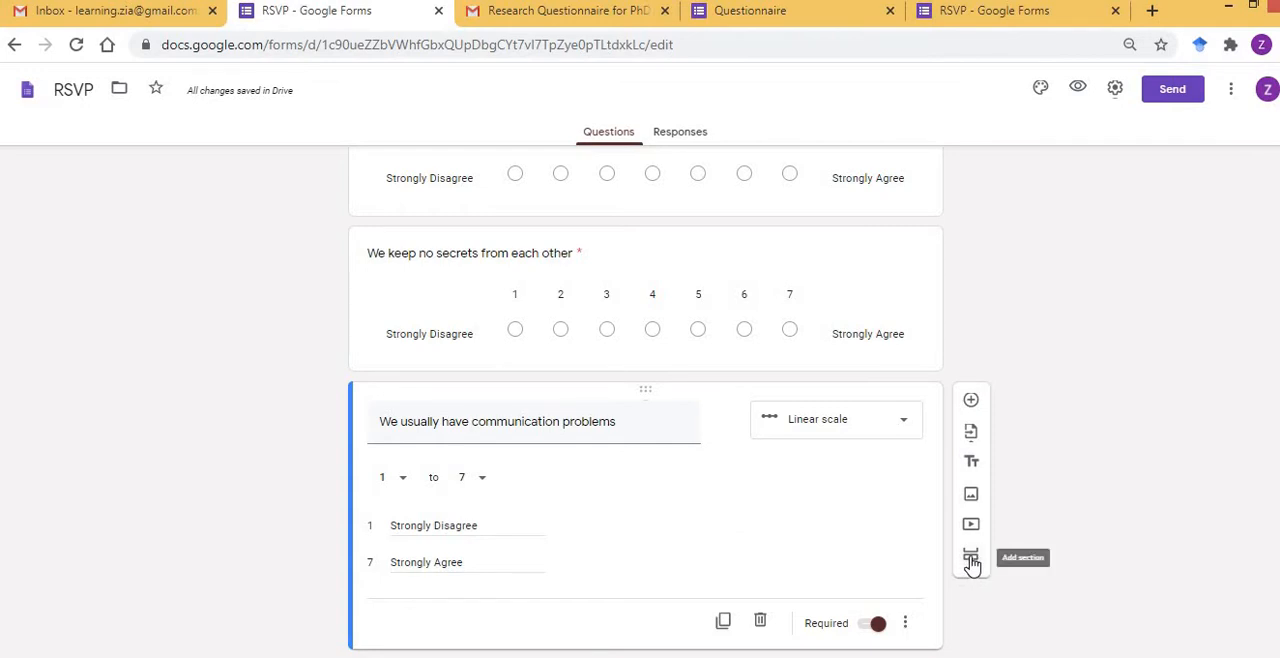
pyautogui.click(853, 282)
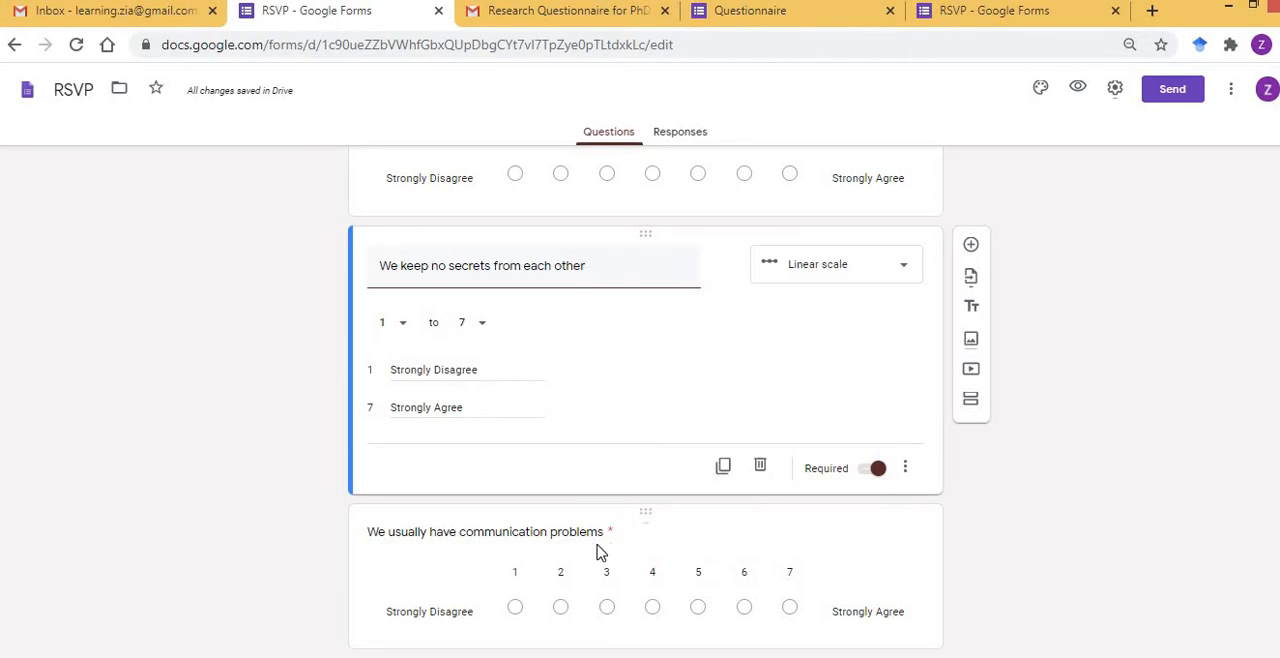
pyautogui.click(868, 560)
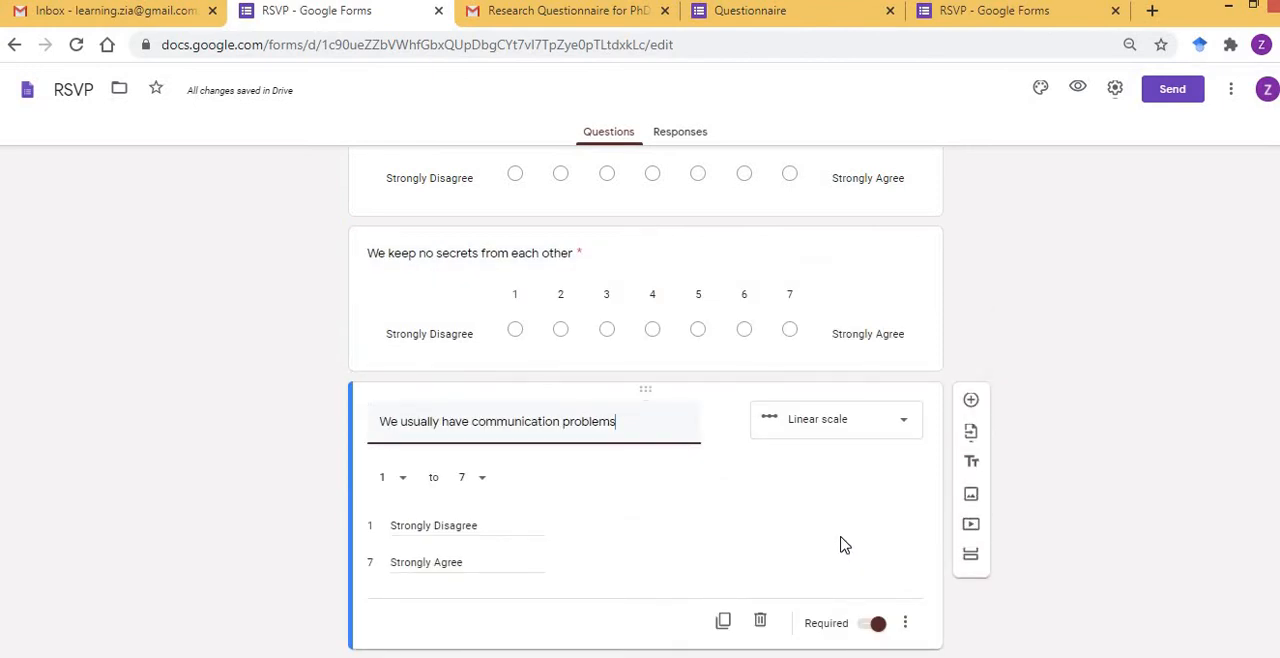
pyautogui.click(972, 565)
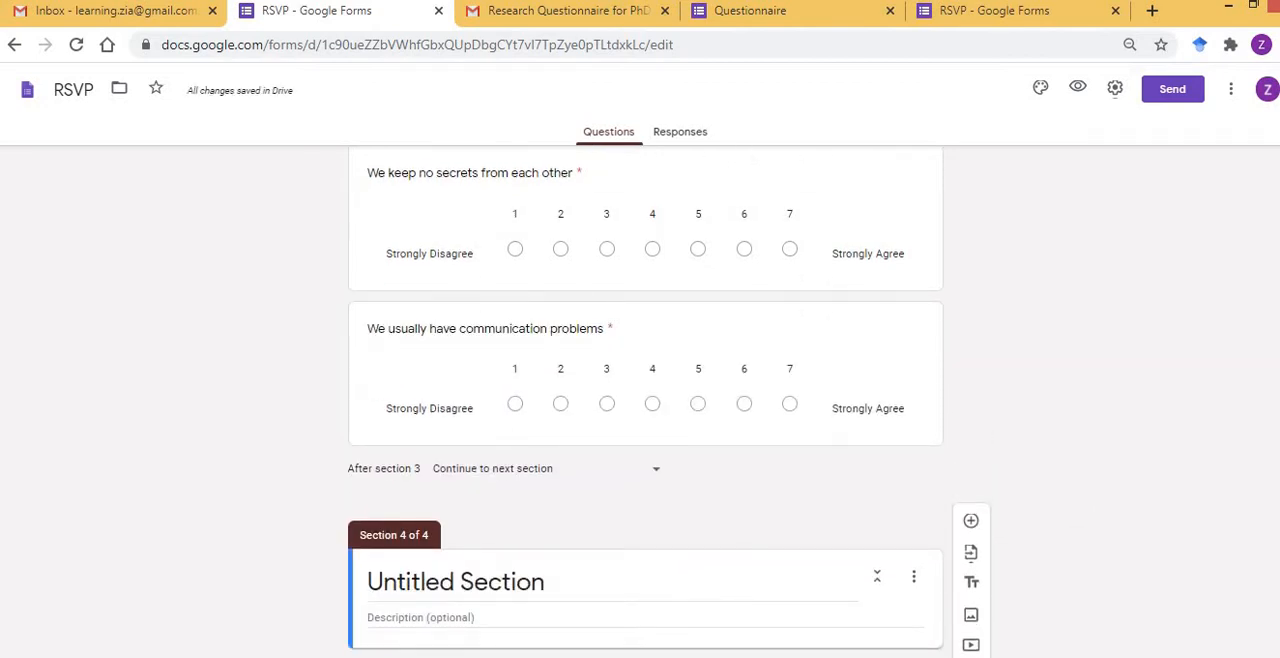
# Copy the heading "TRUST" from Word into the title of the new fourth section.
pyautogui.hotkey('alt', 'Tab')
pyautogui.click(370, 538)
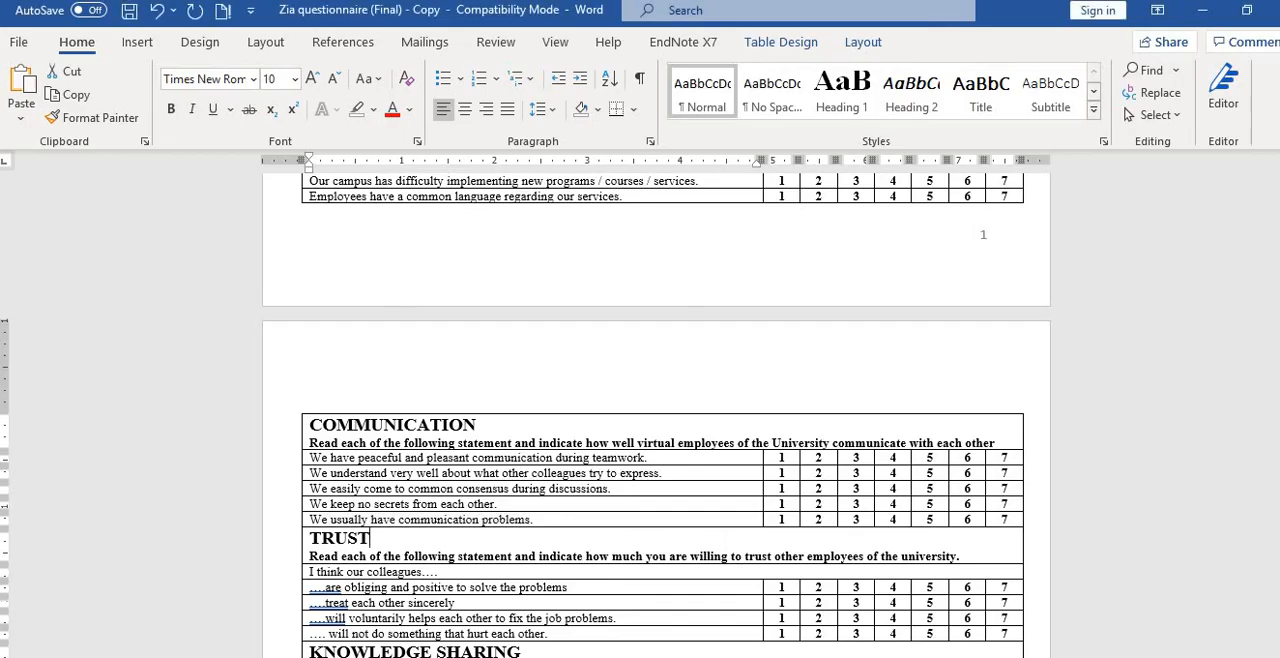
pyautogui.hotkey('shift', 'End')
pyautogui.hotkey('shift', 'Left')
pyautogui.hotkey('ctrl', 'c')
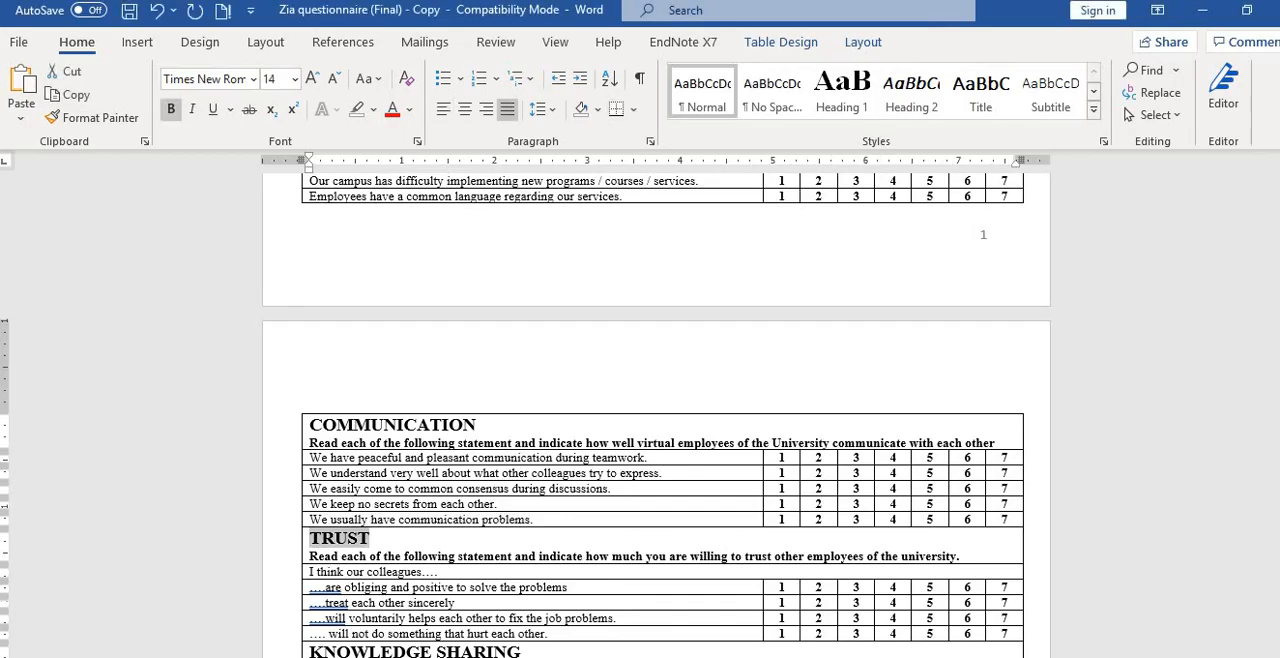
pyautogui.hotkey('alt', 'Tab')
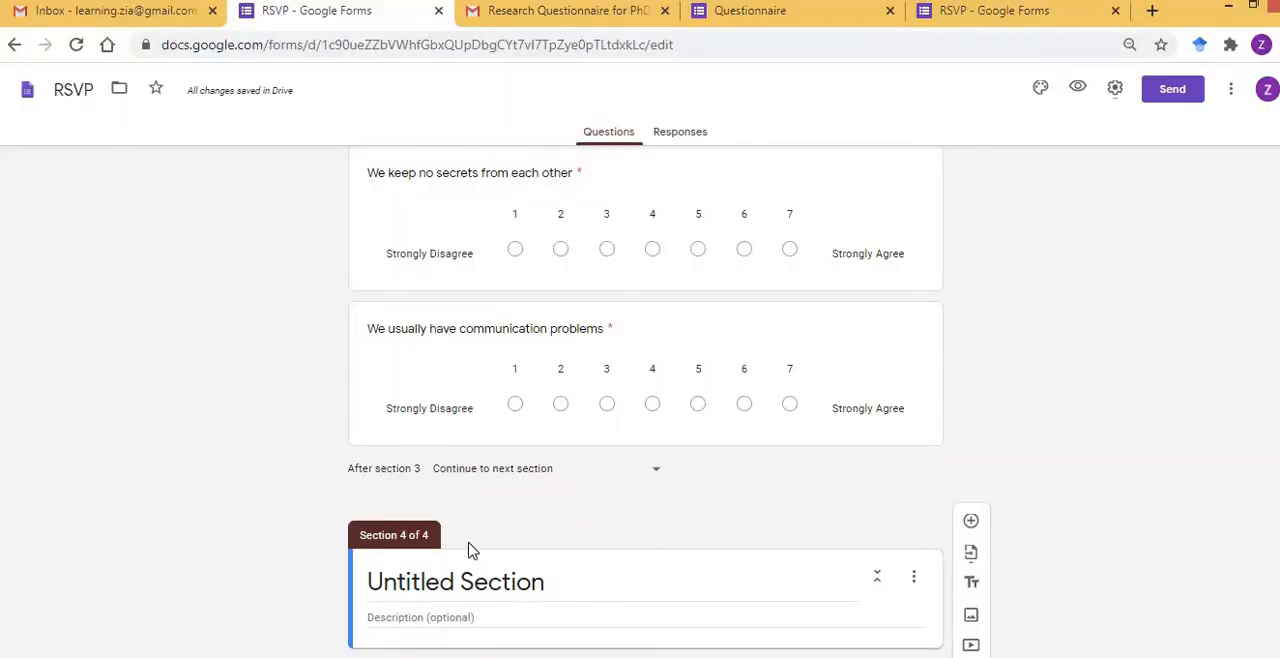
pyautogui.click(570, 579)
pyautogui.hotkey('ctrl', 'v')
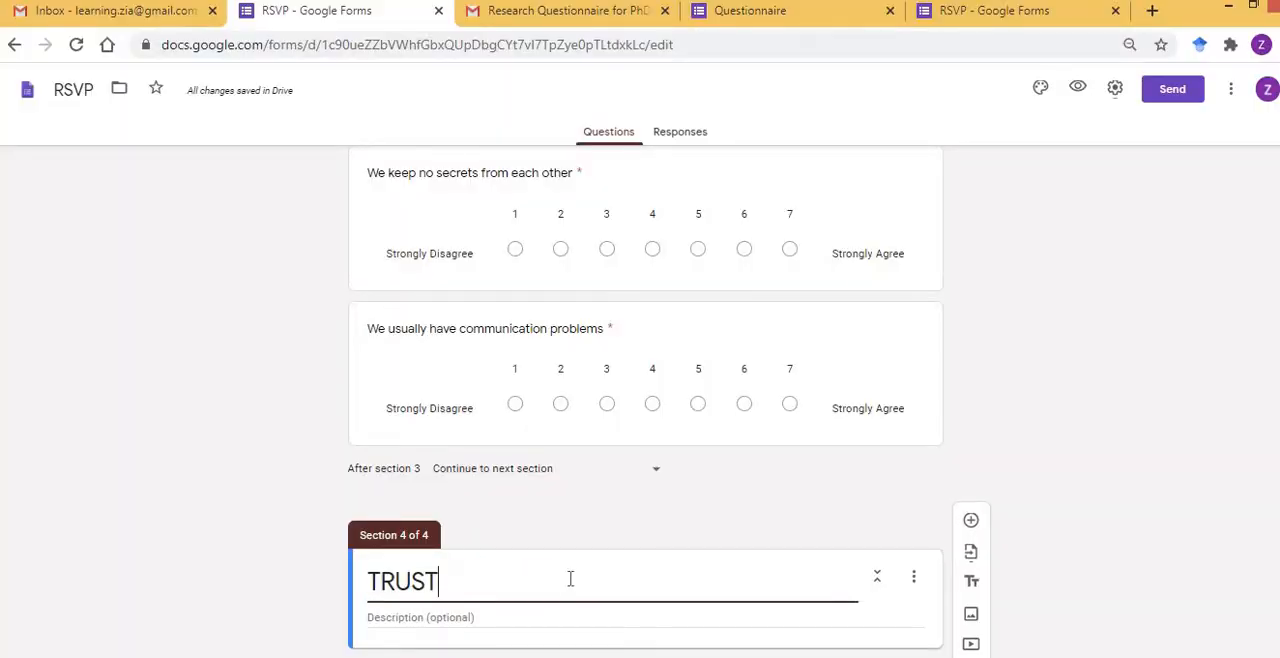
# Copy the TRUST instruction "Read each of the following statement and indicate how much you are willing to trust other employees of the university" from Word into the section description.
pyautogui.hotkey('alt', 'Tab')
pyautogui.press('Left')
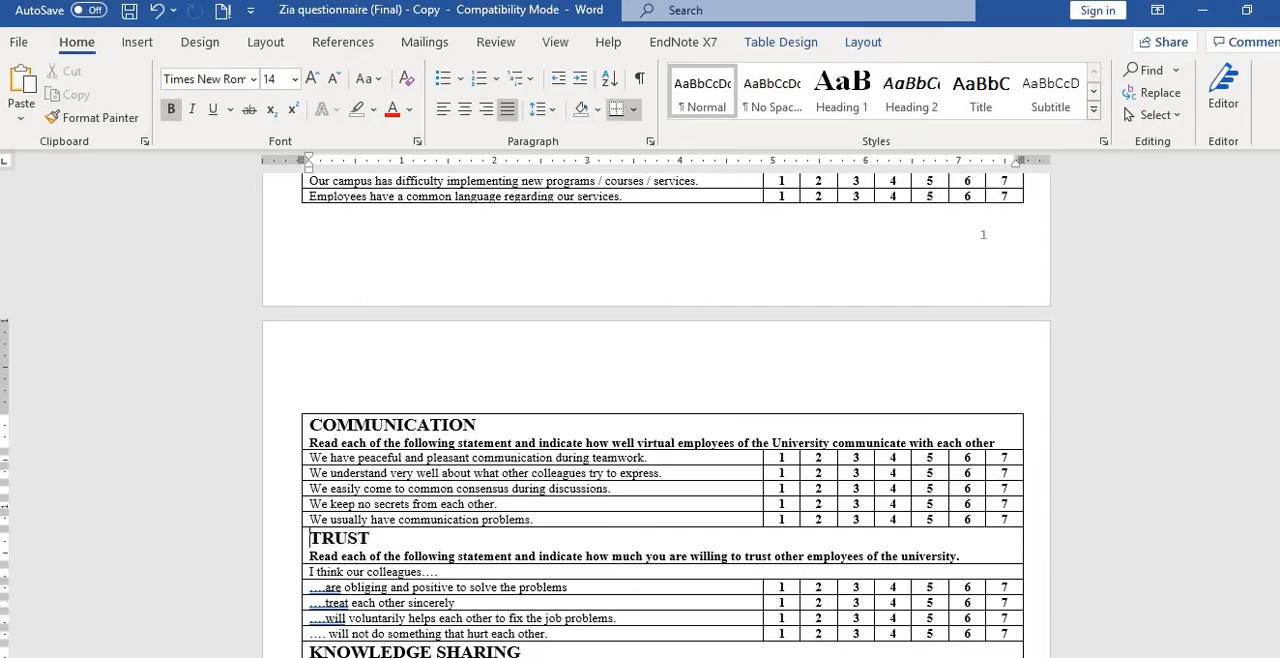
pyautogui.press('Down')
pyautogui.hotkey('shift', 'End')
pyautogui.hotkey('shift', 'Left')
pyautogui.hotkey('shift', 'Left')
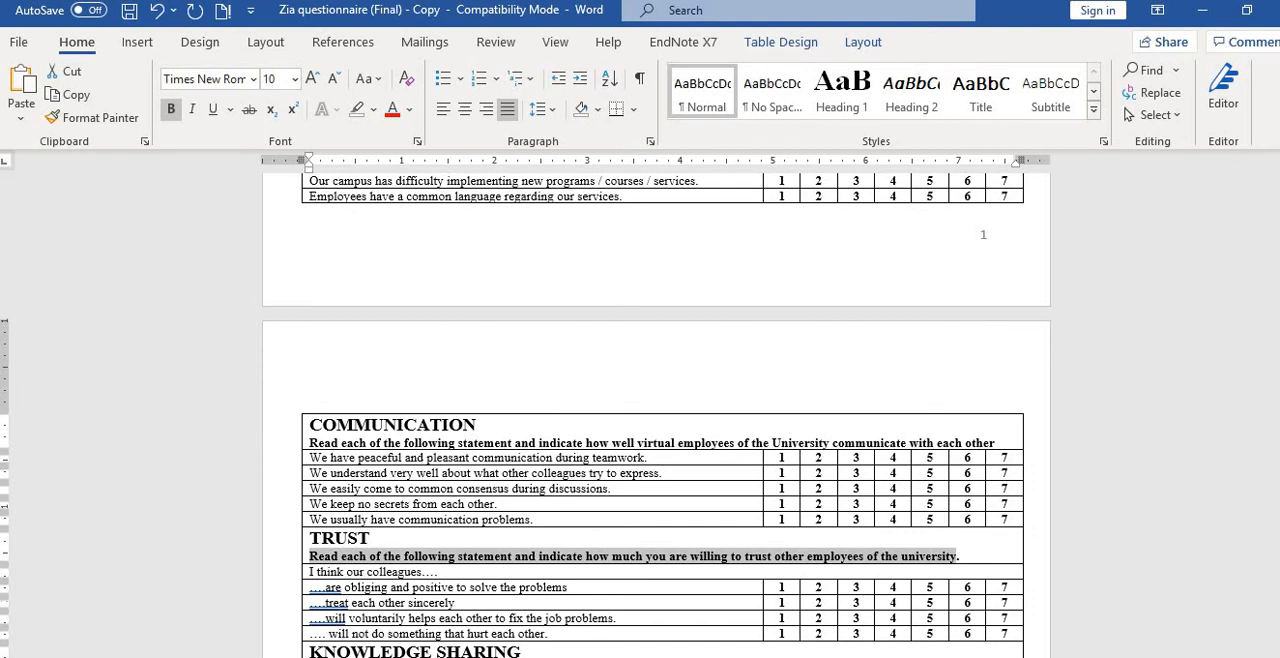
pyautogui.hotkey('alt', 'Tab')
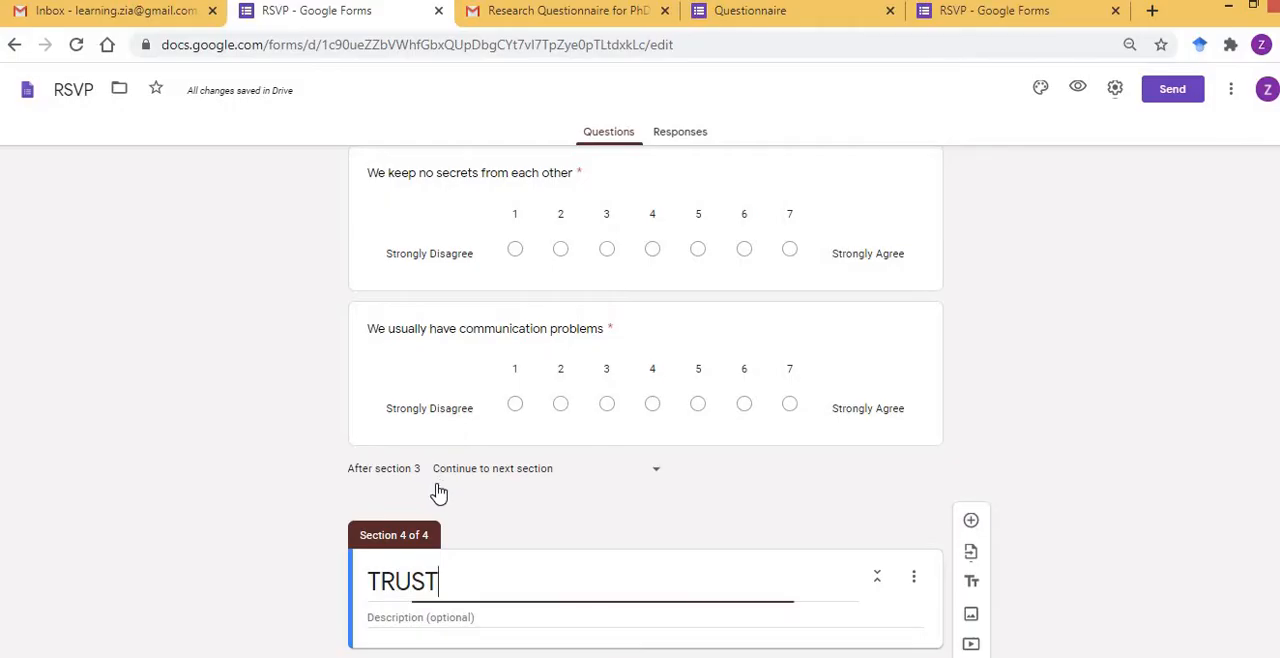
pyautogui.click(436, 620)
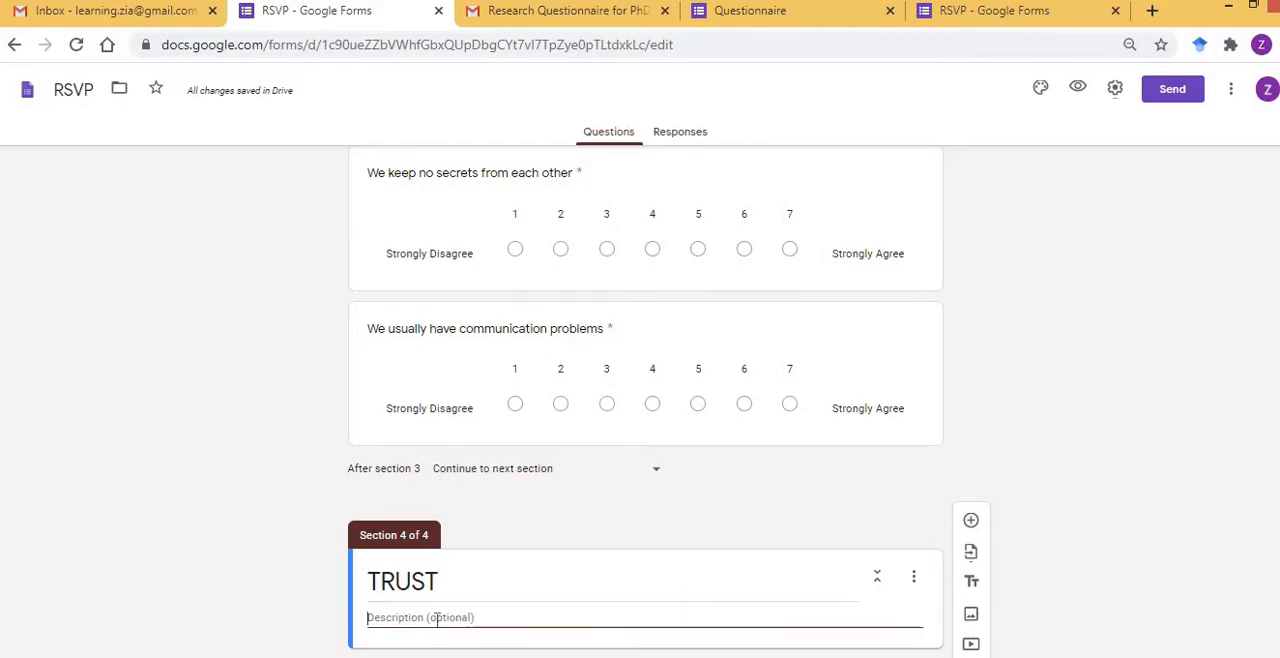
pyautogui.write('Read each of the following statement and indicate how much you are willing to trust other employees of the university')
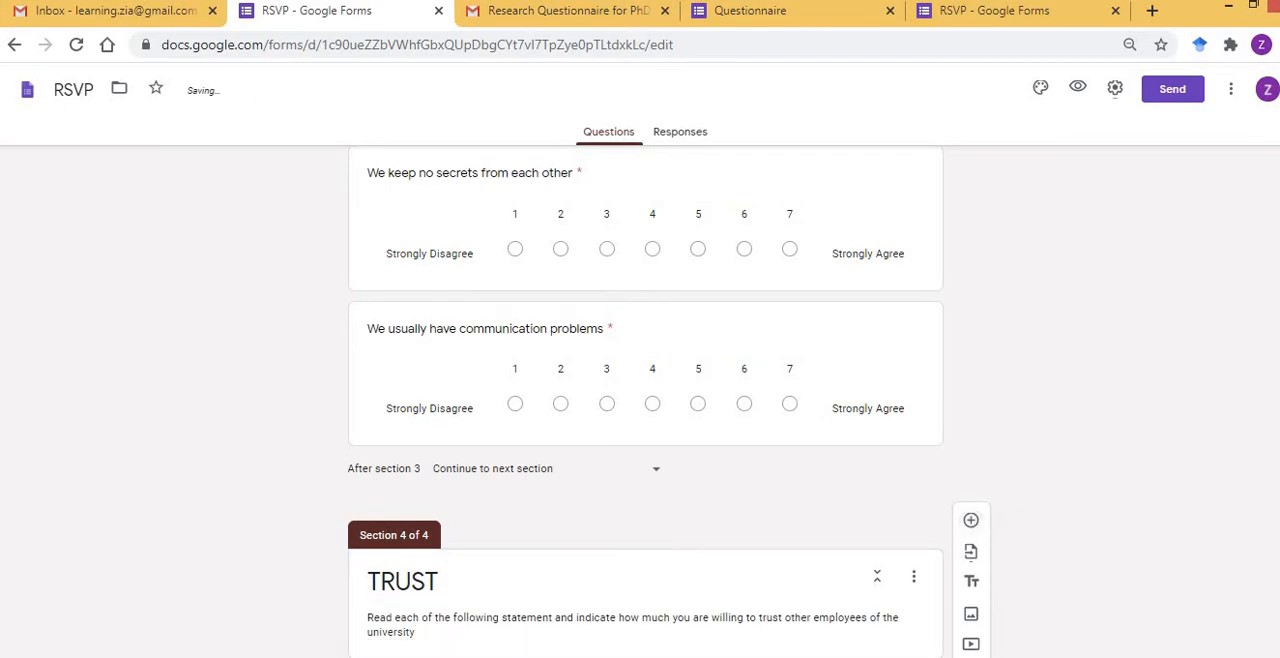
# Add a question to the TRUST section and make it a linear scale from 1 to 7.
pyautogui.click(971, 520)
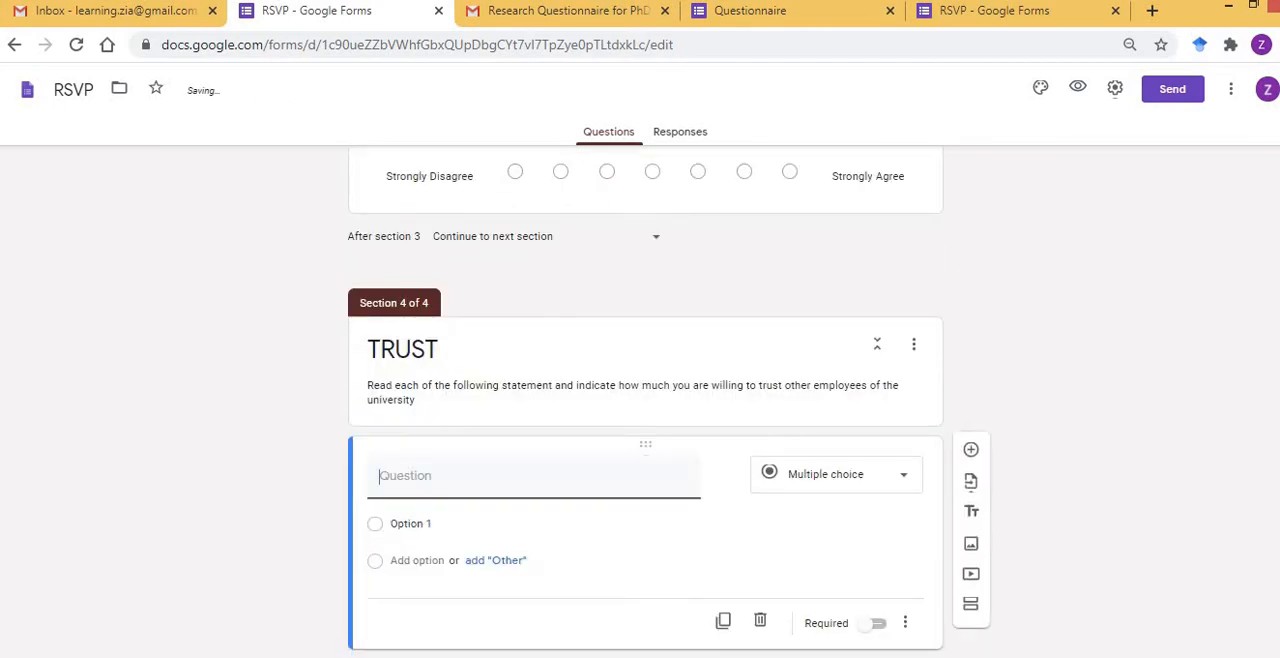
pyautogui.click(907, 483)
pyautogui.click(840, 498)
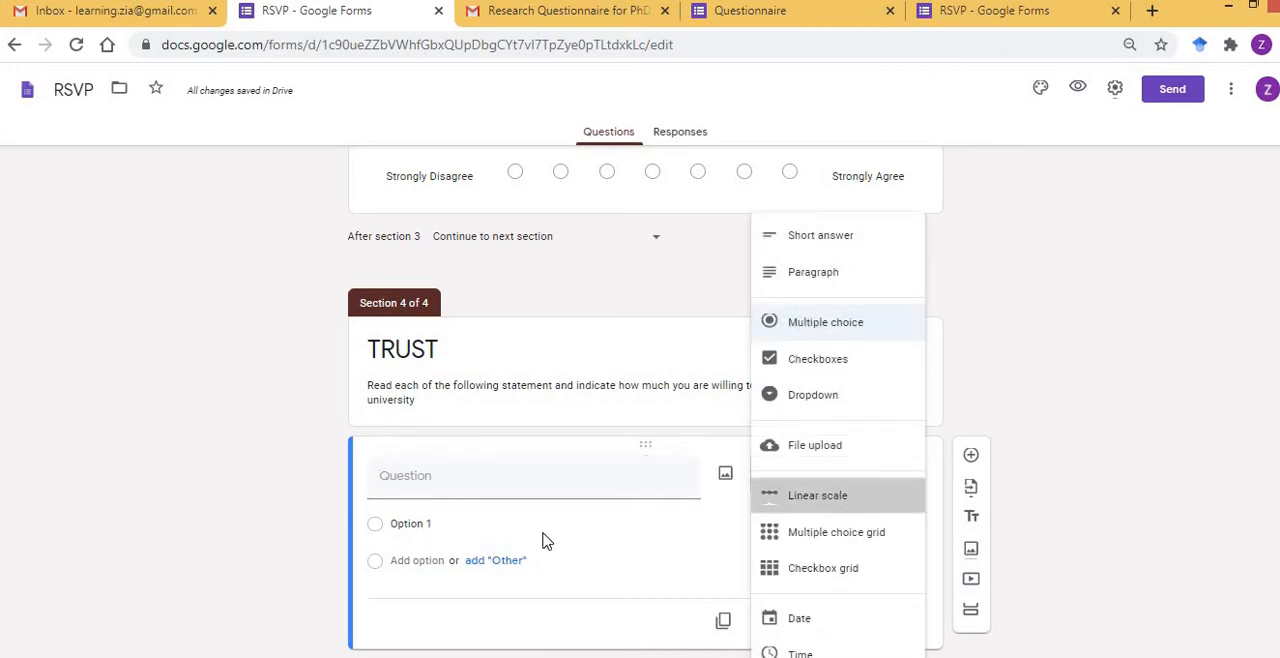
pyautogui.click(485, 537)
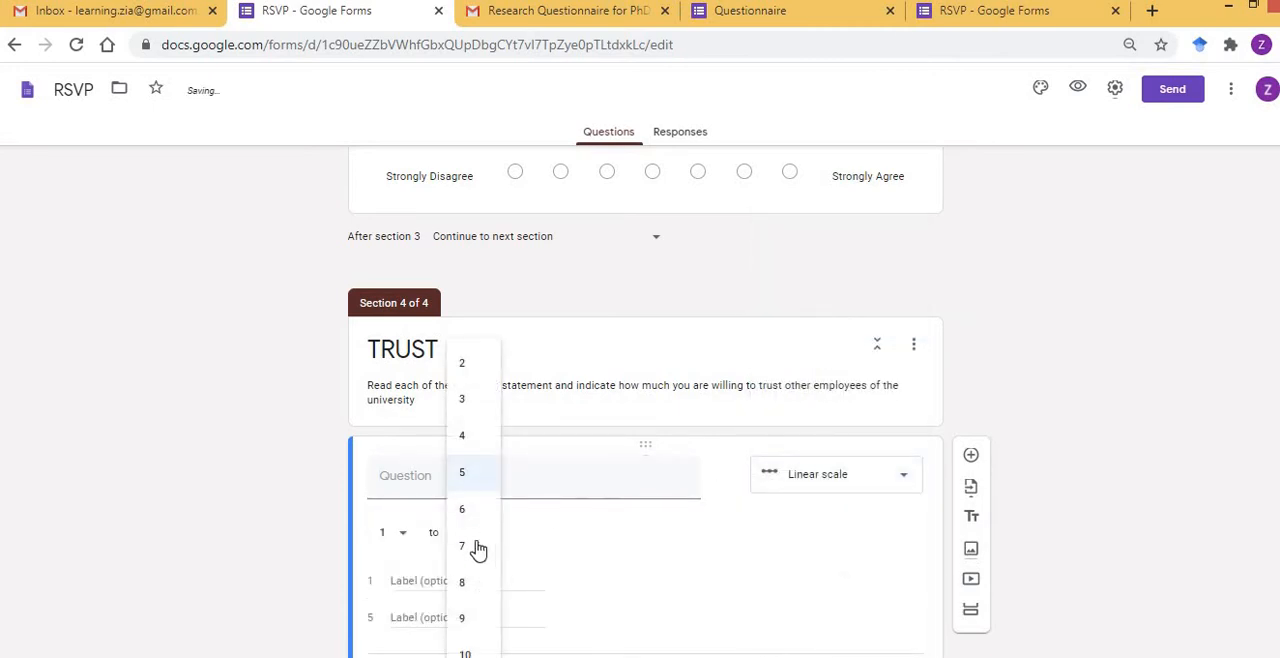
pyautogui.click(477, 548)
# Label scale value 1 "Strongly Disagree" and value 7 "Strongly Agree" in the new TRUST question.
pyautogui.click(456, 580)
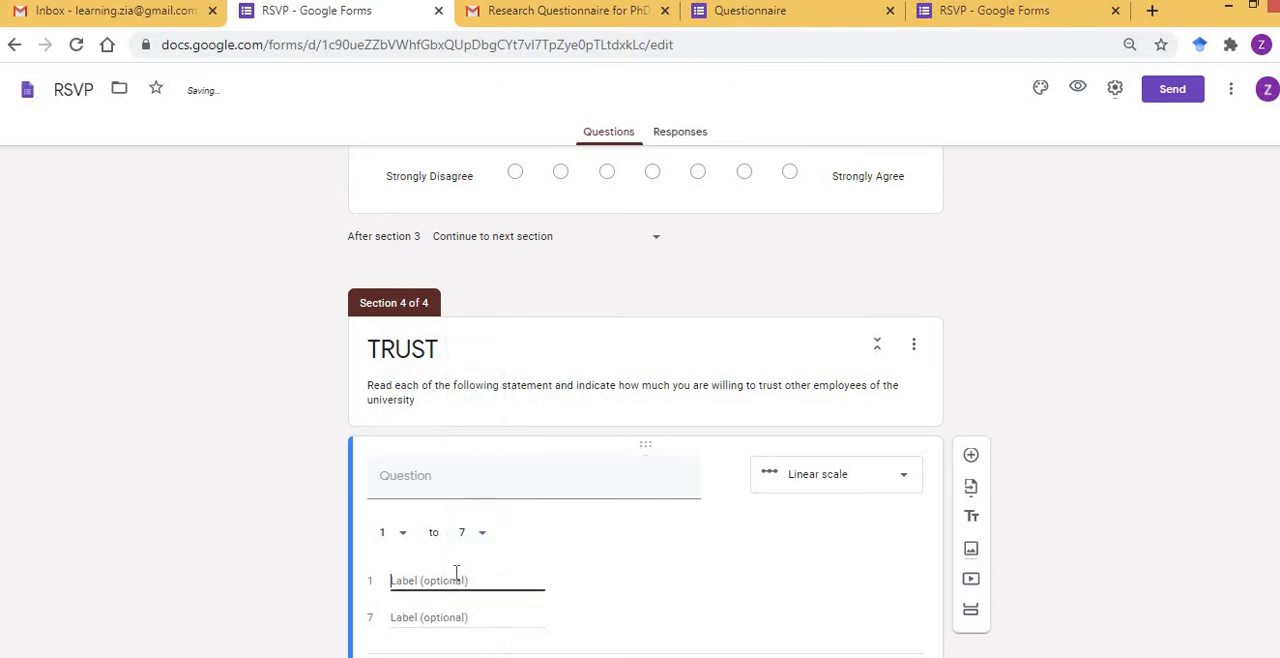
pyautogui.write('Strn')
pyautogui.write('ngly Disagree')
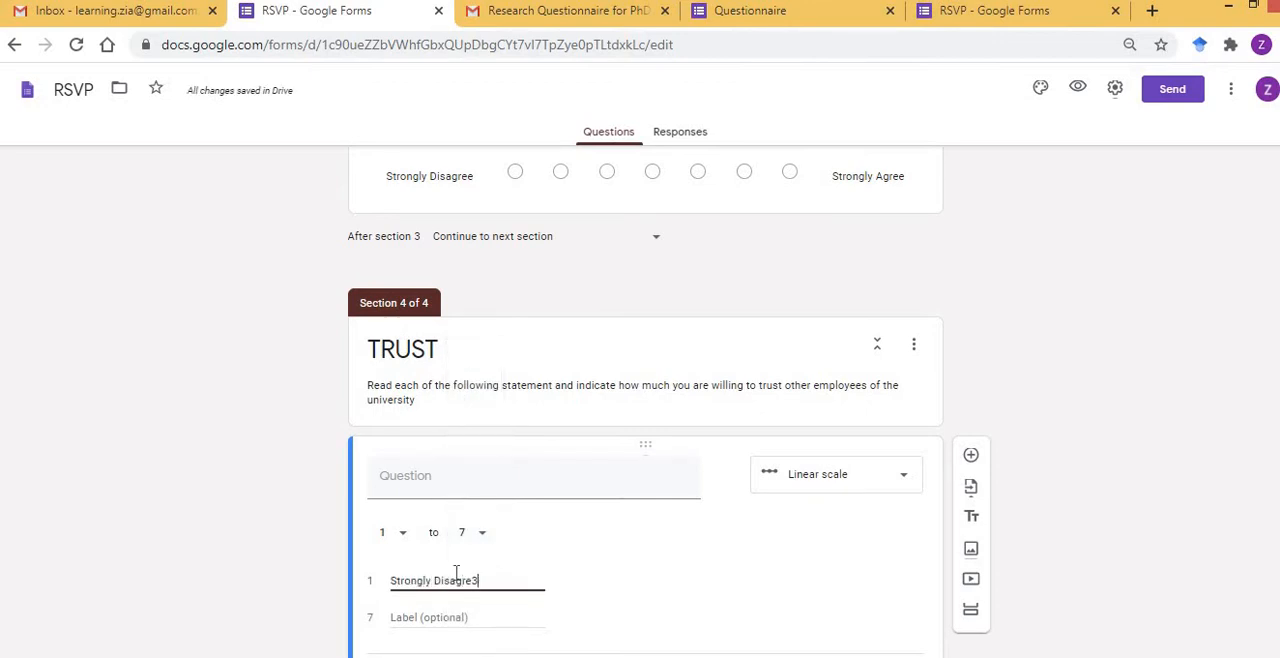
pyautogui.click(431, 621)
pyautogui.write('Strongl')
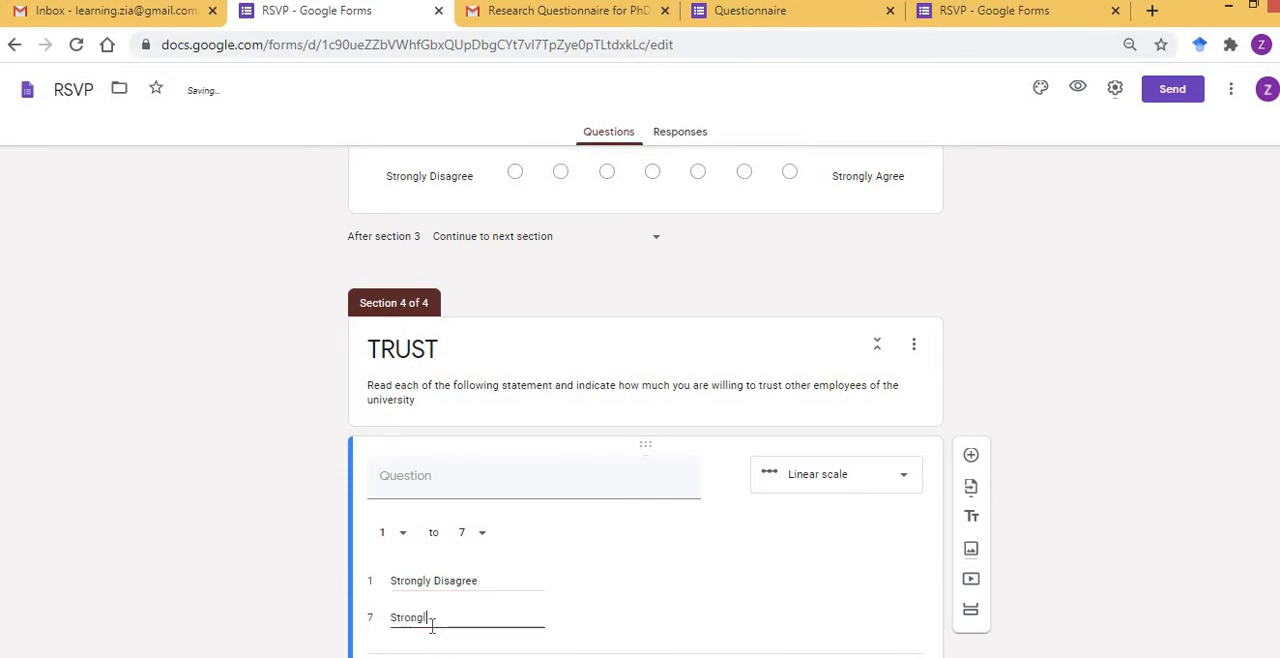
pyautogui.write('y Agree')
# Copy the lead-in "I think our colleagues" from the Word questionnaire into the TRUST question's text.
pyautogui.hotkey('alt', 'Tab')
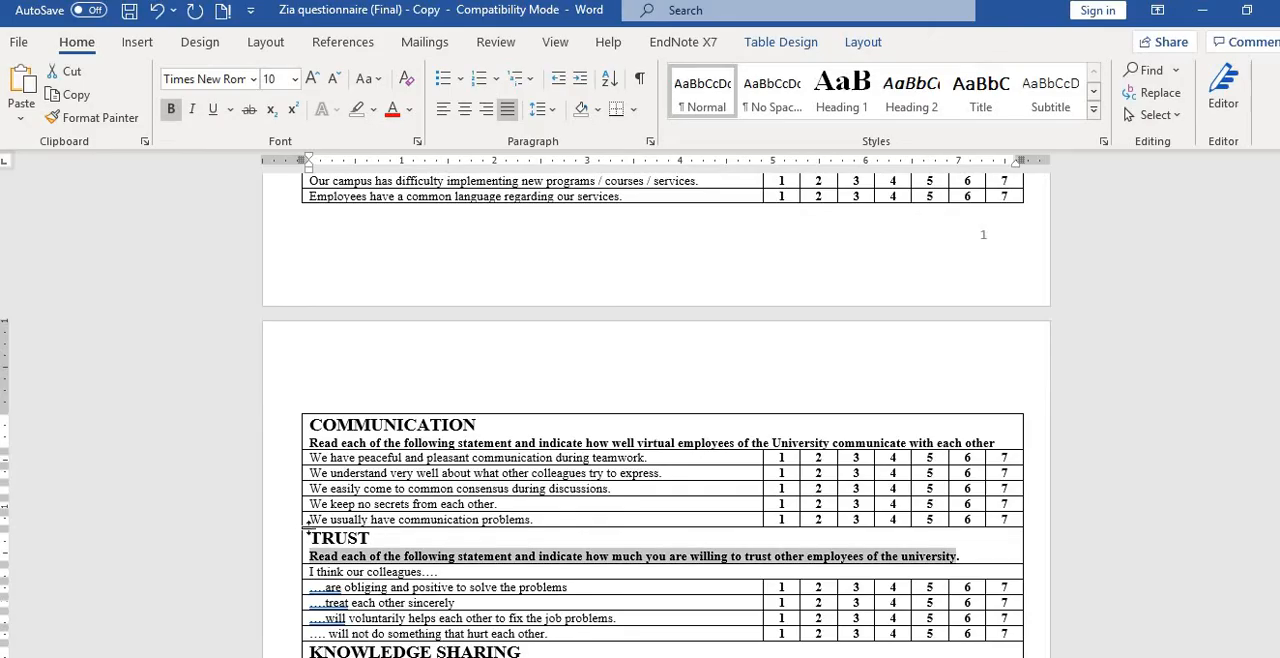
pyautogui.press('Down')
pyautogui.hotkey('ctrl', 'shift', 'Right')
pyautogui.hotkey('ctrl', 'shift', 'Right')
pyautogui.hotkey('ctrl', 'shift', 'Right')
pyautogui.hotkey('ctrl', 'shift', 'Right')
pyautogui.hotkey('ctrl', 'c')
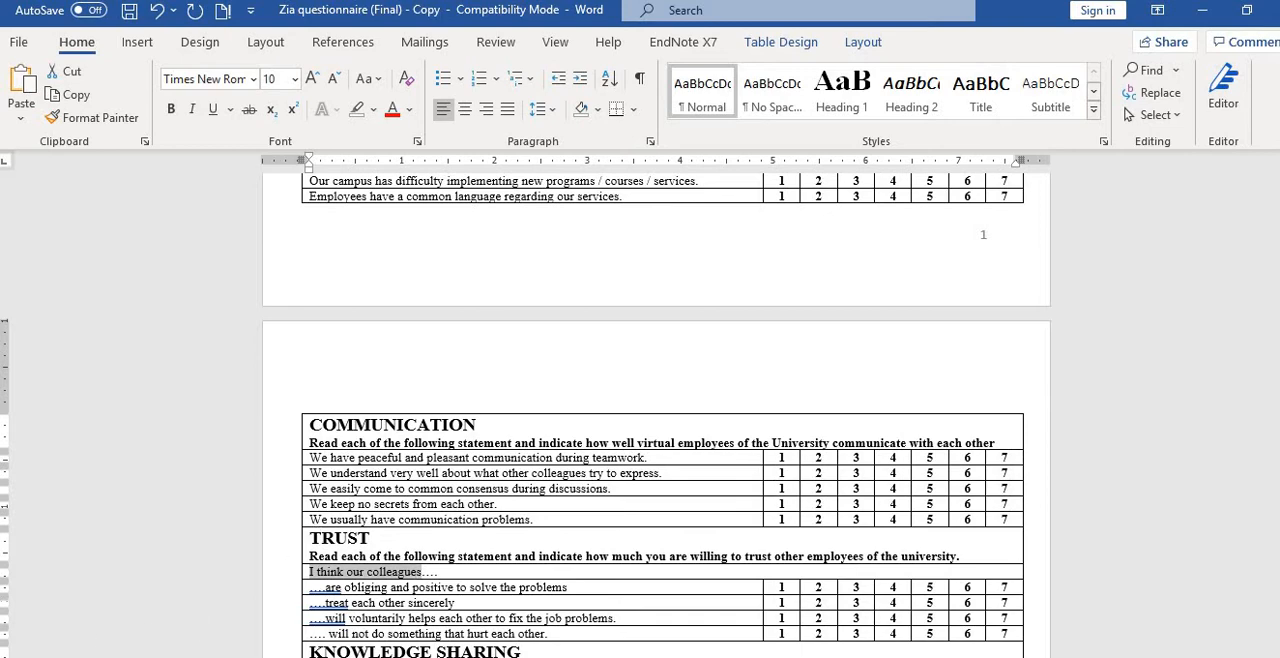
pyautogui.hotkey('alt', 'Tab')
pyautogui.scroll(-1, 137, 557)
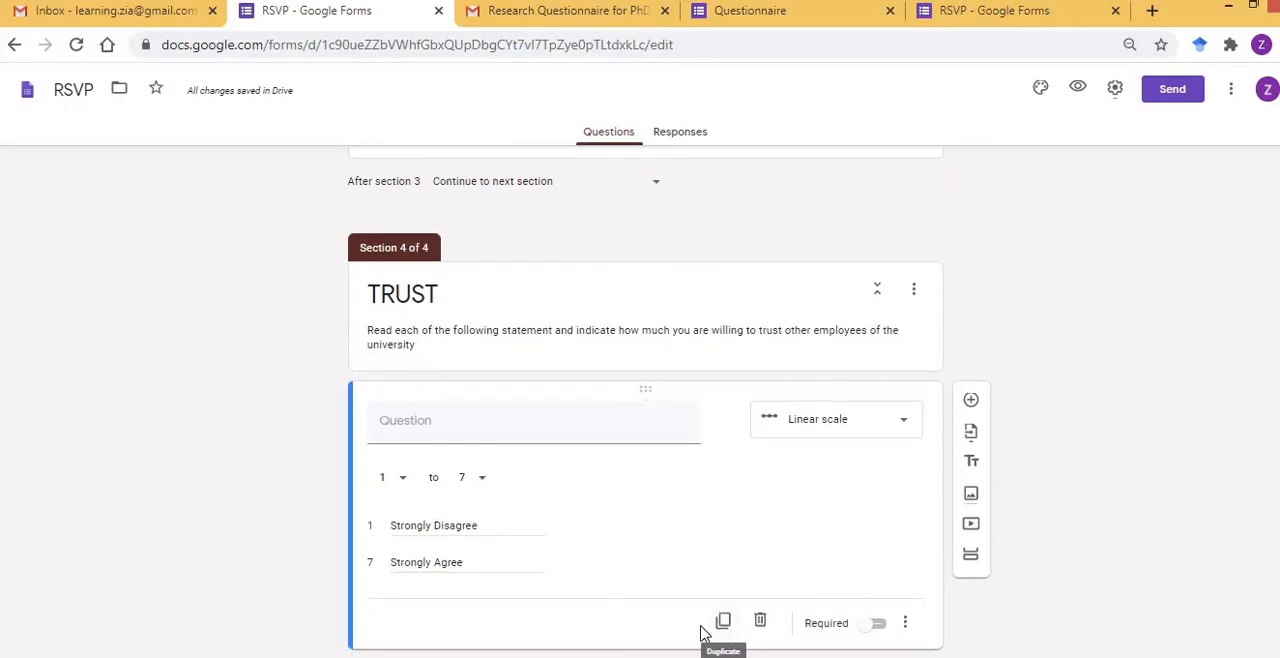
pyautogui.click(455, 427)
pyautogui.hotkey('ctrl', 'v')
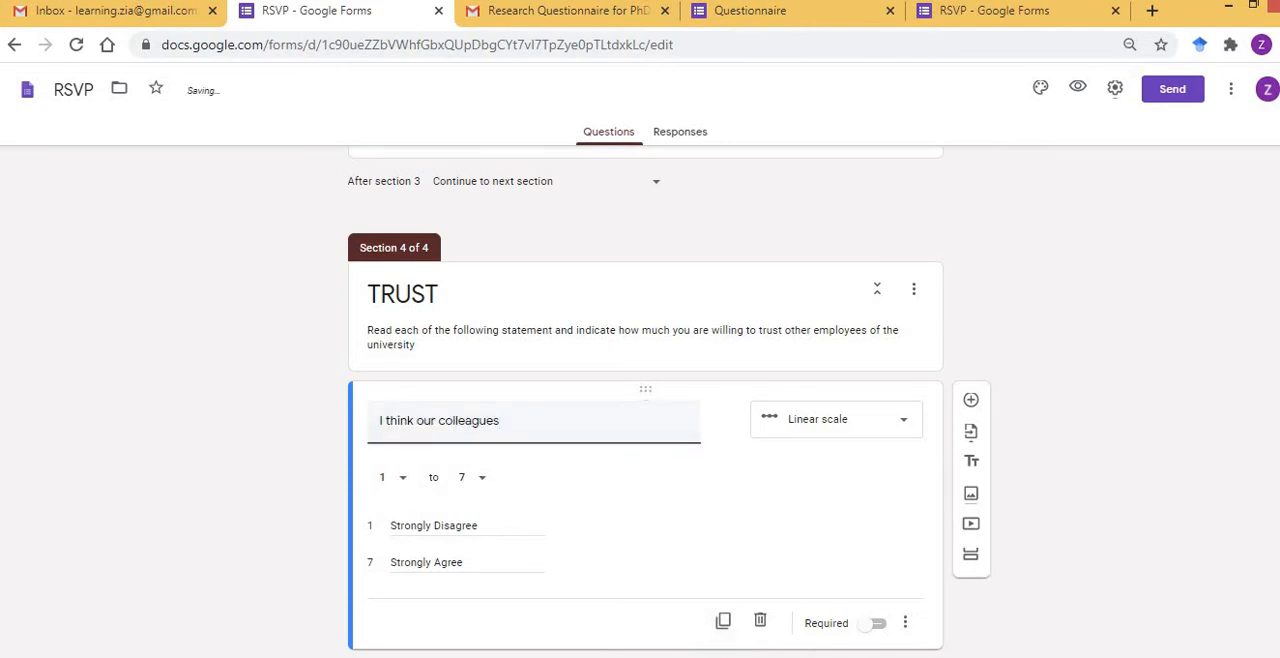
# Append "are obliging and positive to solve the problems" from Word to the TRUST question "I think our colleagues".
pyautogui.hotkey('alt', 'Tab')
pyautogui.press('Left')
pyautogui.press('Down')
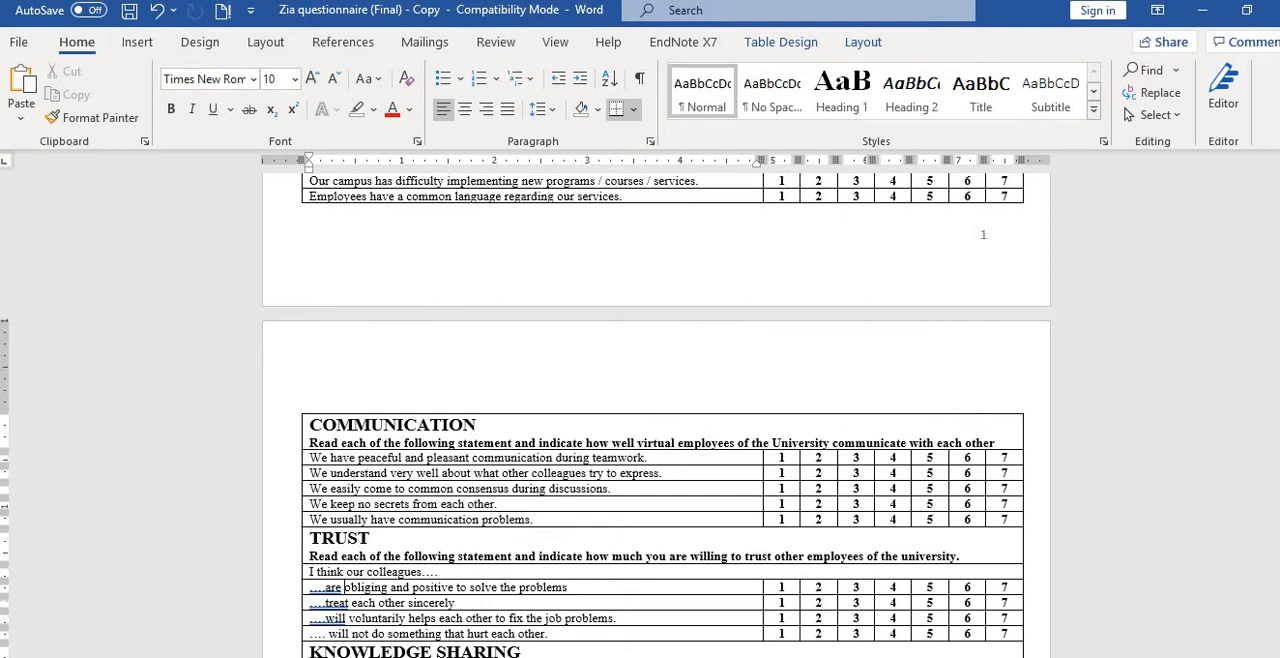
pyautogui.hotkey('ctrl', 'shift', 'Right')
pyautogui.hotkey('ctrl', 'shift', 'Right')
pyautogui.hotkey('ctrl', 'shift', 'Right')
pyautogui.hotkey('ctrl', 'shift', 'Right')
pyautogui.hotkey('ctrl', 'shift', 'Right')
pyautogui.hotkey('ctrl', 'shift', 'Right')
pyautogui.hotkey('ctrl', 'shift', 'Right')
pyautogui.hotkey('ctrl', 'shift', 'Right')
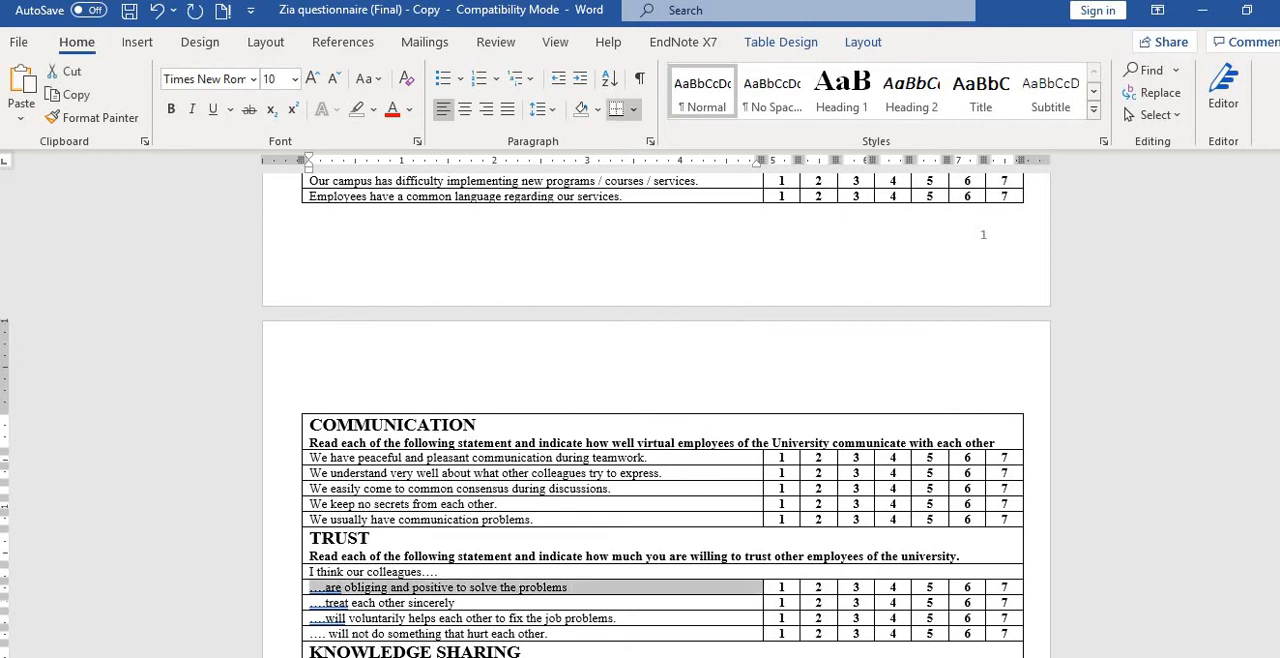
pyautogui.hotkey('shift', 'Left')
pyautogui.hotkey('ctrl', 'c')
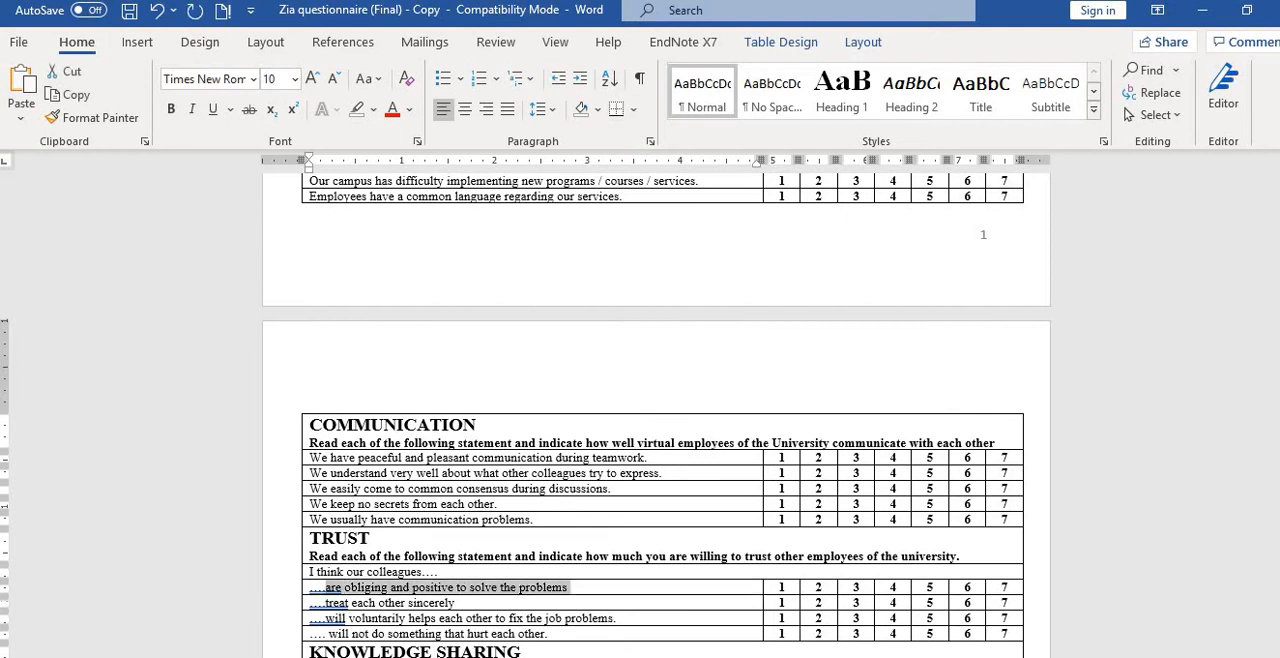
pyautogui.hotkey('alt', 'Tab')
pyautogui.hotkey('ctrl', 'v')
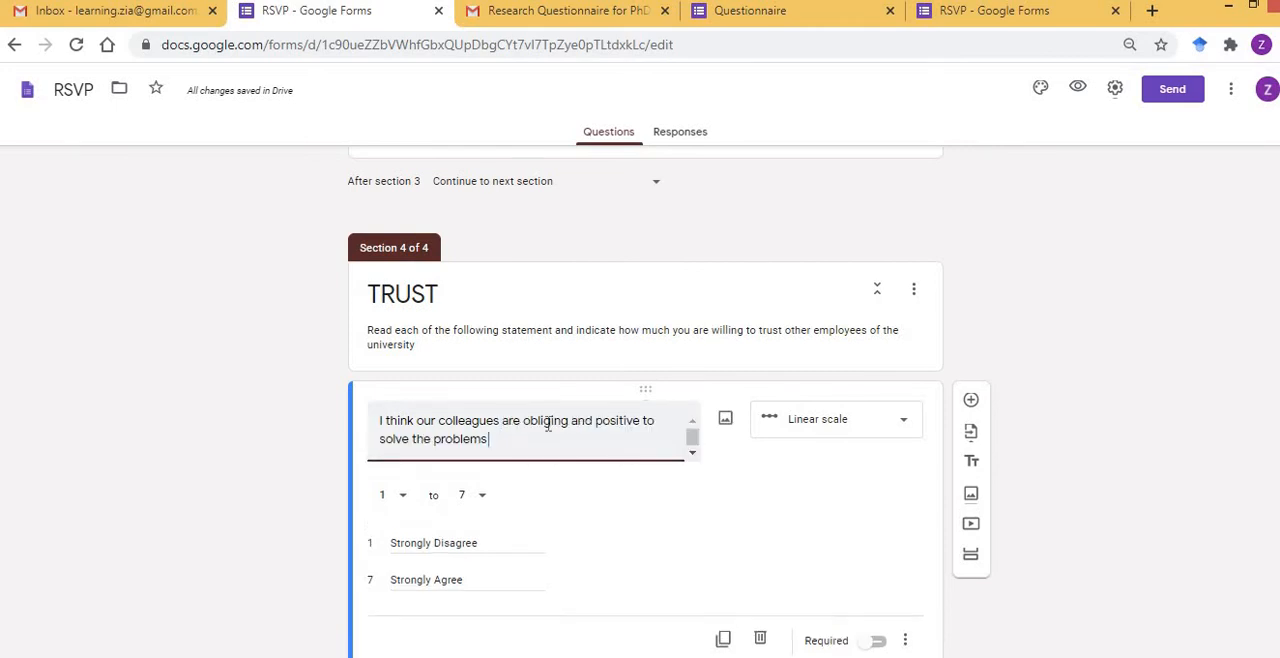
# In the form settings, enable collecting email addresses and disable the limit of one response.
pyautogui.click(1193, 393)
pyautogui.scroll(2, 1193, 393)
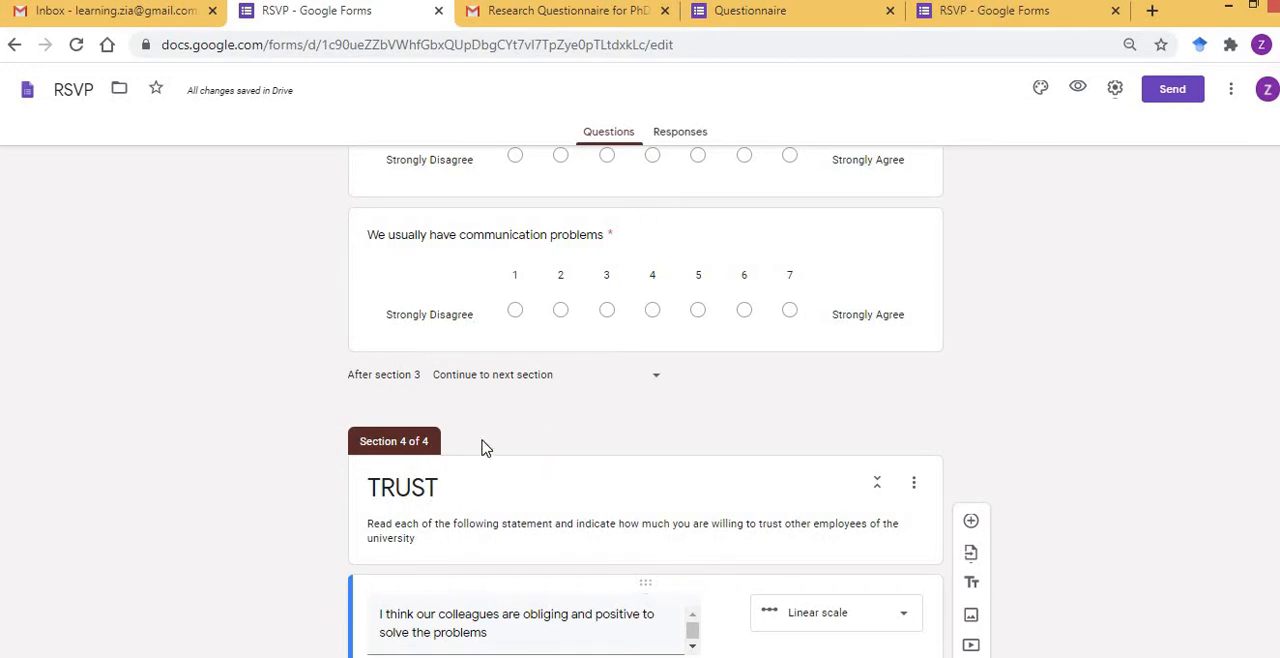
pyautogui.press('Home')
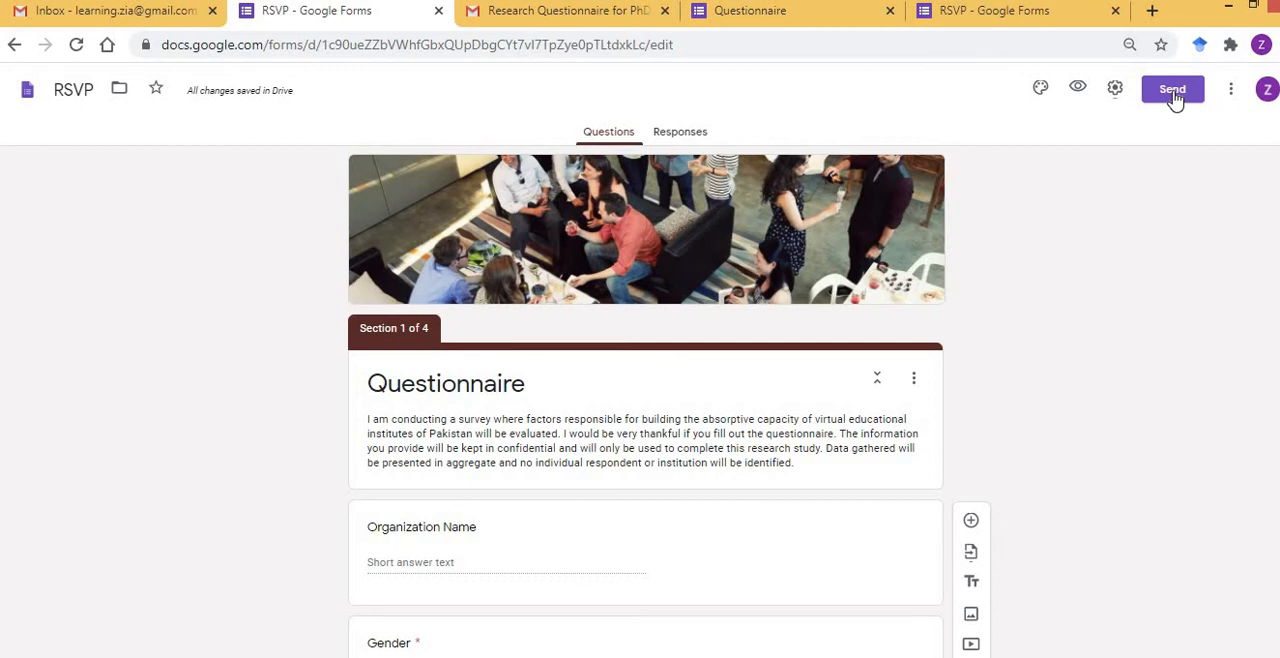
pyautogui.click(1115, 92)
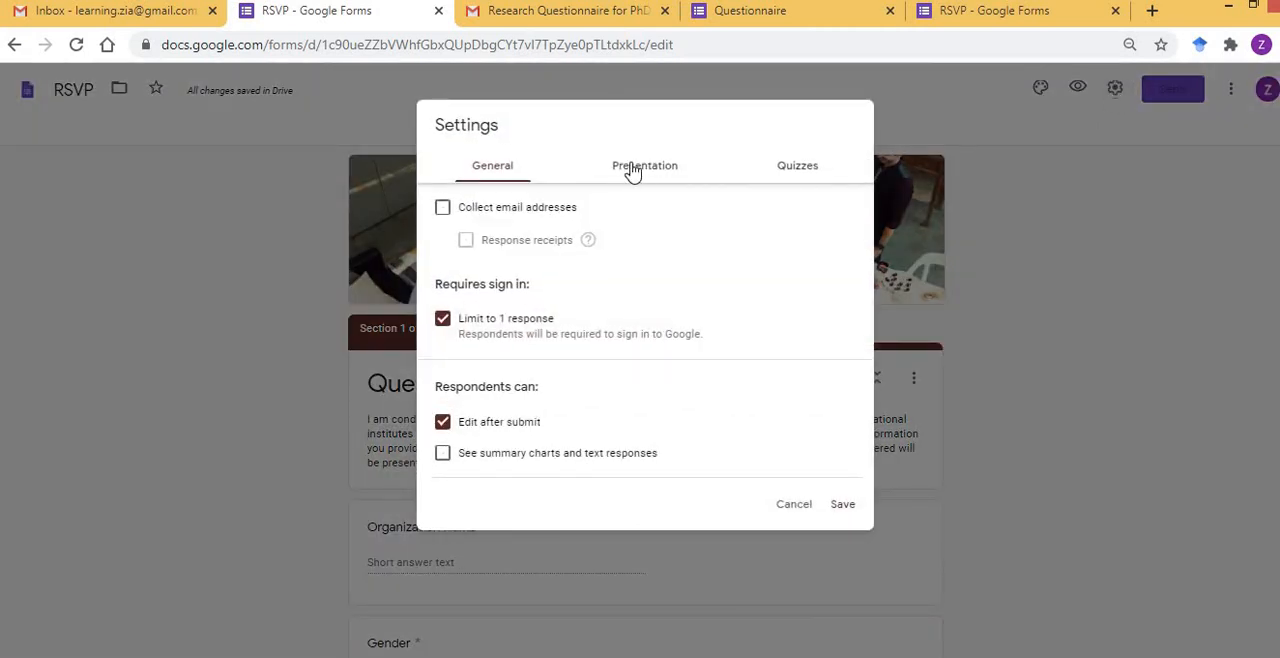
pyautogui.click(443, 210)
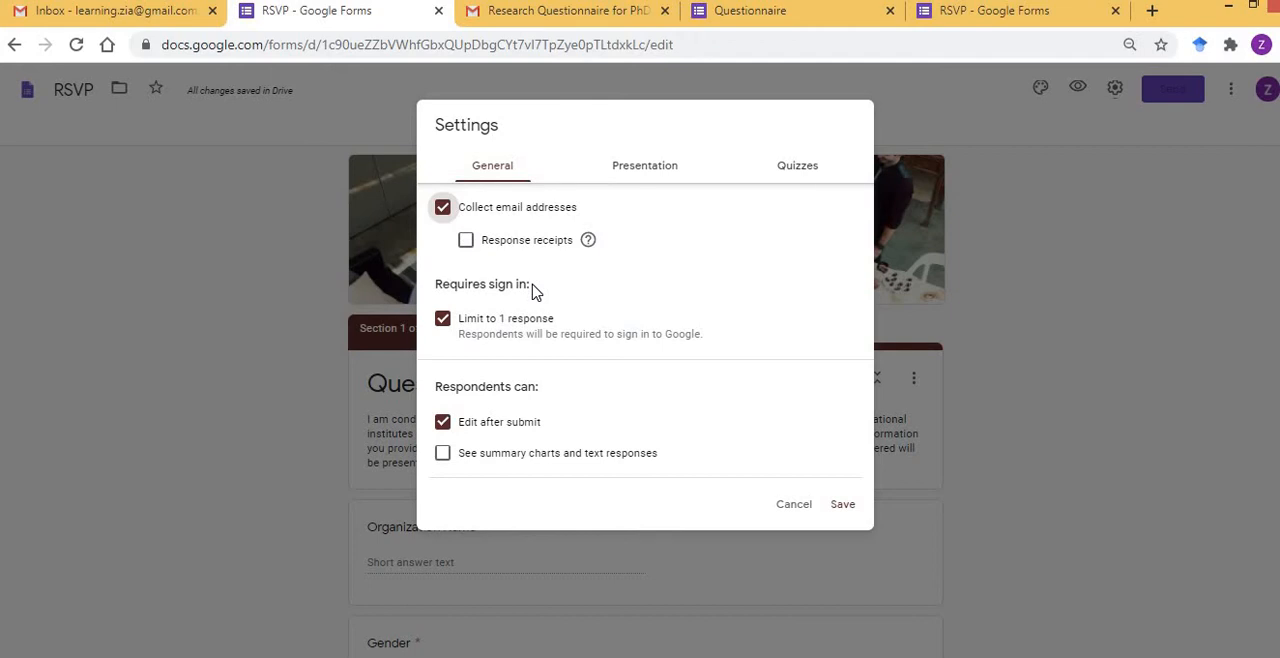
pyautogui.click(443, 319)
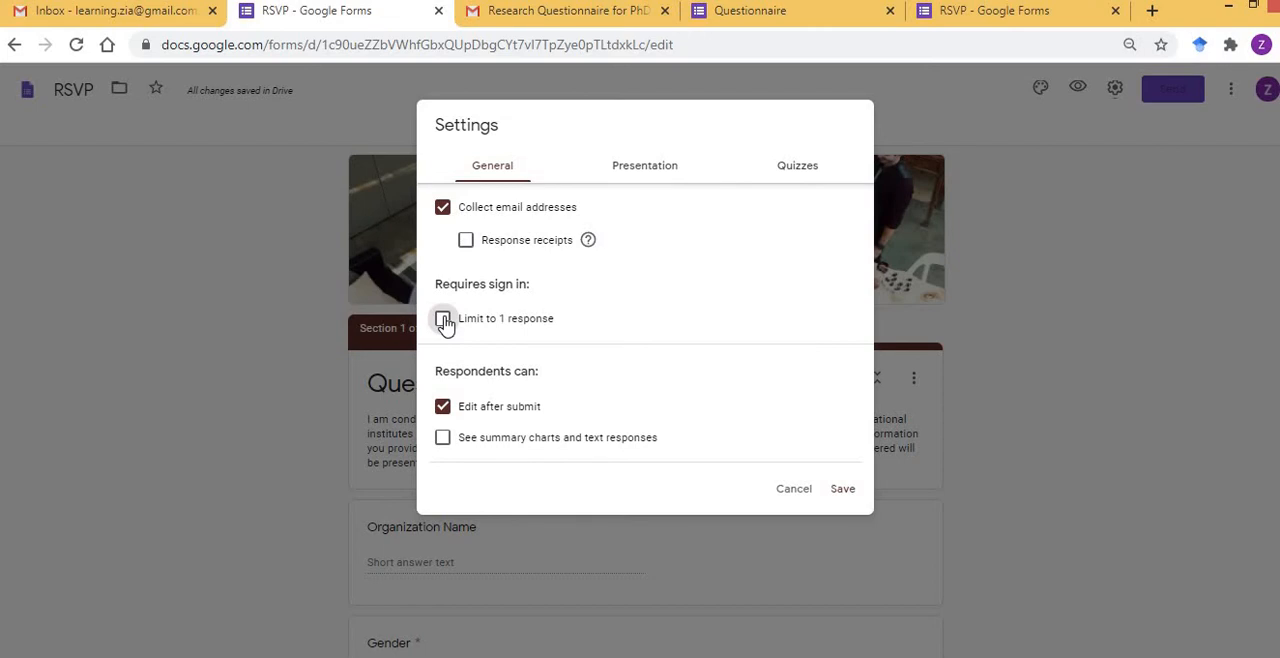
# Switch to WhatsApp, open the shared form link from the chat, and examine how the one-response limit treats a repeat respondent.
pyautogui.hotkey('alt', 'Tab')
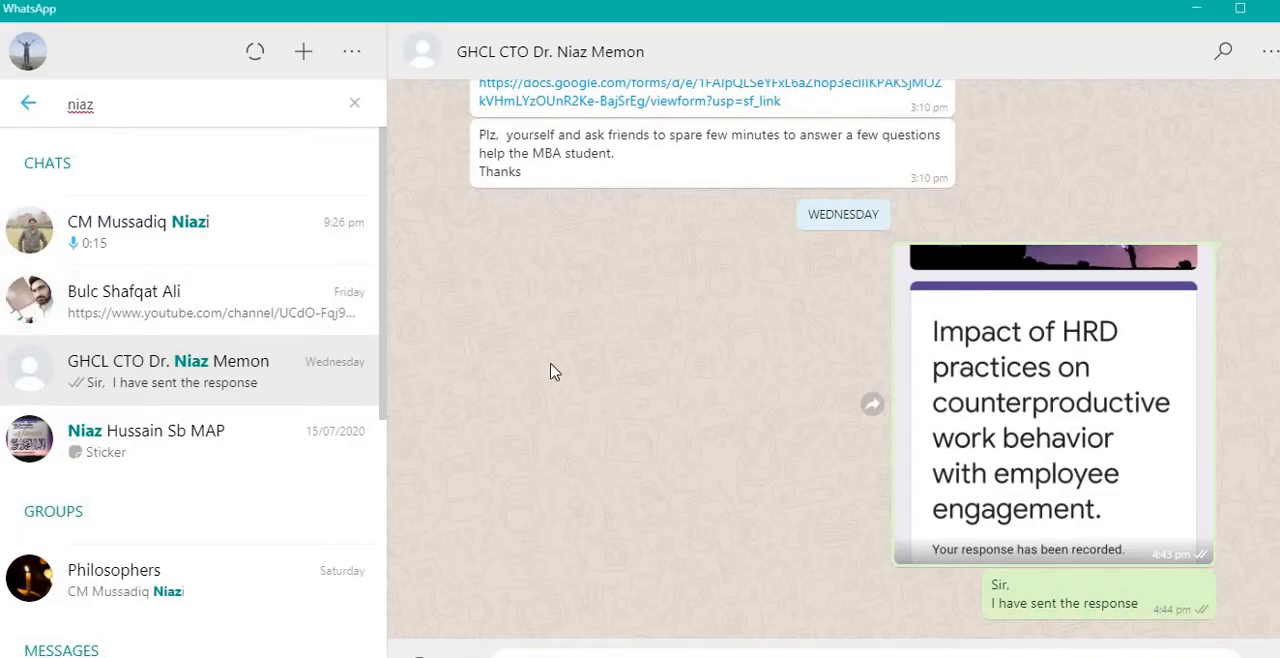
pyautogui.scroll(1, 551, 370)
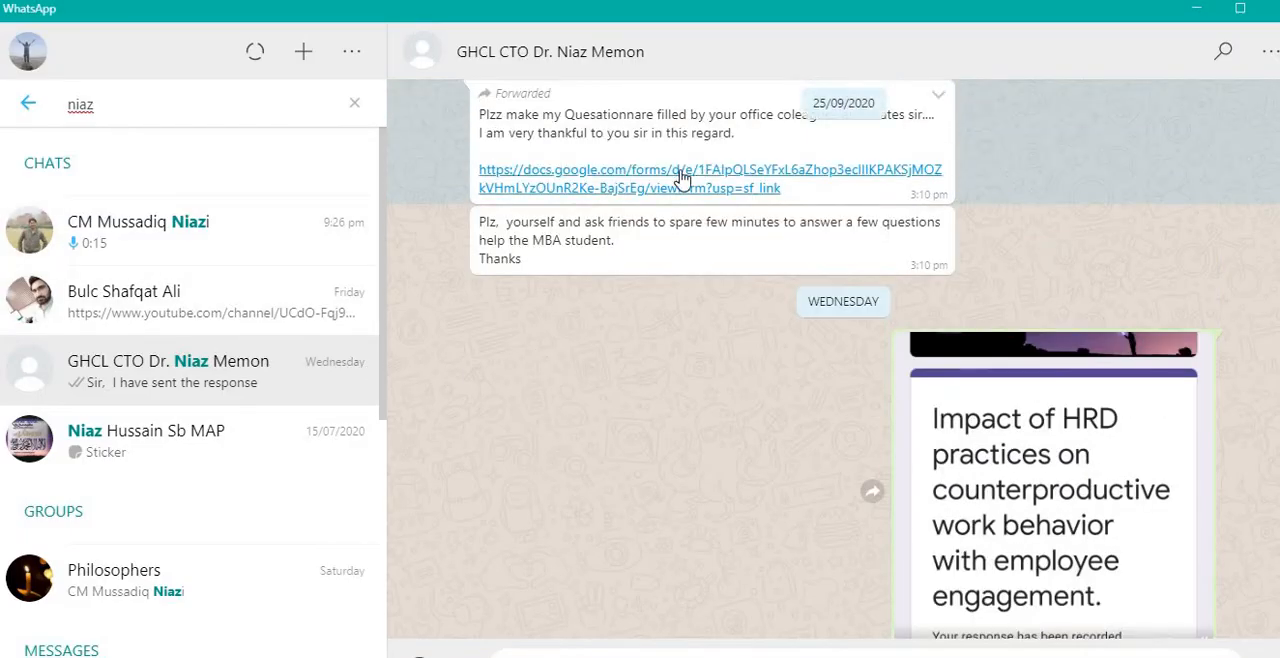
pyautogui.click(681, 178)
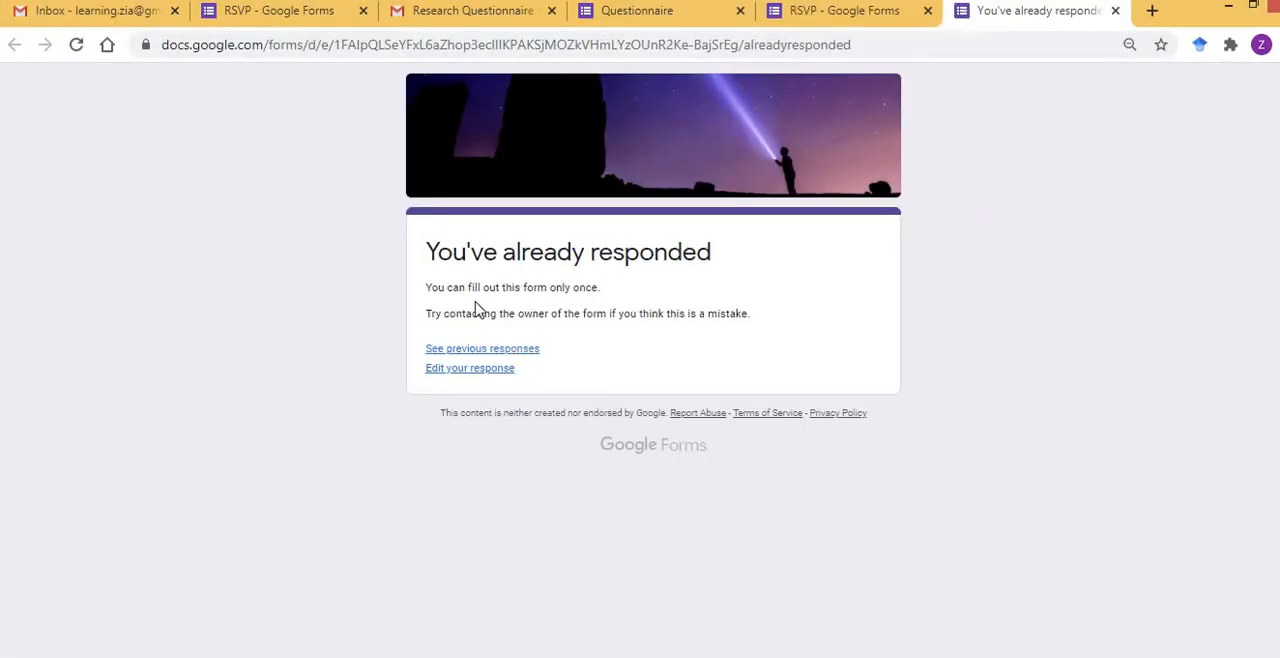
pyautogui.moveTo(428, 252); pyautogui.dragTo(700, 251)
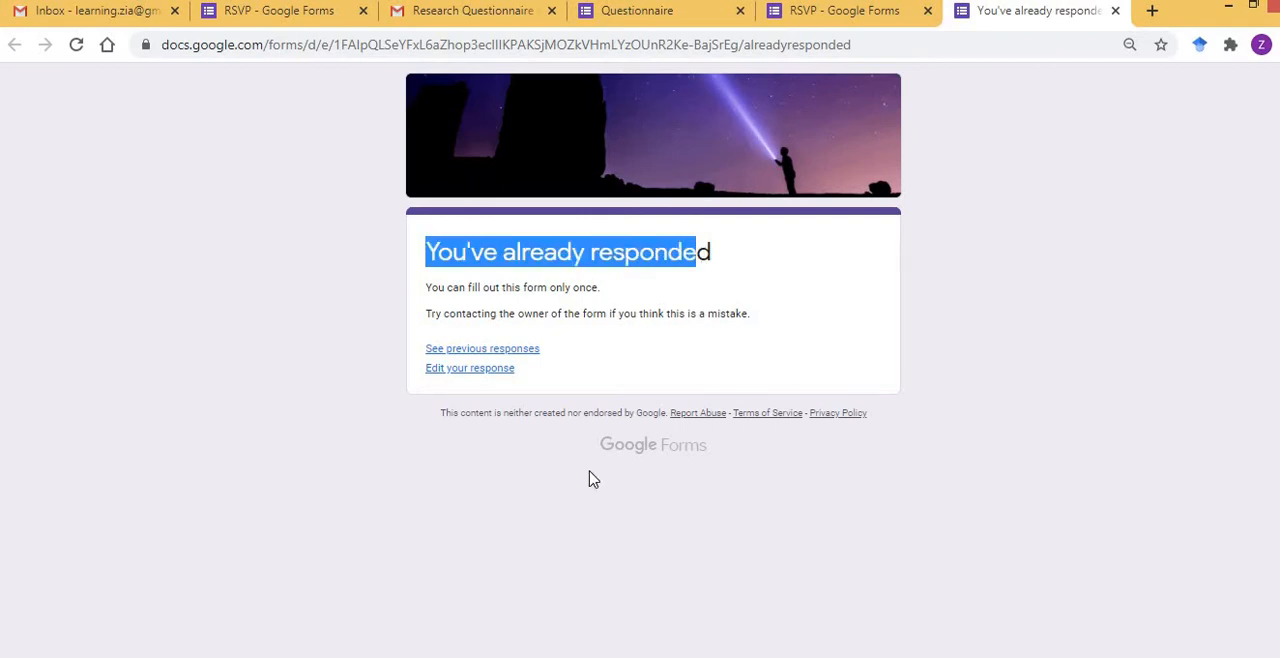
pyautogui.click(640, 12)
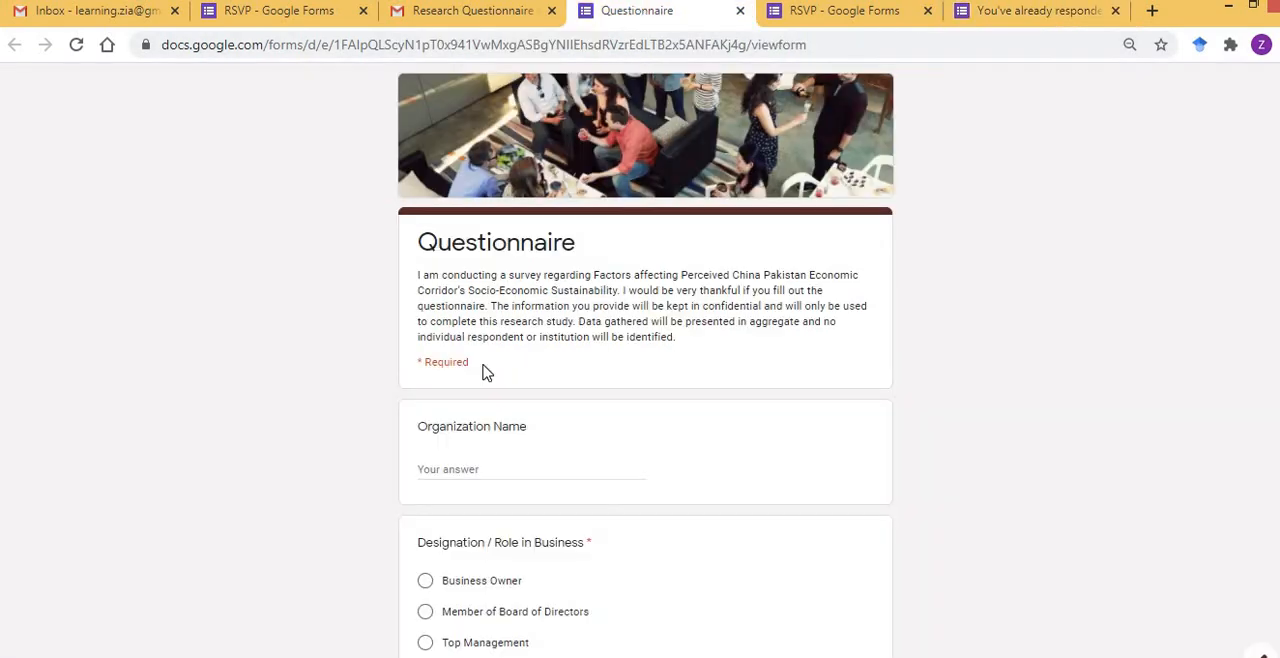
pyautogui.click(808, 14)
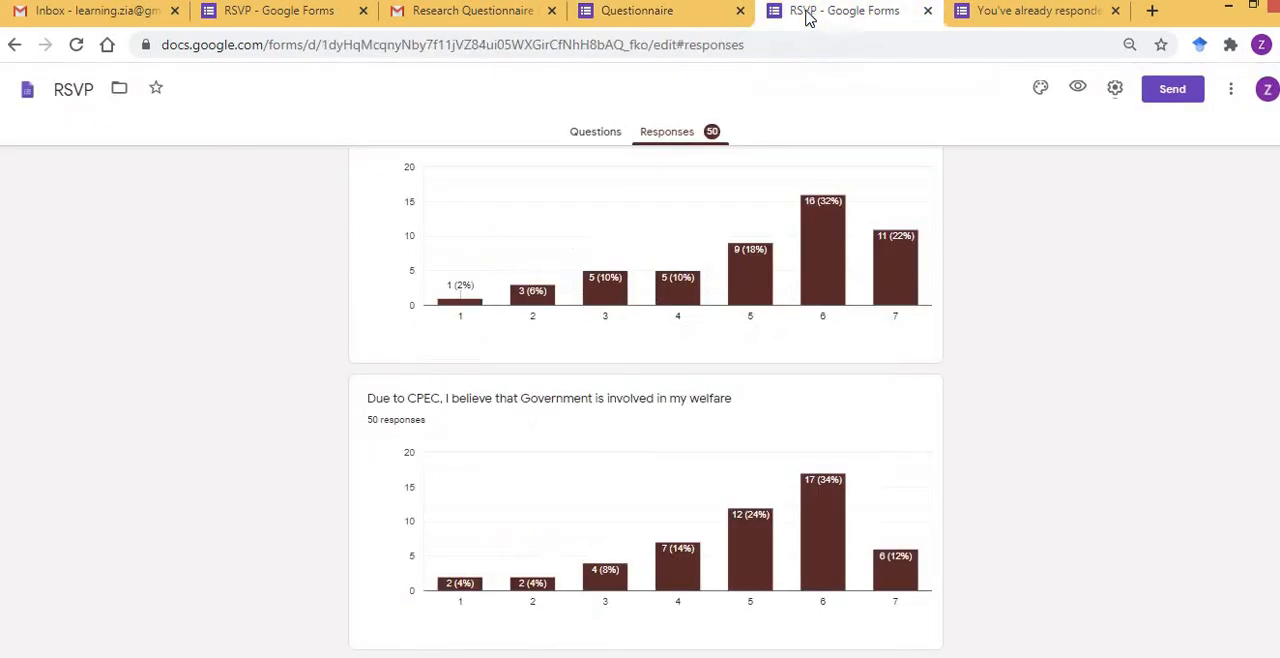
pyautogui.click(243, 16)
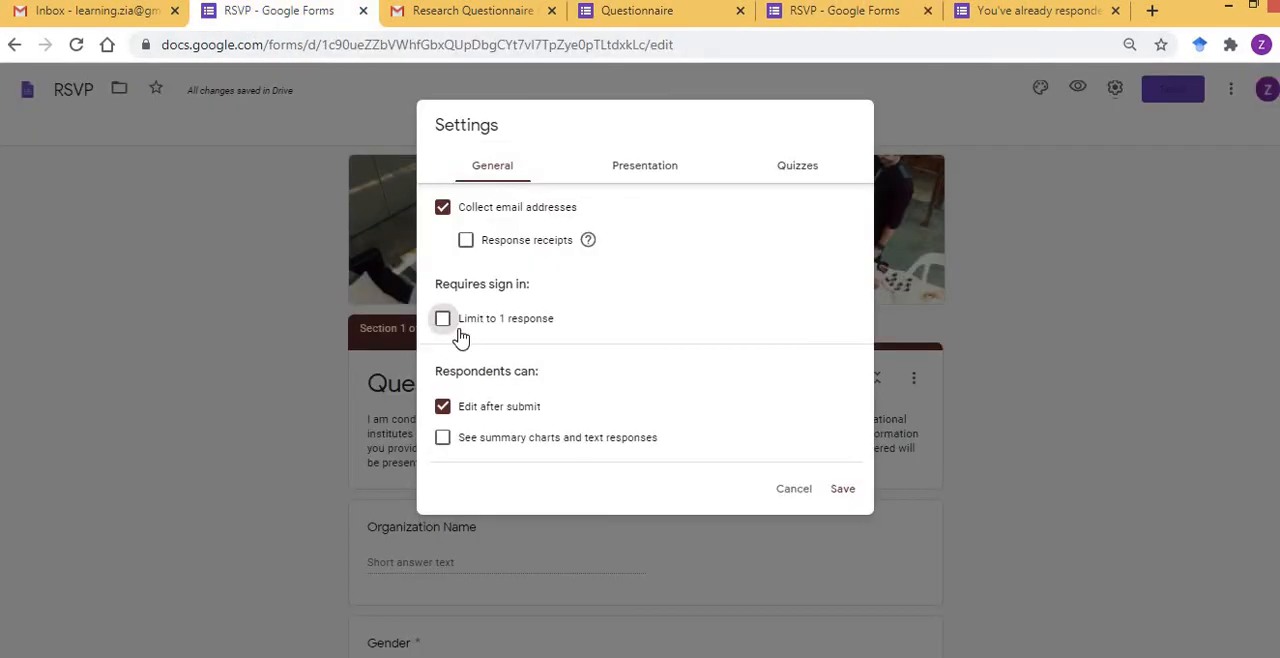
# Toggle the one-response limit on and off again, and revisit the page for repeat respondents.
pyautogui.click(445, 322)
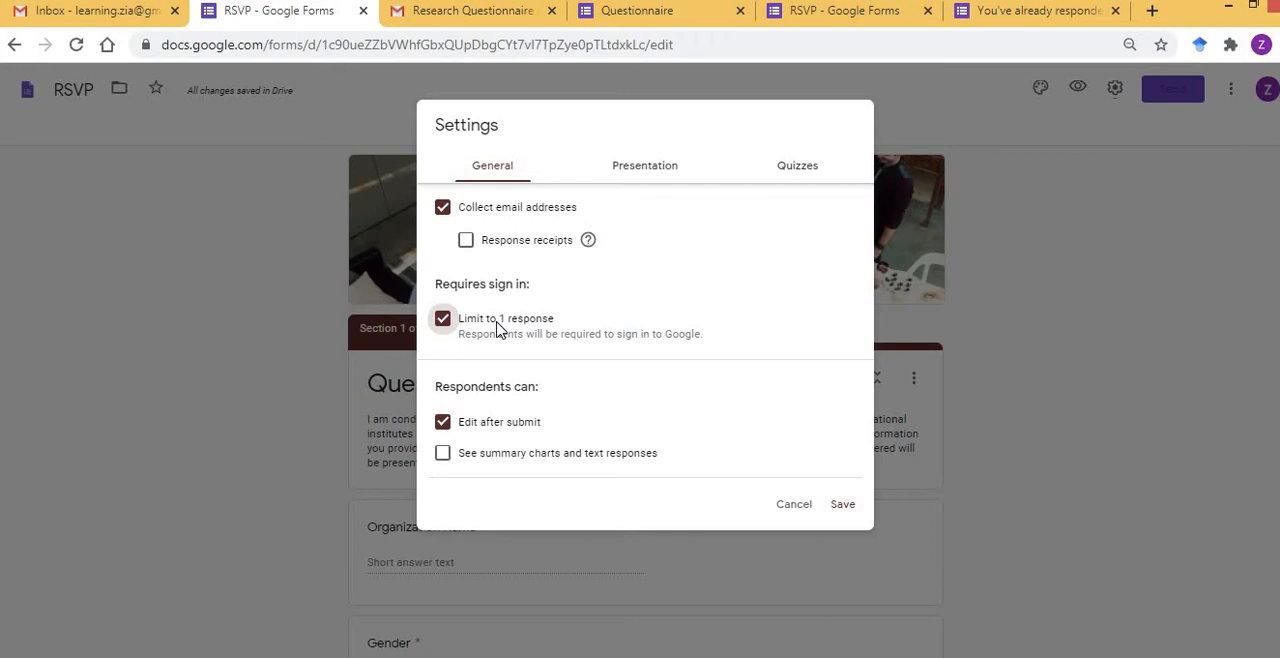
pyautogui.click(443, 320)
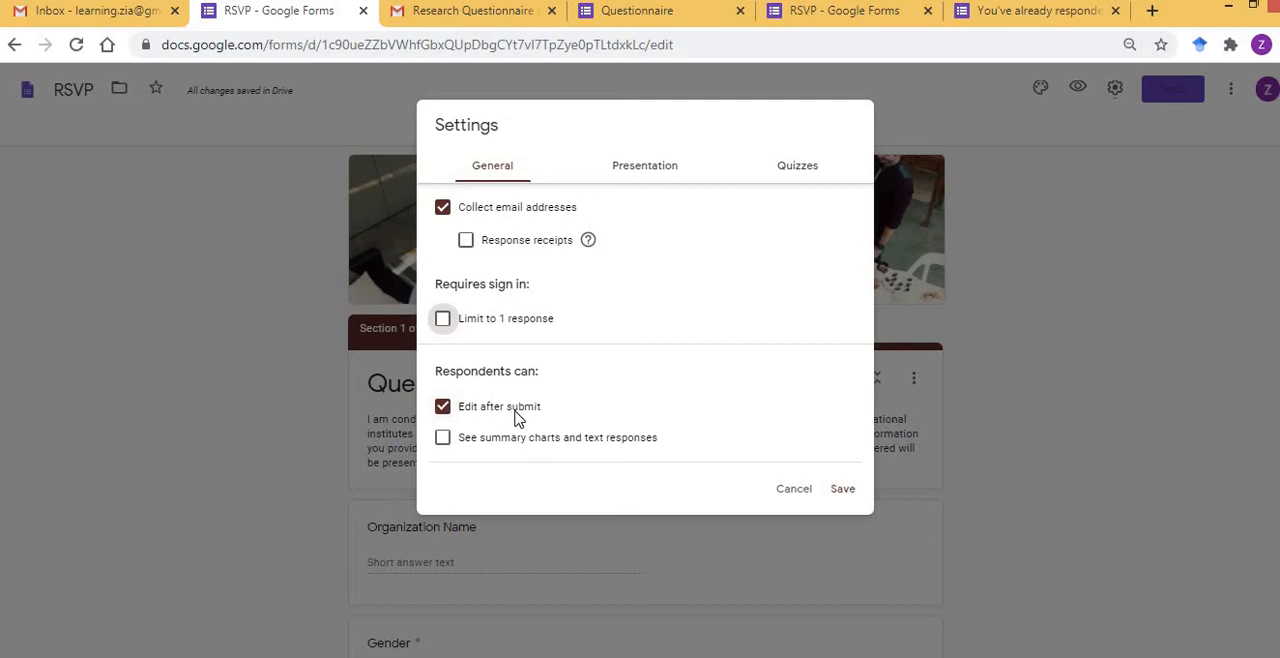
pyautogui.click(988, 14)
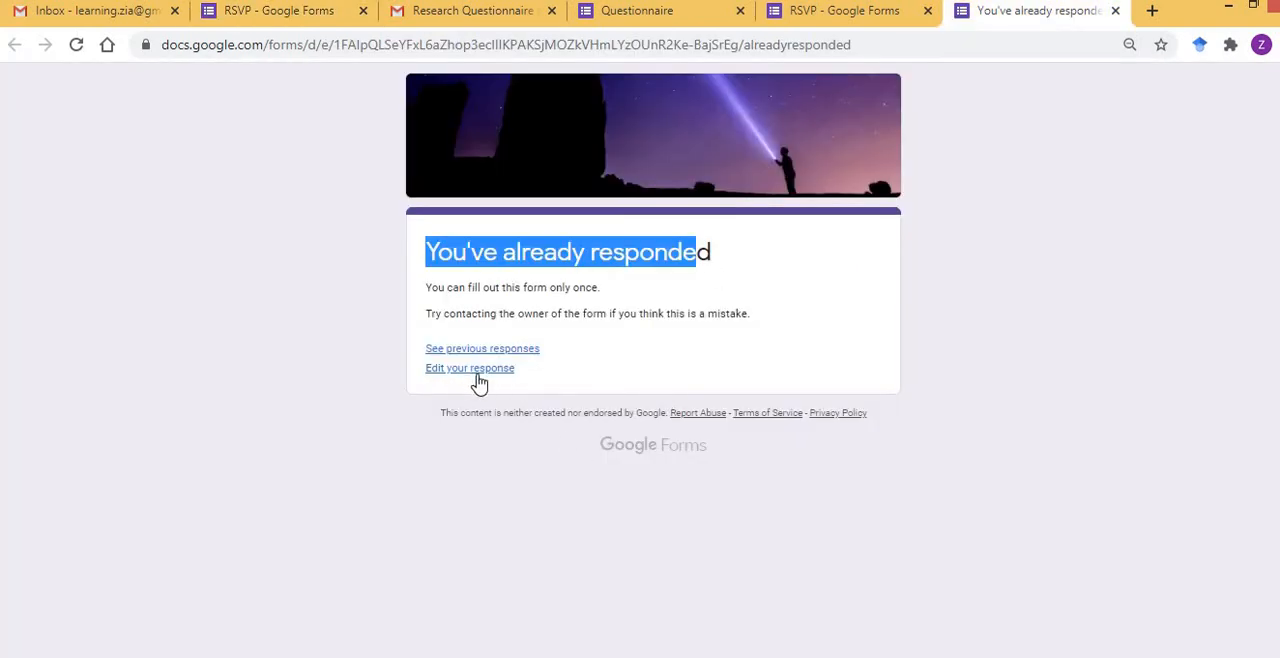
pyautogui.click(281, 12)
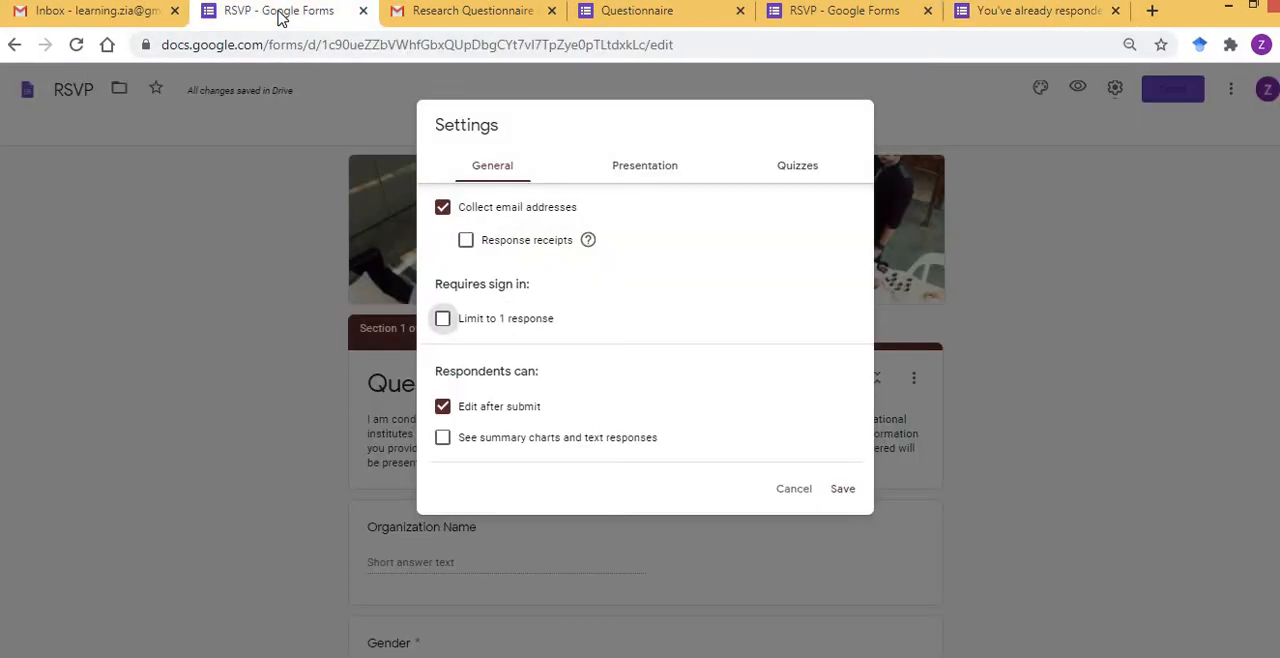
# Disable editing after submission, check the presentation and quiz options, and save the form settings.
pyautogui.click(443, 407)
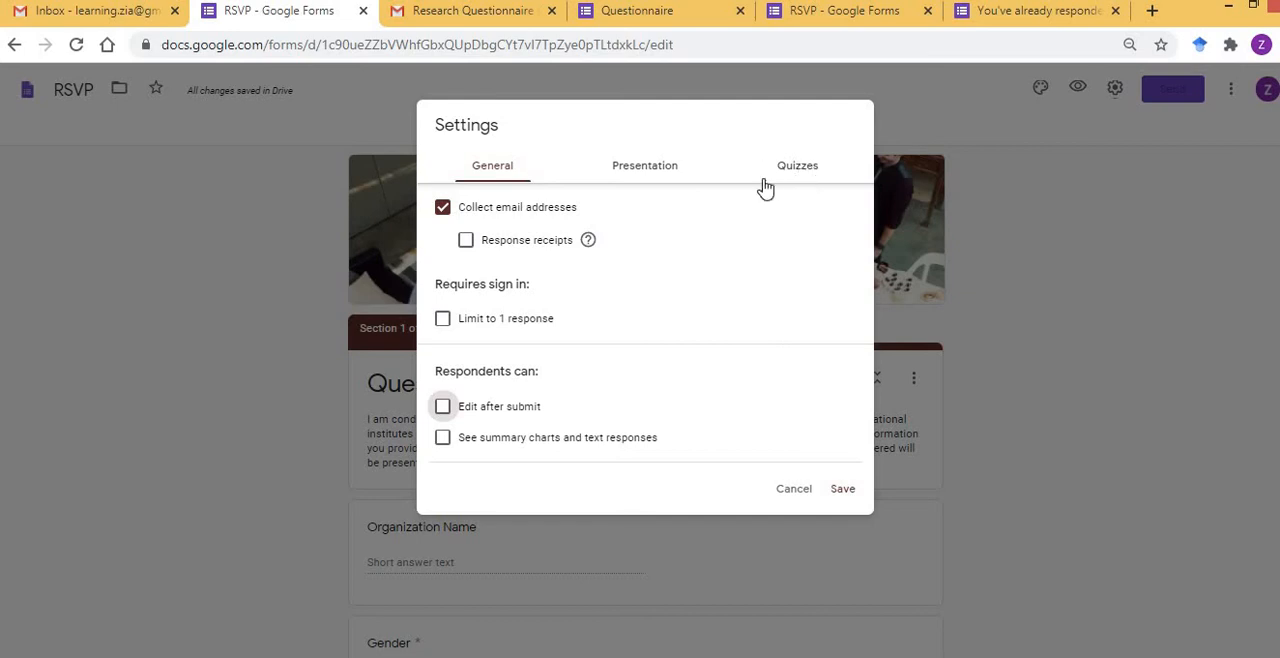
pyautogui.click(658, 174)
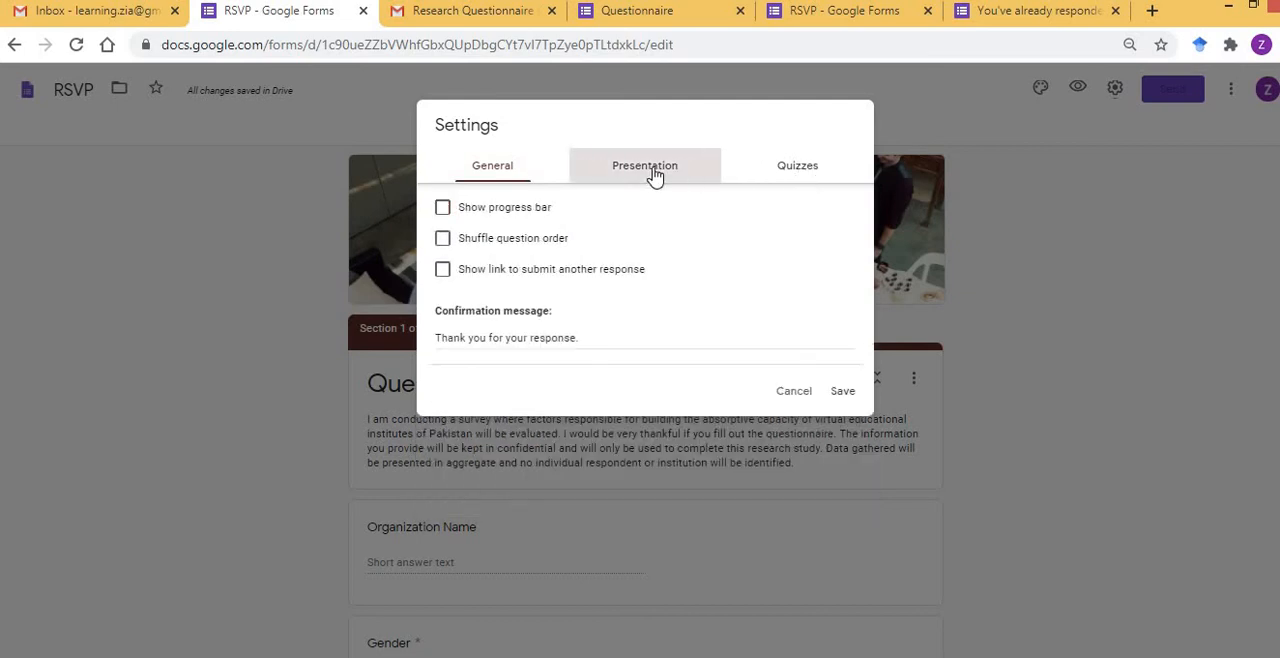
pyautogui.click(805, 172)
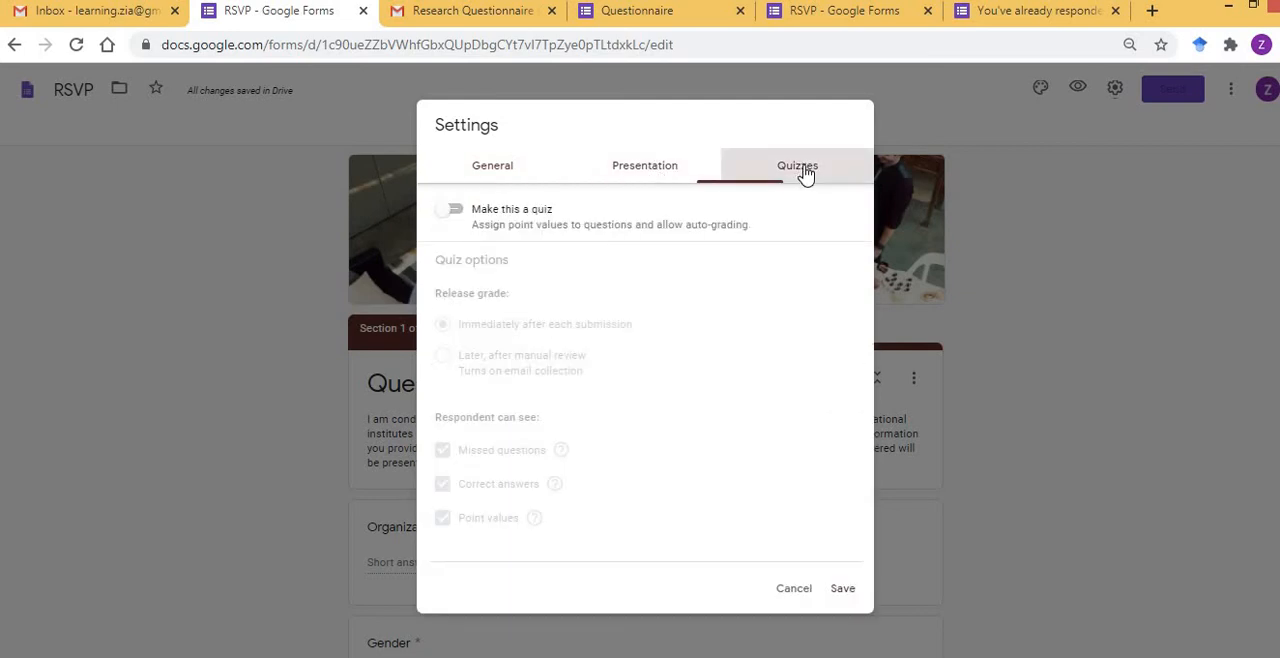
pyautogui.click(843, 589)
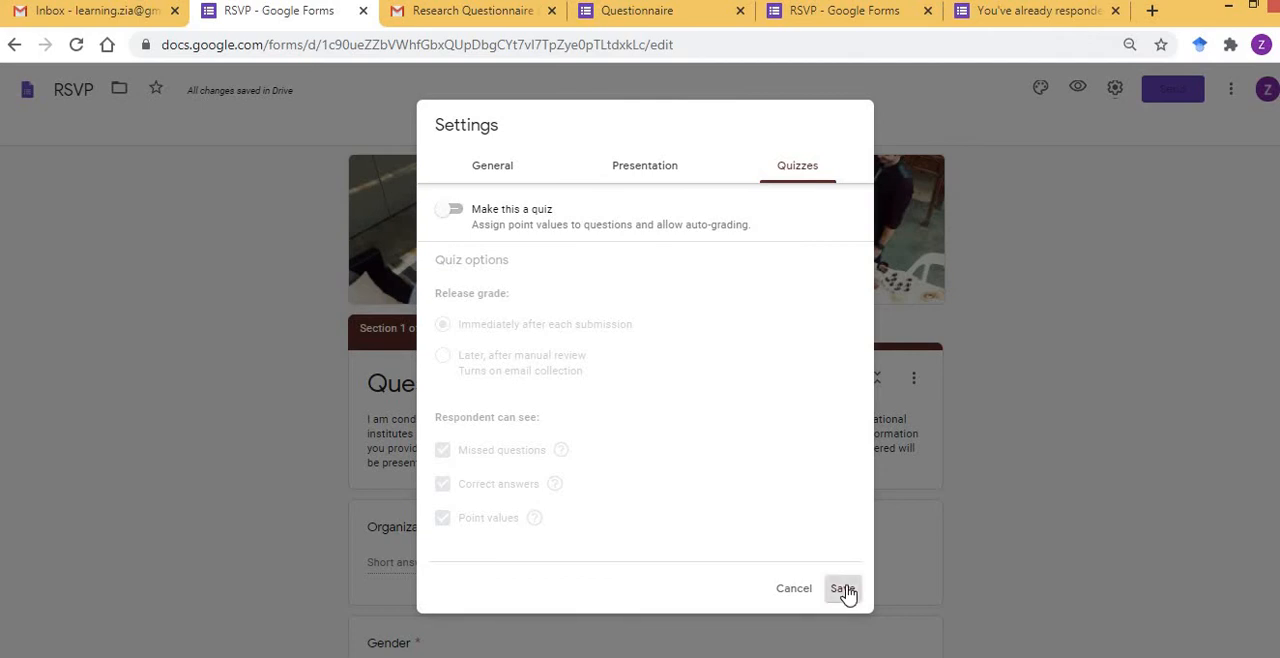
# Disable collecting email addresses in the form's general settings and save the change.
pyautogui.click(1174, 92)
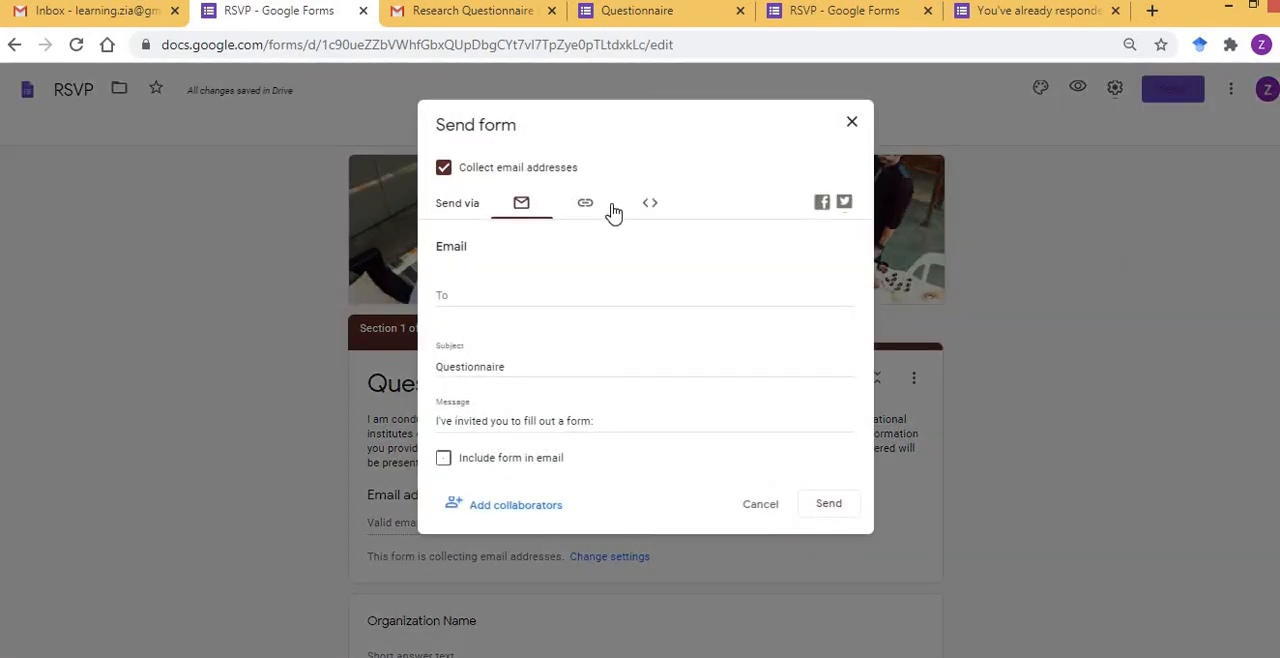
pyautogui.click(852, 124)
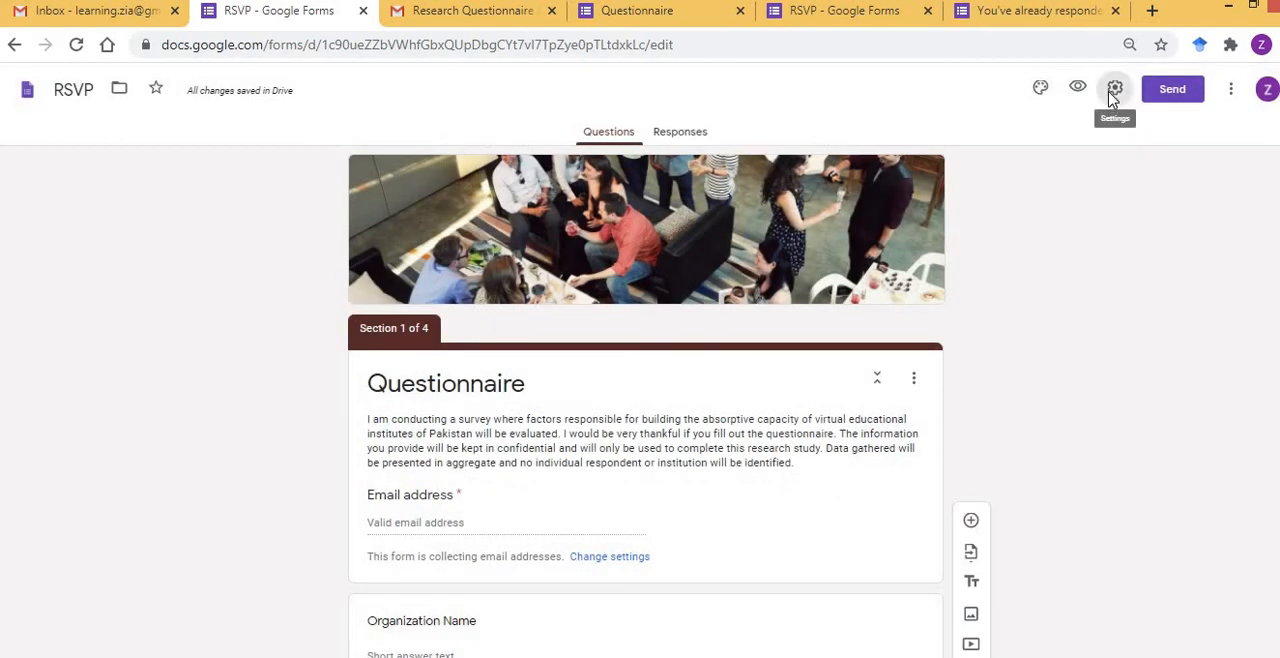
pyautogui.click(1114, 90)
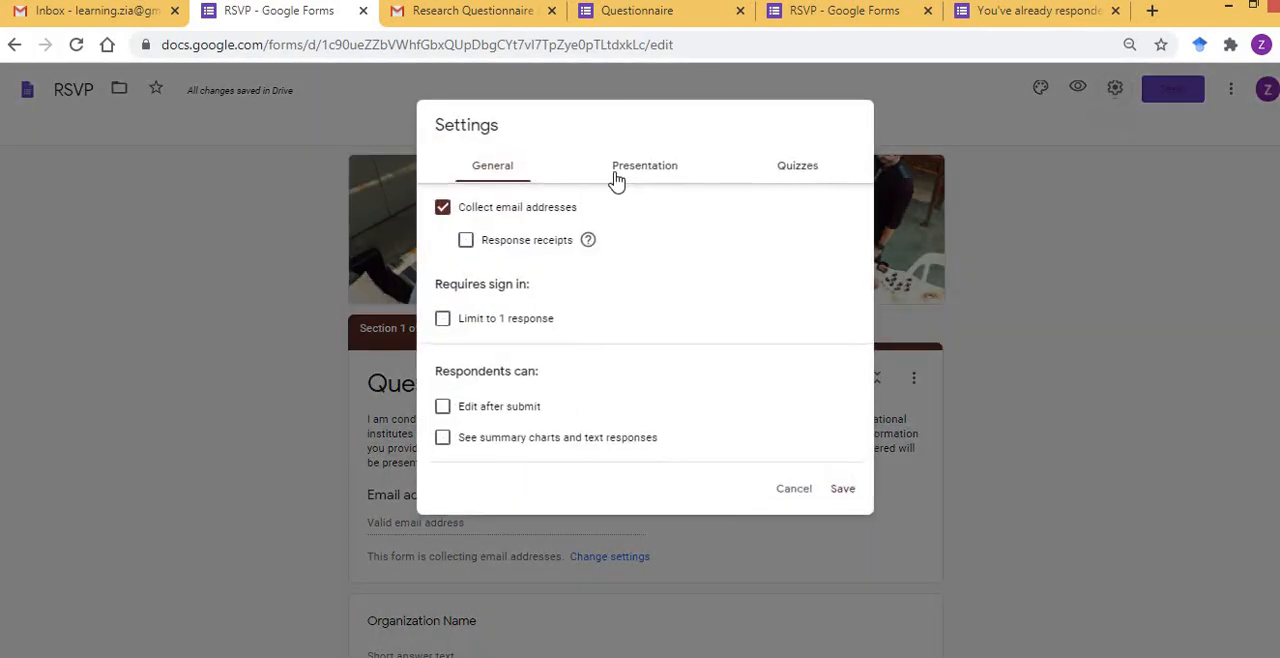
pyautogui.click(487, 216)
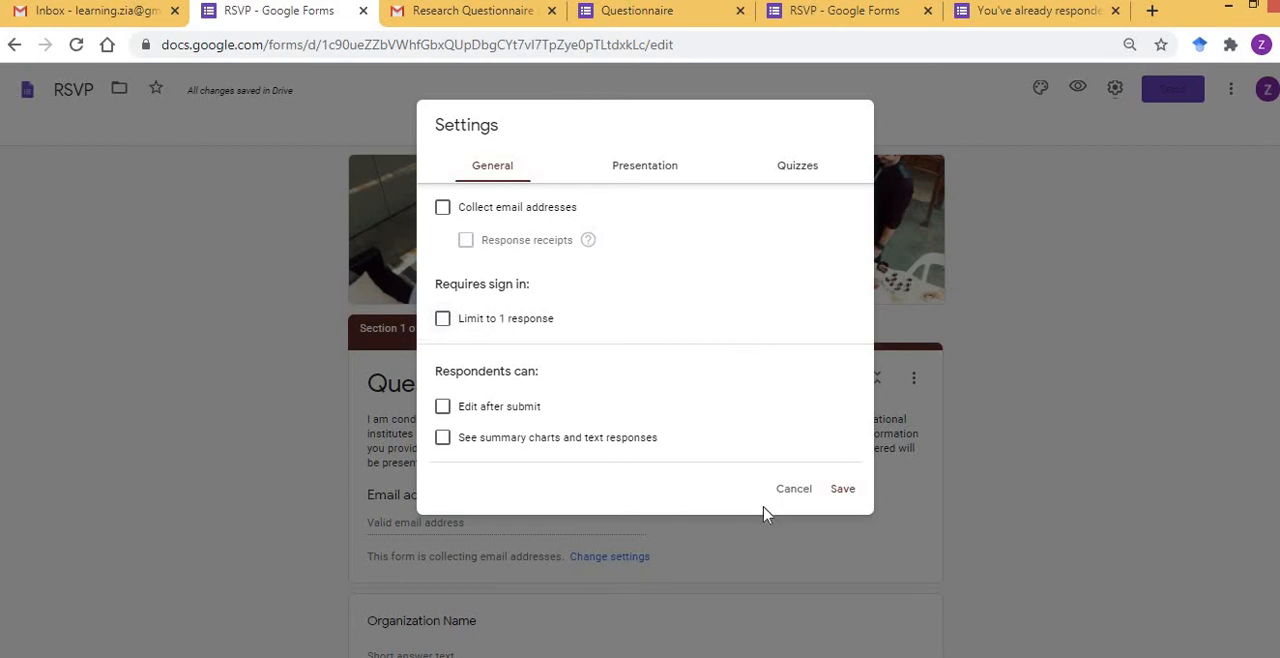
pyautogui.click(843, 490)
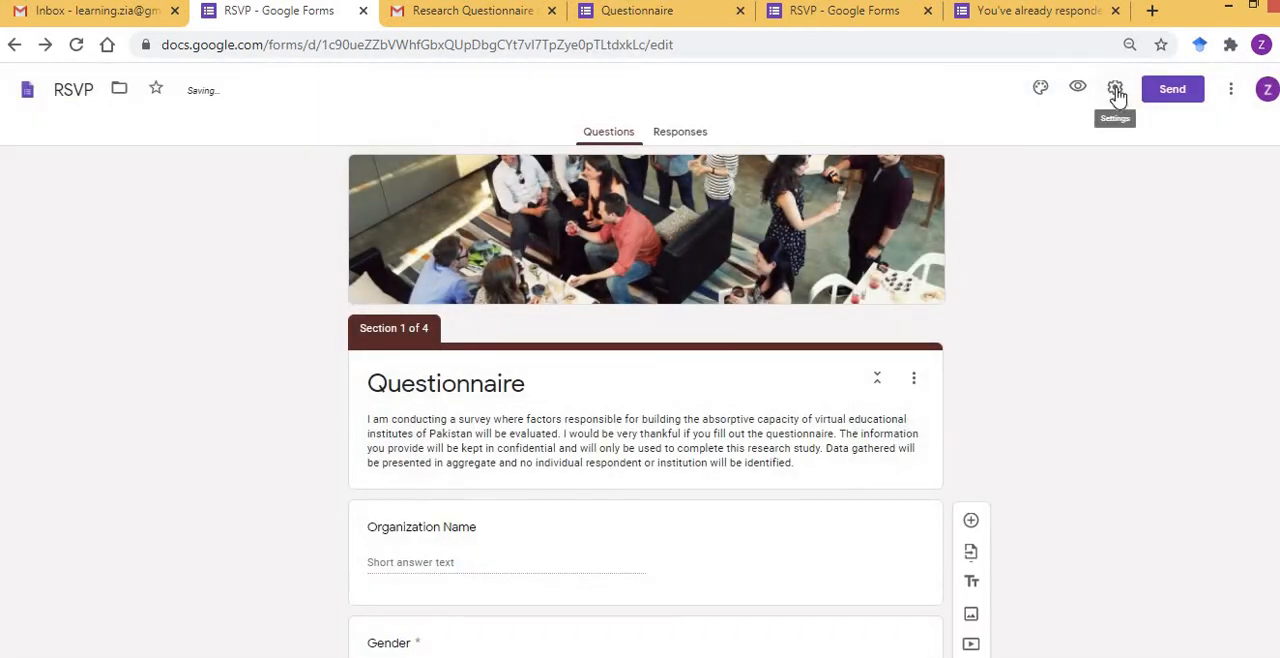
pyautogui.click(1117, 92)
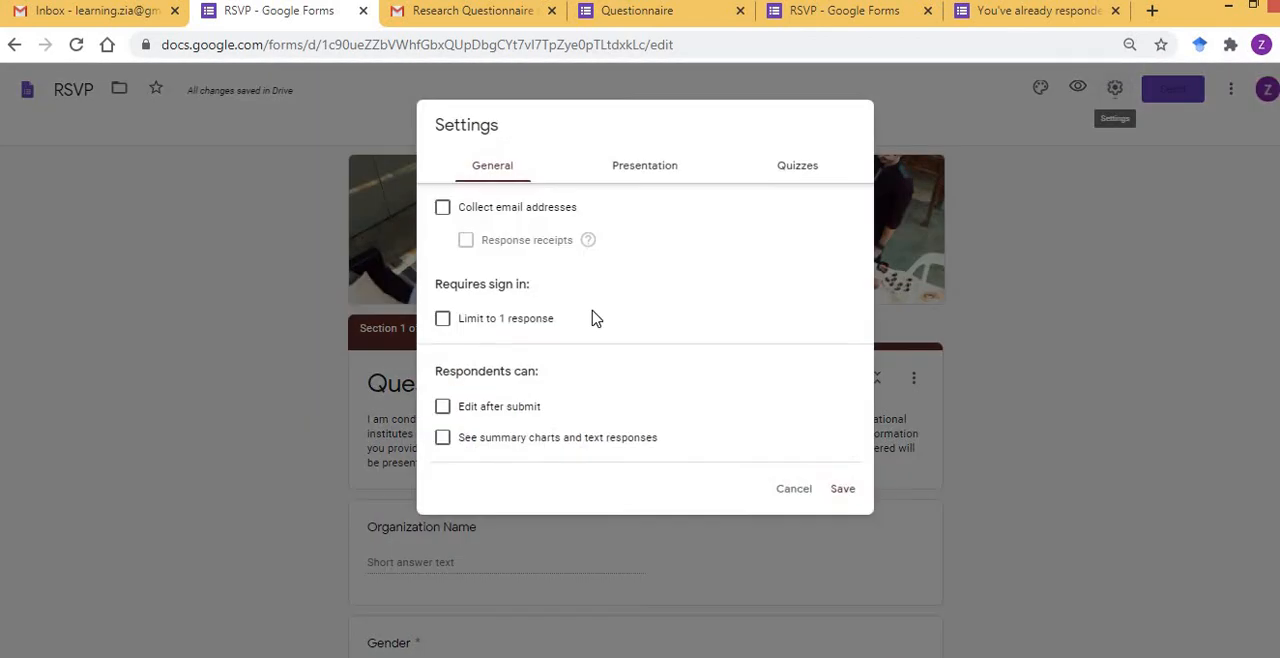
pyautogui.click(843, 490)
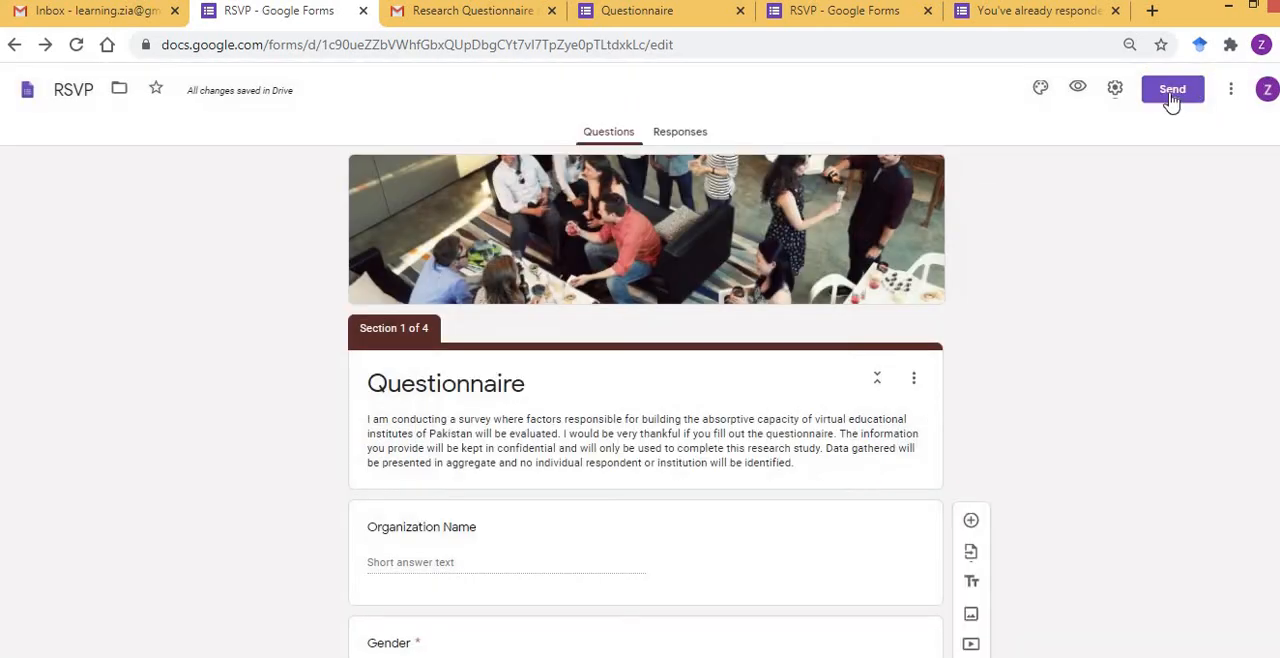
# Examine the form's email and link sending options, trying the shortened URL and reverting to the full one.
pyautogui.click(1172, 95)
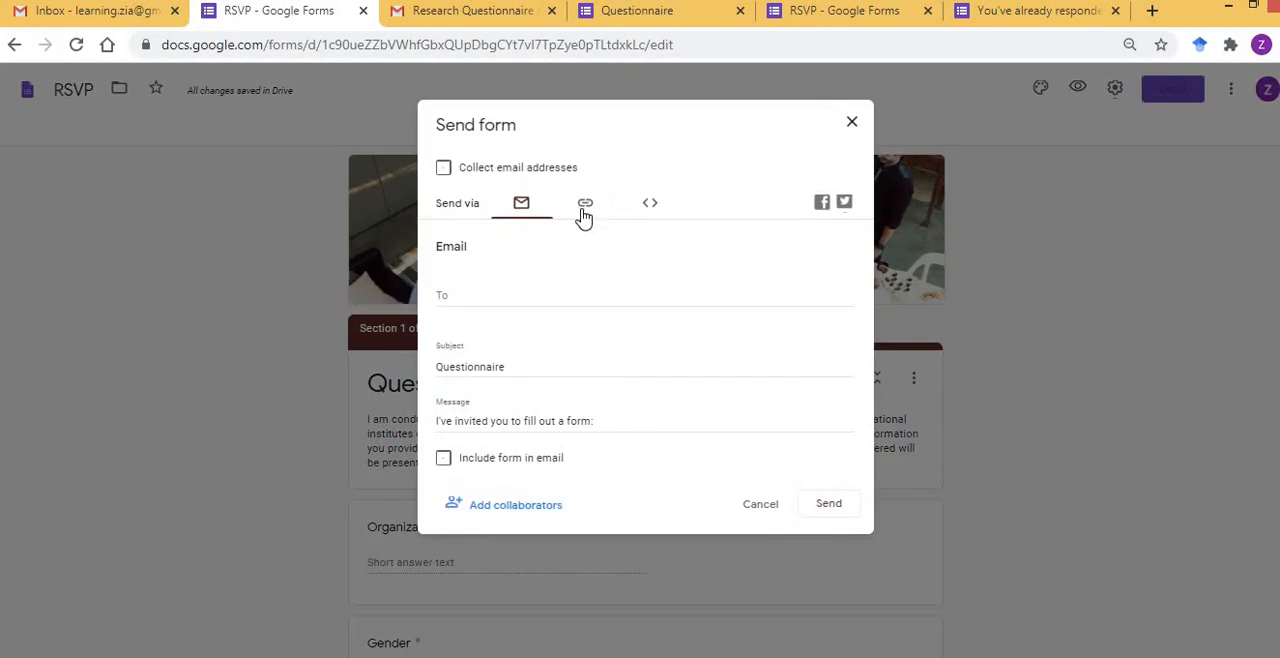
pyautogui.click(585, 210)
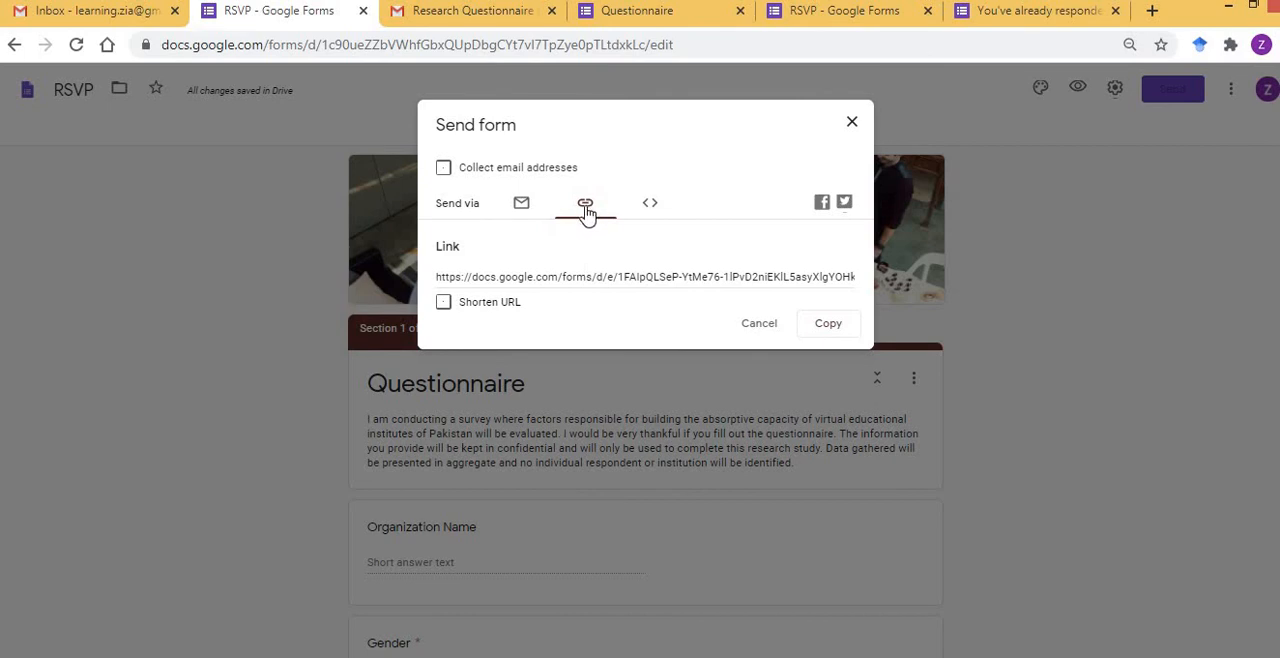
pyautogui.click(523, 208)
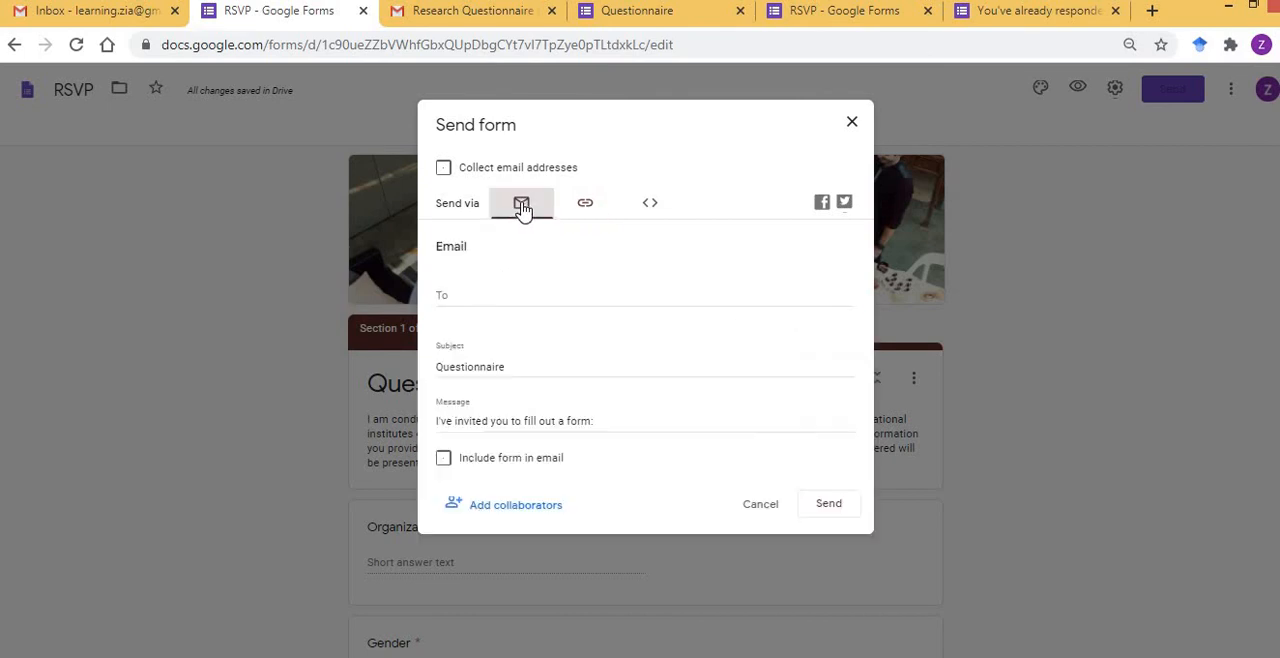
pyautogui.click(458, 297)
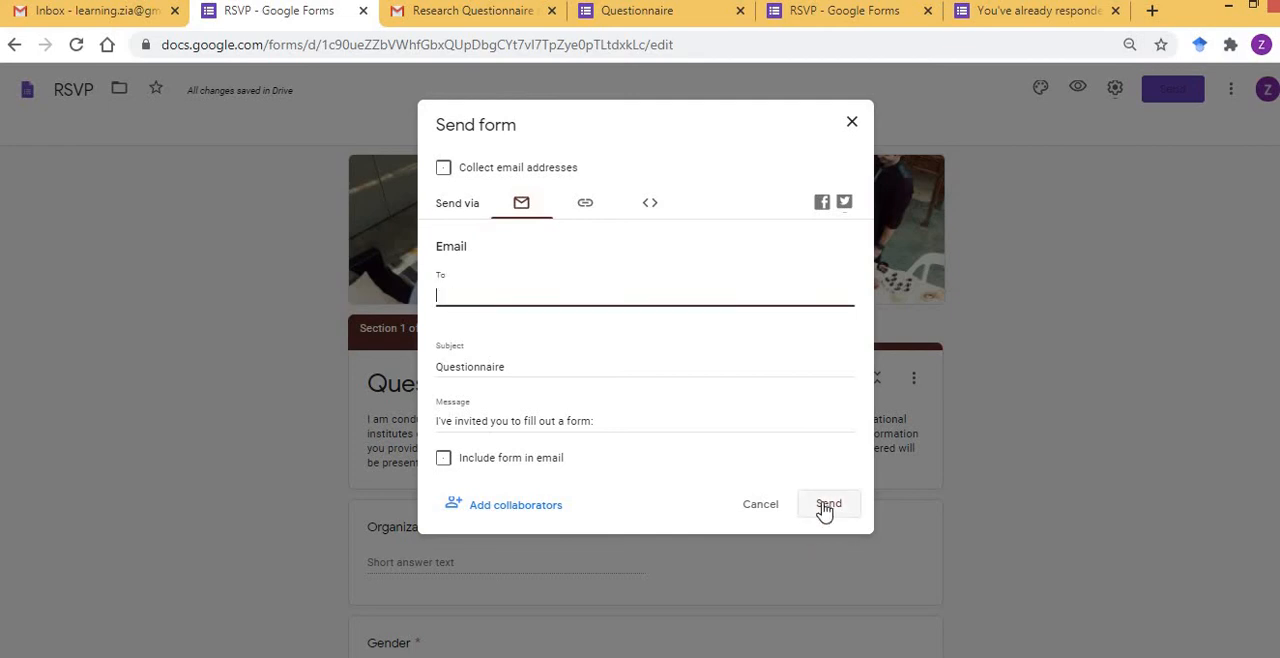
pyautogui.click(585, 205)
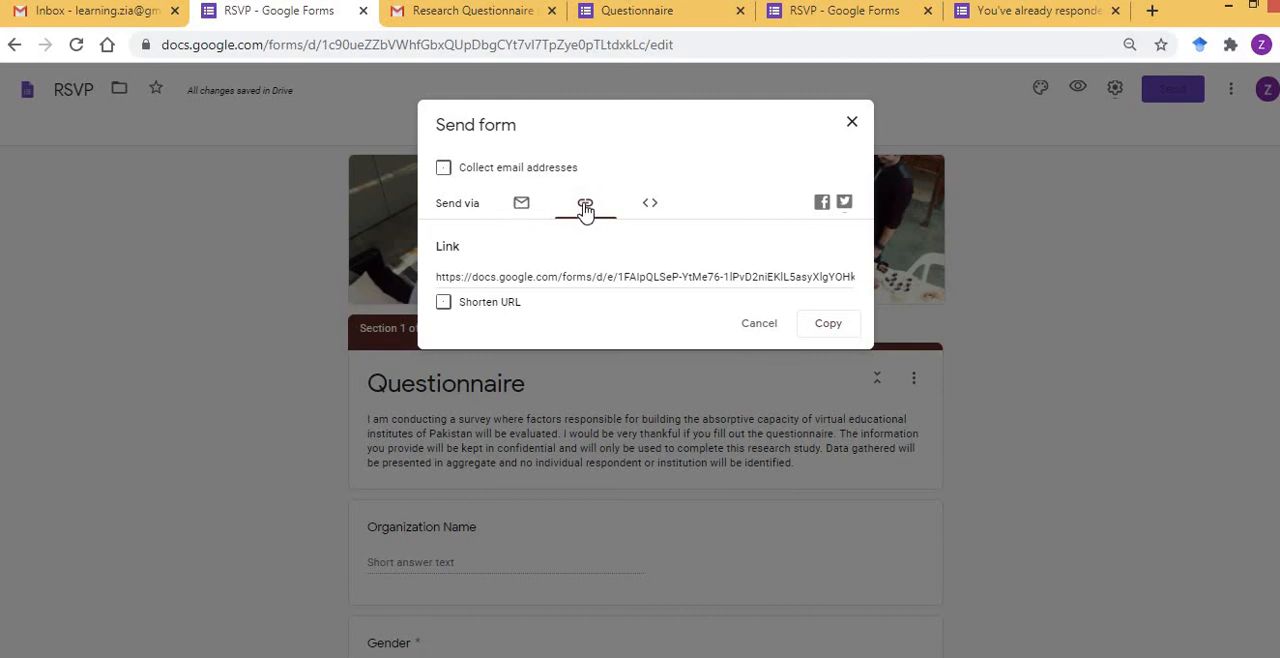
pyautogui.click(444, 303)
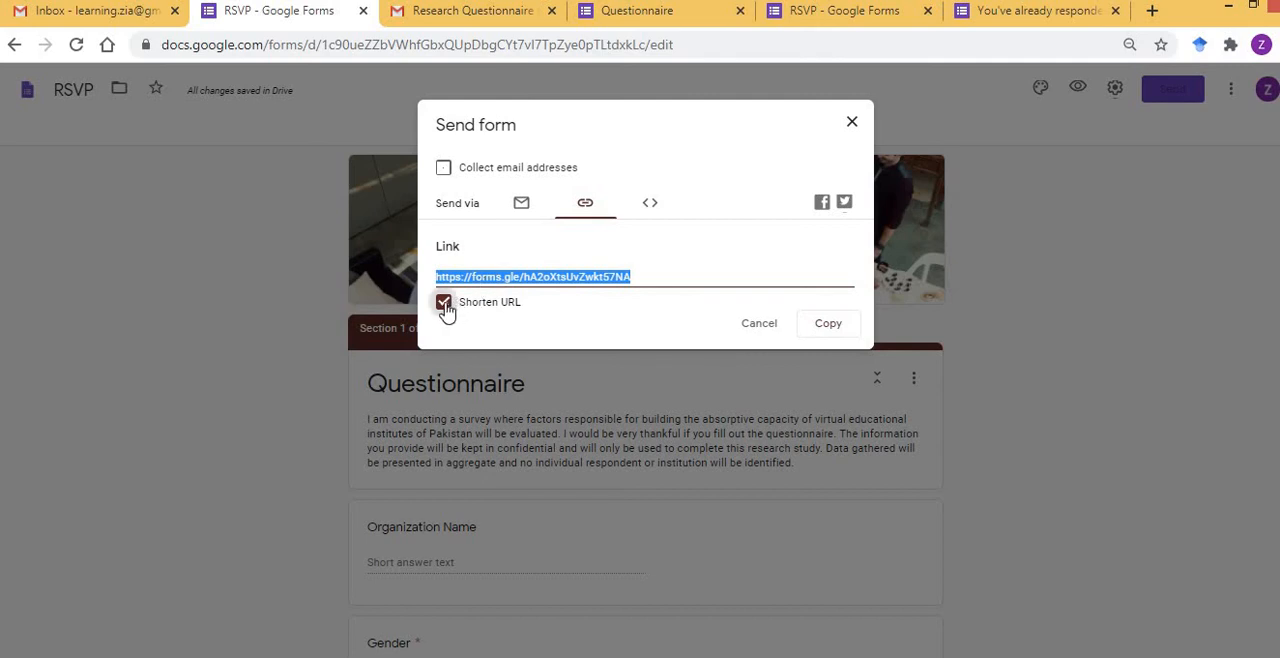
pyautogui.click(444, 303)
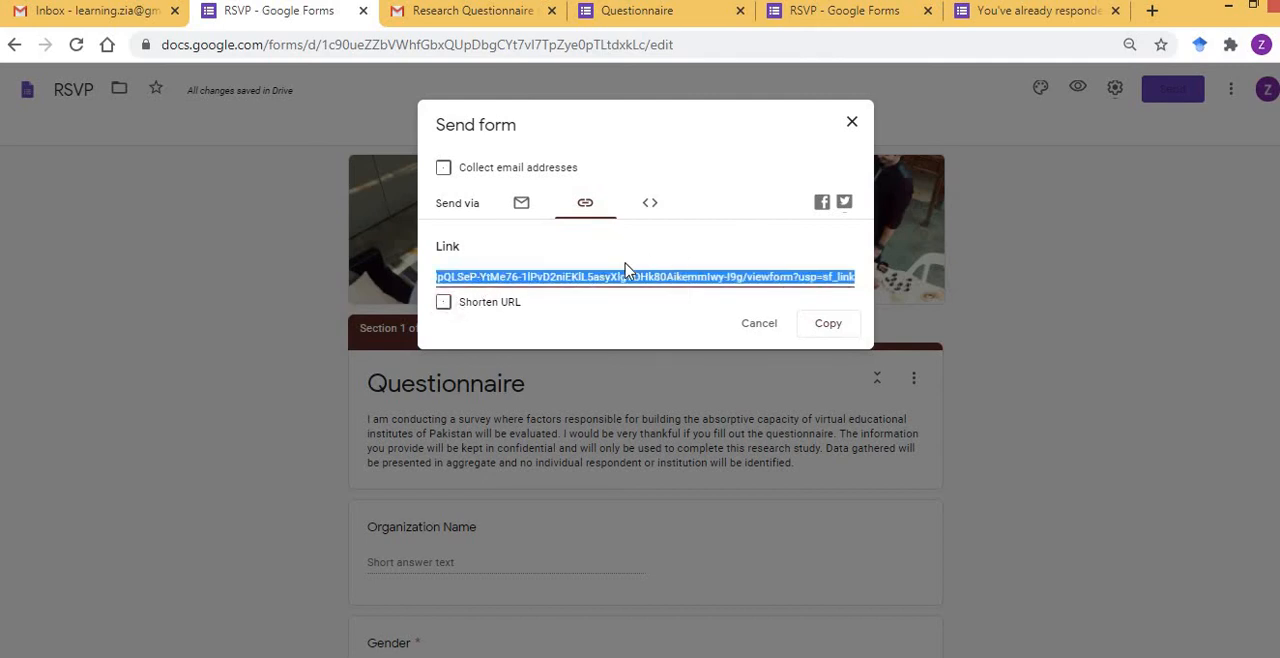
# Compare the full form link in the WhatsApp chat with the shortened link in the research questionnaire email in Gmail.
pyautogui.hotkey('alt', 'Tab')
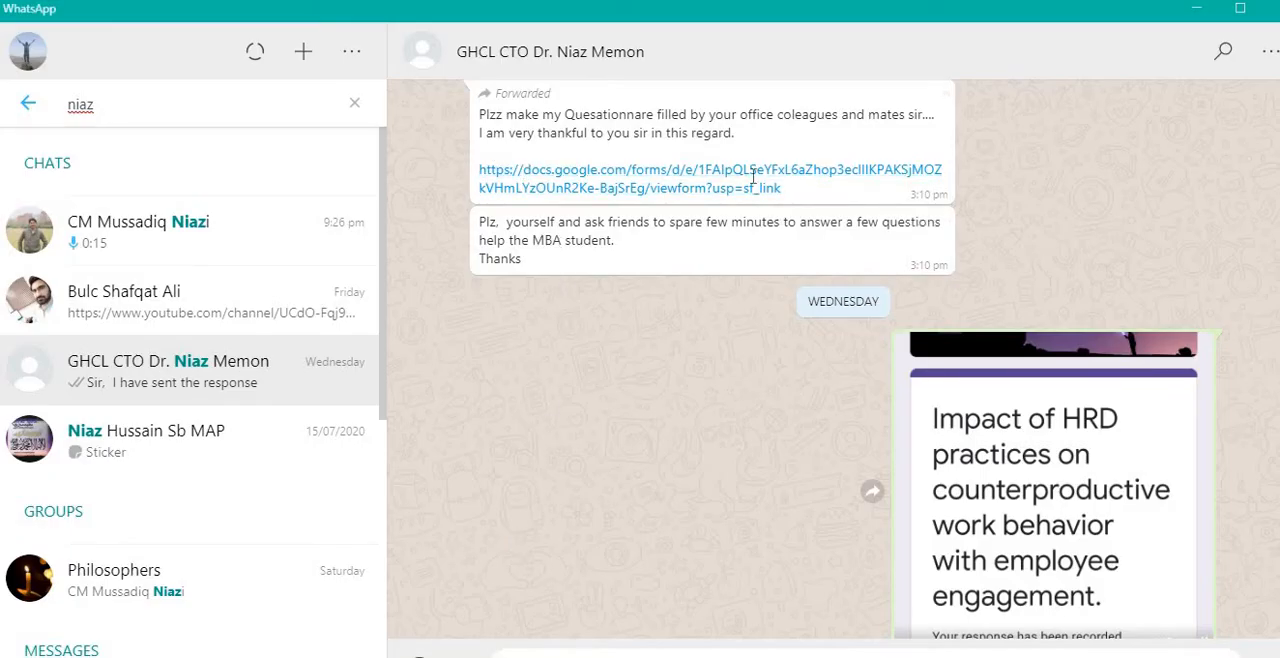
pyautogui.moveTo(476, 181); pyautogui.dragTo(820, 192)
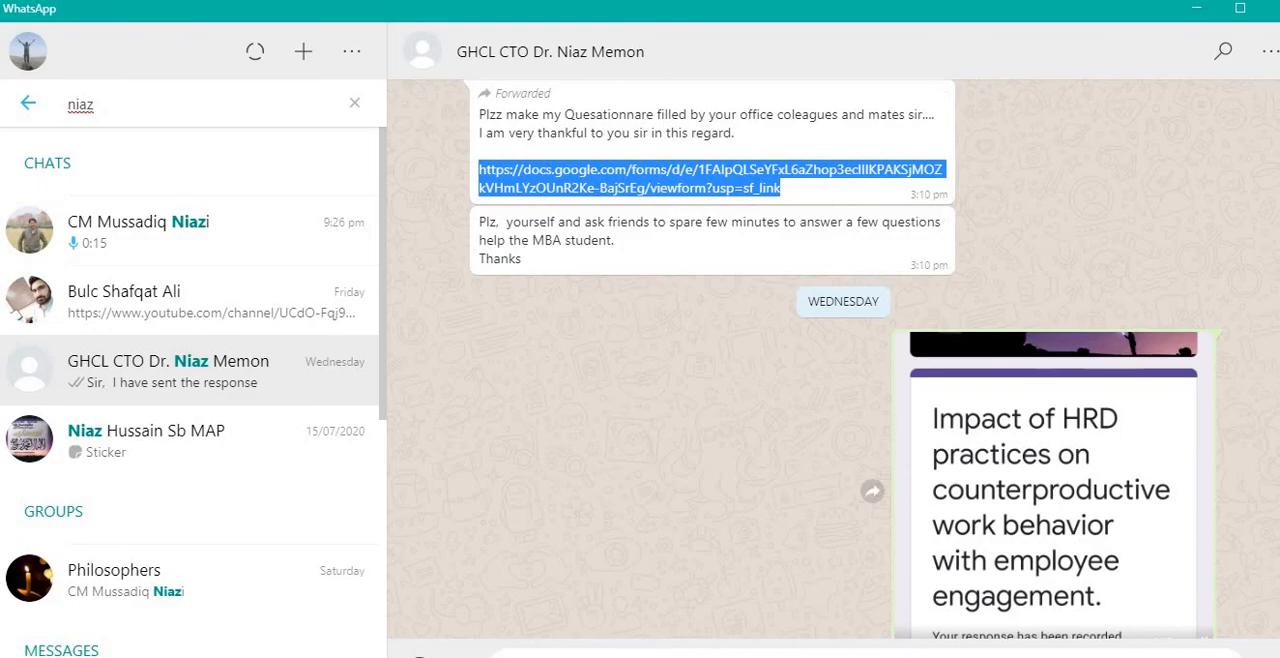
pyautogui.hotkey('alt', 'Tab')
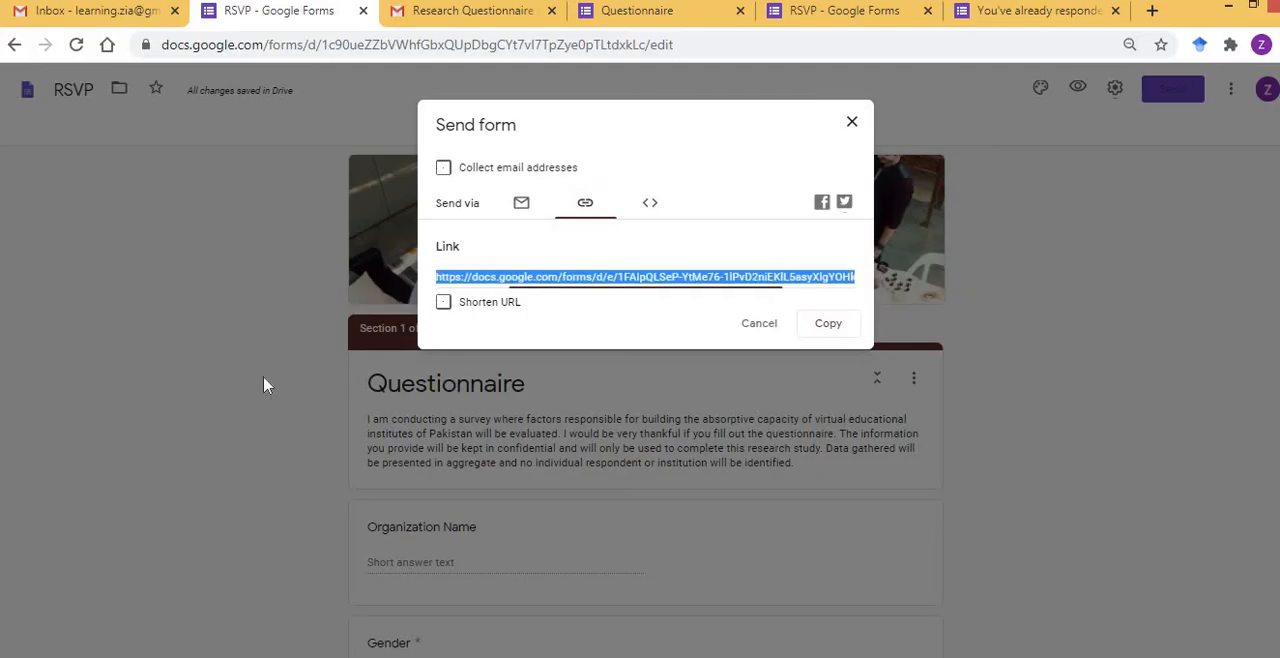
pyautogui.click(436, 14)
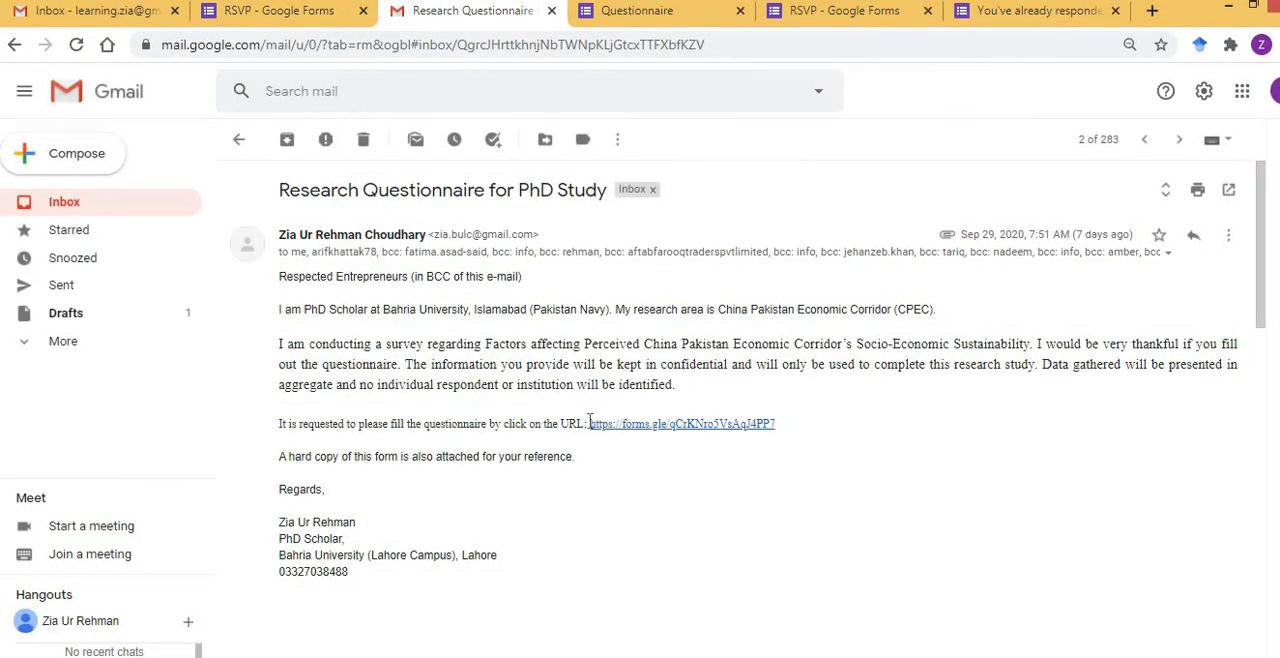
pyautogui.moveTo(588, 421)
pyautogui.mouseDown()
pyautogui.moveTo(798, 418)
pyautogui.moveTo(584, 424)
pyautogui.mouseUp()
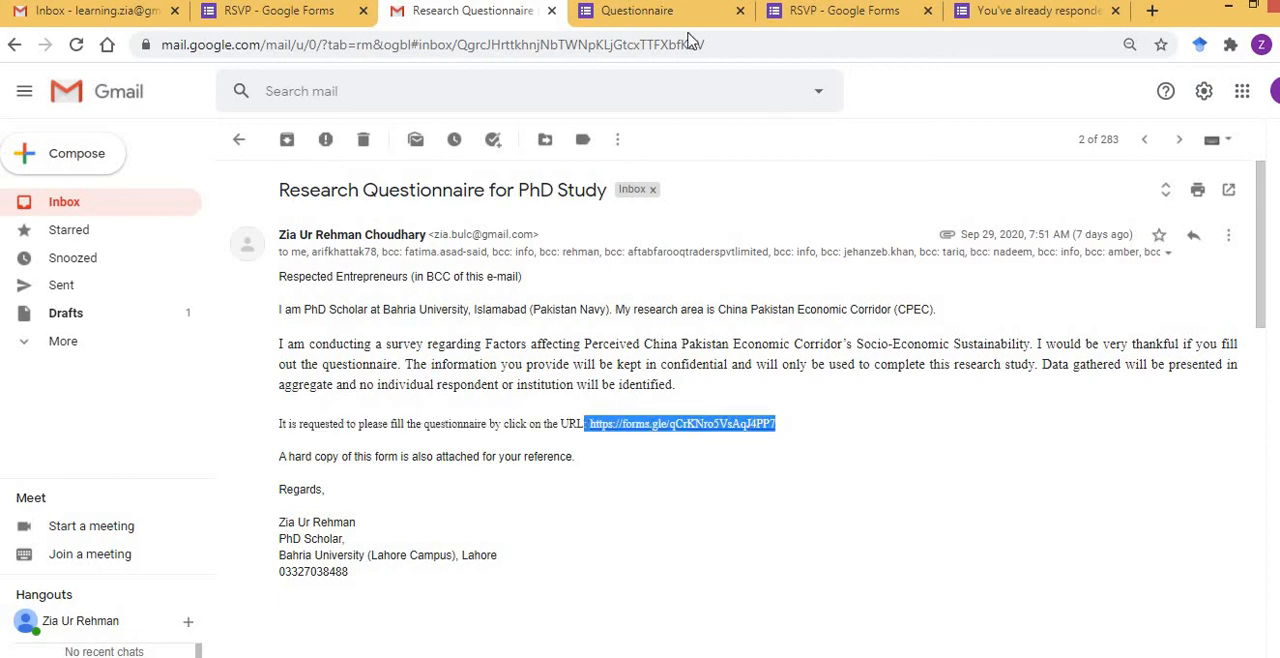
# Return to the form's sending options, shorten the form URL, and copy it.
pyautogui.click(301, 20)
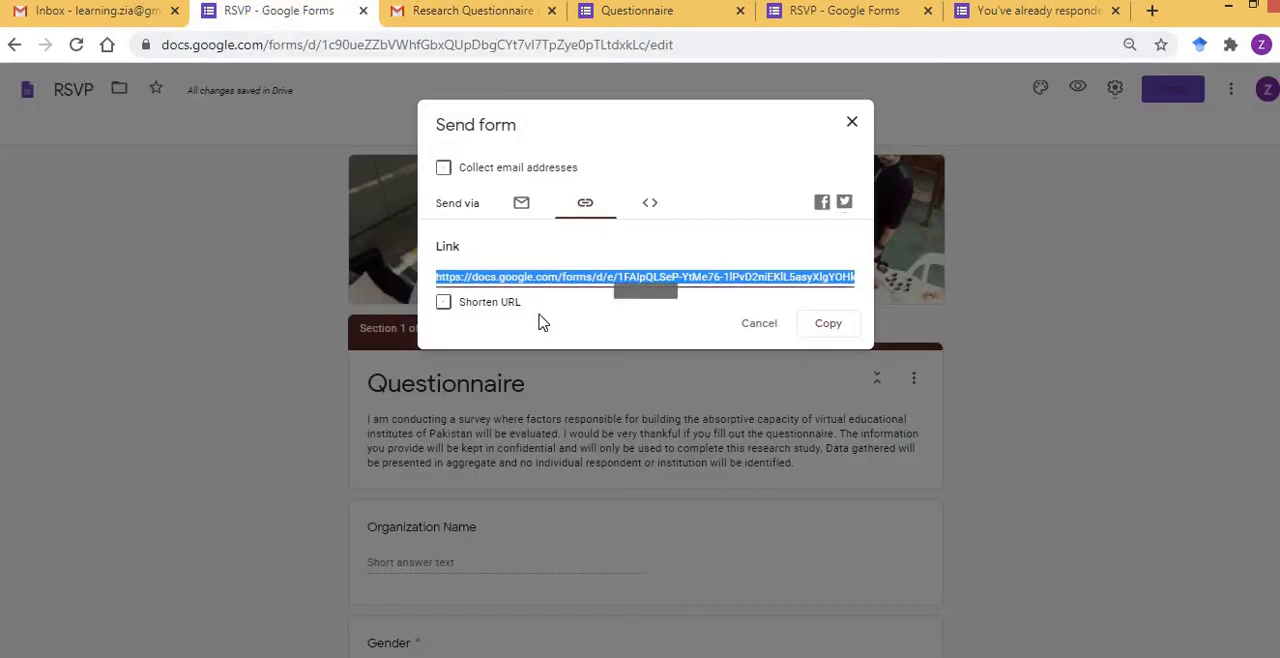
pyautogui.click(445, 308)
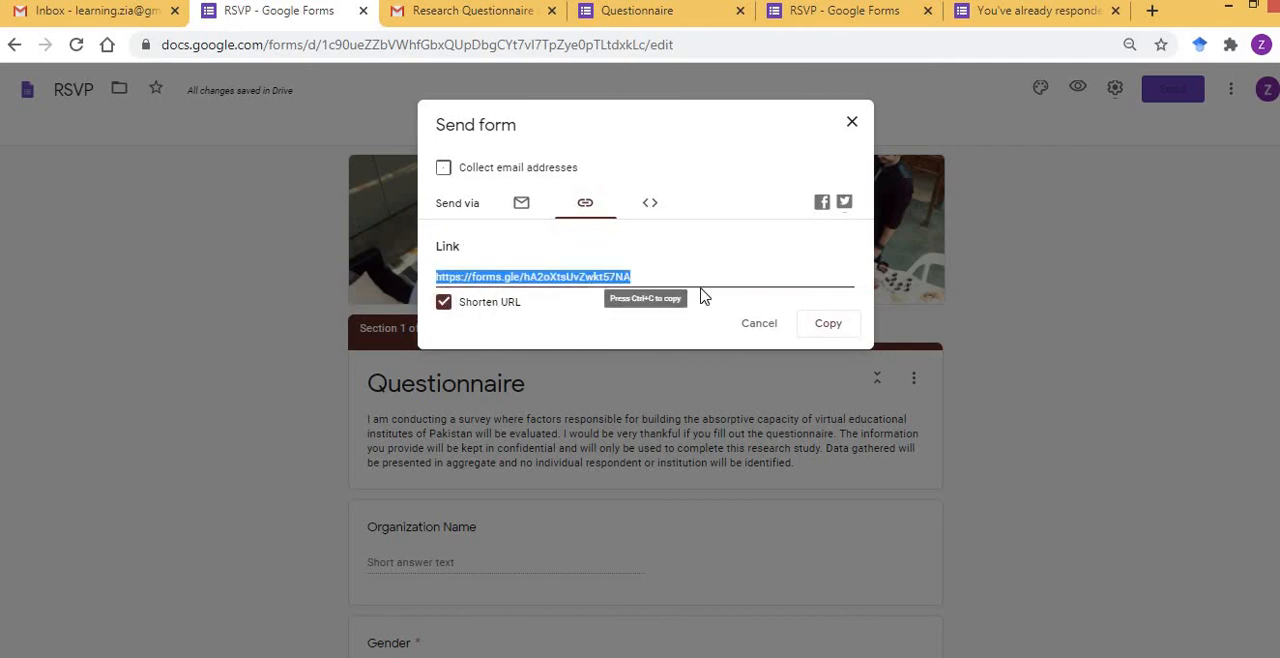
pyautogui.click(838, 328)
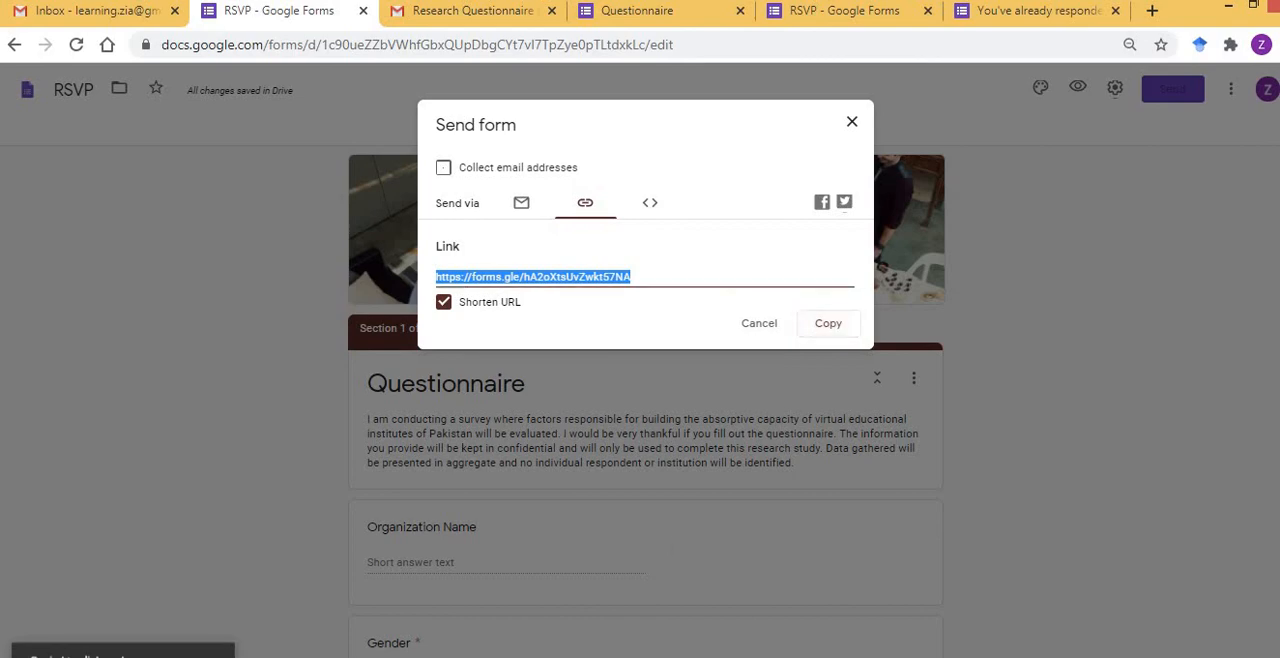
# Switch to WhatsApp, send the copied short form link to a contact found by name, and open it from the sent message.
pyautogui.hotkey('alt', 'Tab')
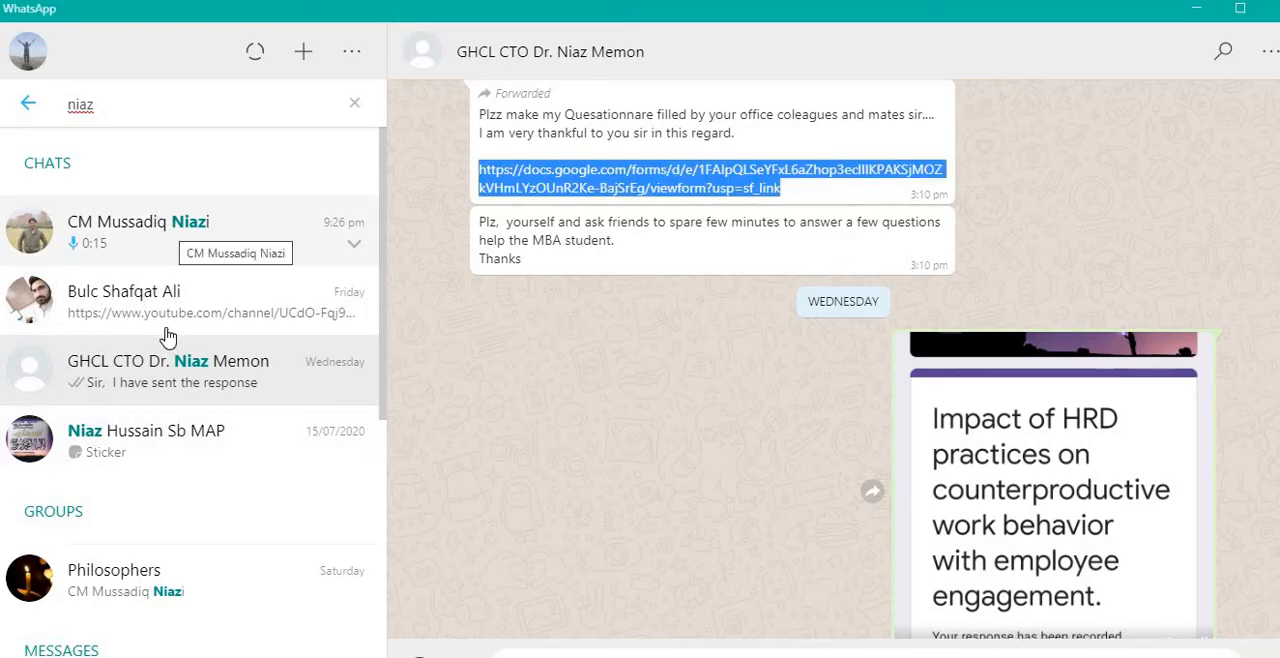
pyautogui.click(175, 106)
pyautogui.press('BackSpace')
pyautogui.press('BackSpace')
pyautogui.press('BackSpace')
pyautogui.press('BackSpace')
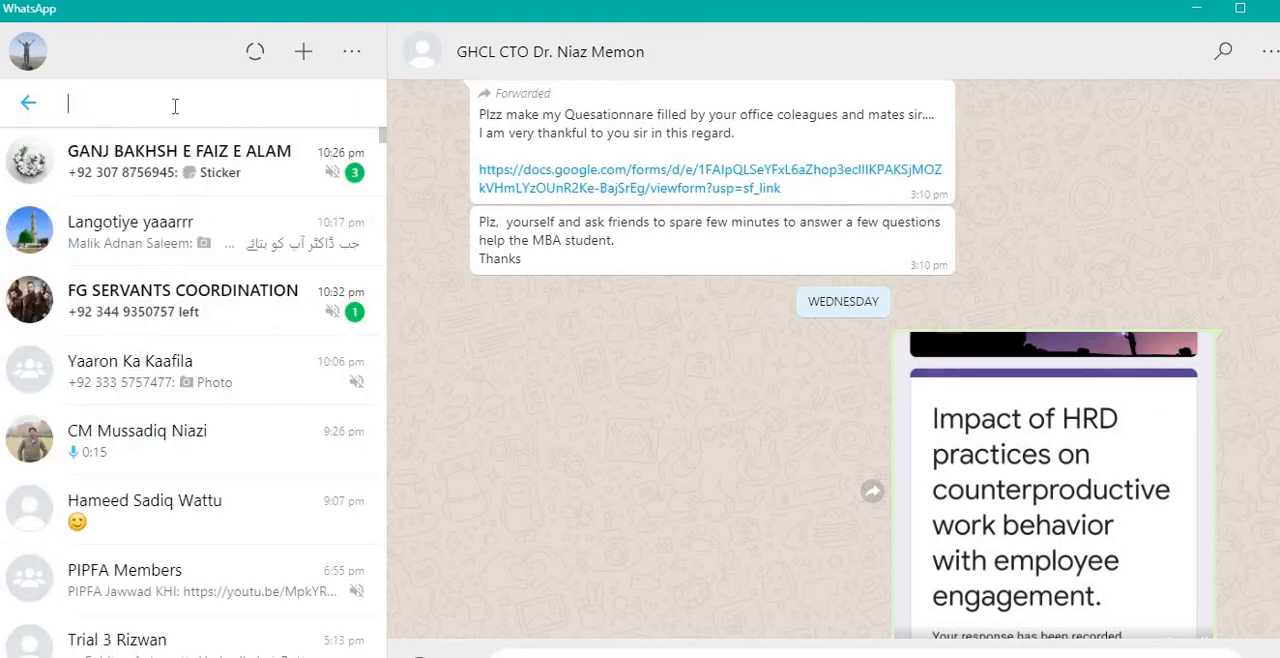
pyautogui.write('sami')
pyautogui.click(121, 255)
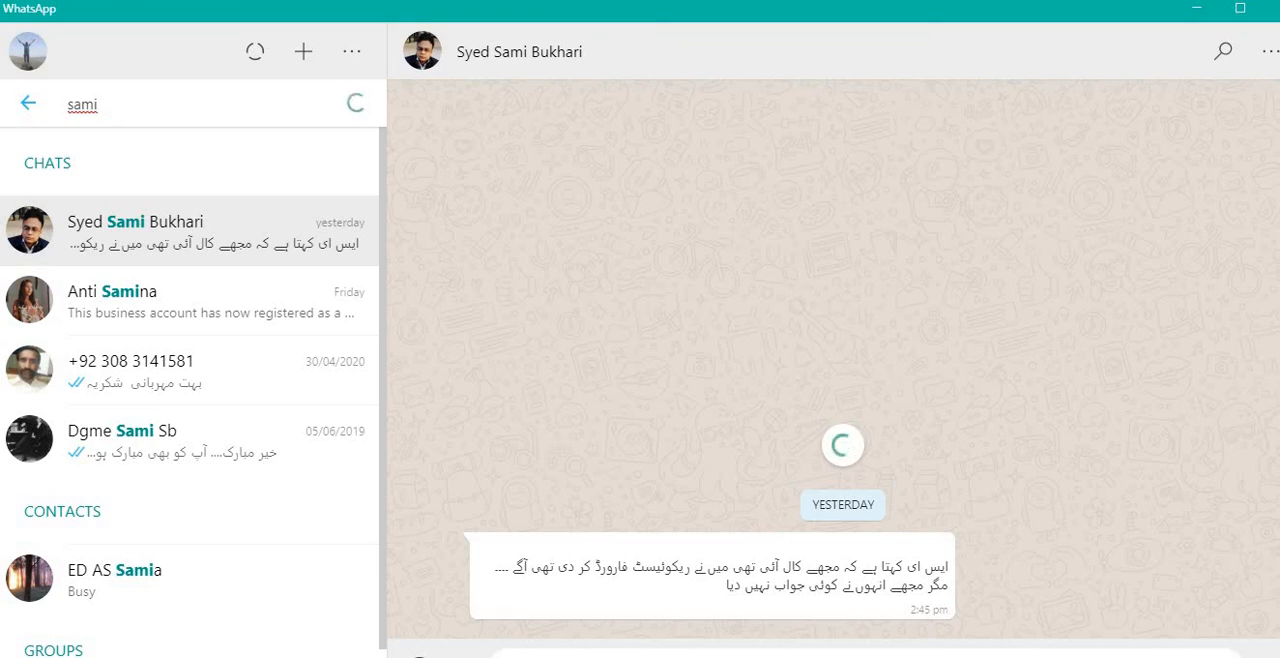
pyautogui.press('Return')
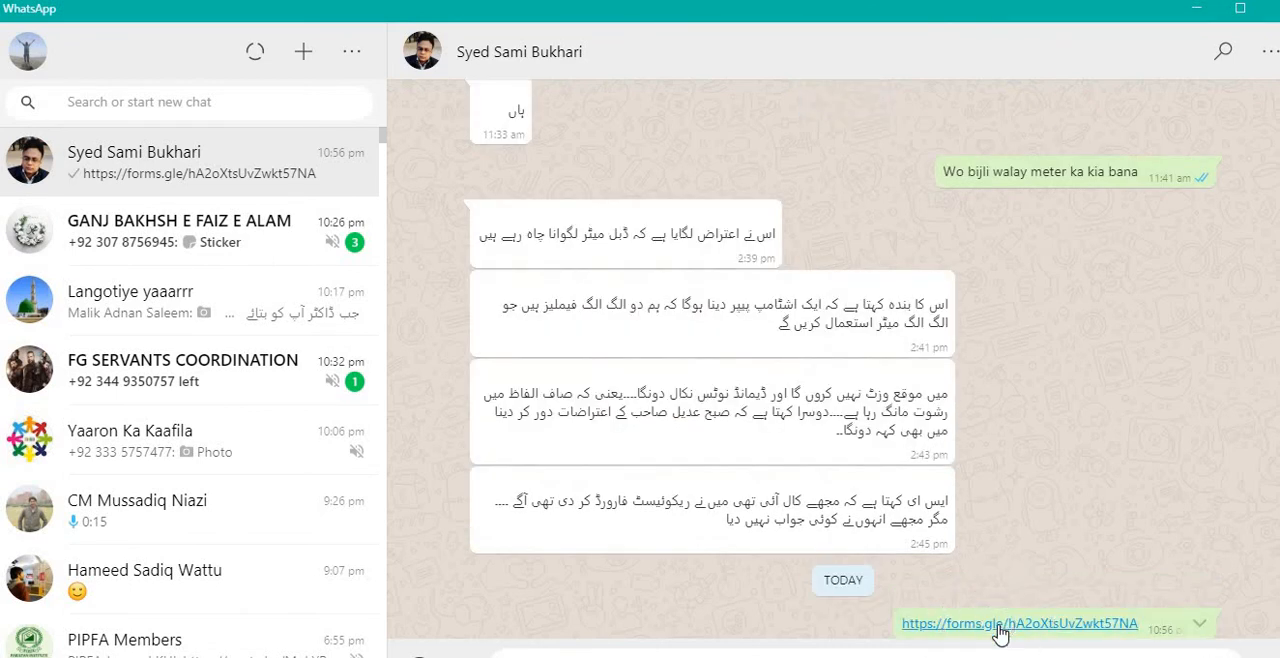
pyautogui.click(1000, 624)
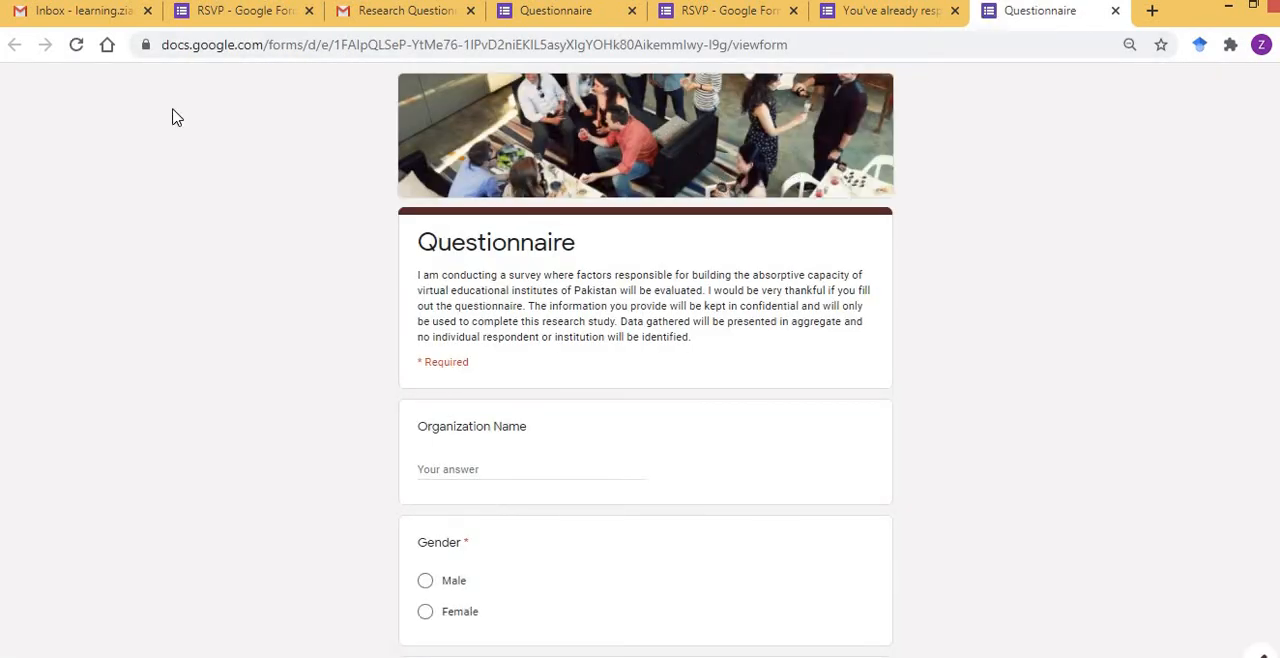
# Switch to the Gmail inbox and compose a new message with "Questionnaire URL:" followed by the copied short form link.
pyautogui.click(85, 12)
pyautogui.click(85, 163)
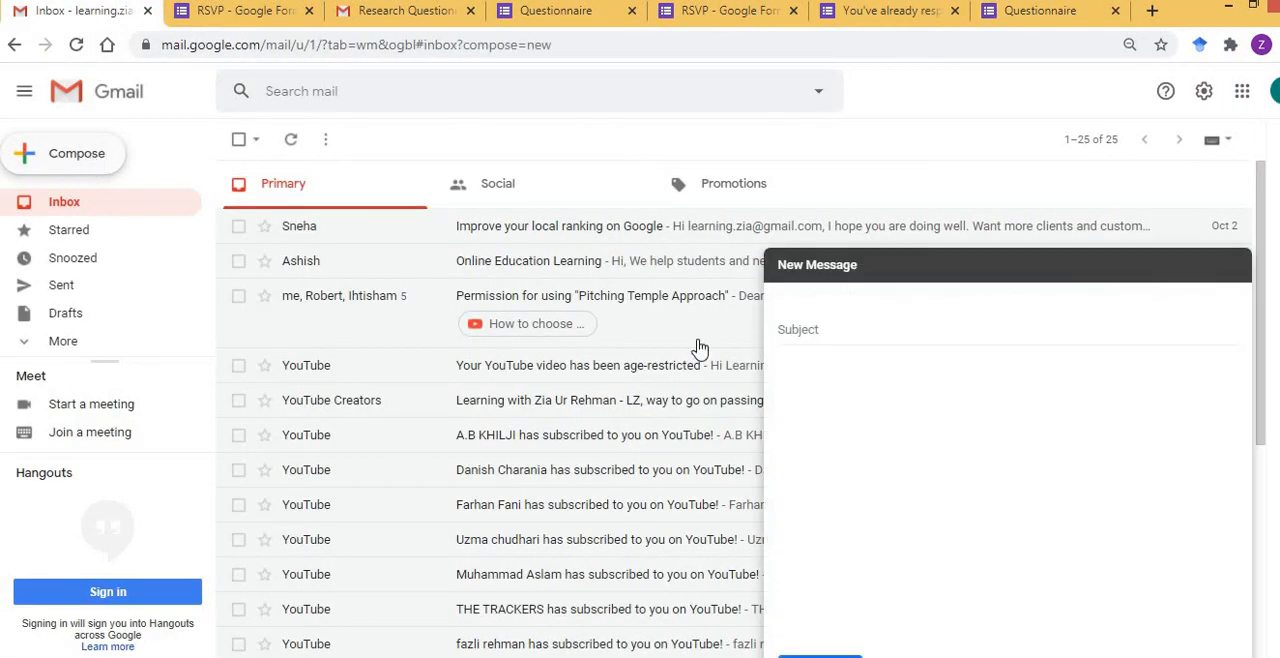
pyautogui.click(945, 413)
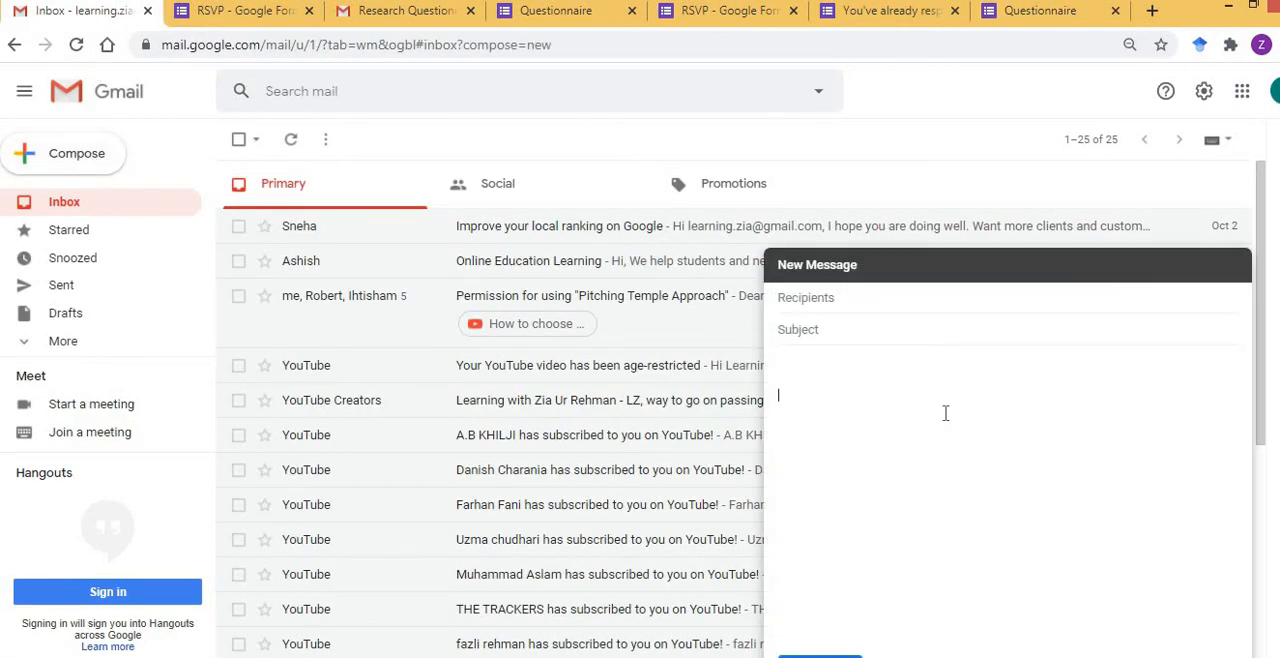
pyautogui.press('Home')
pyautogui.write('Questionnairfe')
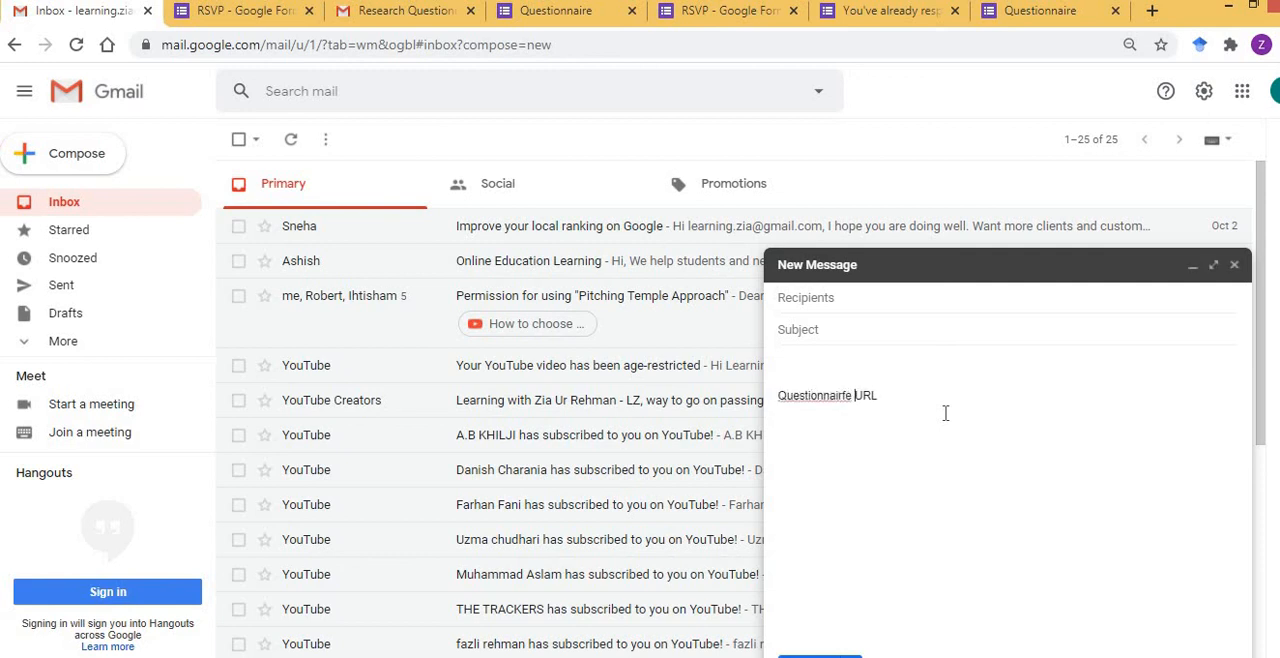
pyautogui.press('BackSpace')
pyautogui.press('BackSpace')
pyautogui.press('BackSpace')
pyautogui.write('e')
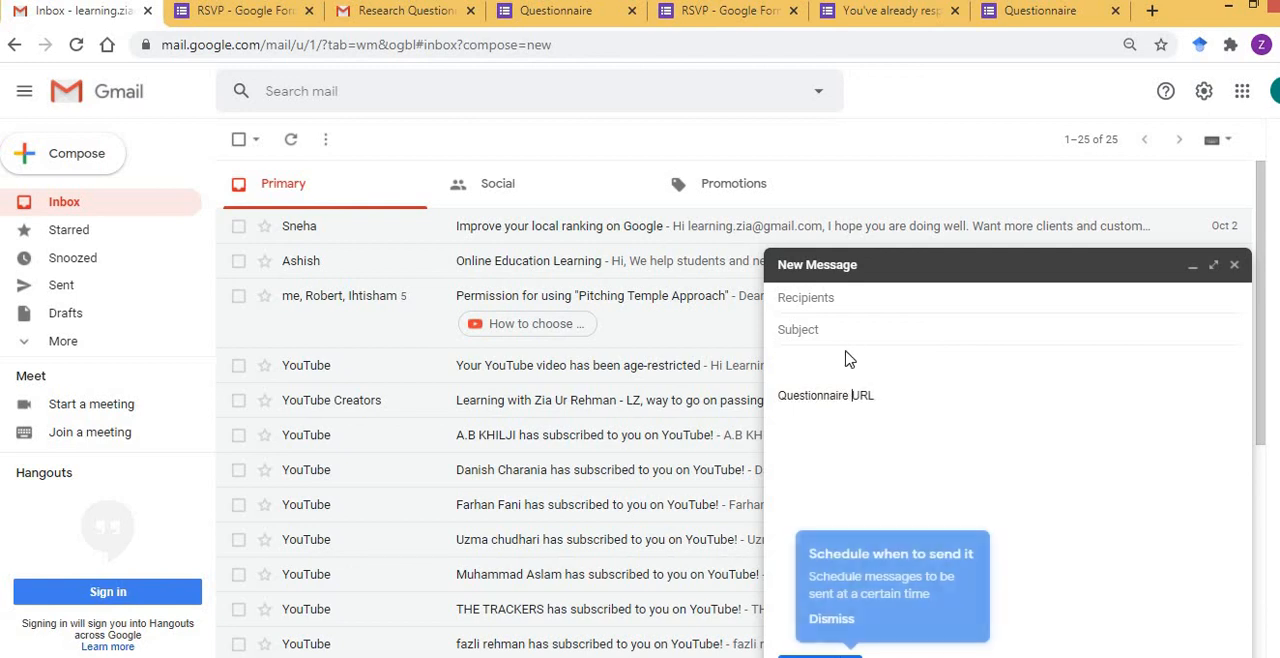
pyautogui.click(887, 396)
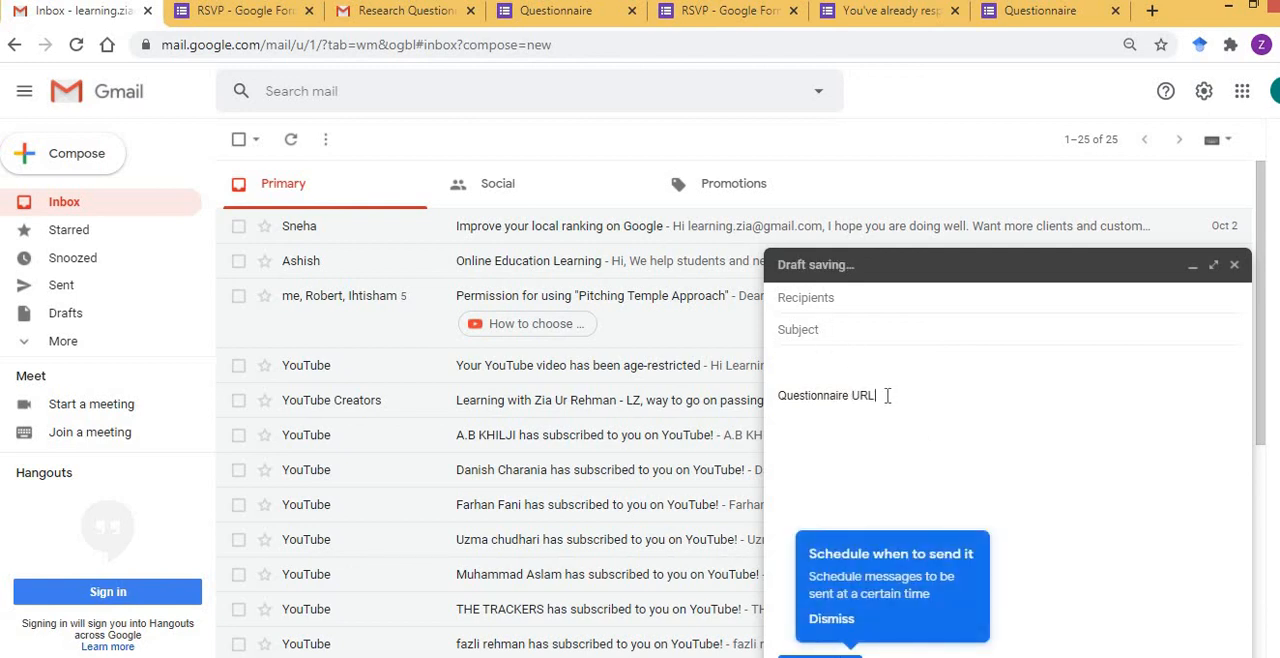
pyautogui.write(':')
pyautogui.hotkey('ctrl', 'v')
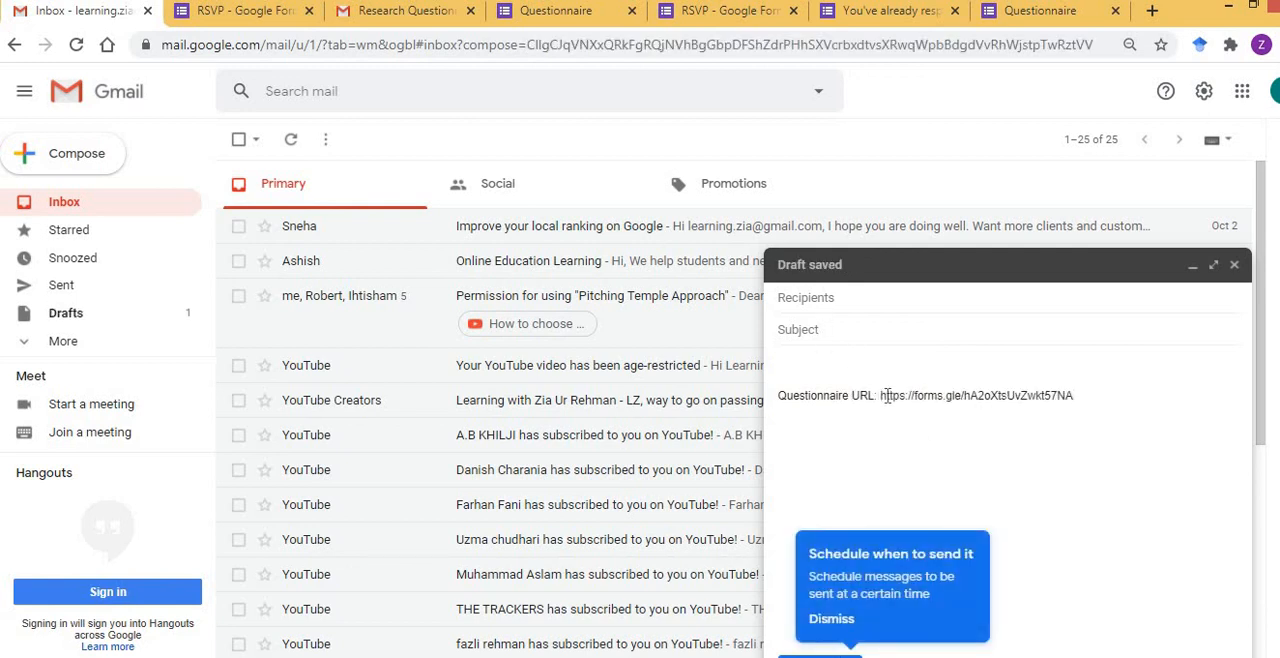
# Enter the recipient's email address and set the message subject to "Questionnaire".
pyautogui.click(919, 303)
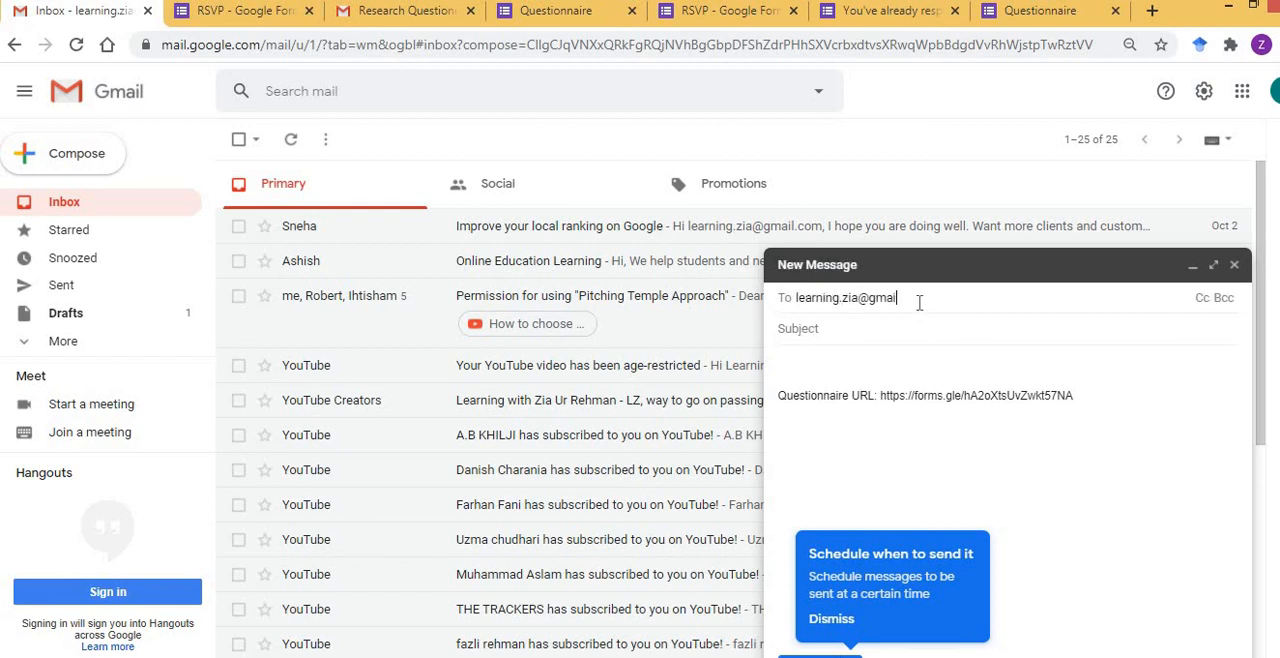
pyautogui.click(860, 345)
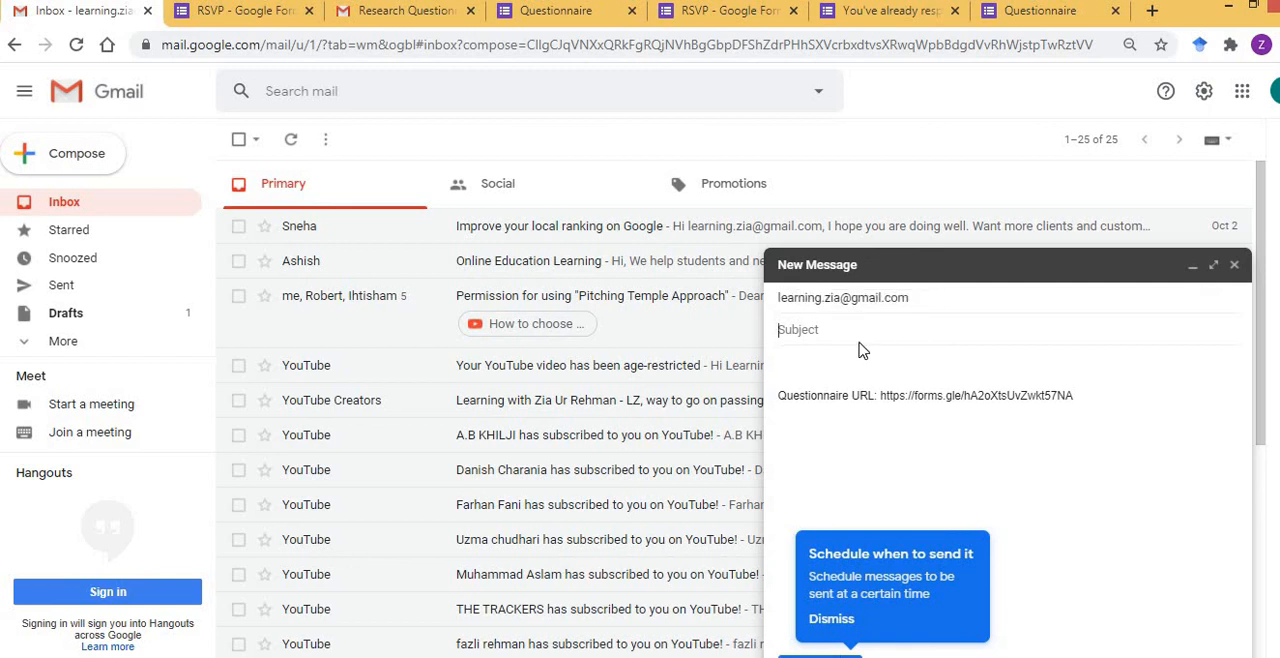
pyautogui.write('Questionnaire')
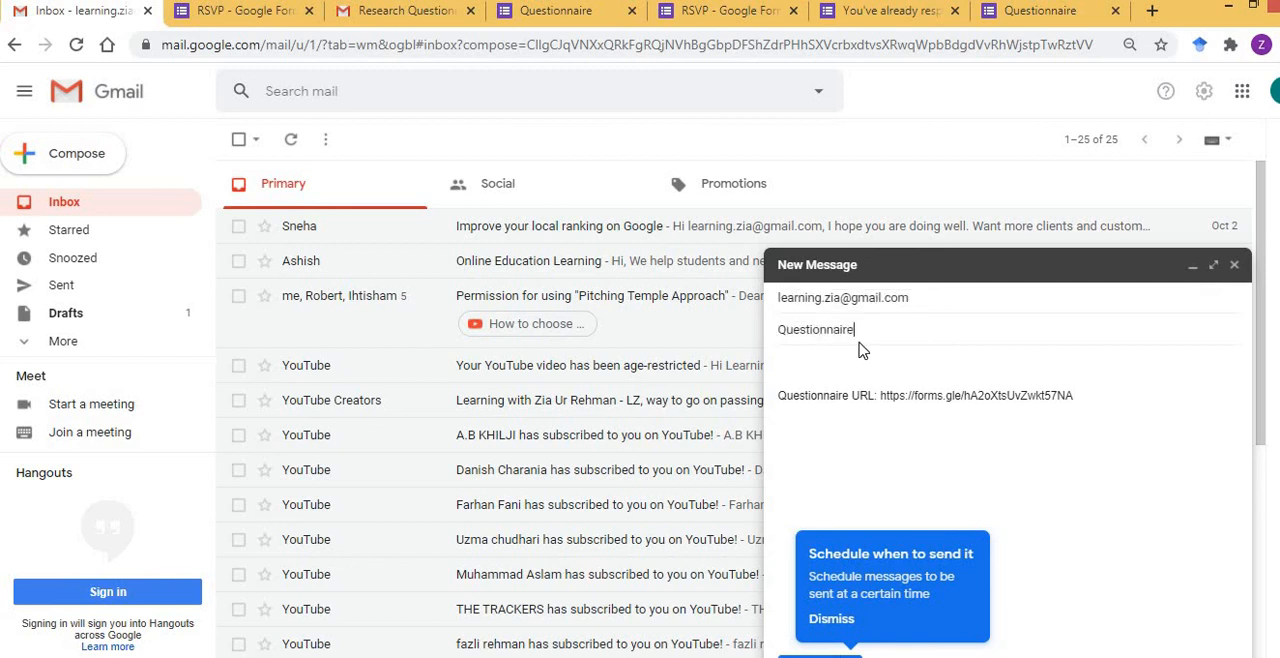
# Send the "Questionnaire" message and open the received copy from the inbox.
pyautogui.click(820, 655)
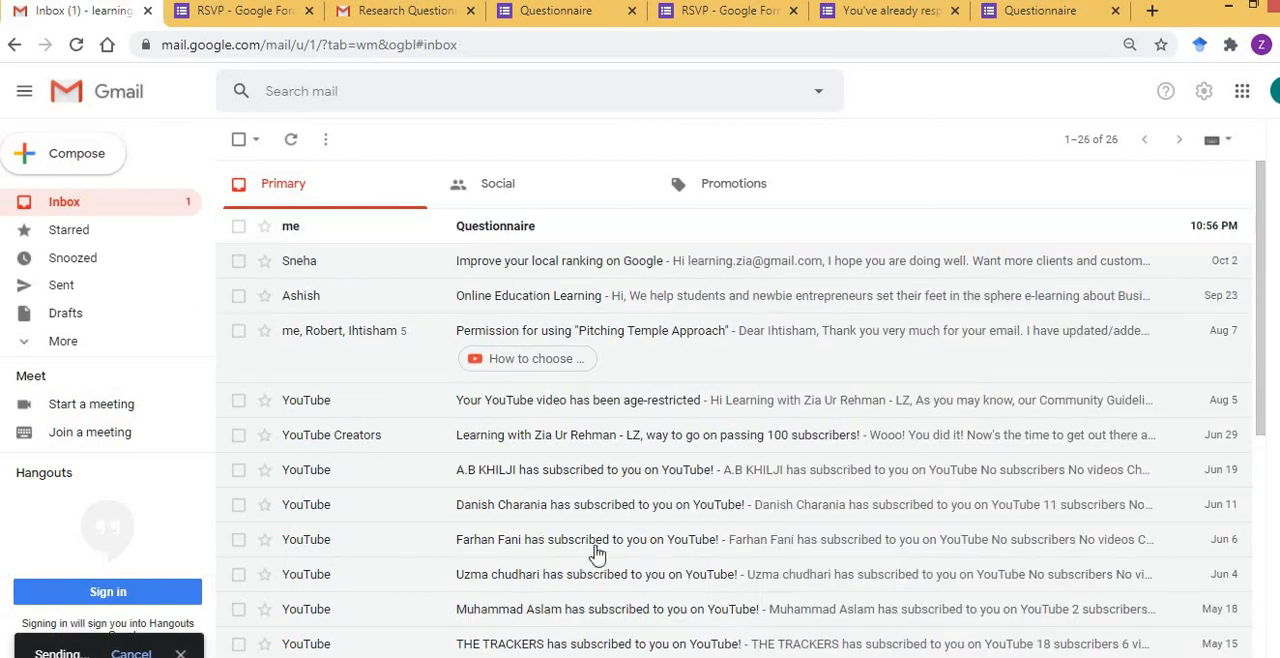
pyautogui.click(493, 237)
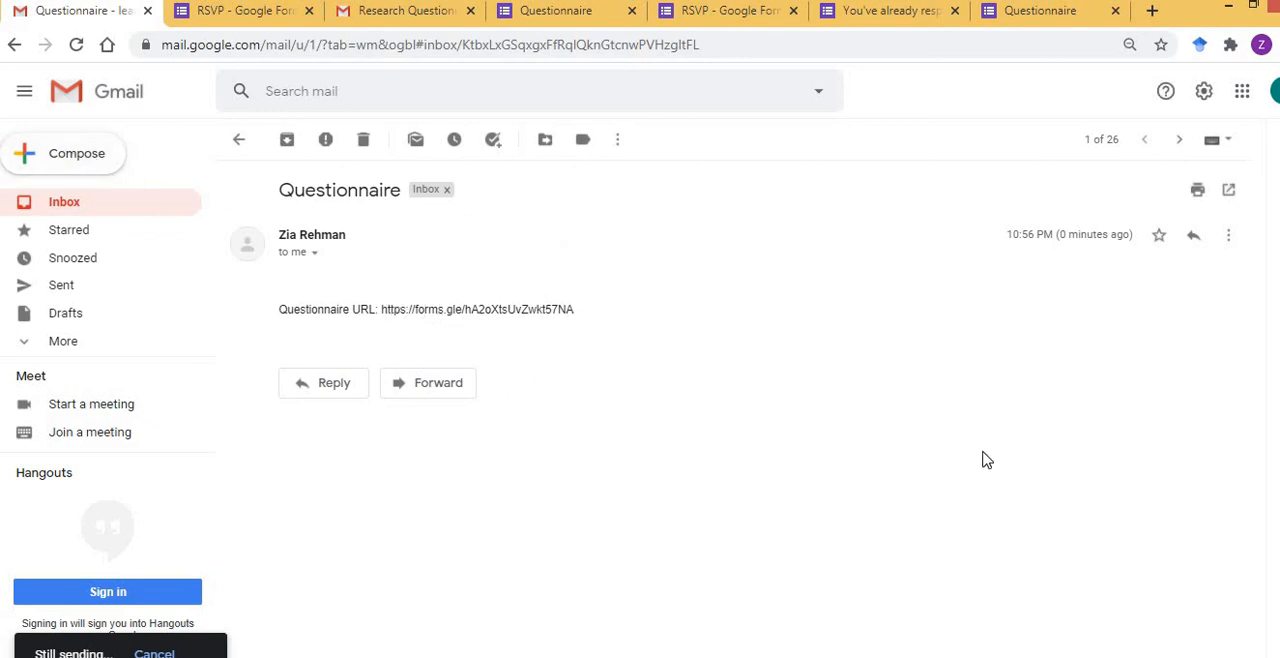
# Compose a new message whose body contains "URL:" followed by the copied short form link and a line break.
pyautogui.click(68, 159)
pyautogui.click(880, 355)
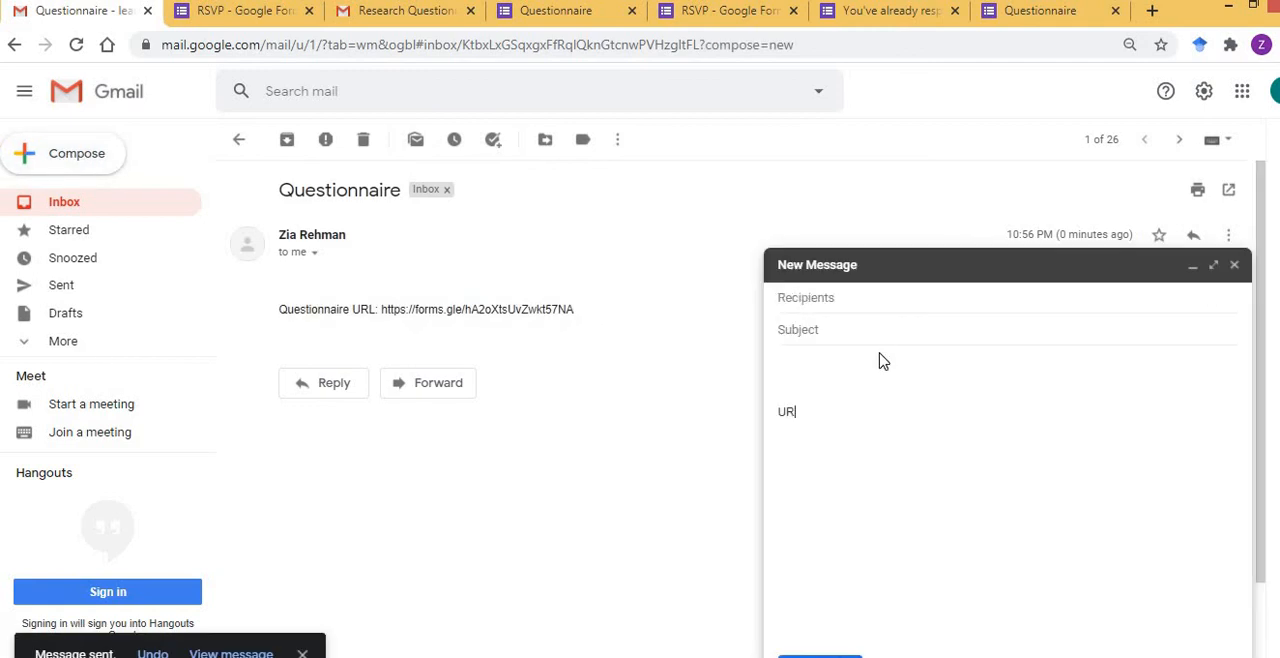
pyautogui.write('URL:')
pyautogui.hotkey('ctrl', 'v')
pyautogui.press('Return')
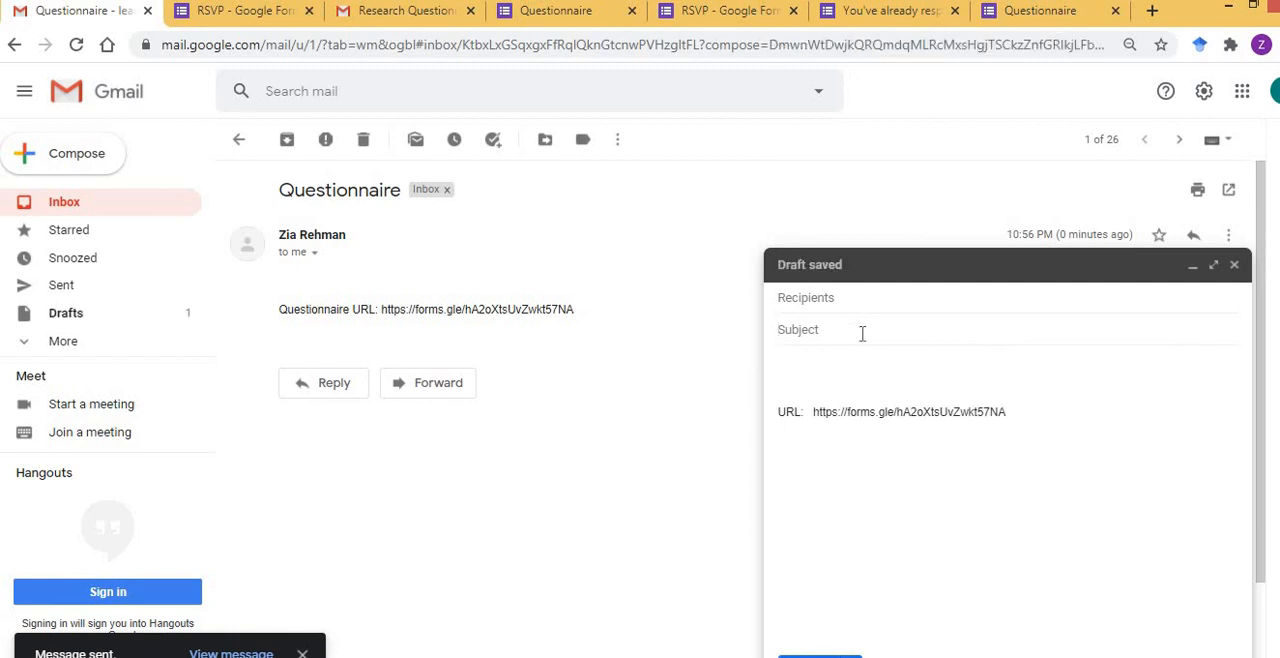
# Set the message subject to "Questiionnaire", enter the recipient's email address, and send the message.
pyautogui.write('Questiionnaire')
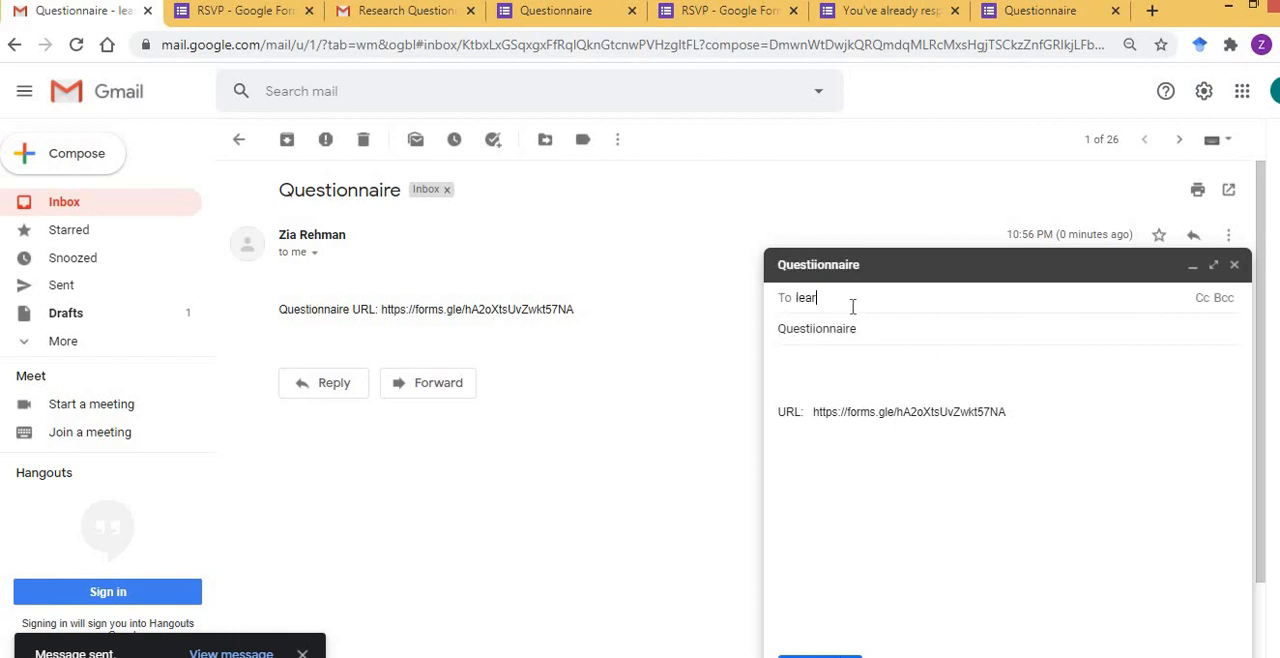
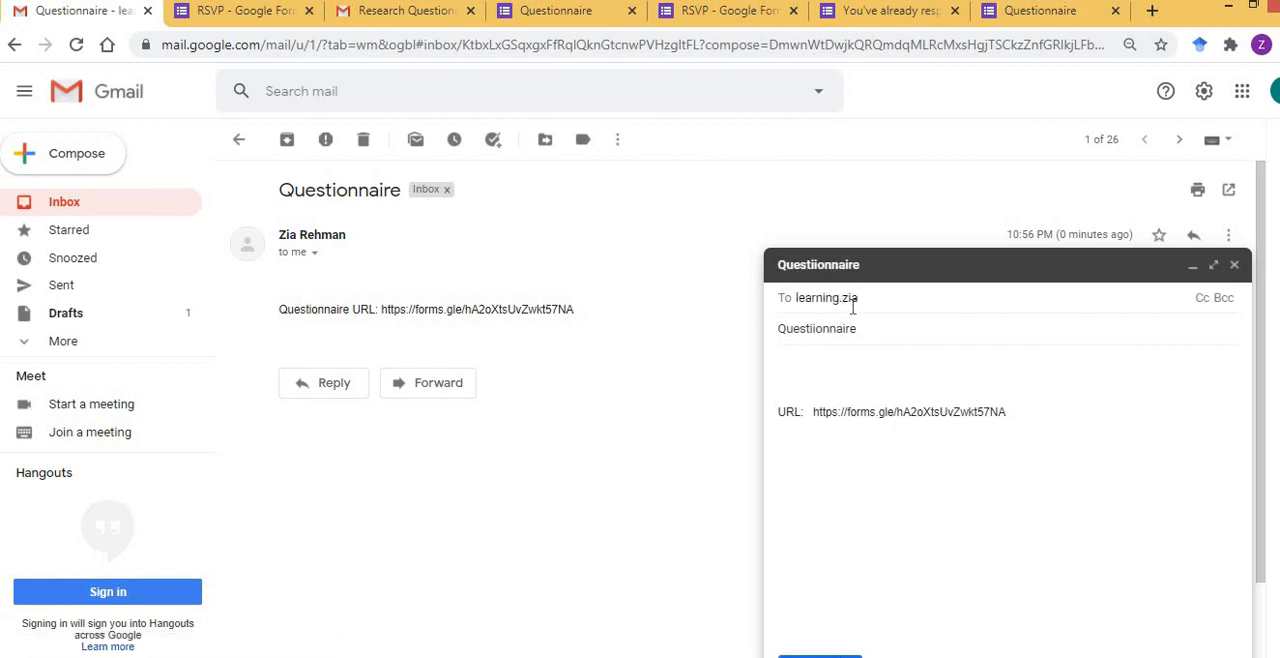
pyautogui.hotkey('ctrl', 'Return')
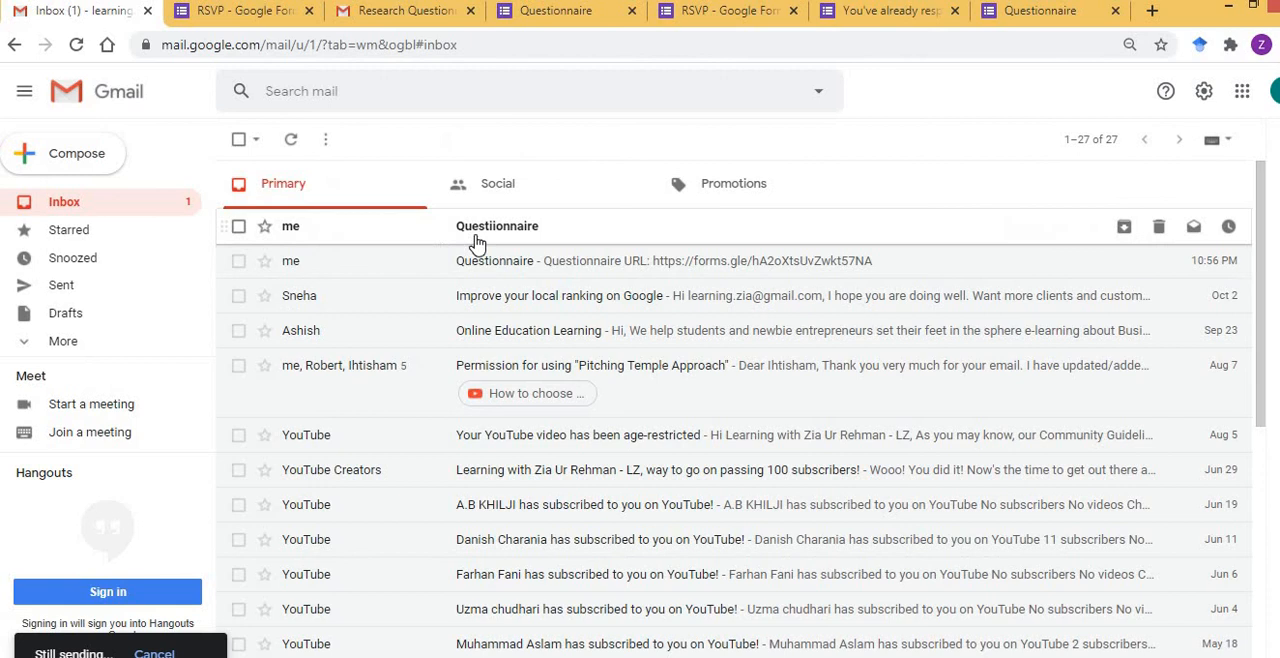
# Open the newly received "Questiionnaire" message and select the short form link in its body.
pyautogui.click(474, 232)
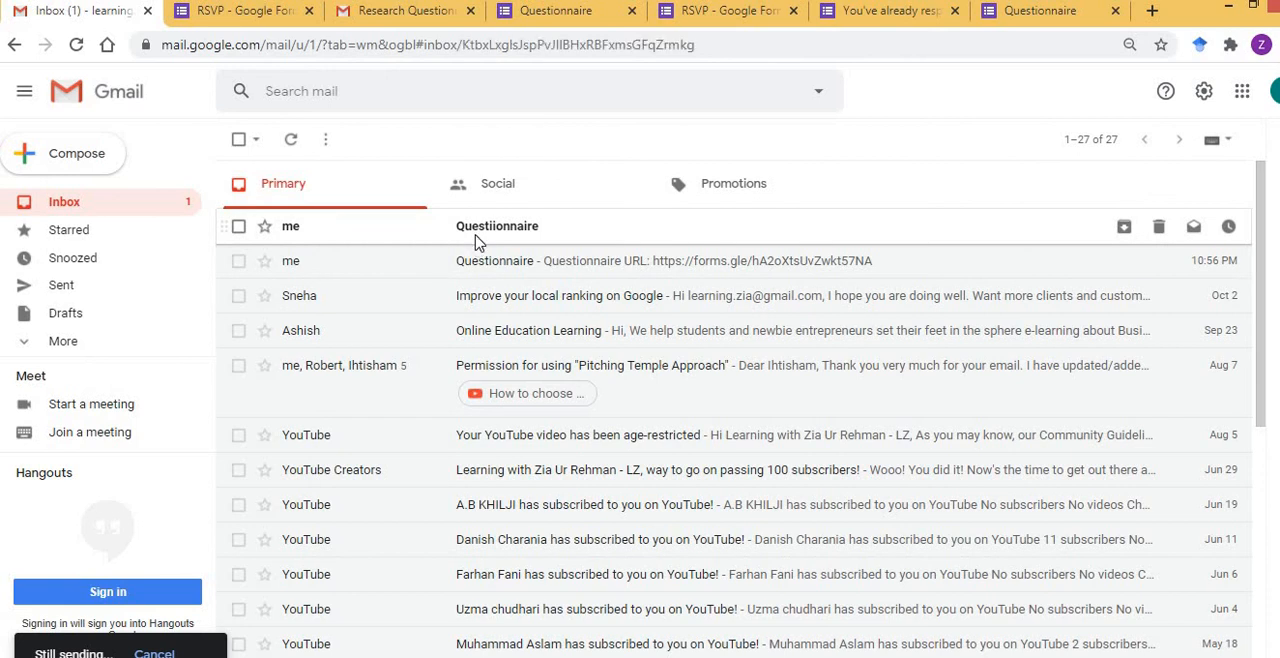
pyautogui.click(437, 330)
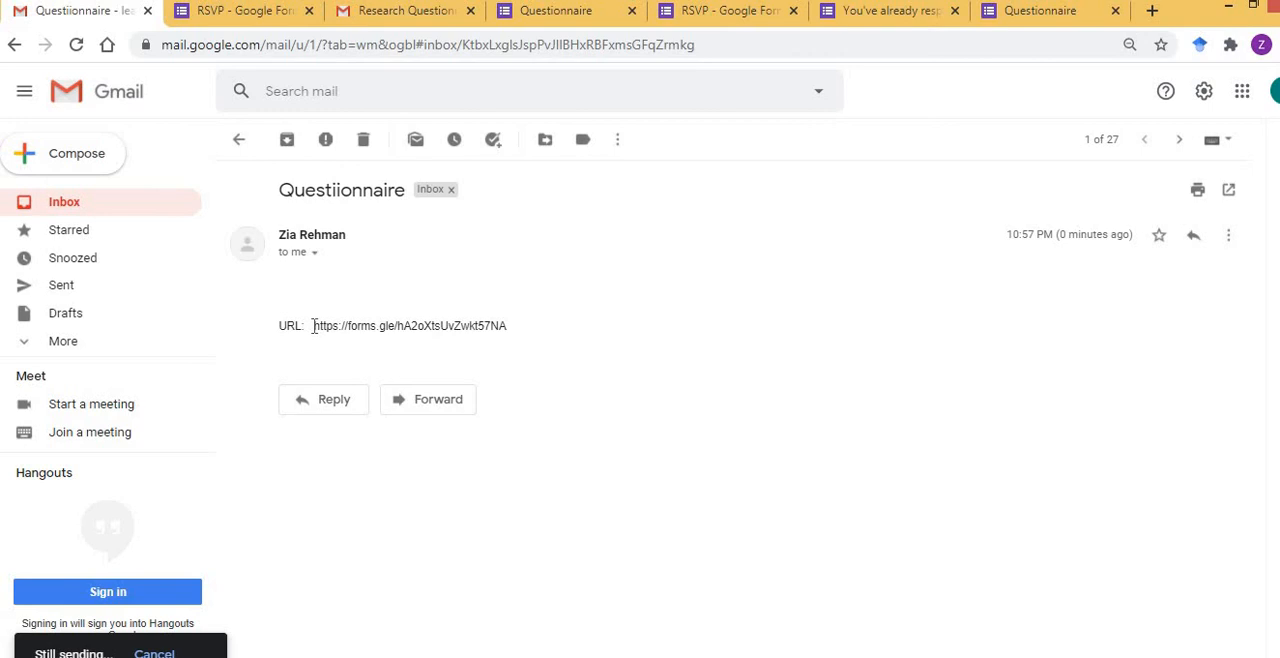
pyautogui.moveTo(314, 326); pyautogui.dragTo(508, 330)
pyautogui.hotkey('ctrl', 'c')
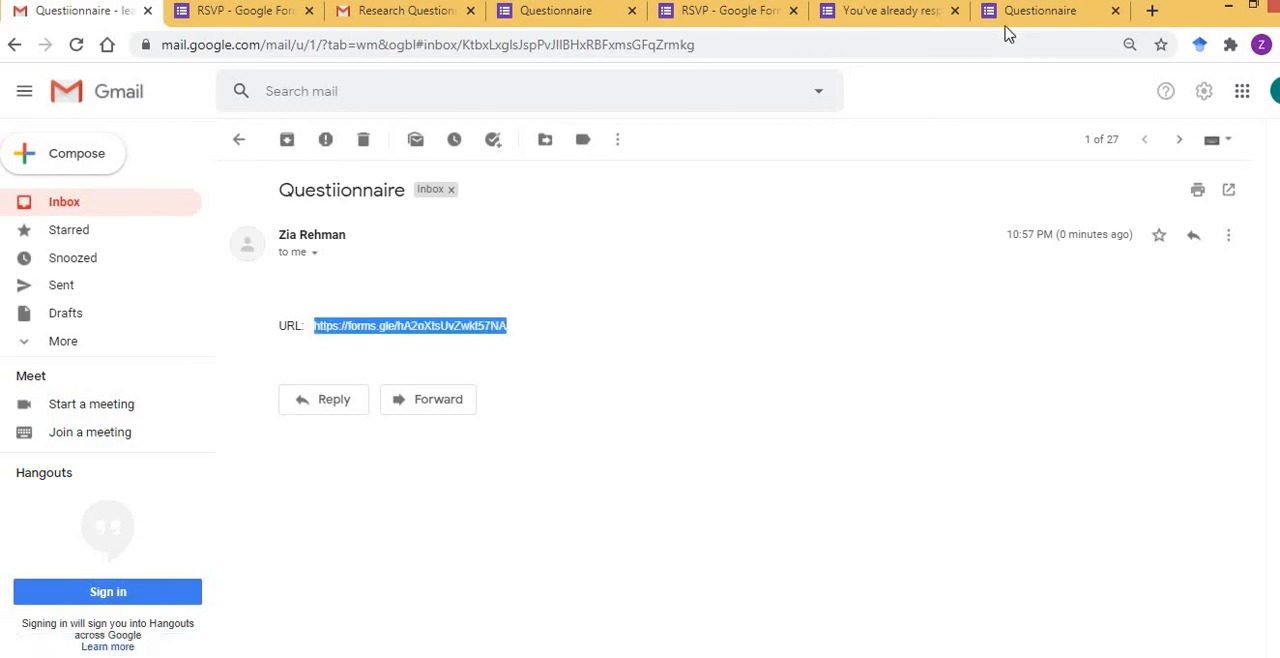
# Switch to the questionnaire document in Word and add "URL:" with the short form link as a hyperlink on a new last page.
pyautogui.hotkey('alt', 'Tab')
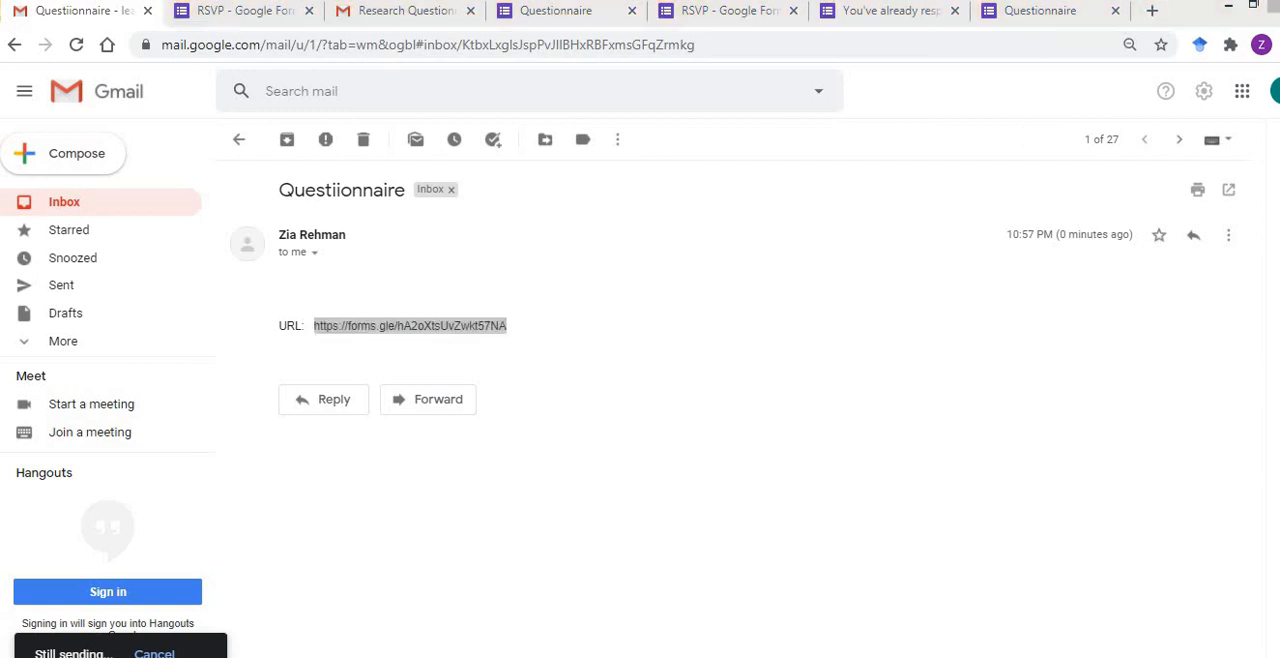
pyautogui.hotkey('ctrl', 'End')
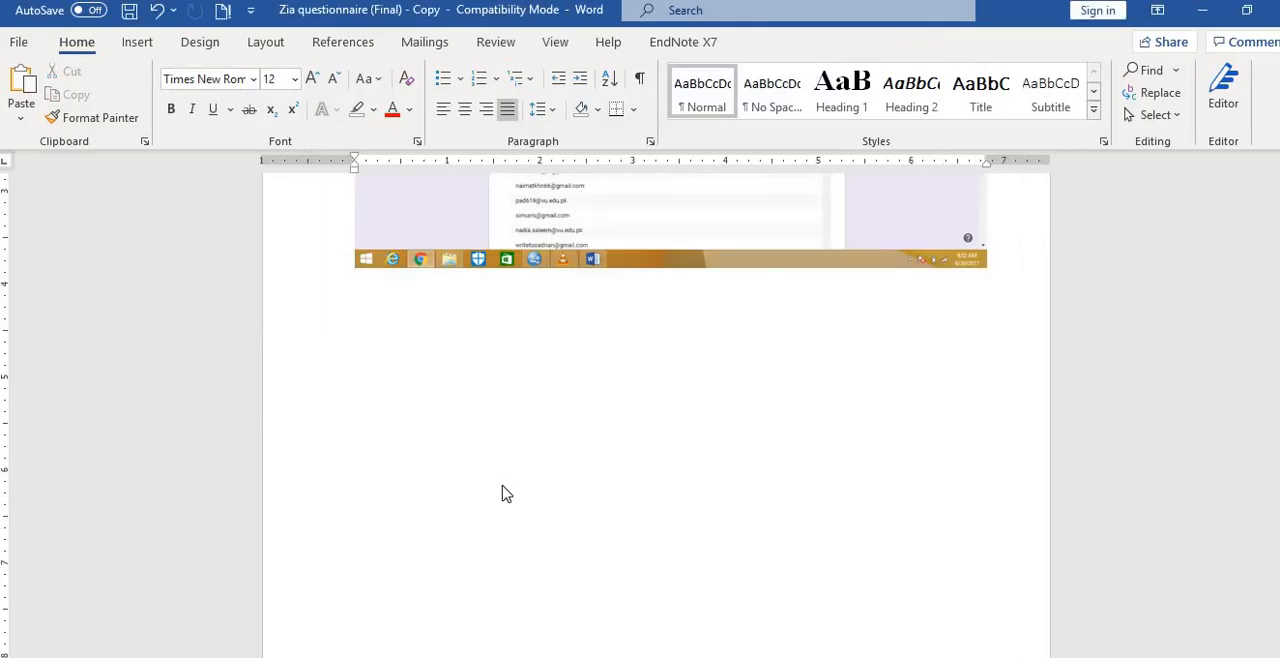
pyautogui.hotkey('ctrl', 'Return')
pyautogui.write('UR')
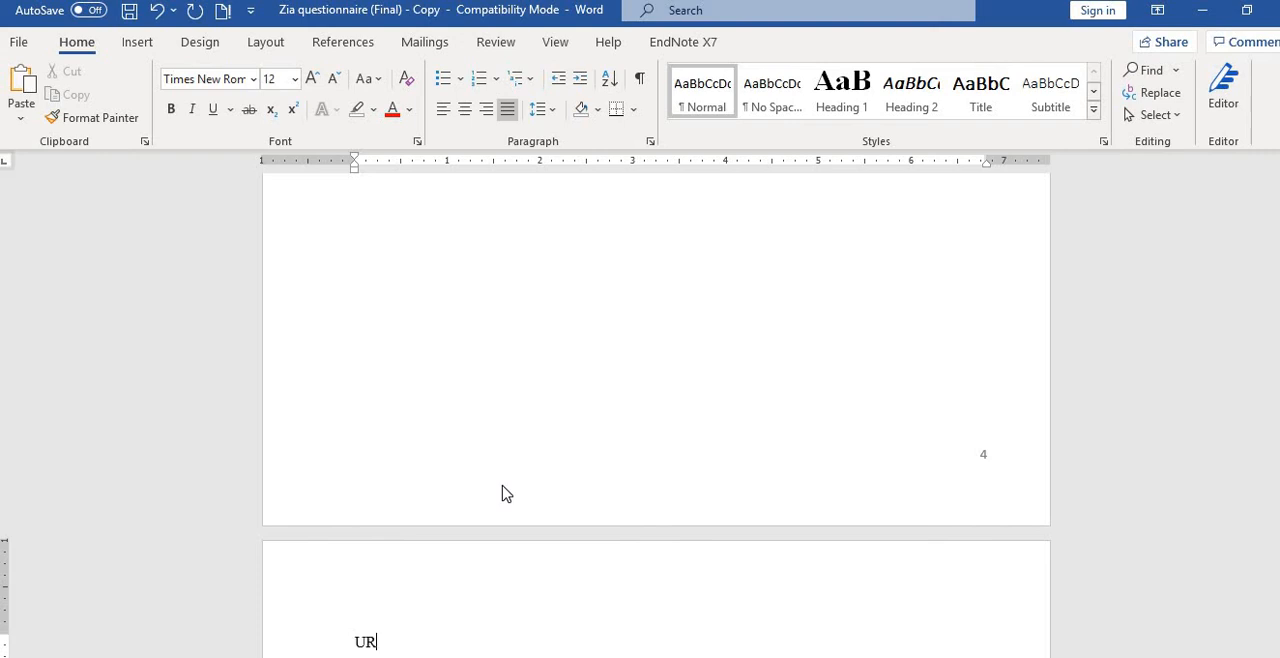
pyautogui.write('L:')
pyautogui.hotkey('ctrl', 'v')
pyautogui.press('Return')
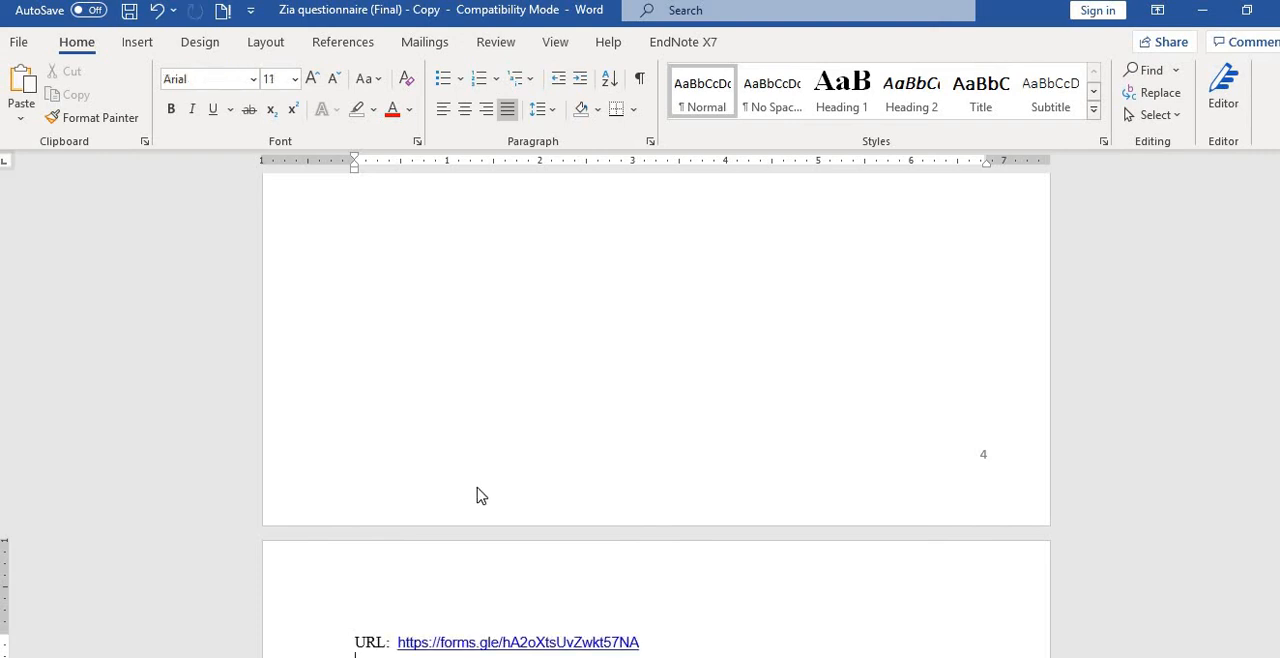
pyautogui.hotkey('shift', 'Up')
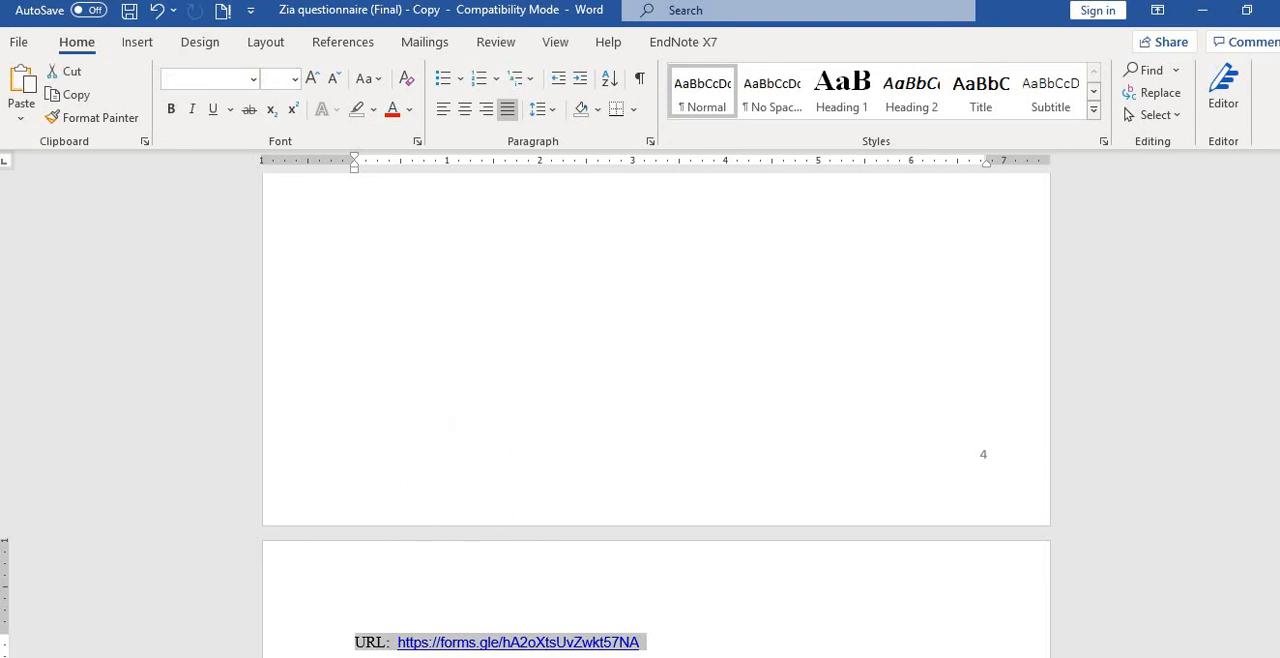
pyautogui.scroll(-3, 656, 450)
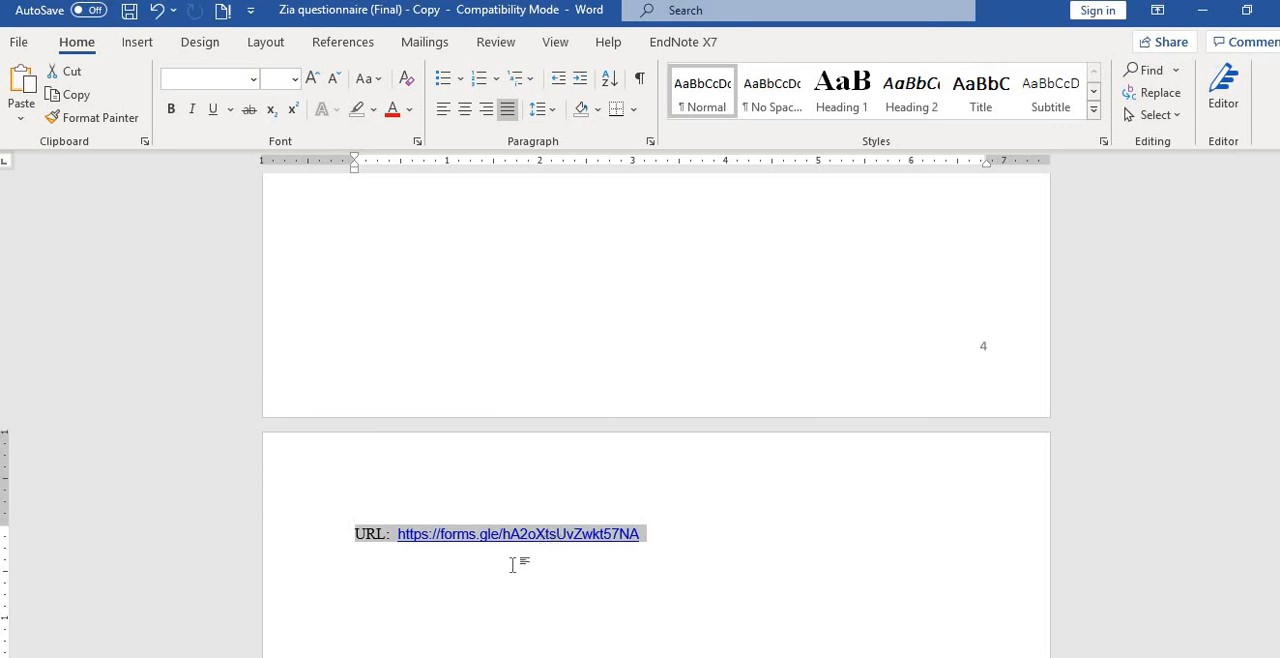
pyautogui.click(512, 565)
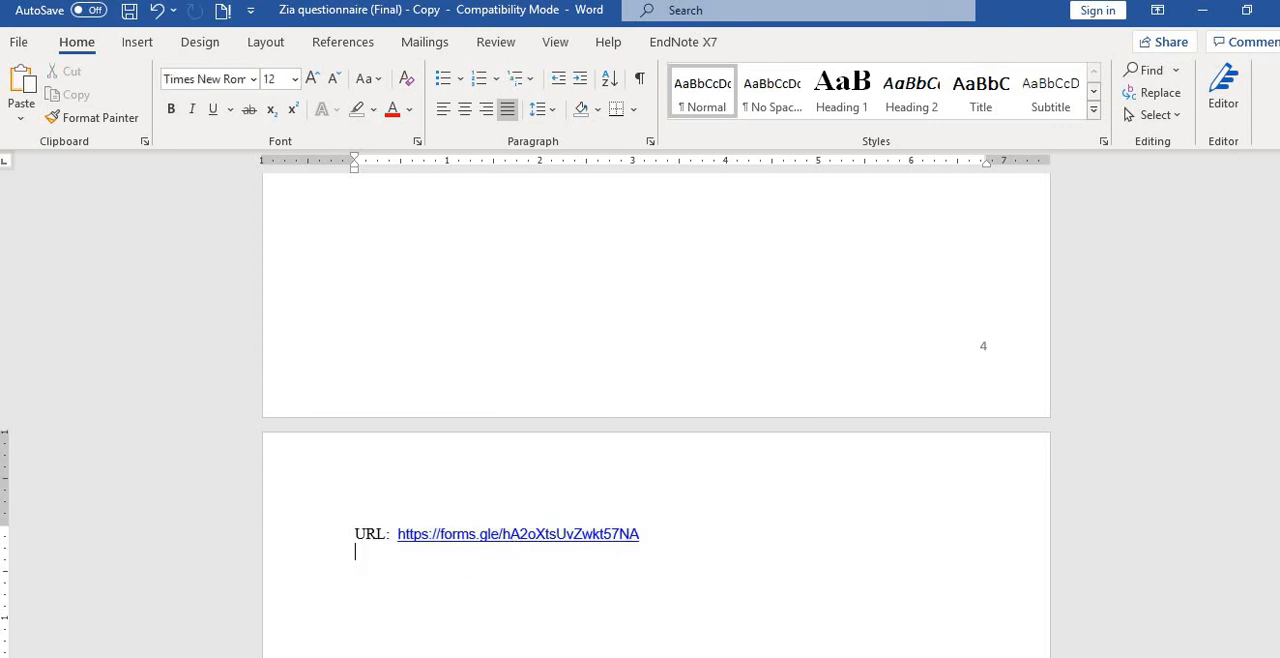
# Switch back to the Gmail message, open the form through its hyperlinked URL, and review the questionnaire's first page.
pyautogui.hotkey('alt', 'Tab')
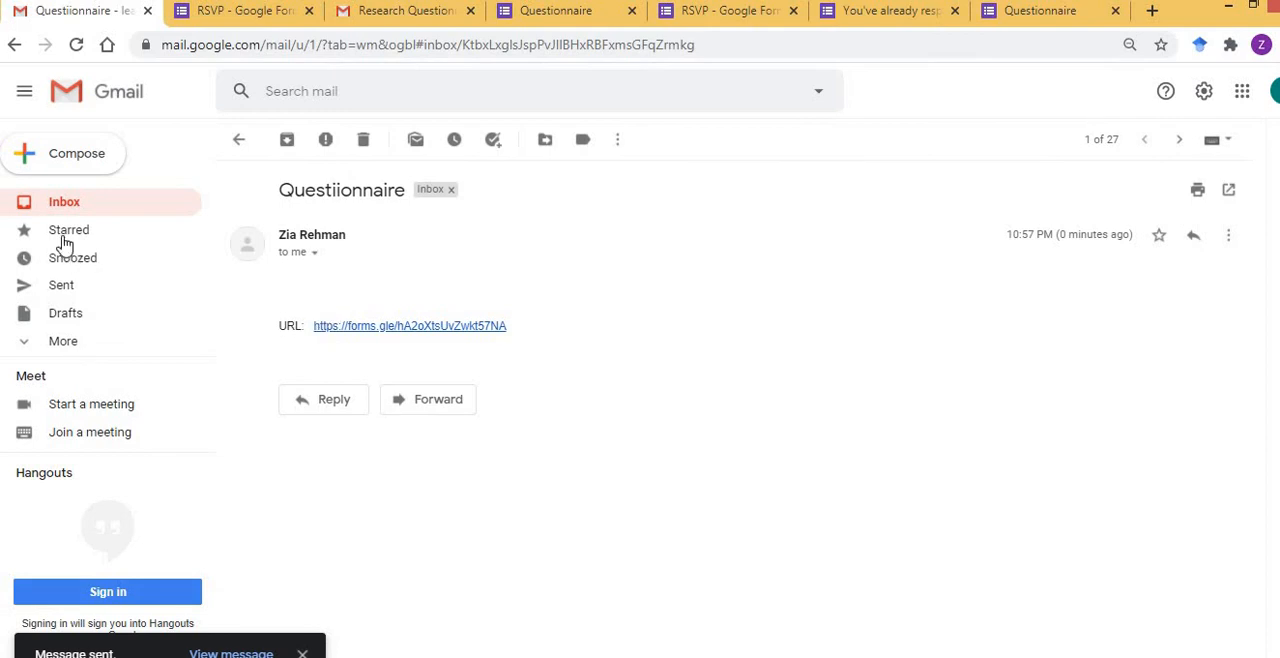
pyautogui.click(398, 336)
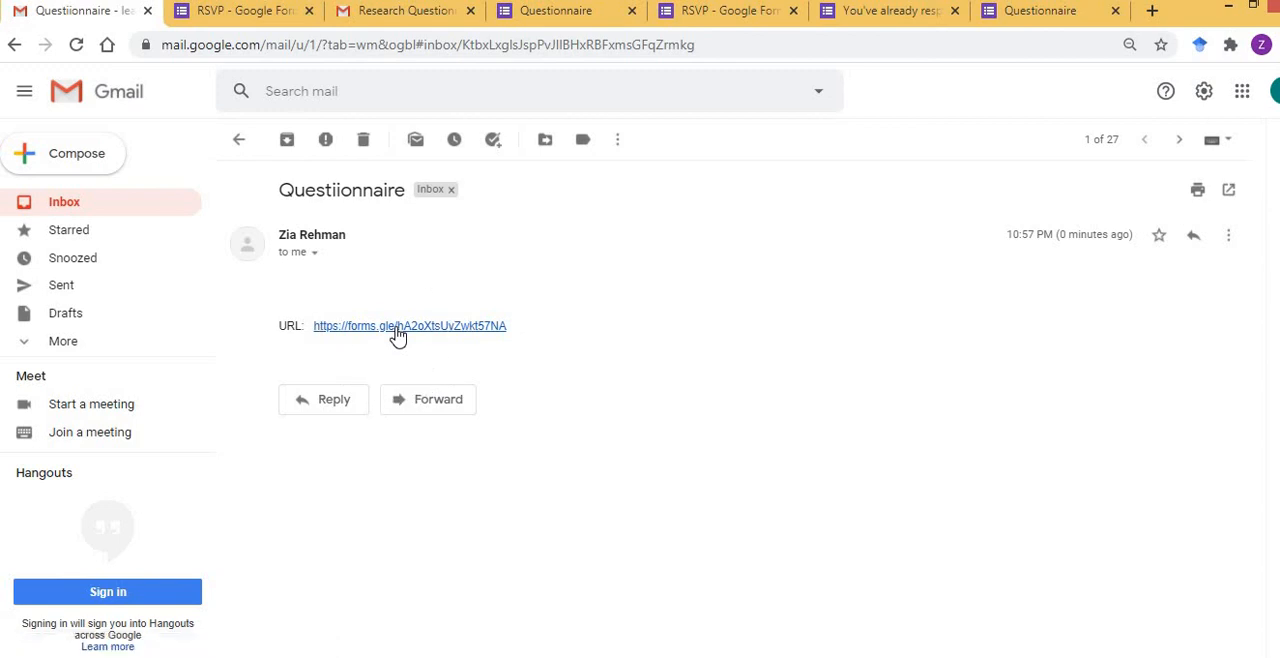
pyautogui.click(398, 336)
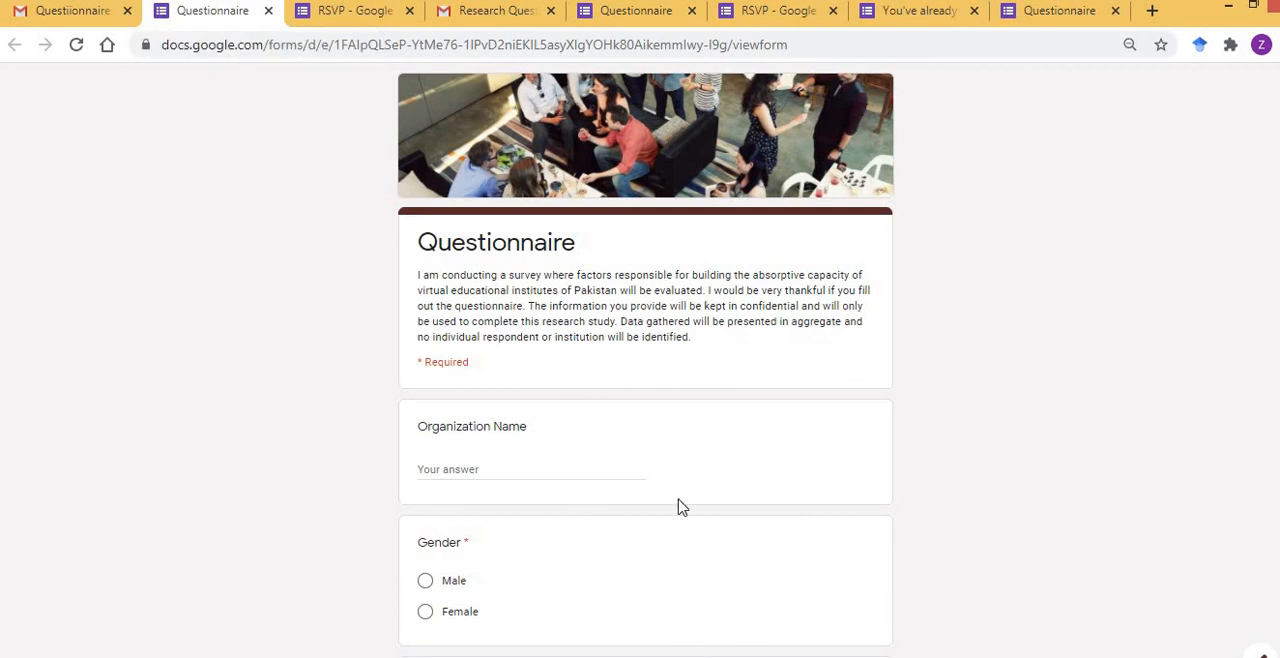
pyautogui.scroll(-1, 1070, 341)
pyautogui.scroll(-5, 1070, 341)
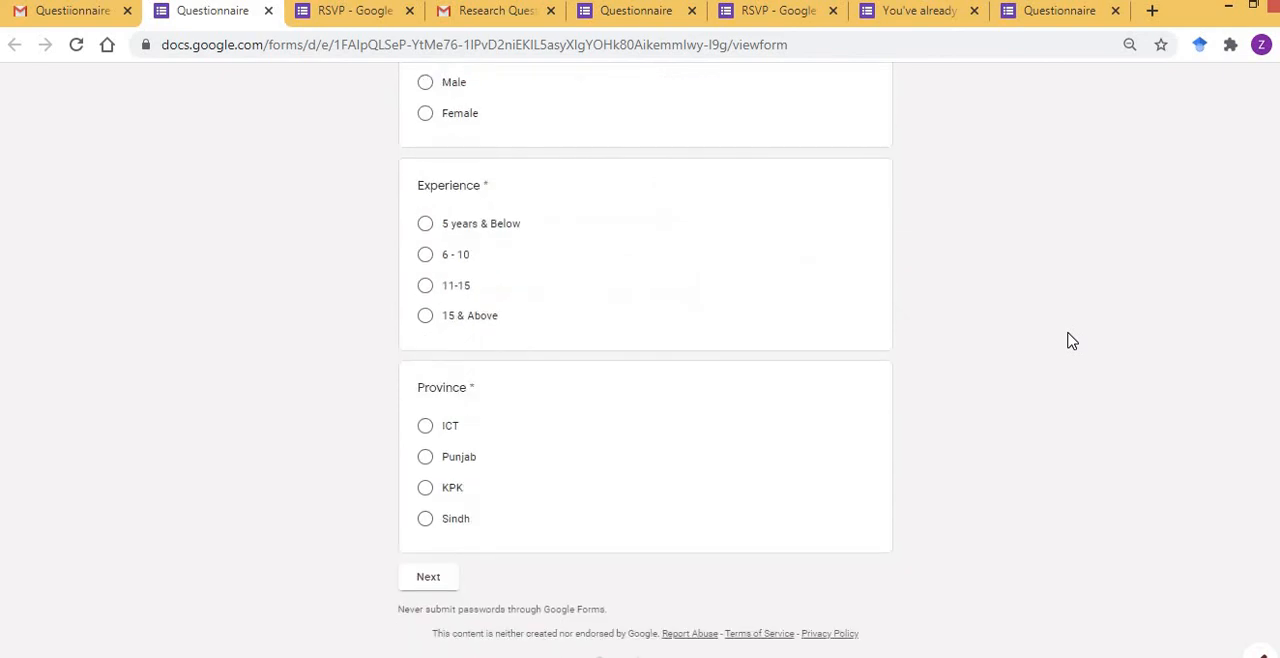
pyautogui.scroll(5, 1070, 341)
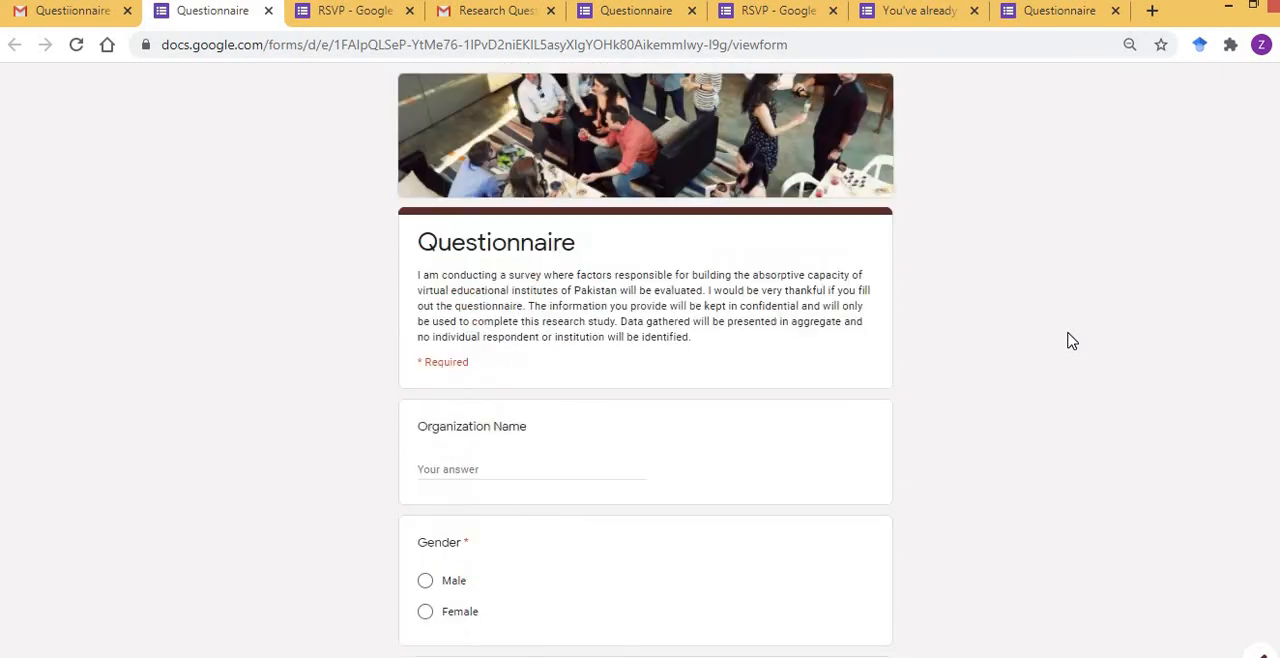
# Switch to the PowerPoint lecture presentation, go to the "Thank You" slide, and select its subscribe picture.
pyautogui.hotkey('alt', 'Tab')
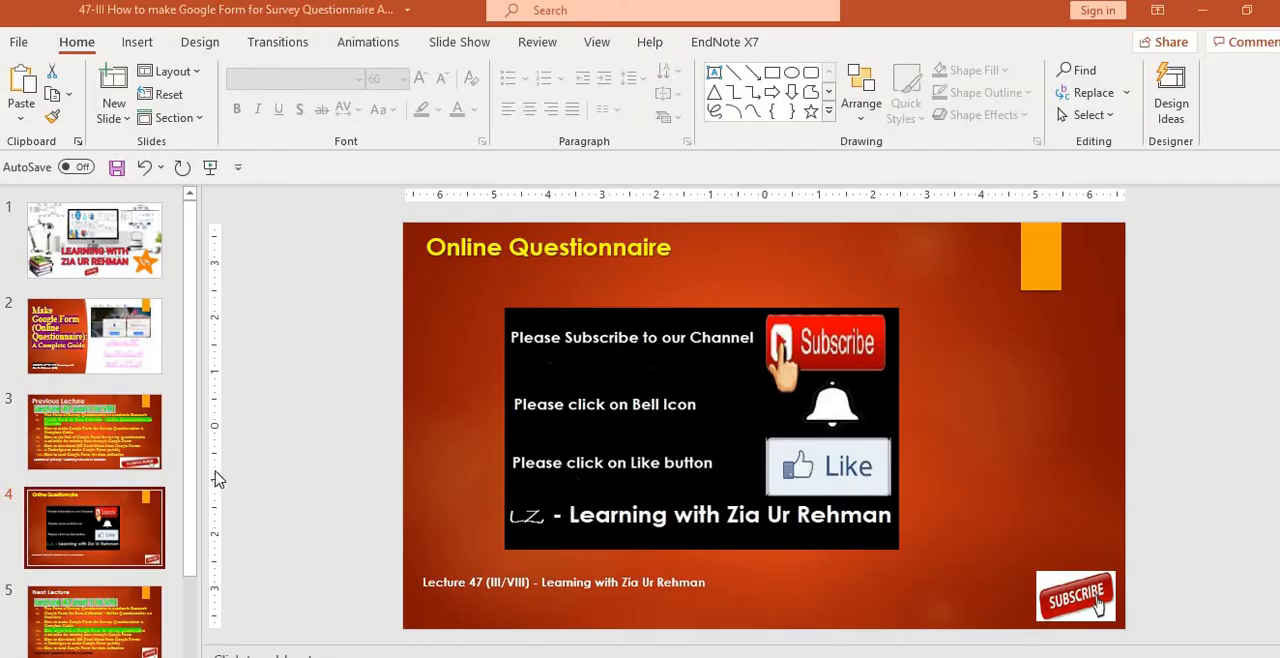
pyautogui.press('Down')
pyautogui.press('Down')
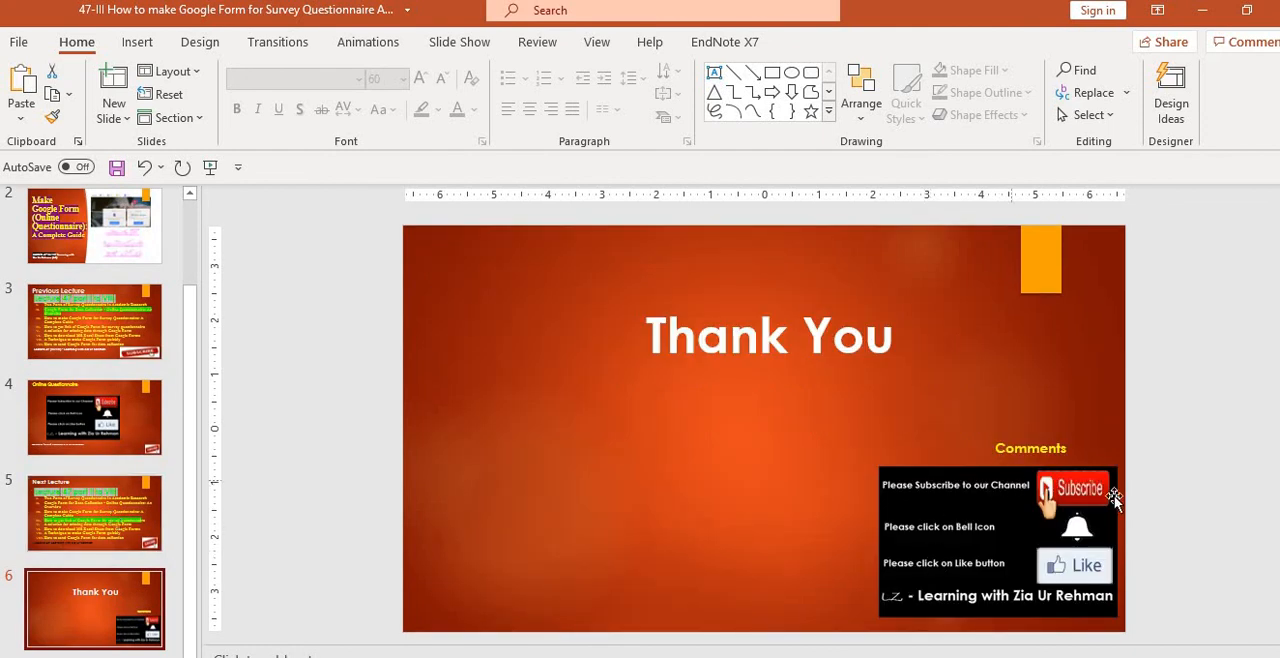
pyautogui.click(1068, 490)
pyautogui.click(1068, 490)
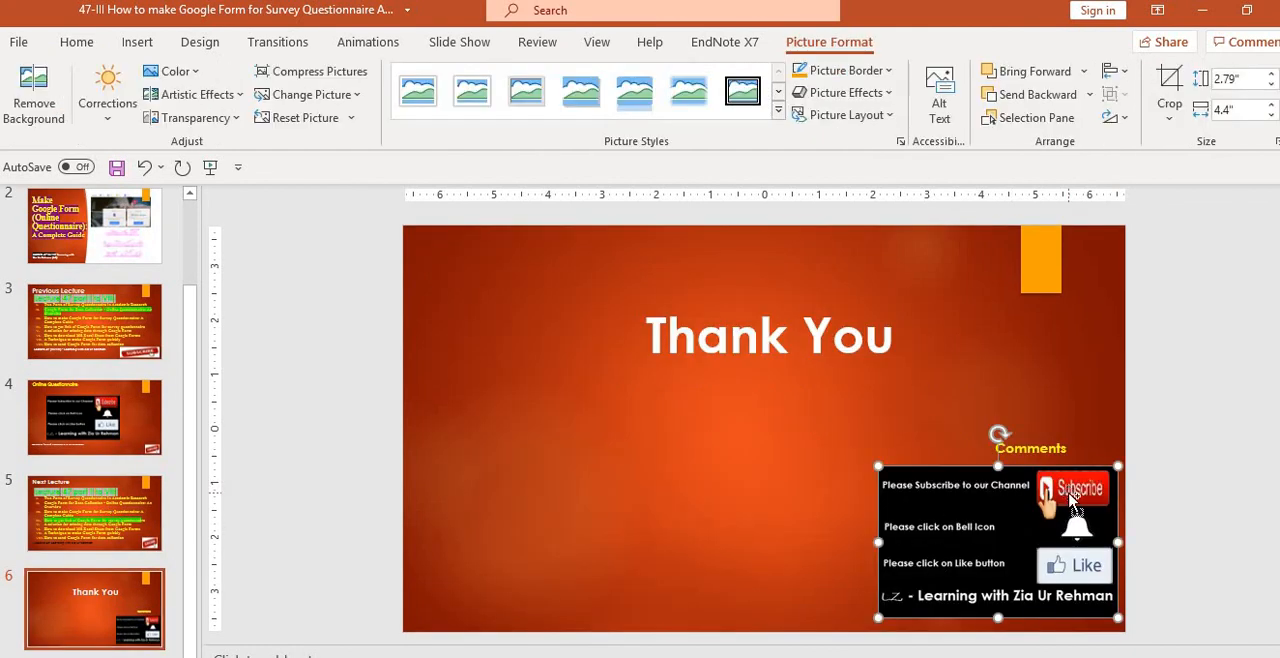